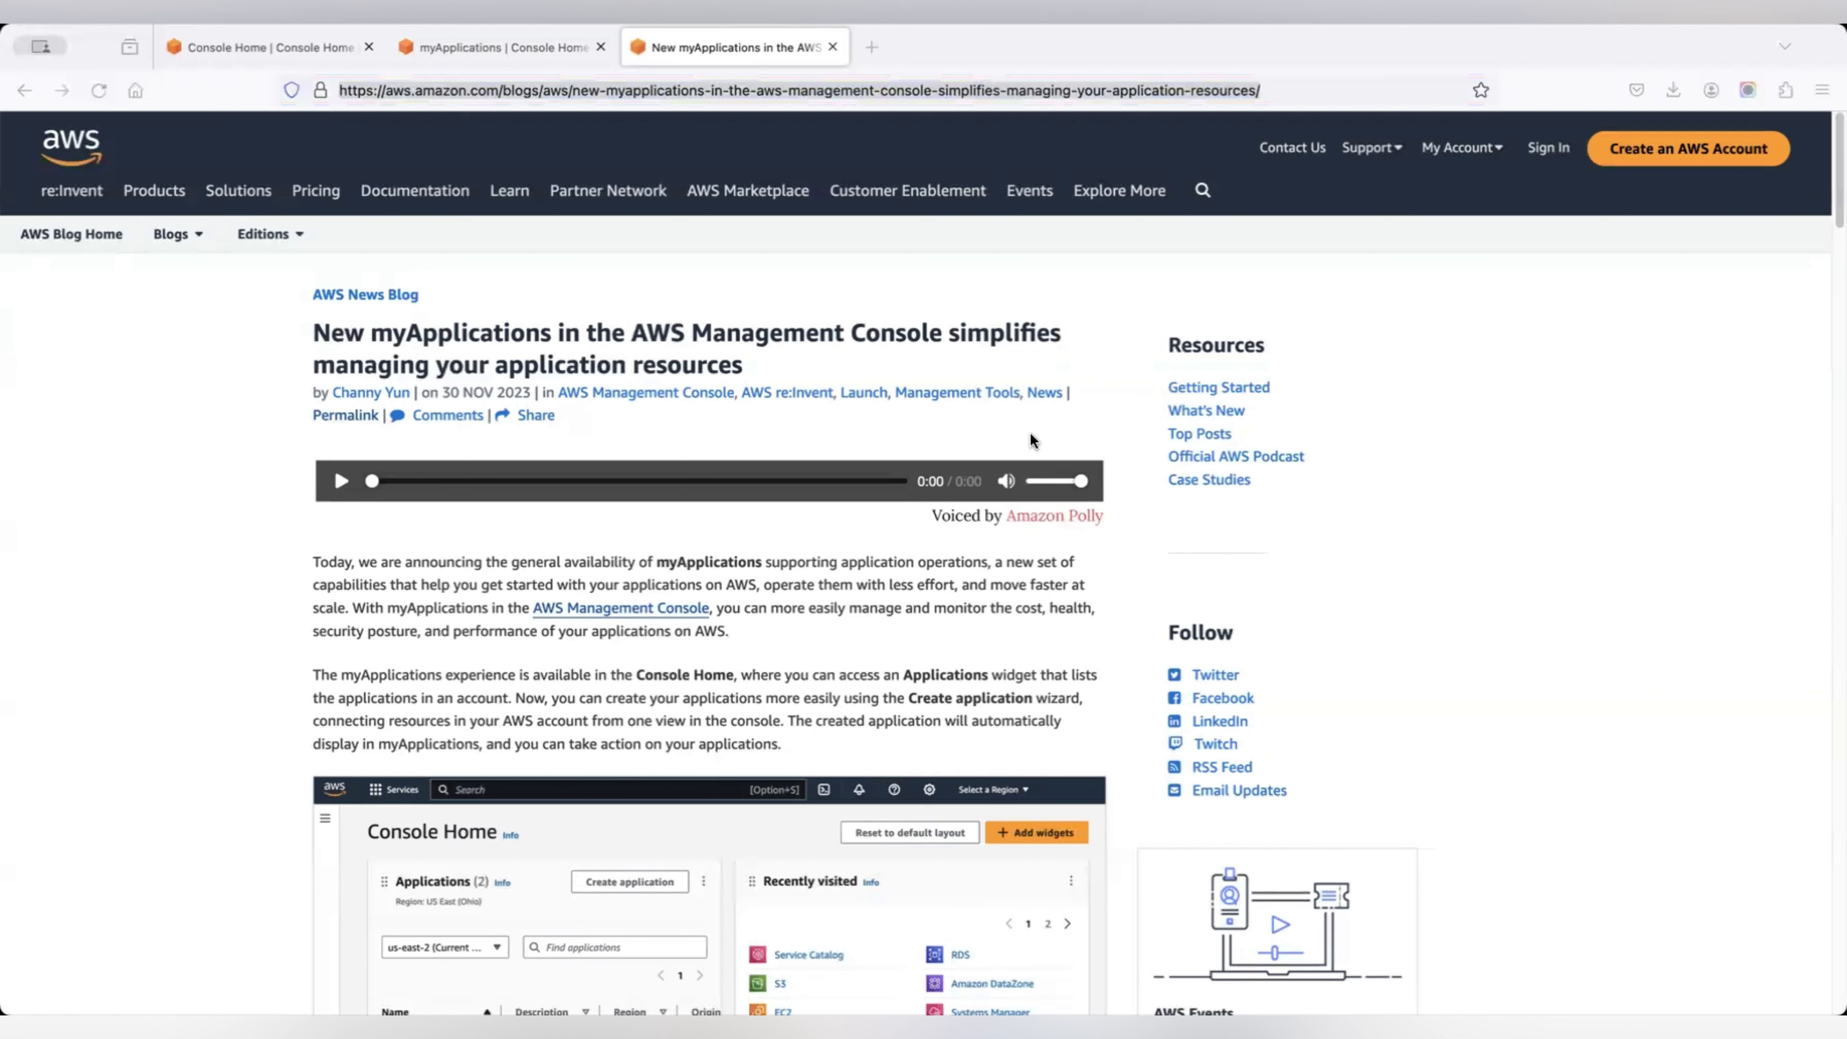
Leave the myApplications blog article and switch to the Ohio Console Home tab.
click(561, 993)
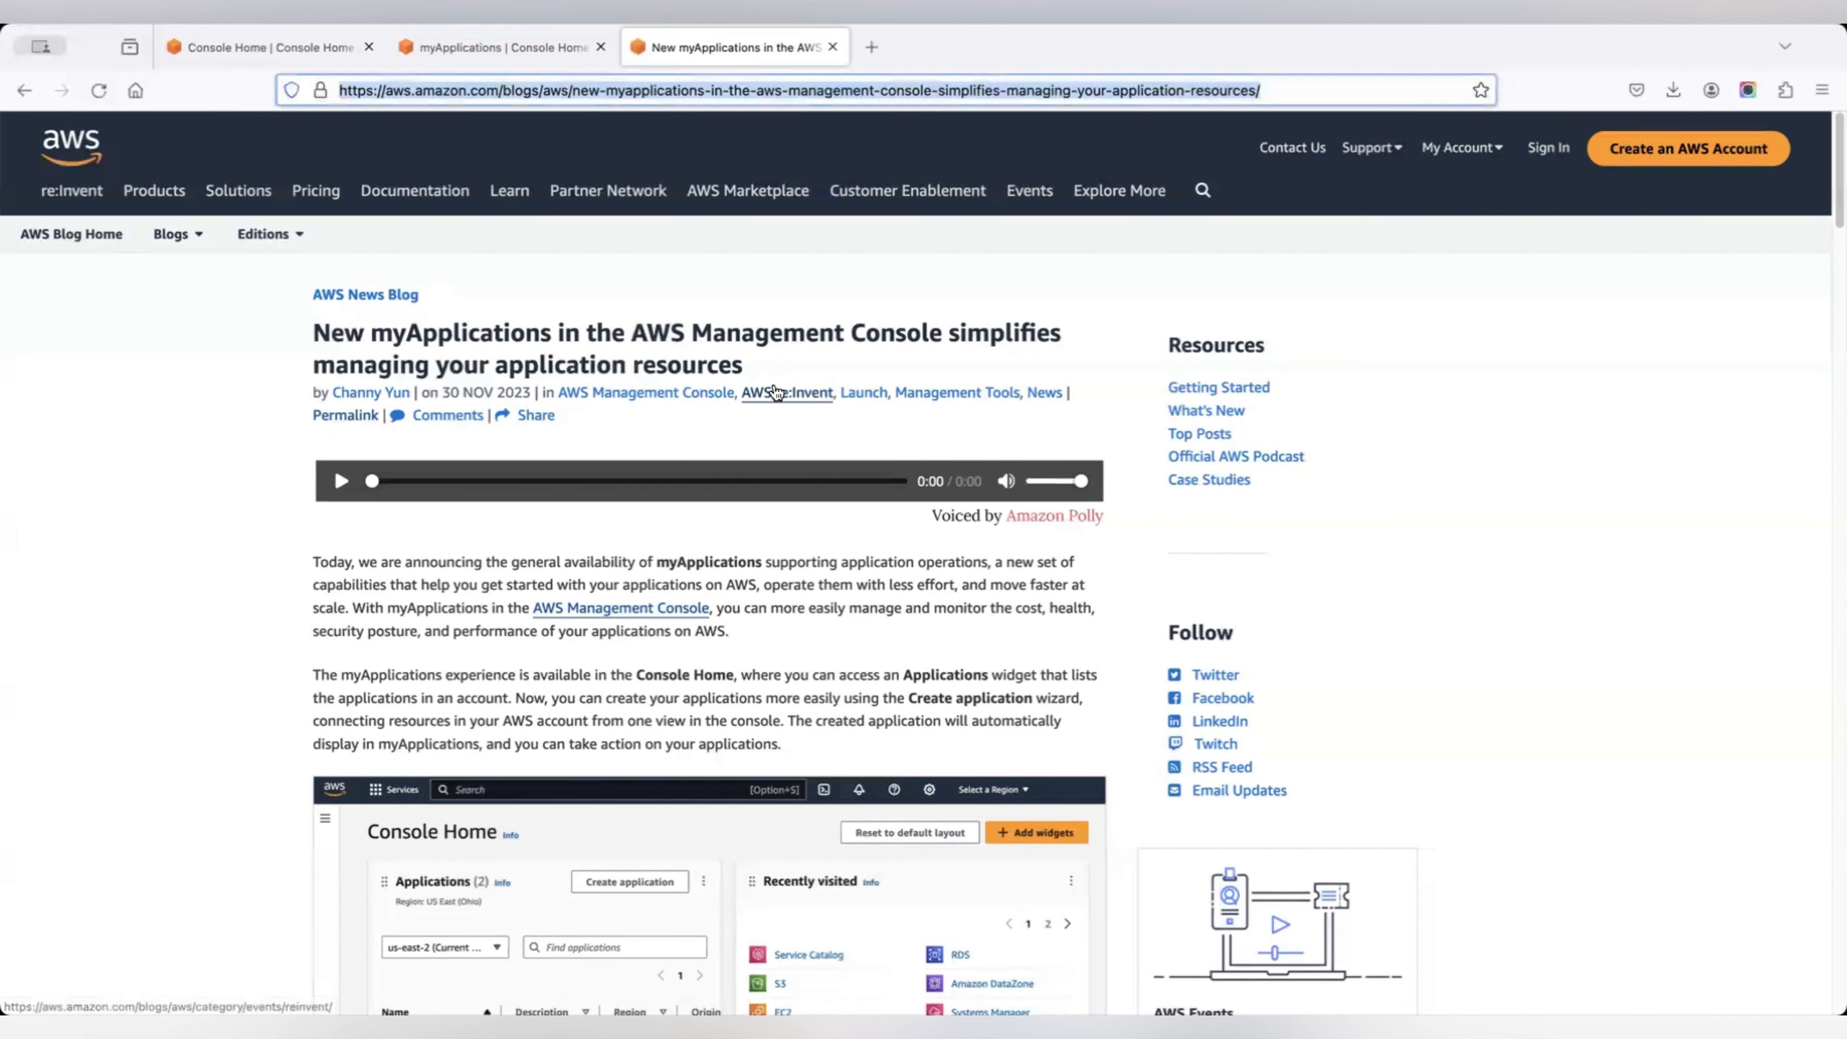
click(254, 50)
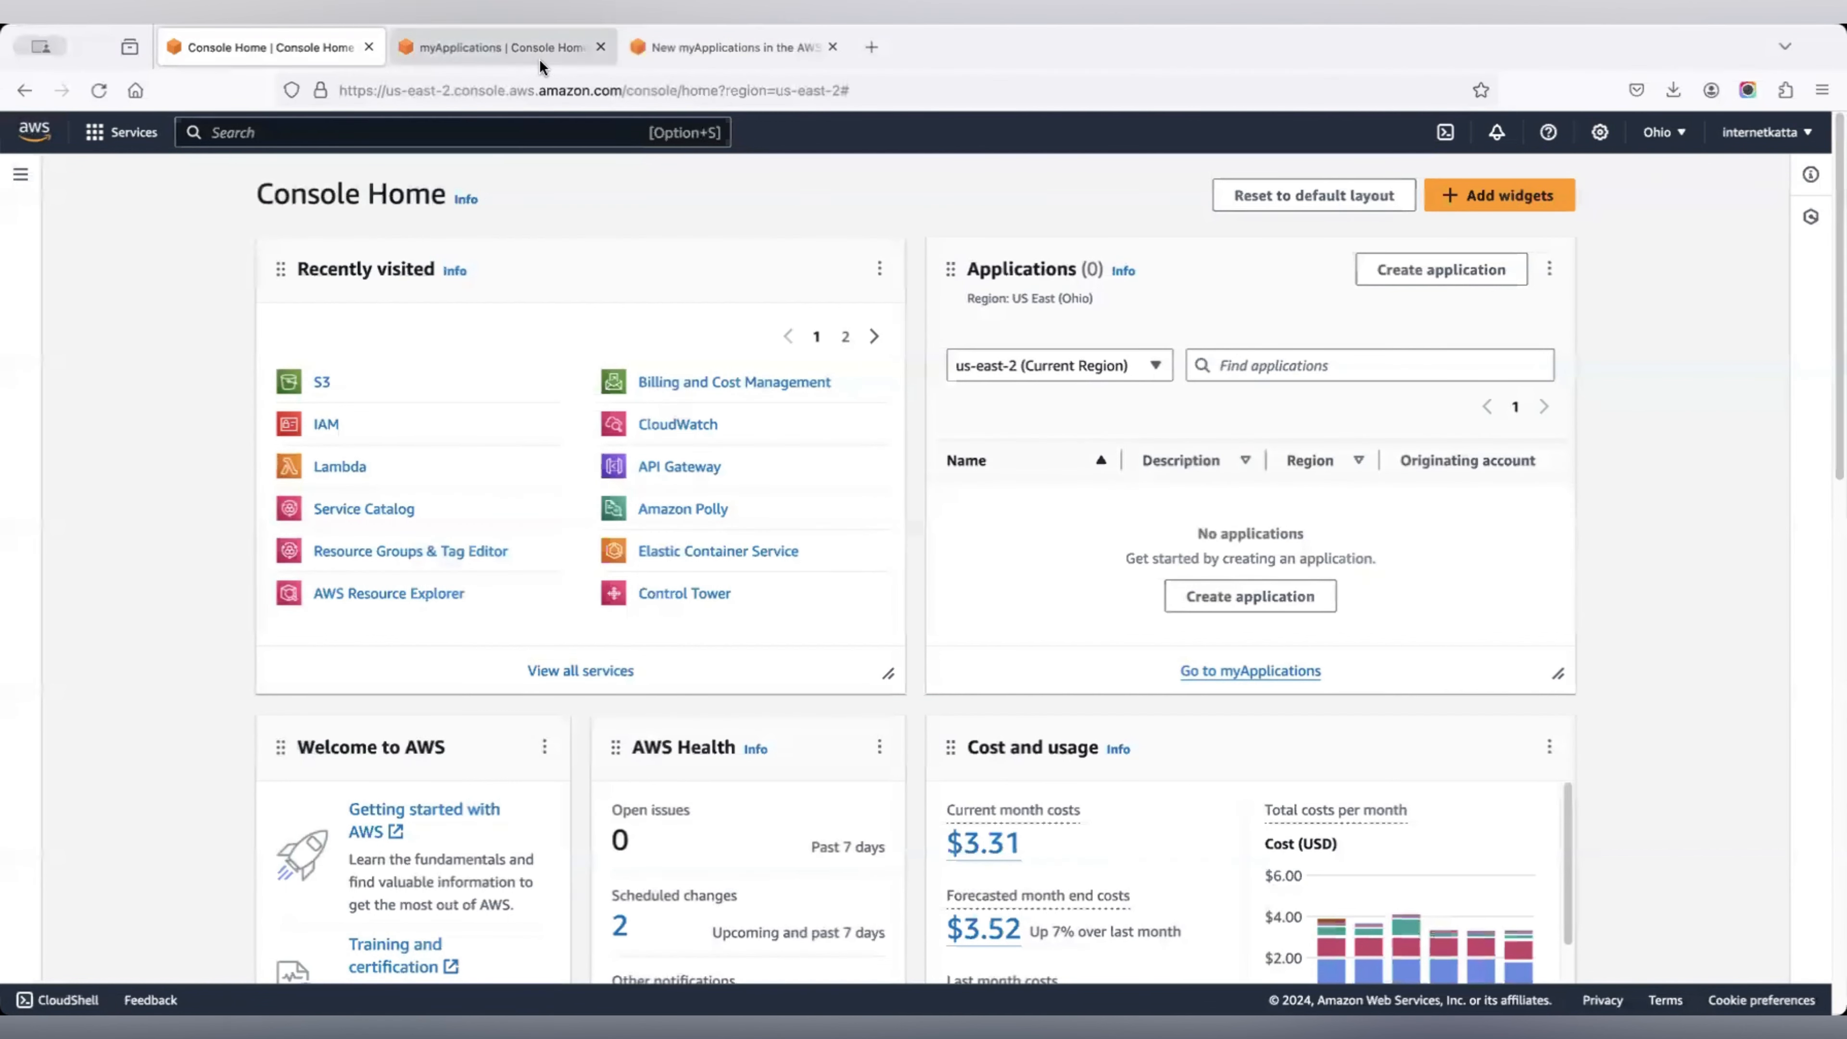
Search the console for myApplications and go to the us-east-2 myApplications page.
click(499, 126)
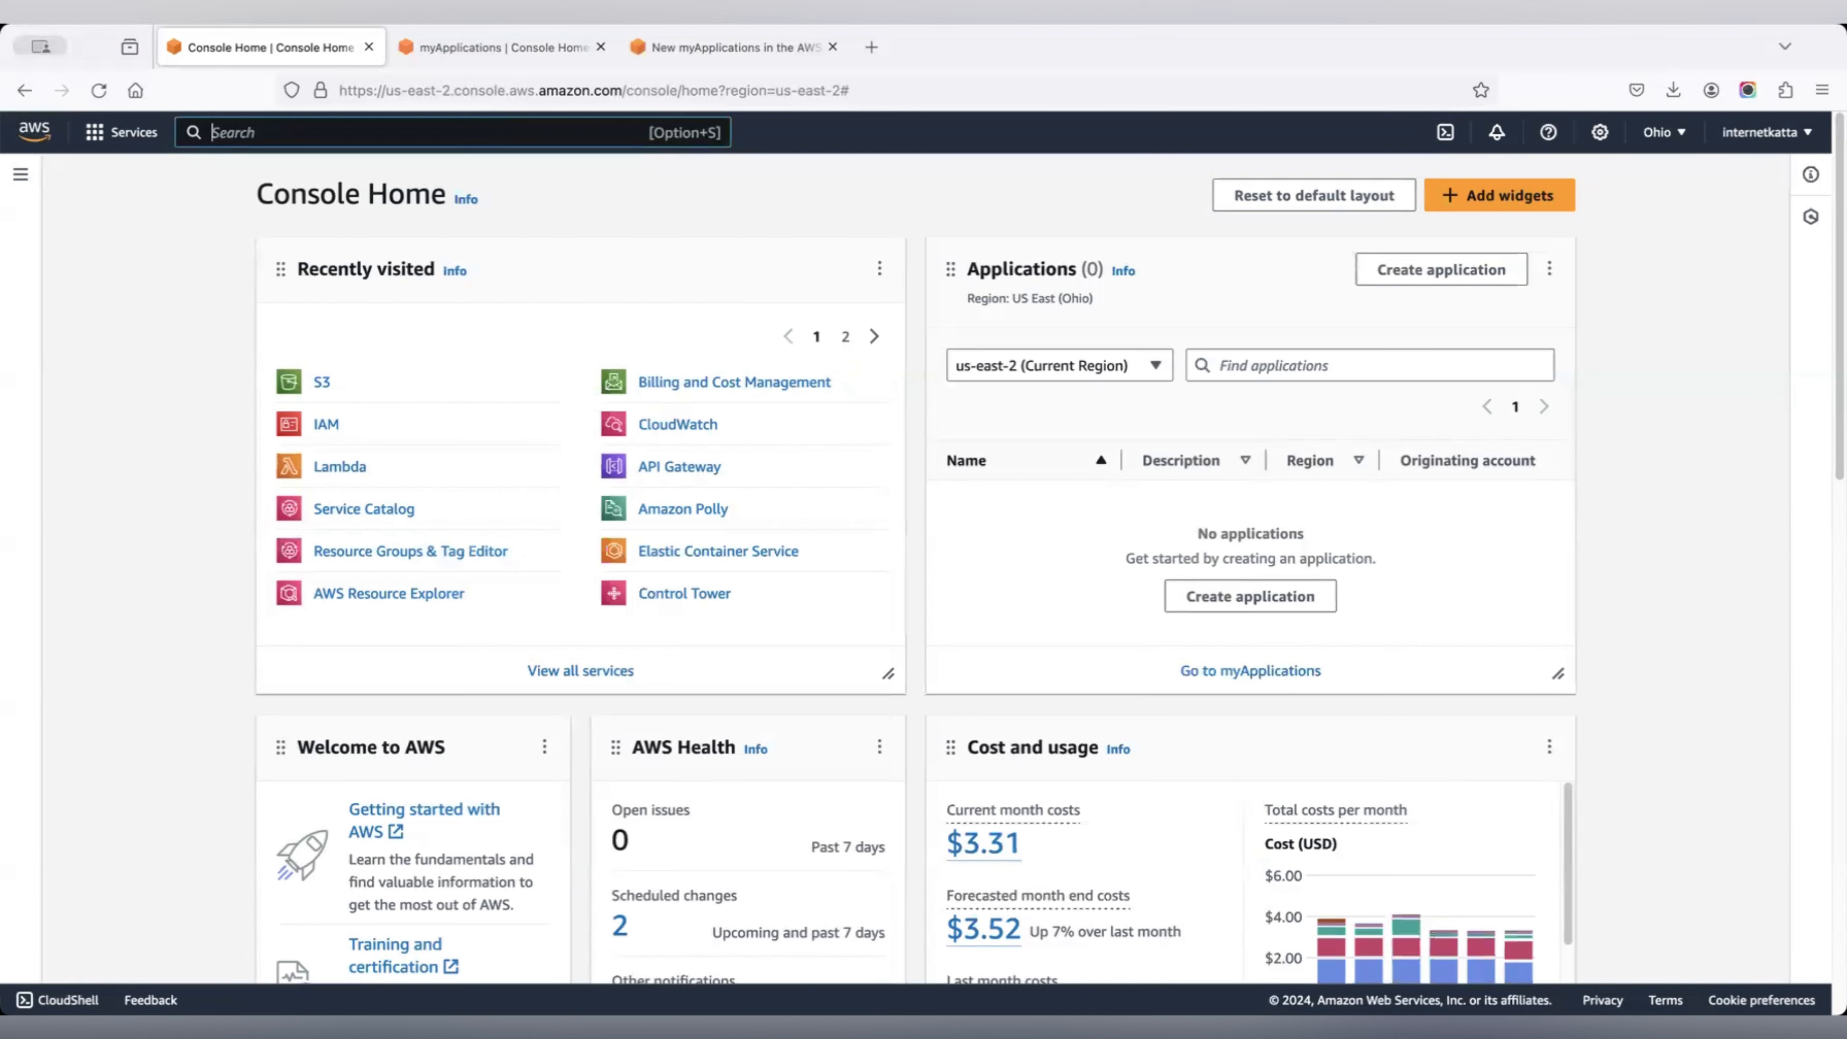
text(MyApplica)
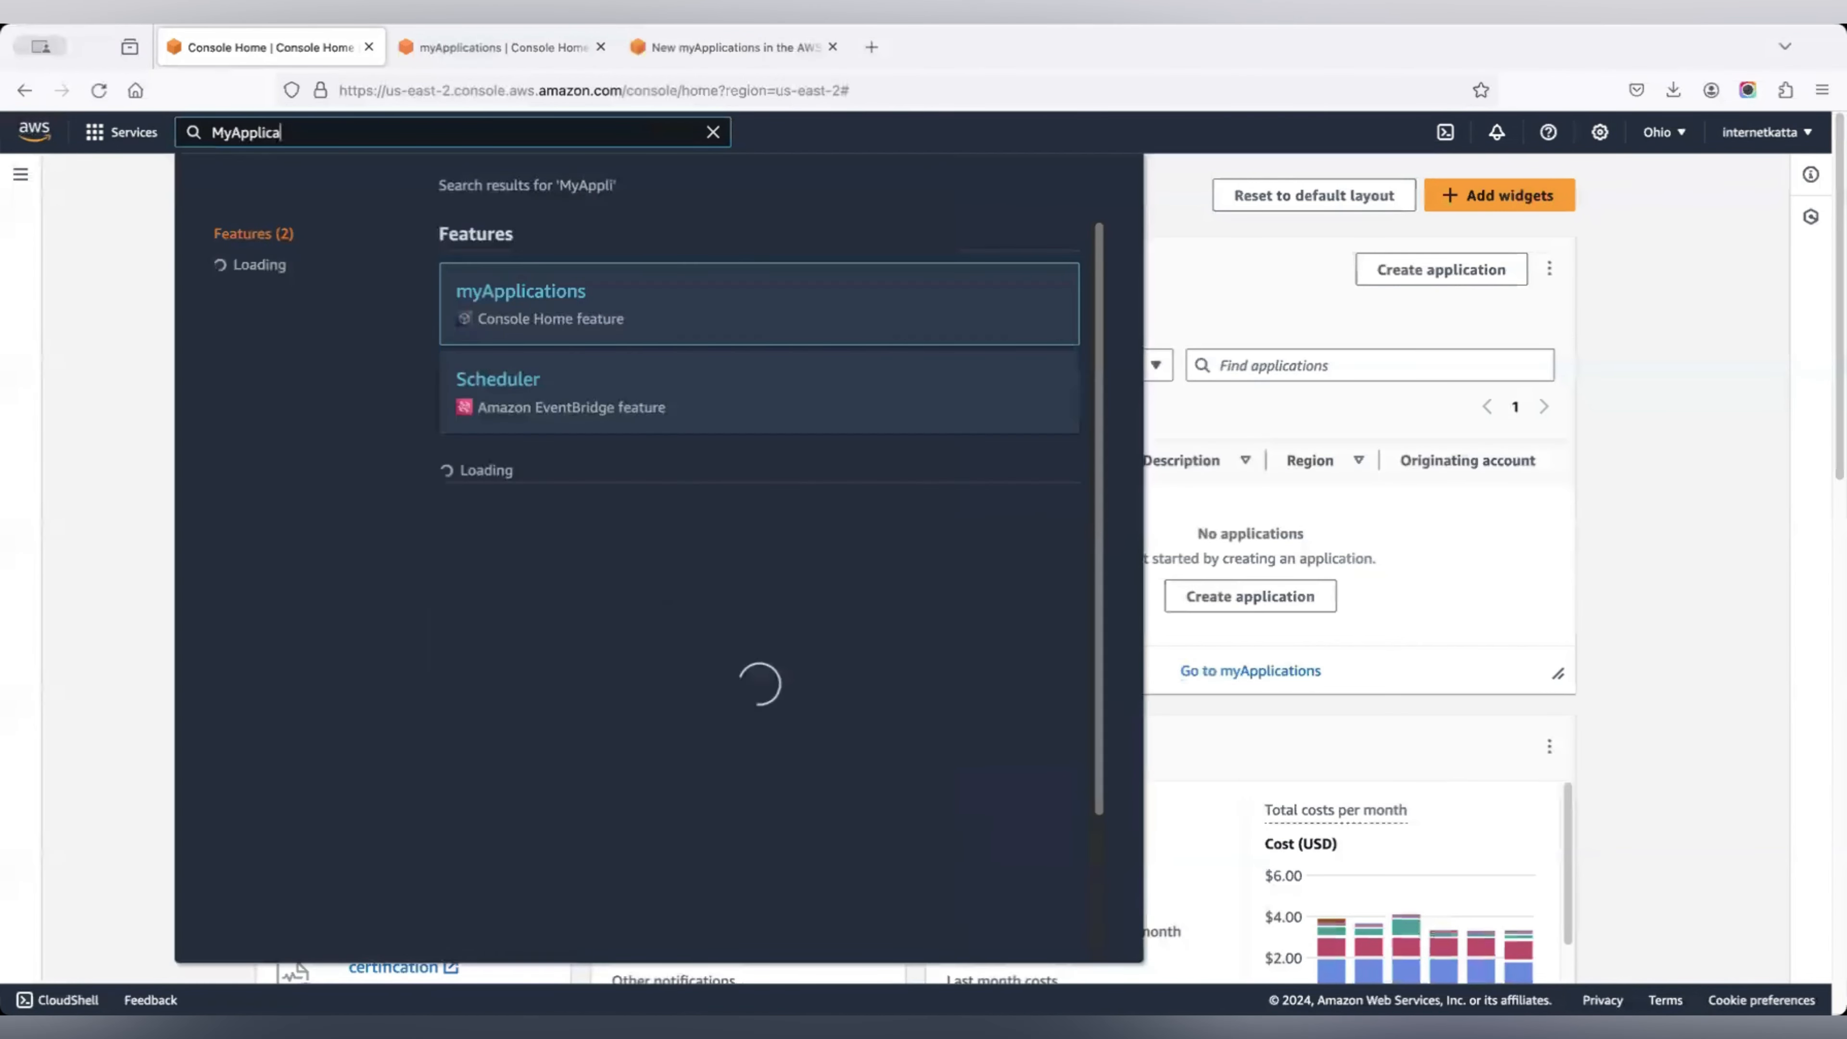
text(tions)
key(BackSpace)
key(BackSpace)
key(BackSpace)
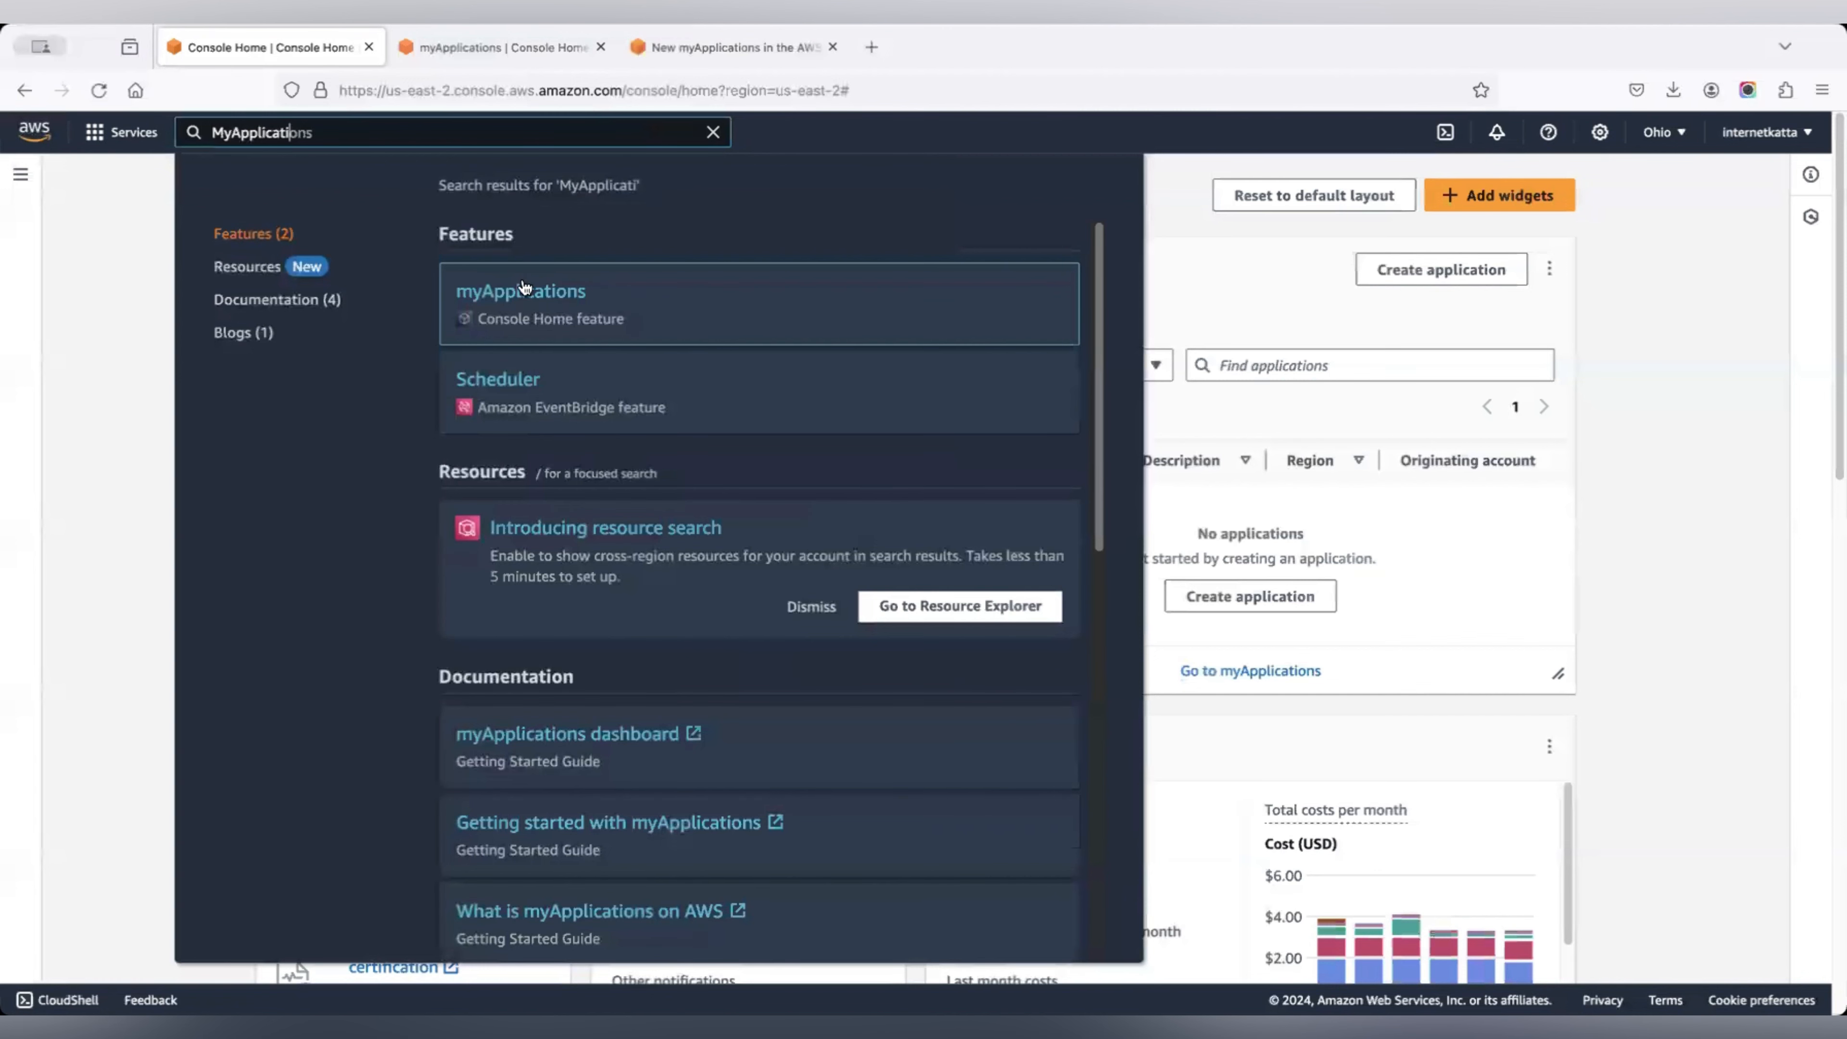
click(1224, 273)
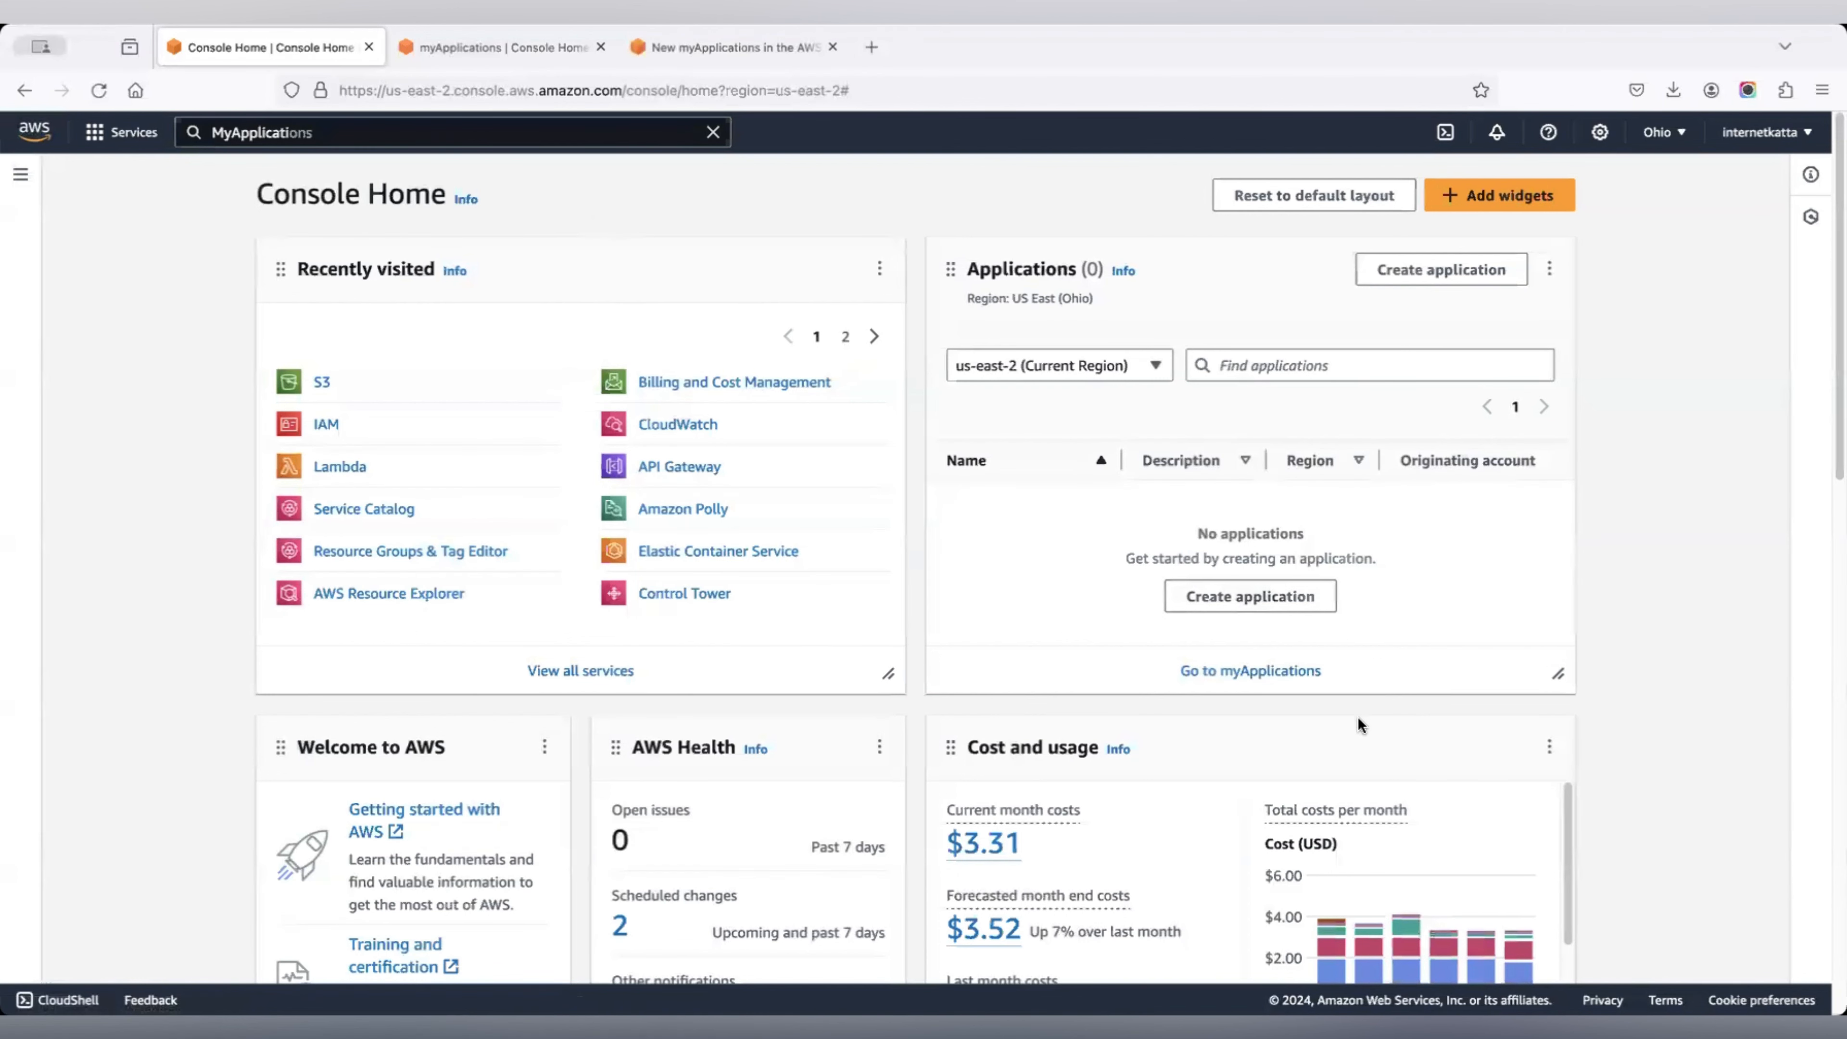
click(1309, 672)
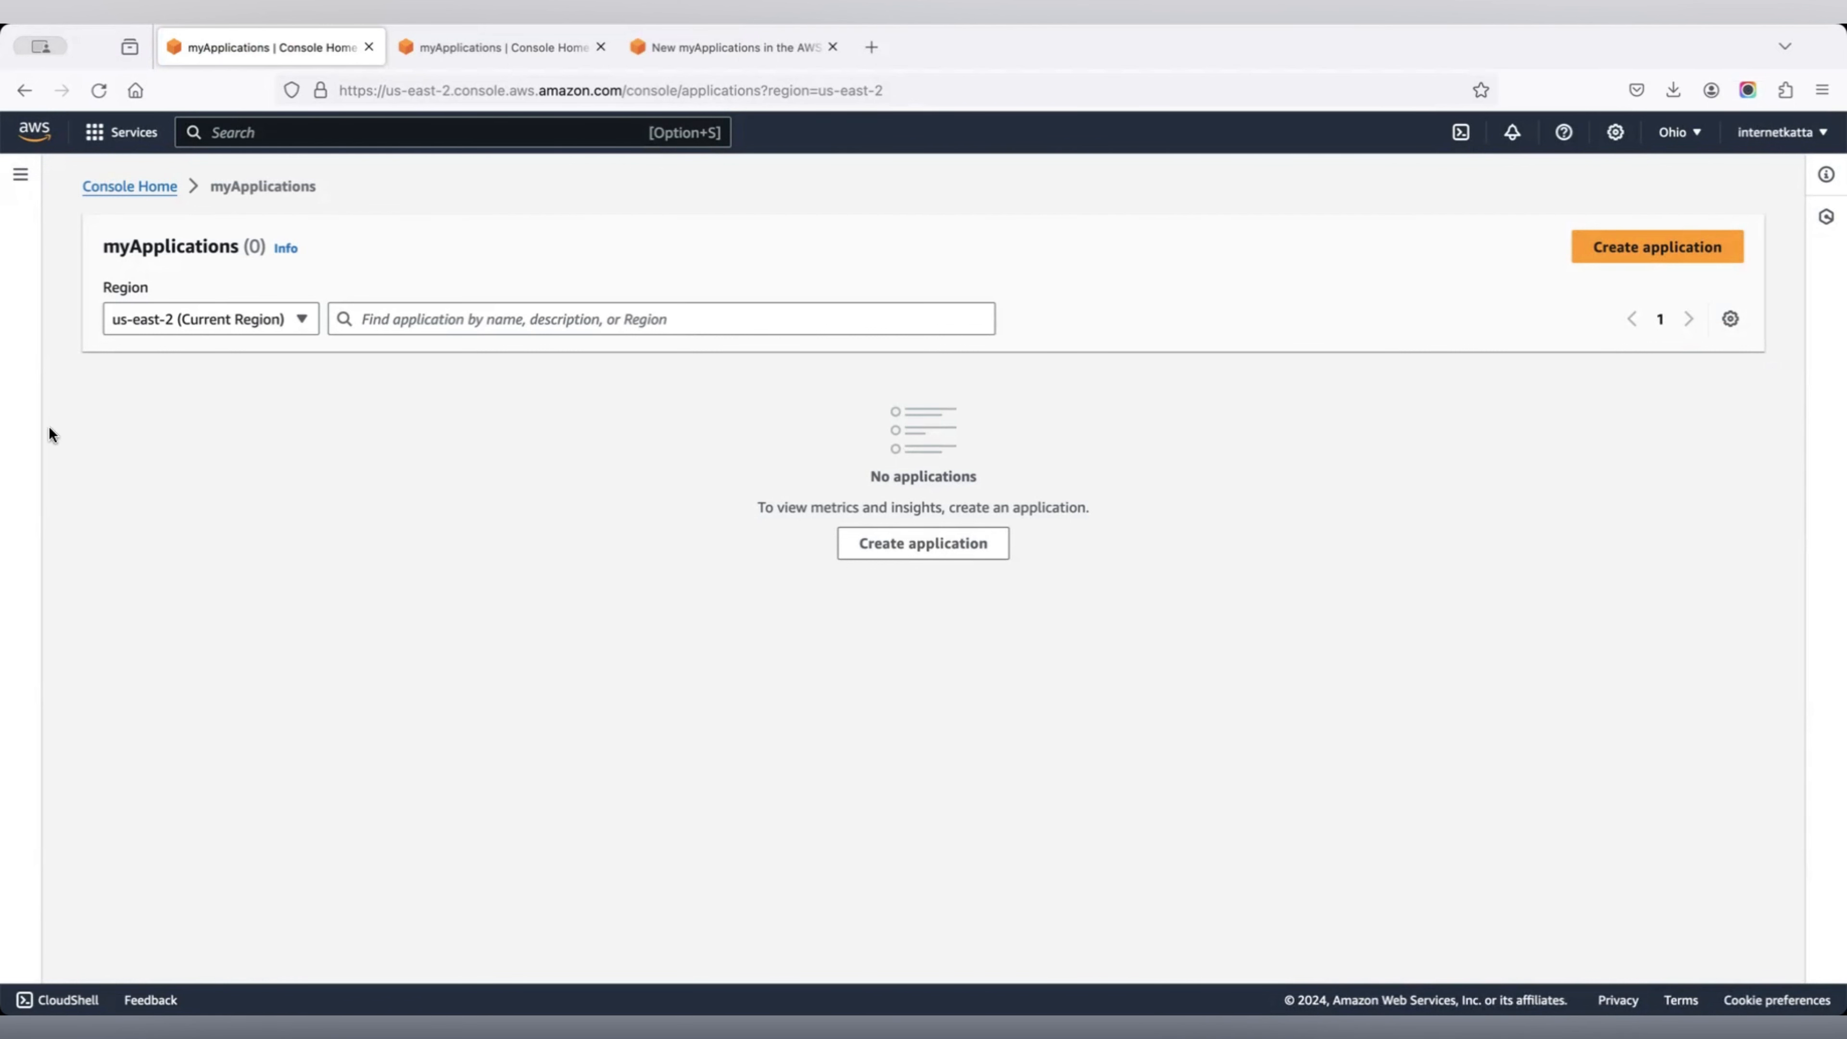
Check the application region choices without changing them, then start creating a new application.
click(195, 323)
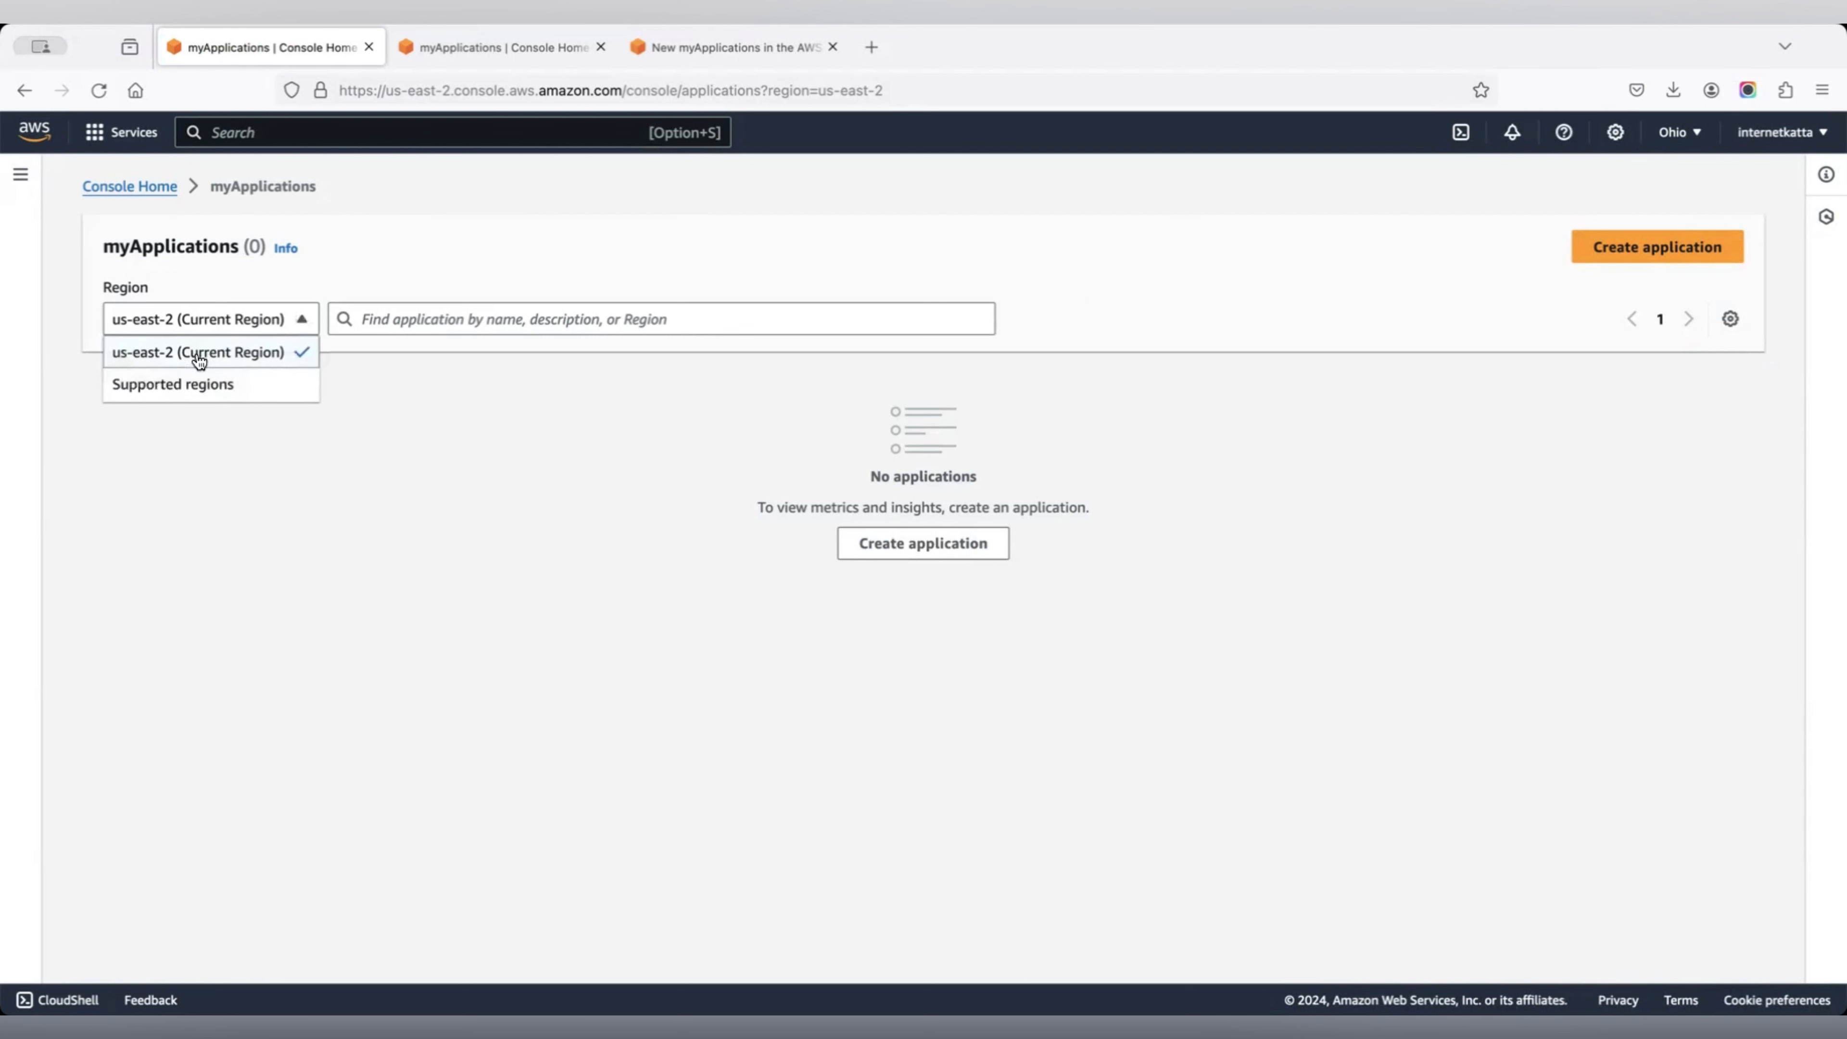
click(598, 379)
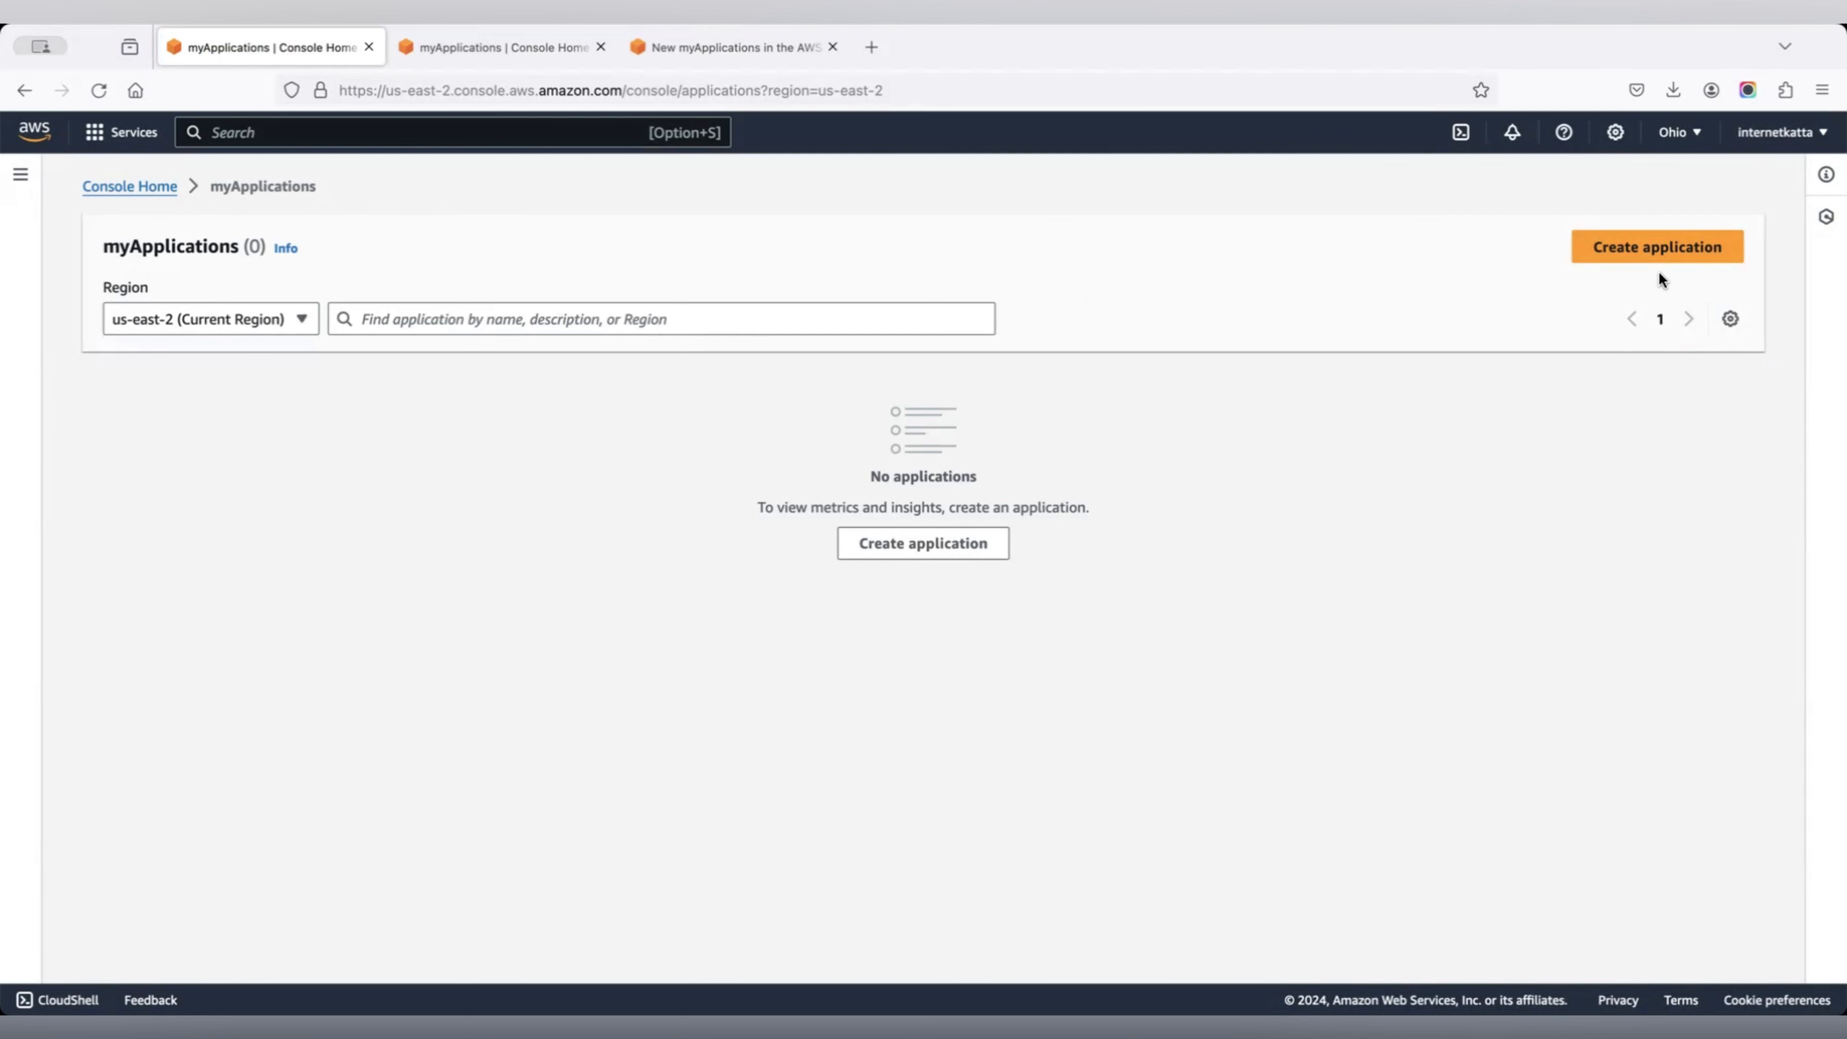
click(1658, 247)
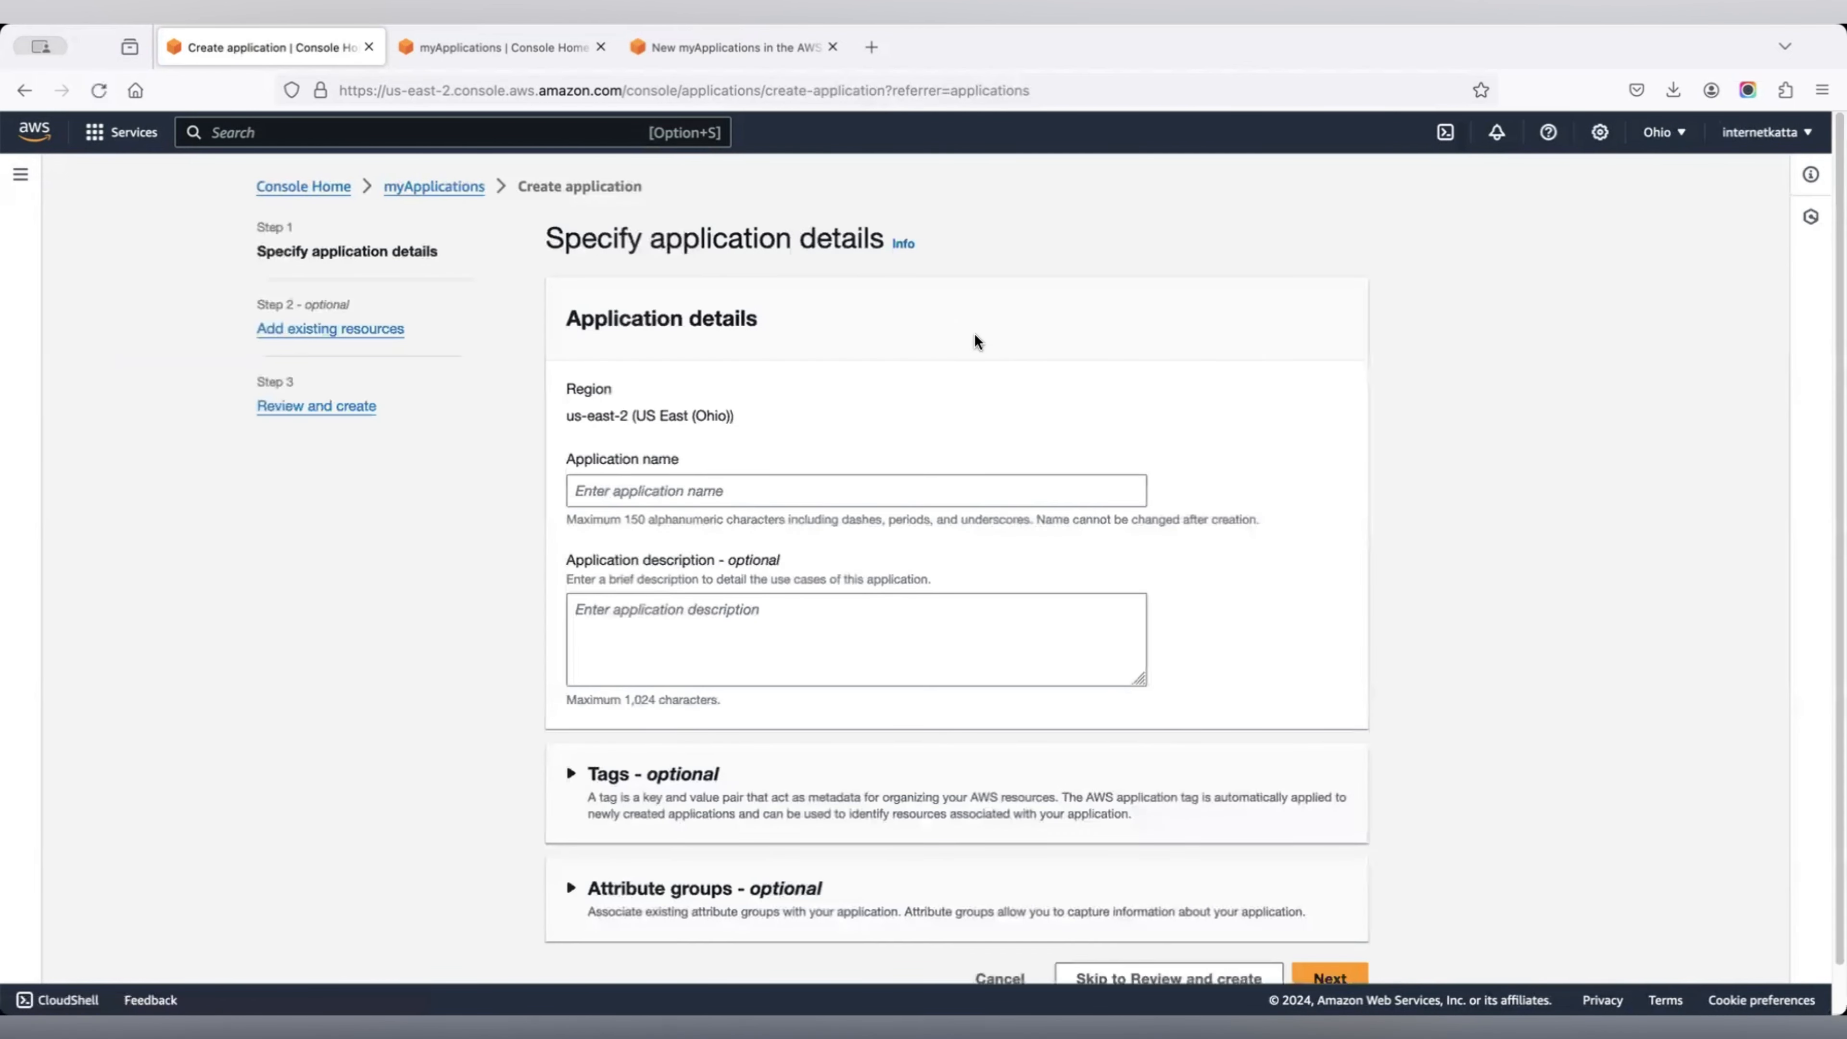
scroll(967, 348, down, 2)
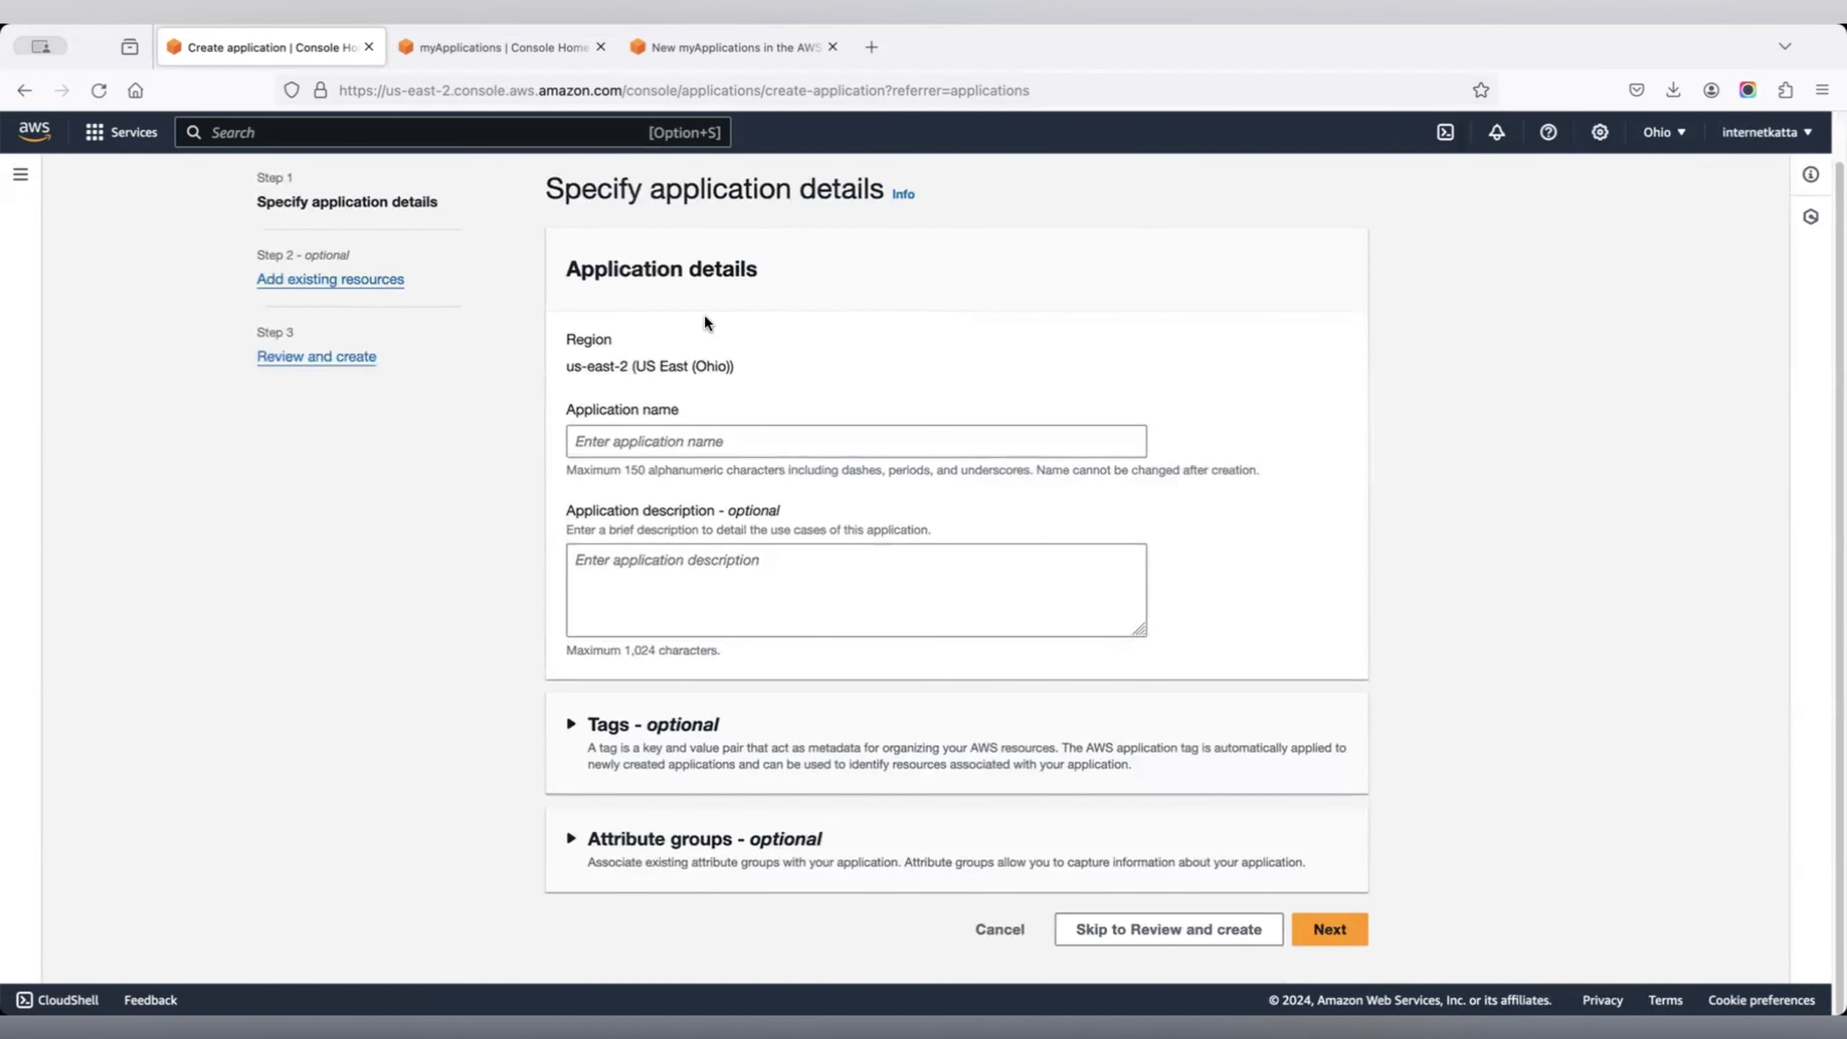
Name the application 'My faviourite dashboard'.
click(655, 439)
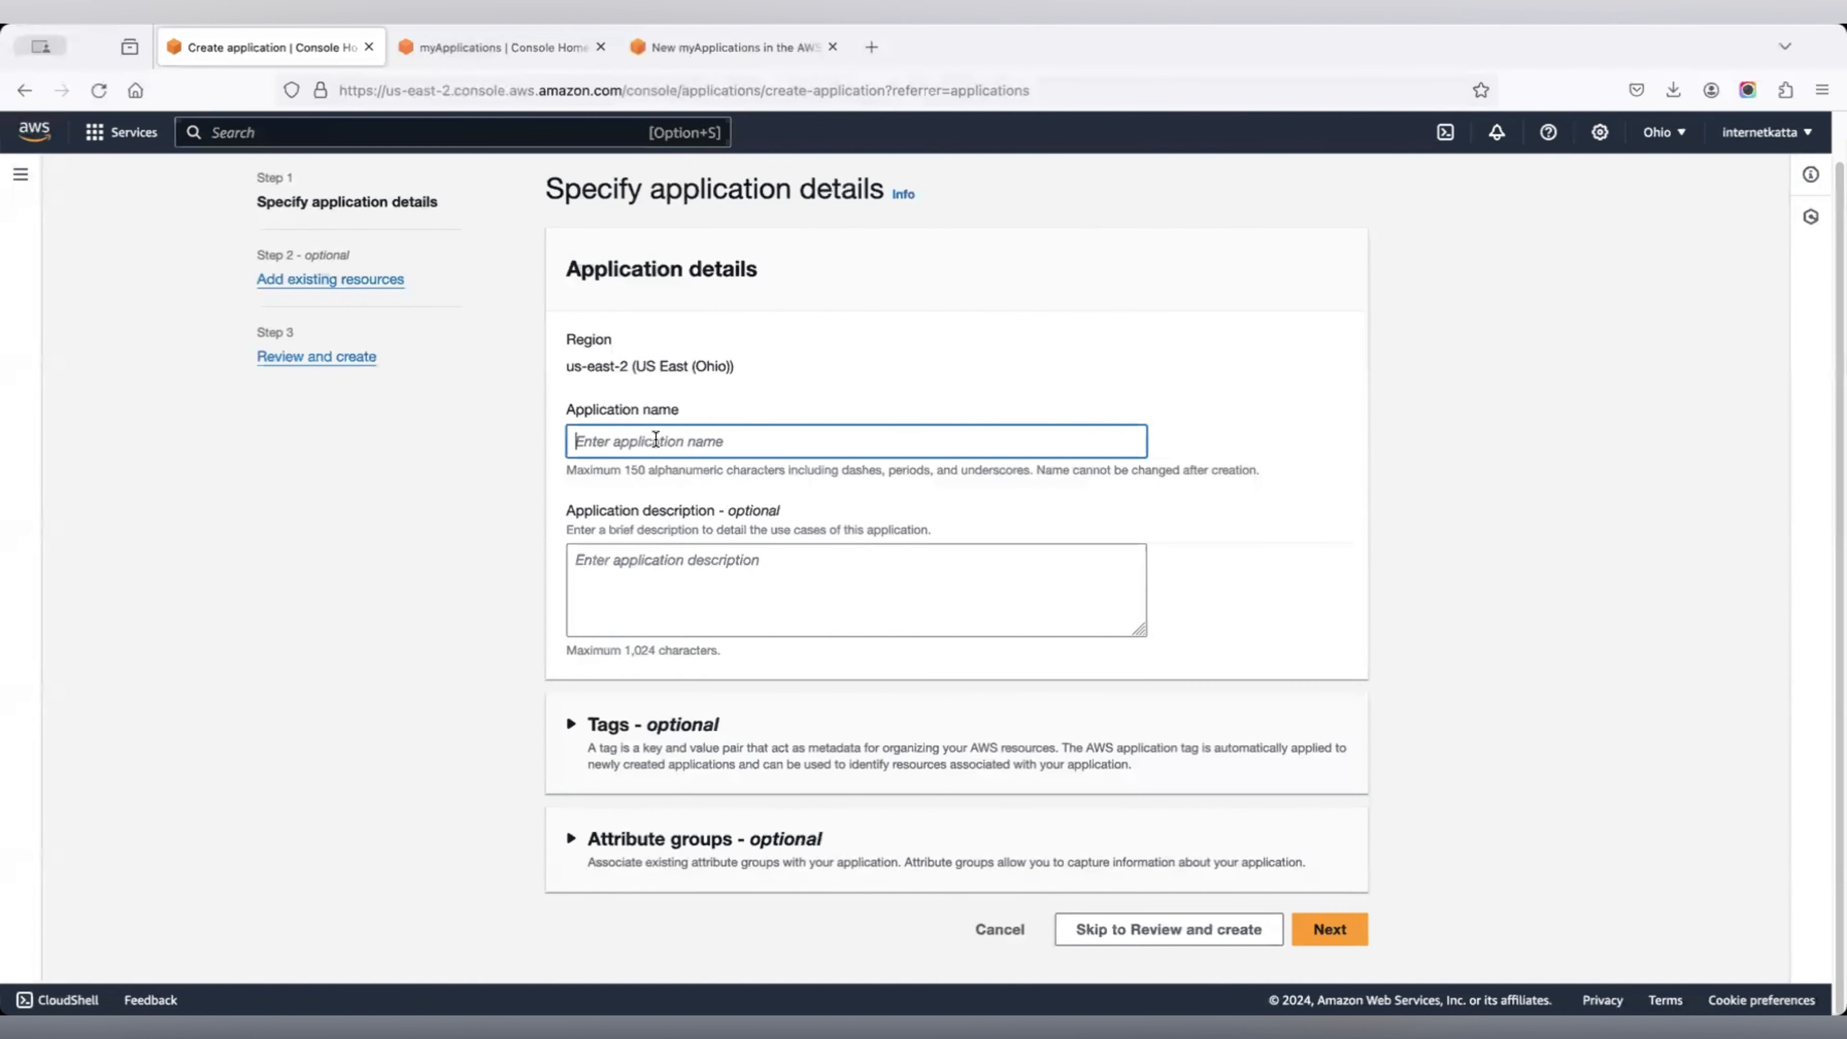
text(T)
key(BackSpace)
text(myf)
key(BackSpace)
key(BackSpace)
key(BackSpace)
text(MY favio)
key(BackSpace)
key(BackSpace)
key(BackSpace)
key(BackSpace)
key(BackSpace)
key(BackSpace)
text(y faviou)
text(rite de)
text(ashbarod)
key(BackSpace)
key(BackSpace)
key(BackSpace)
key(BackSpace)
text(oard)
Add the description 'Where I can everything in one place' and leave Tags collapsed.
click(730, 556)
text(W)
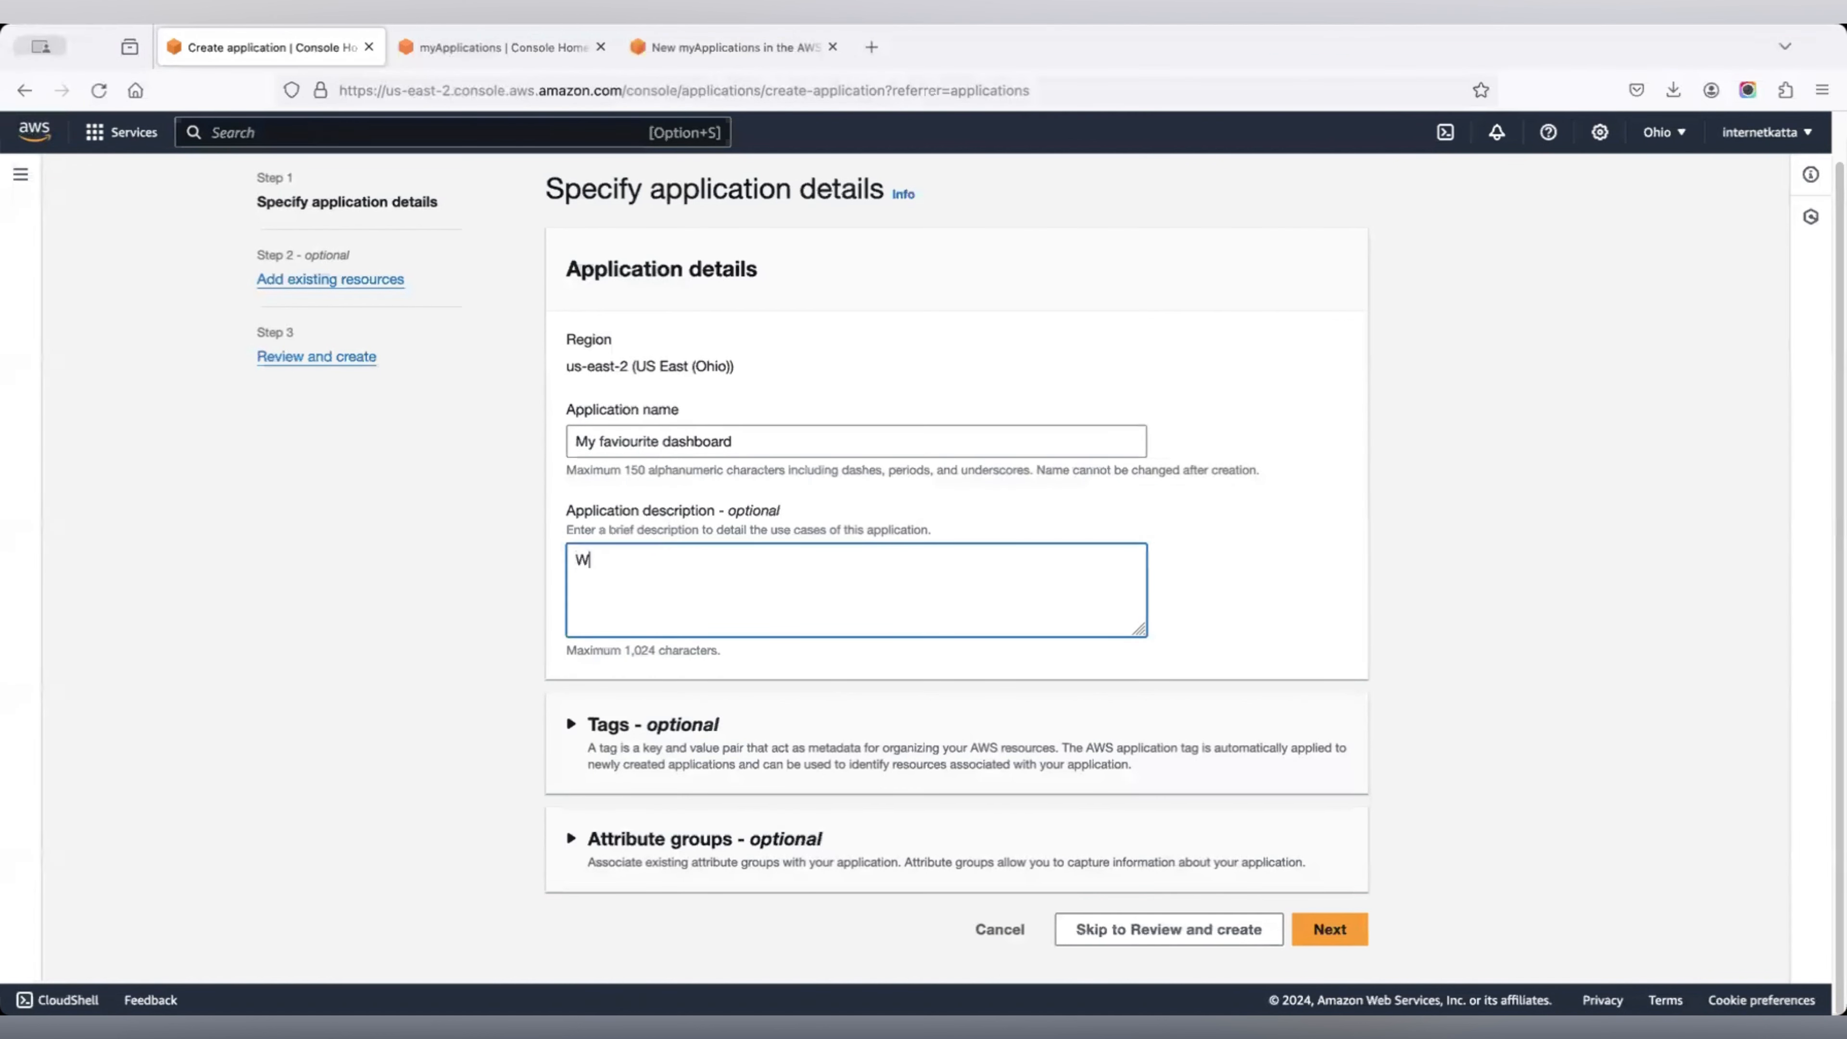
text(here i can everything in one place)
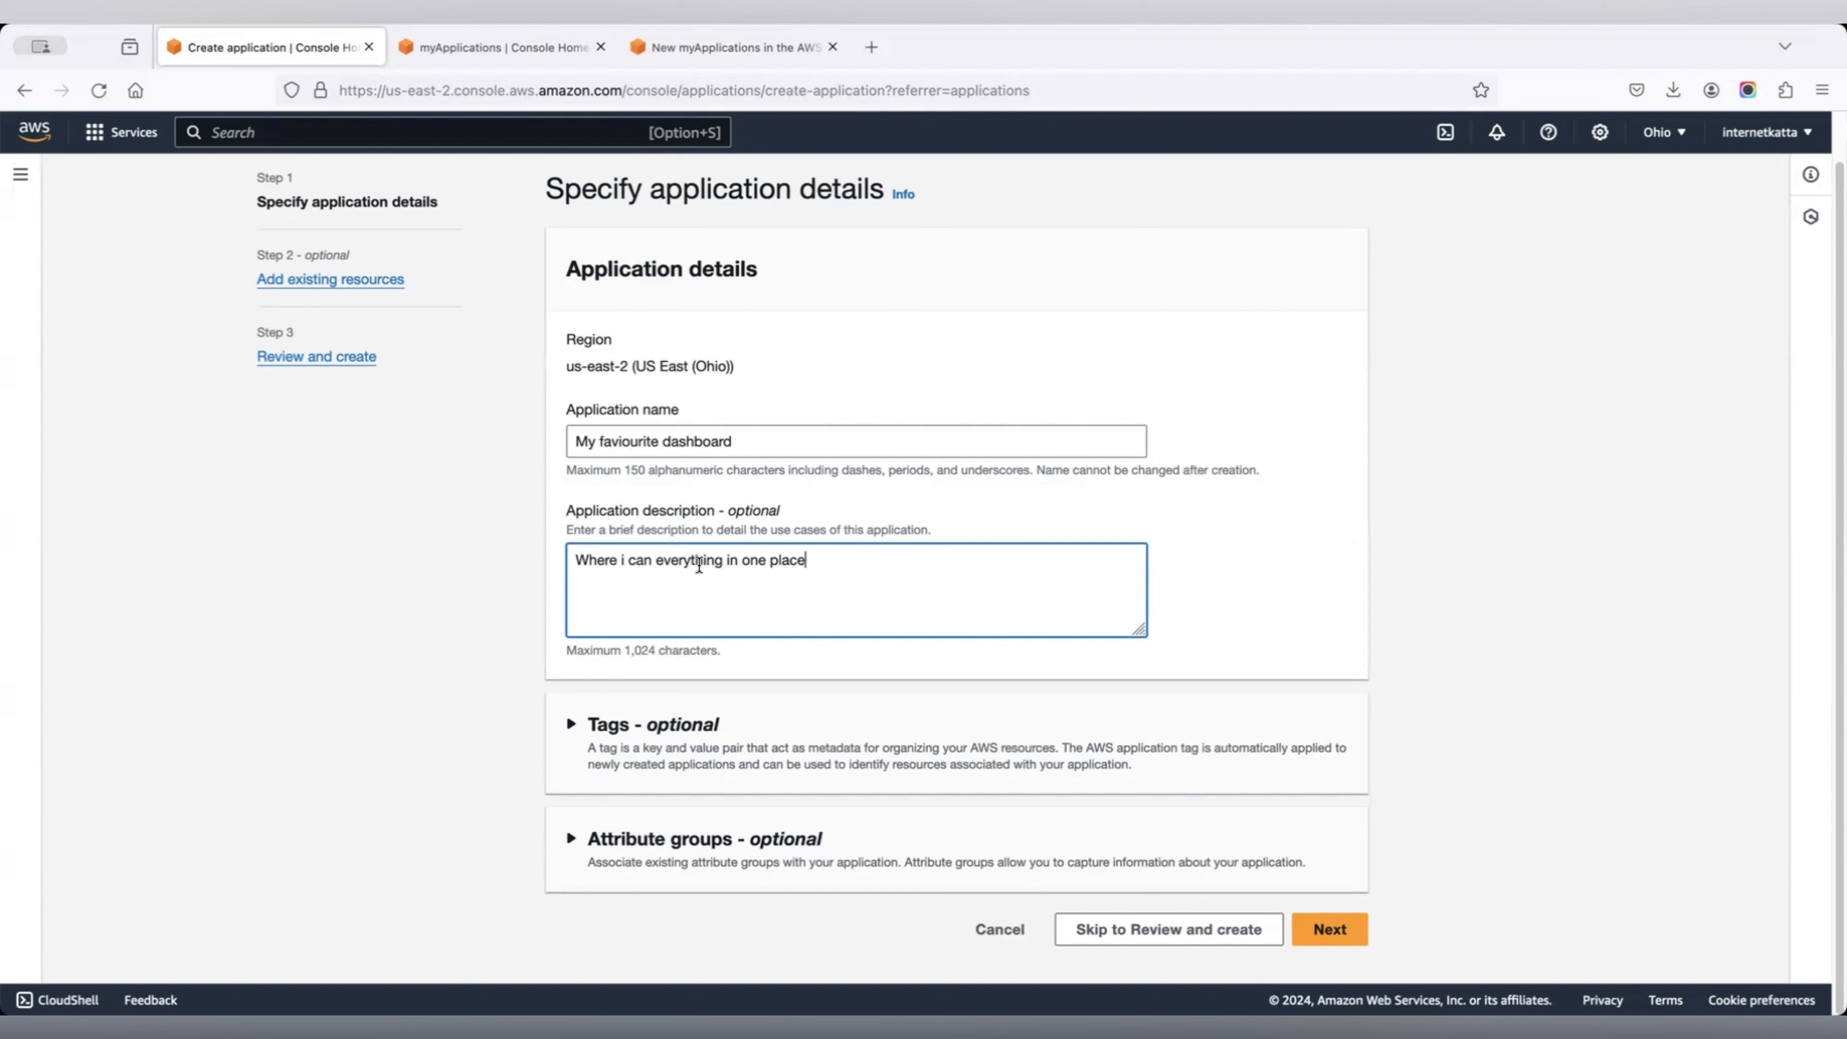
click(625, 560)
key(BackSpace)
text(I)
click(586, 720)
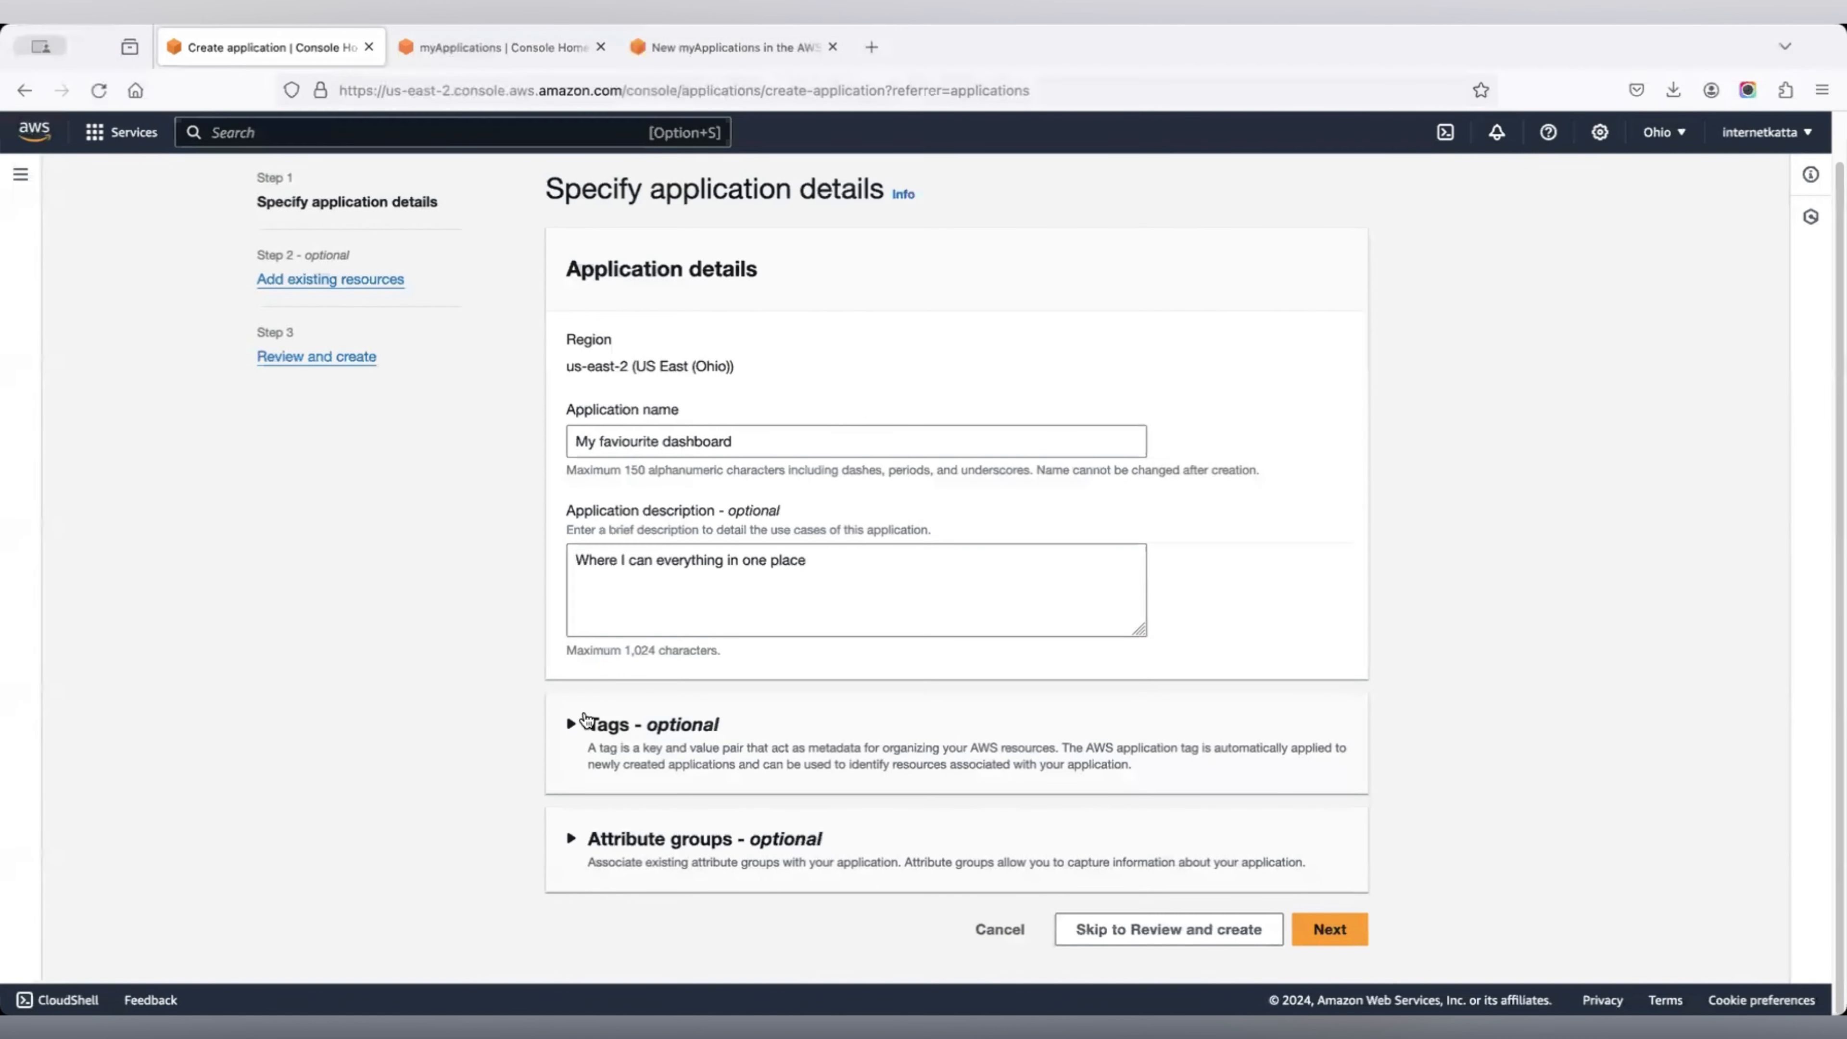
scroll(1020, 425, down, 2)
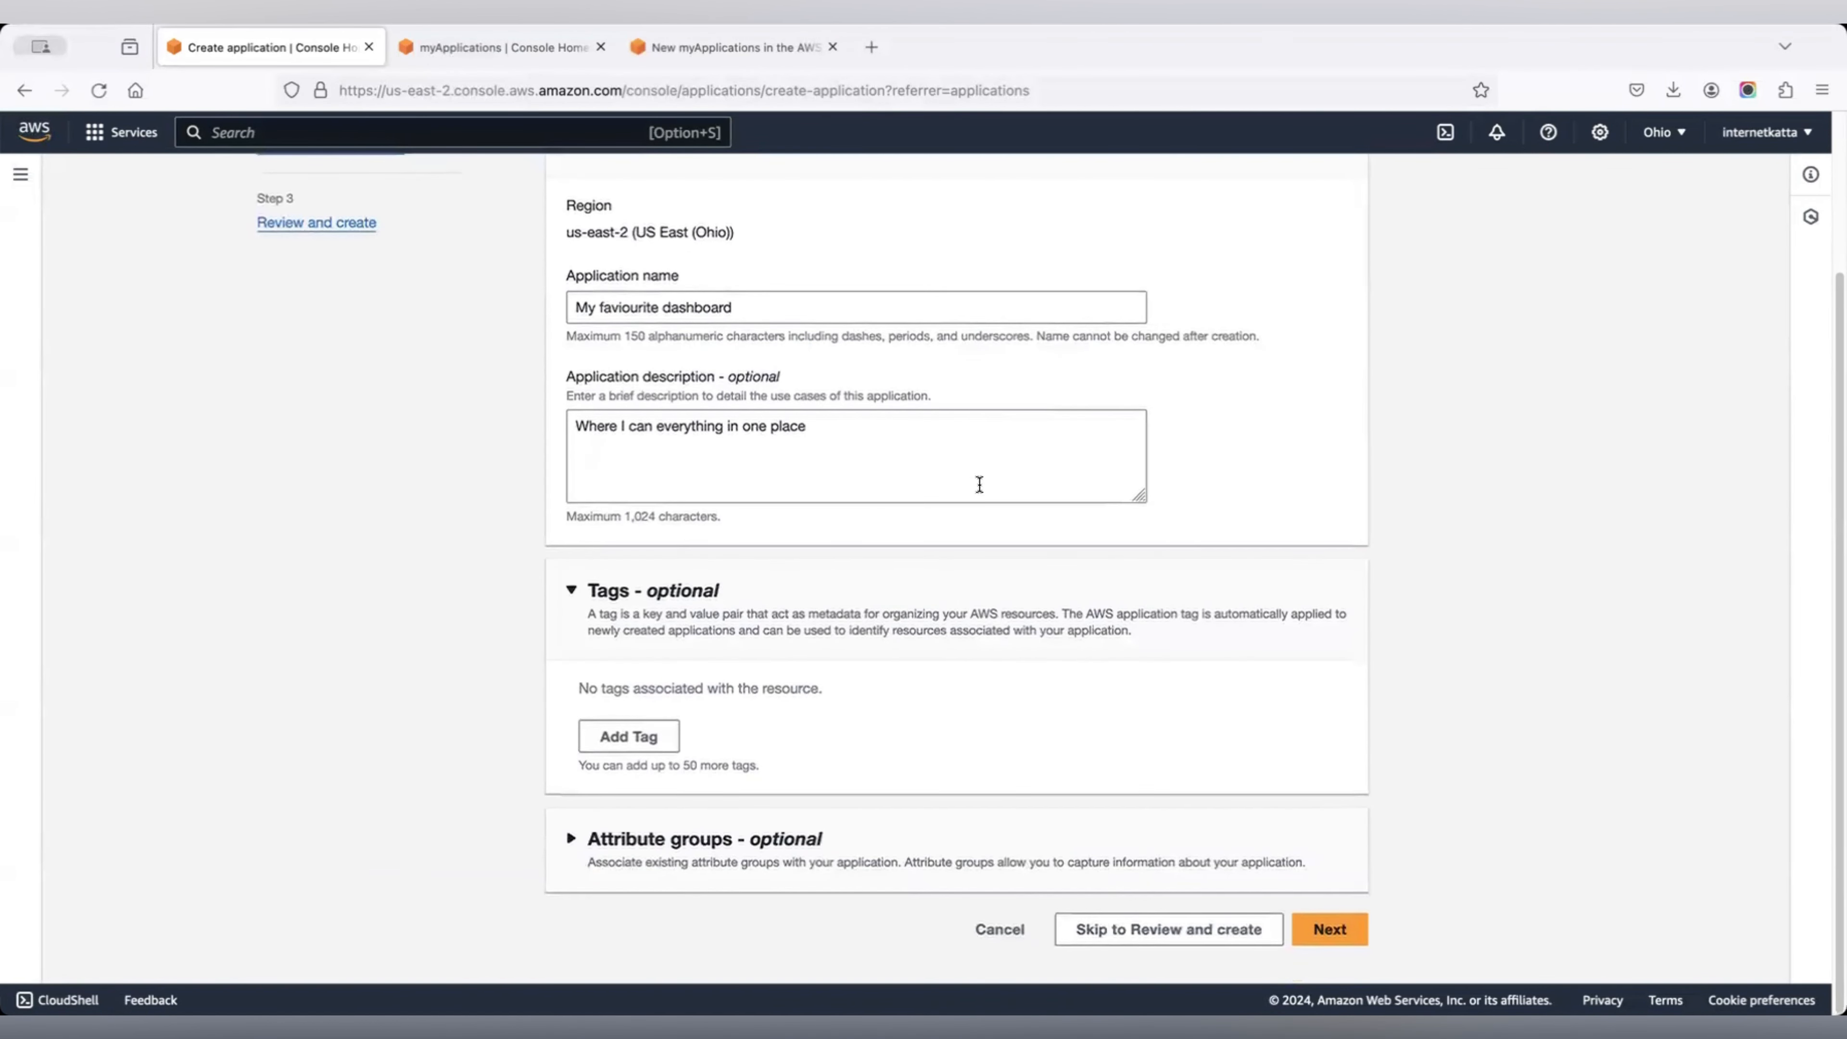
click(573, 590)
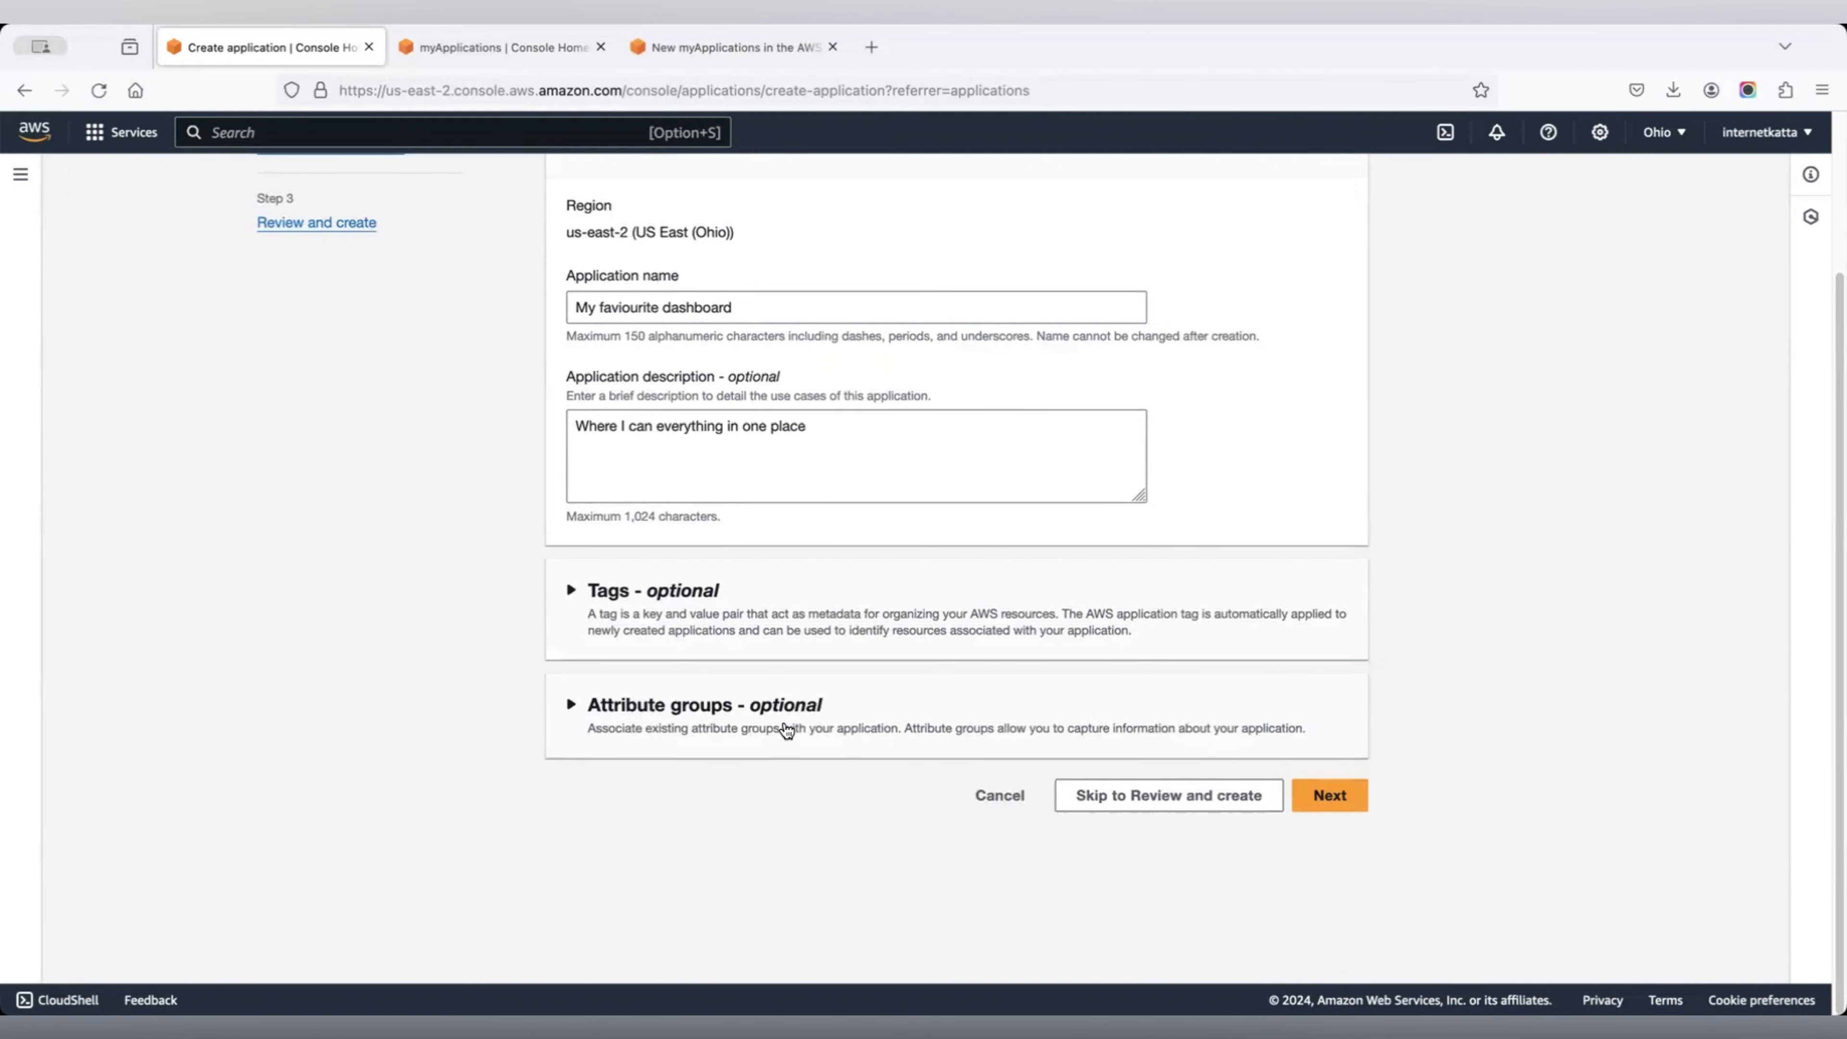
After the naming-pattern error, replace the first space in the name with a hyphen and remove the second.
click(1353, 798)
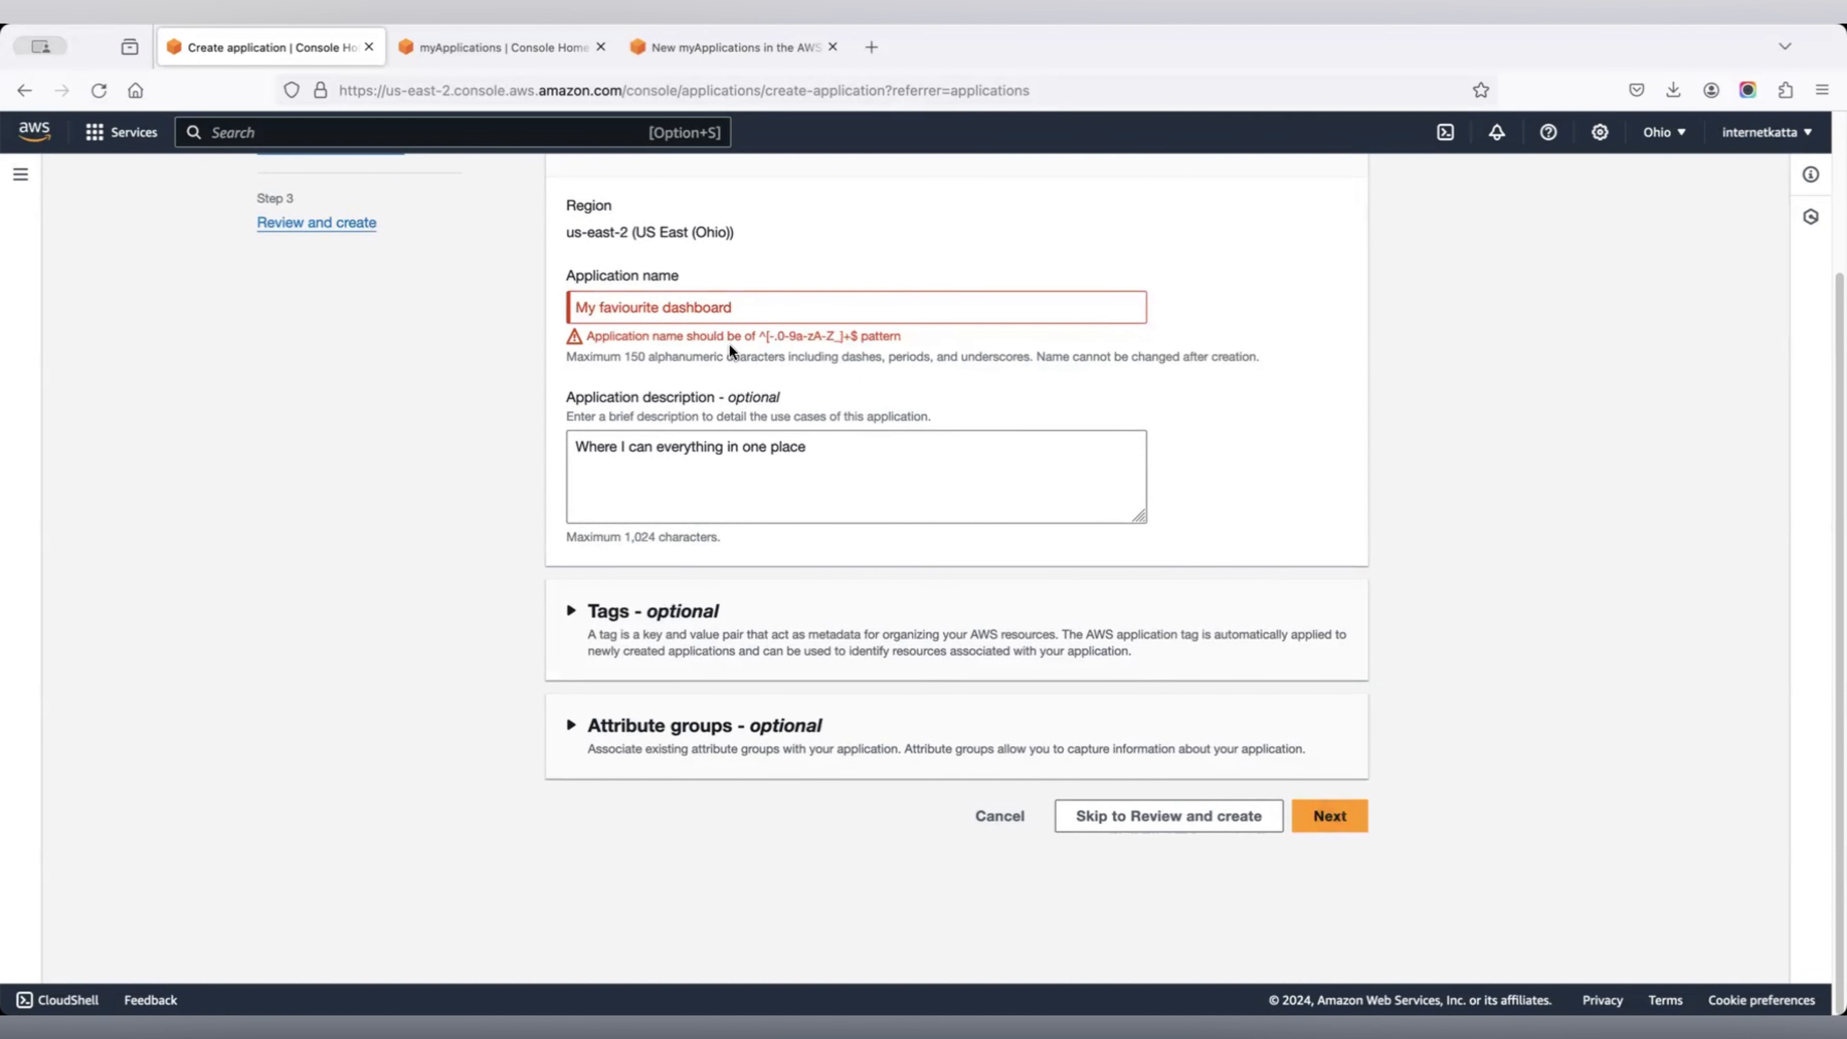
click(602, 309)
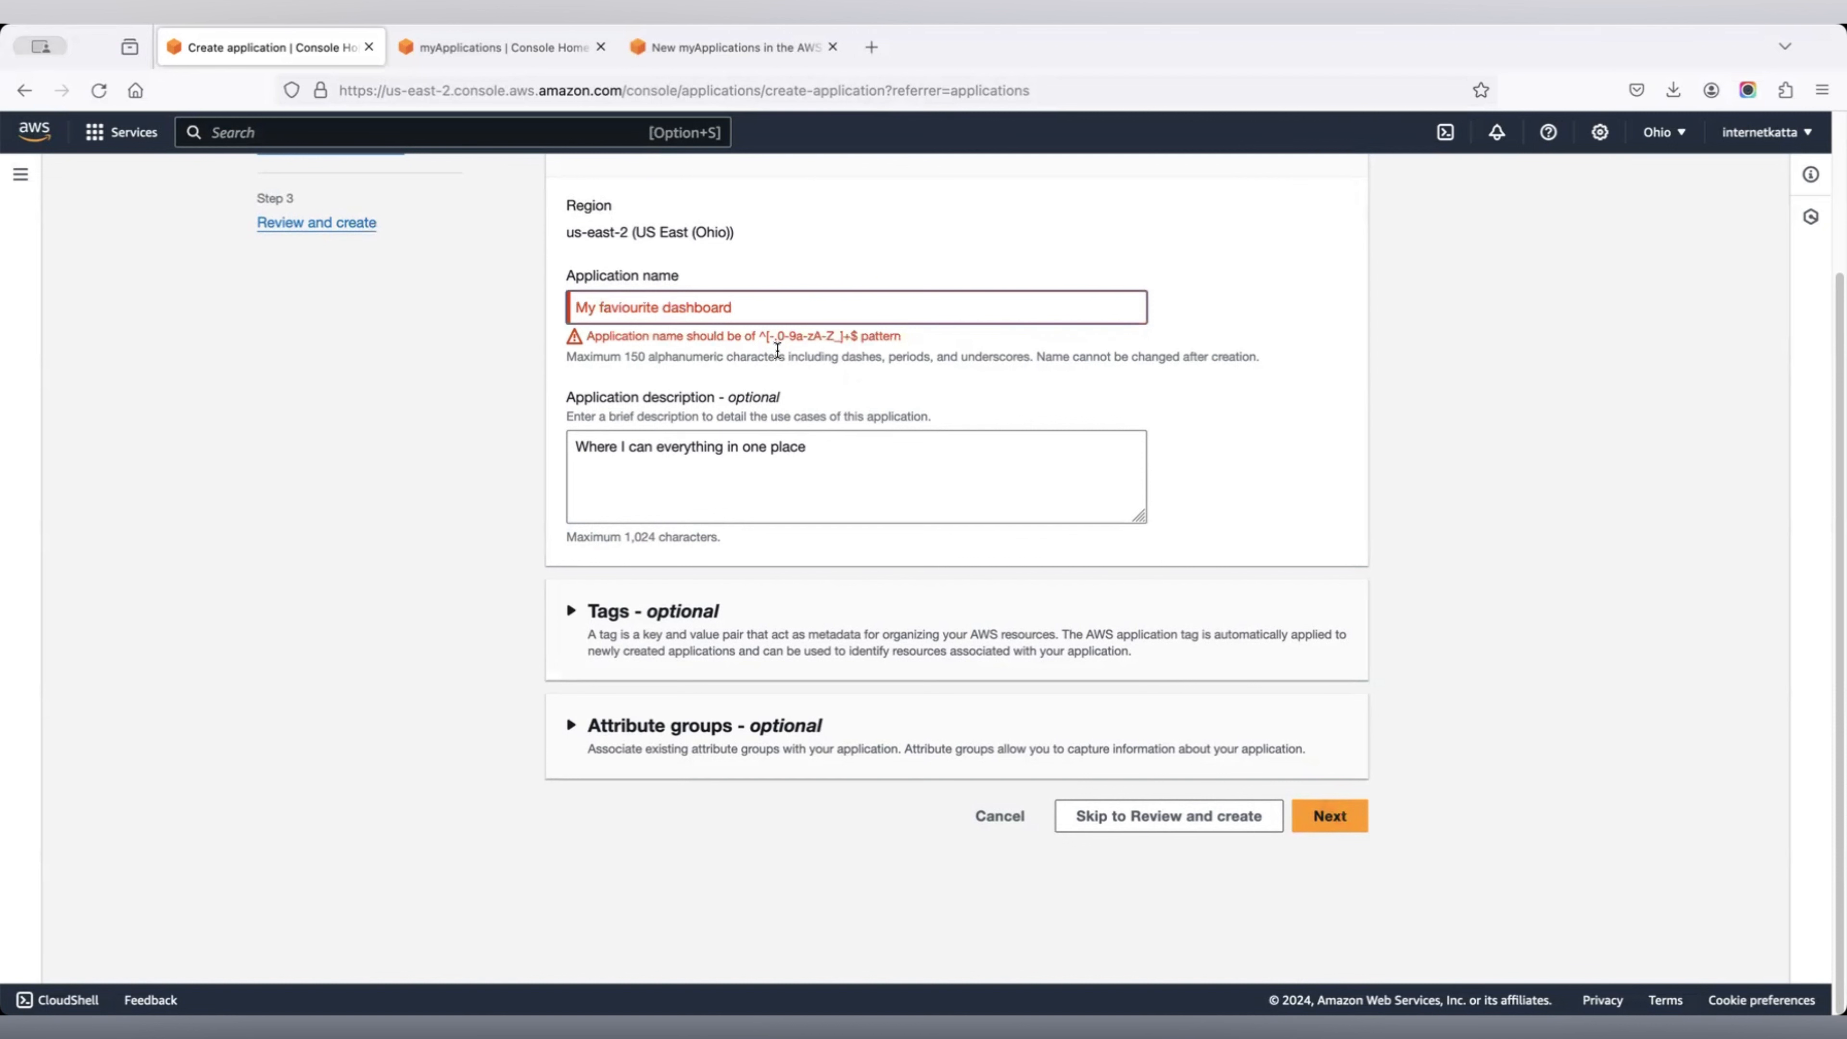
key(BackSpace)
text(-)
key(Right)
key(Right)
key(Right)
key(Right)
key(Right)
key(Right)
key(Right)
key(Right)
key(Right)
key(Right)
key(Right)
key(BackSpace)
Complete the name as 'My-faviourite-dashboard' and advance to Add existing resources, noting the Resource Explorer warning.
text(-)
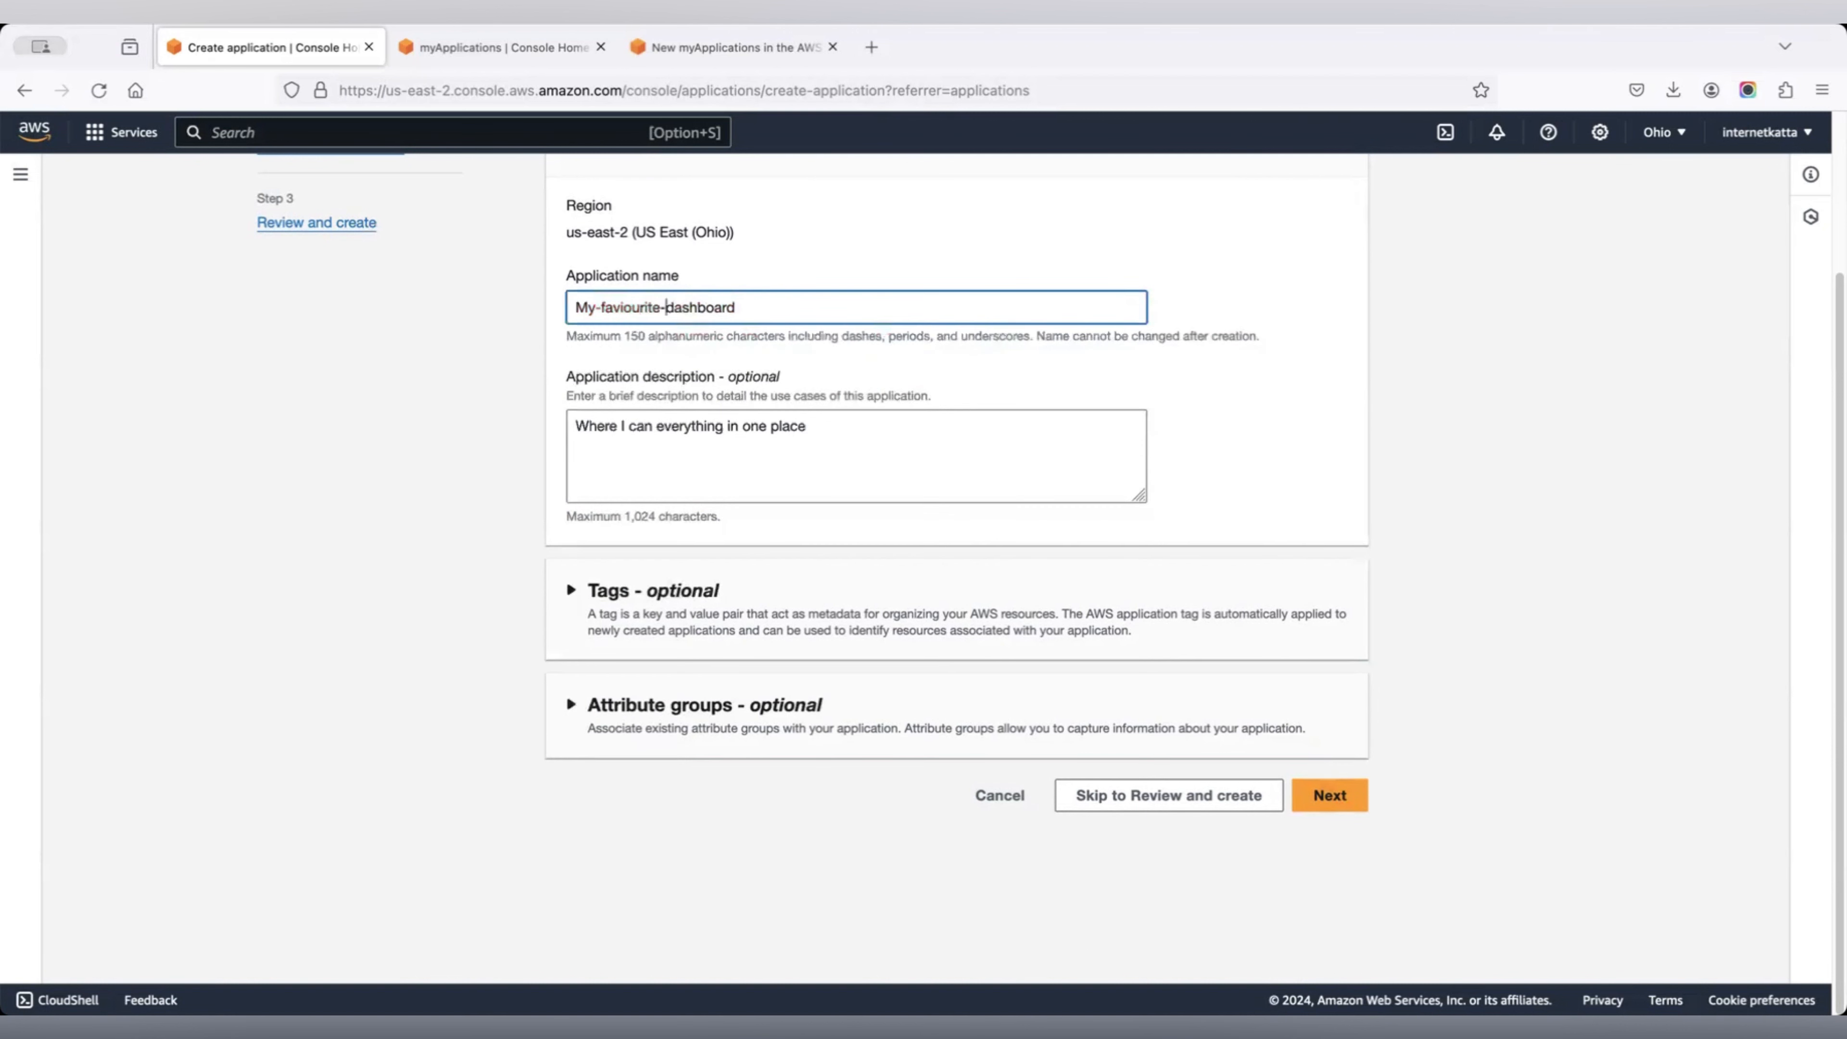
click(1341, 789)
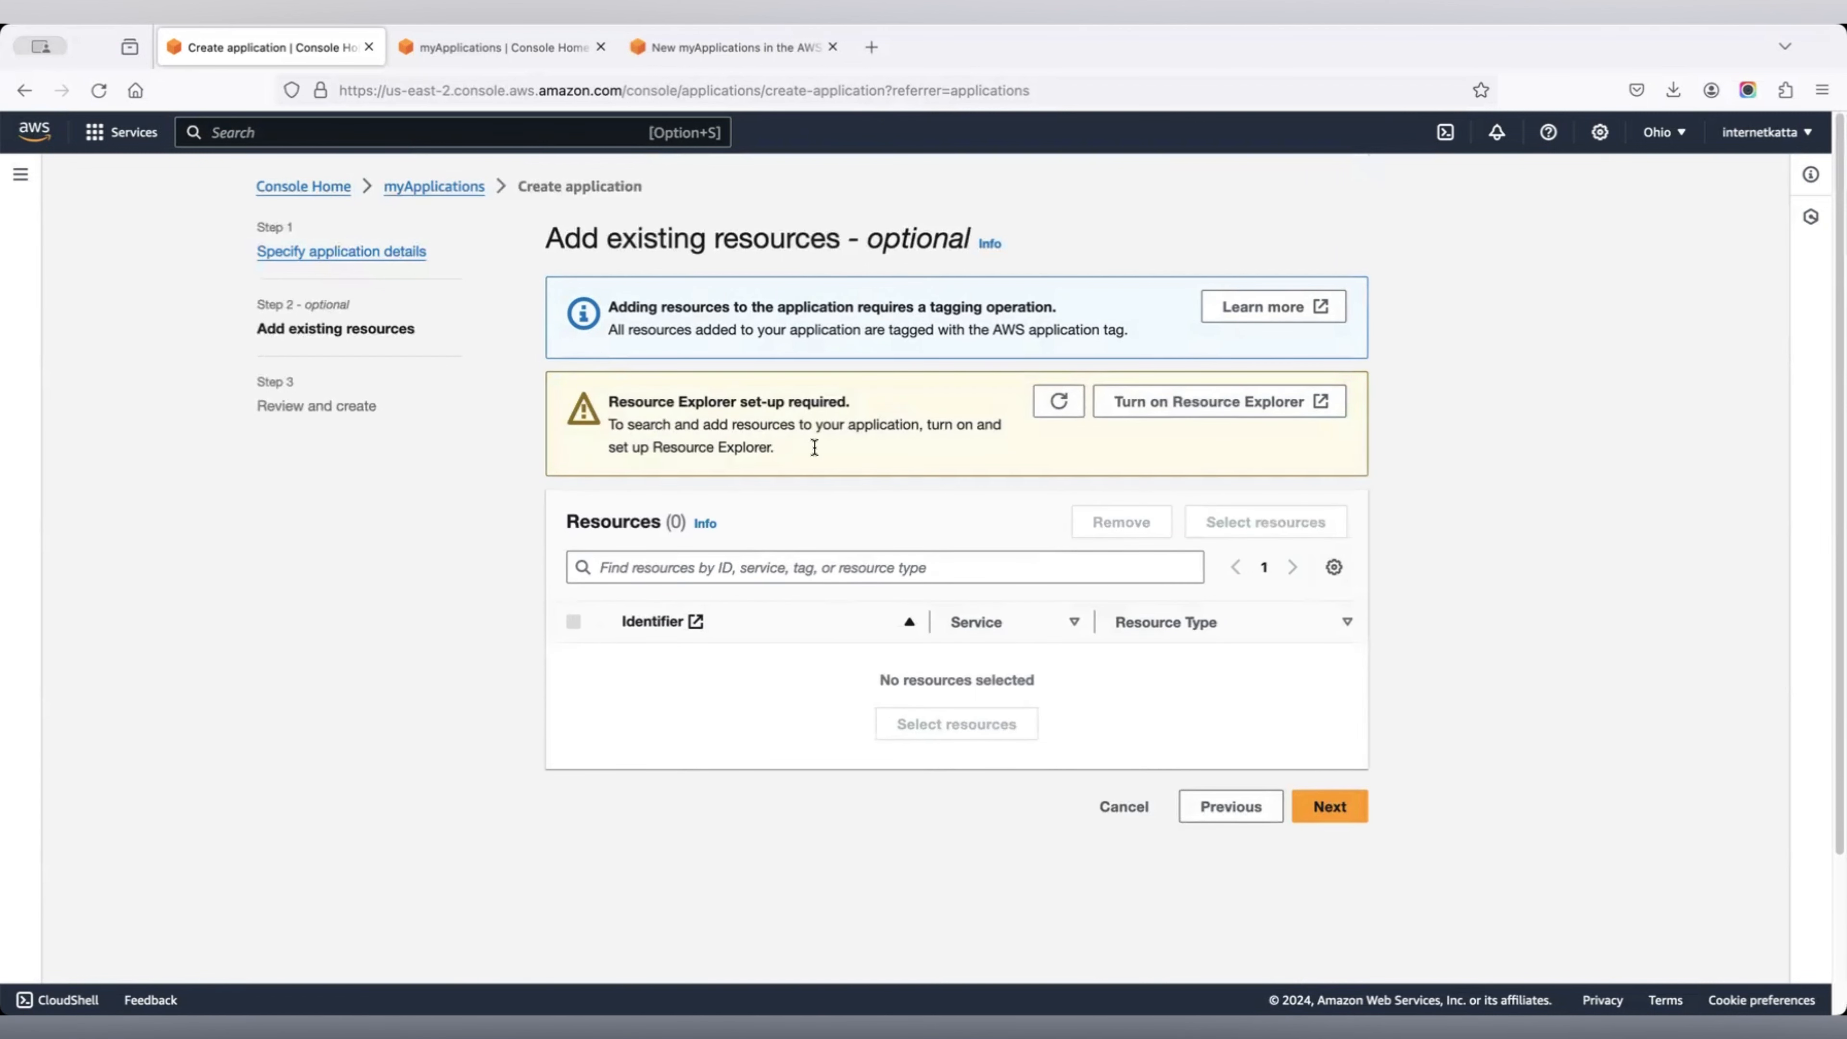
drag(609, 401, 846, 400)
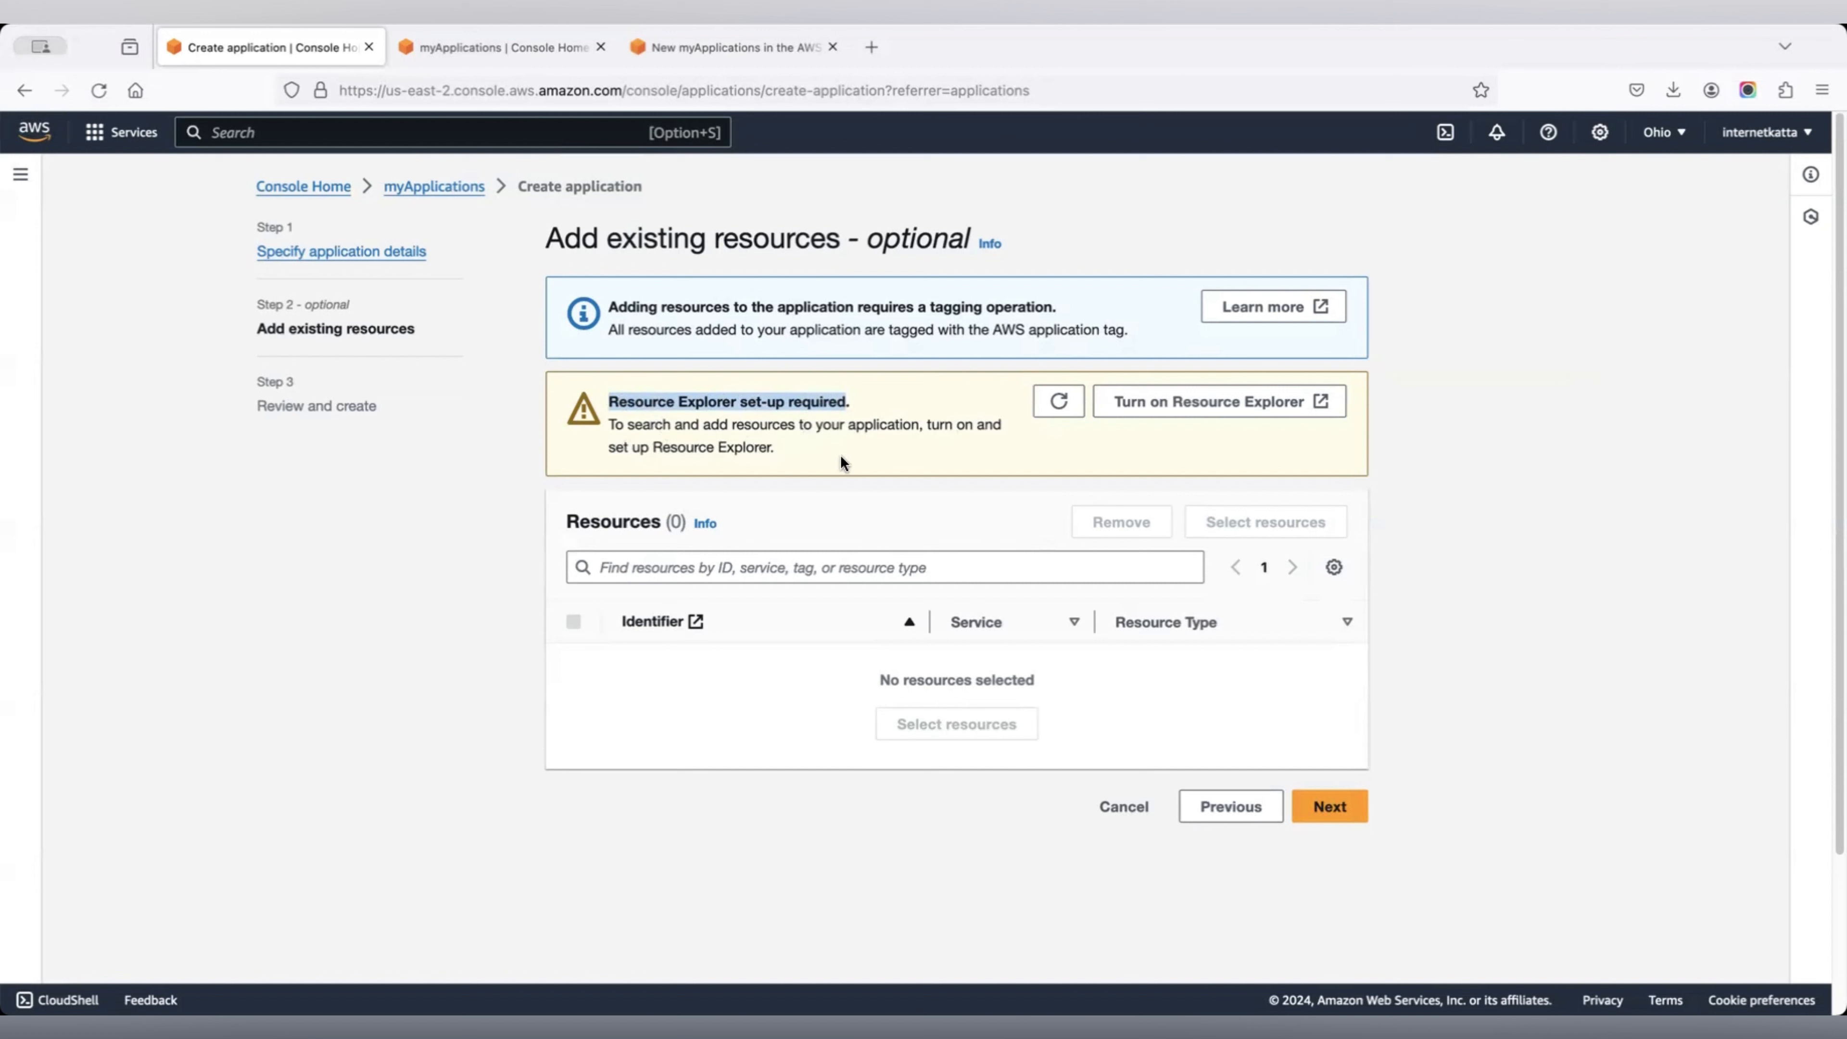
Turn on Resource Explorer via Quick setup with the aggregator index in US East (Ohio).
click(1180, 408)
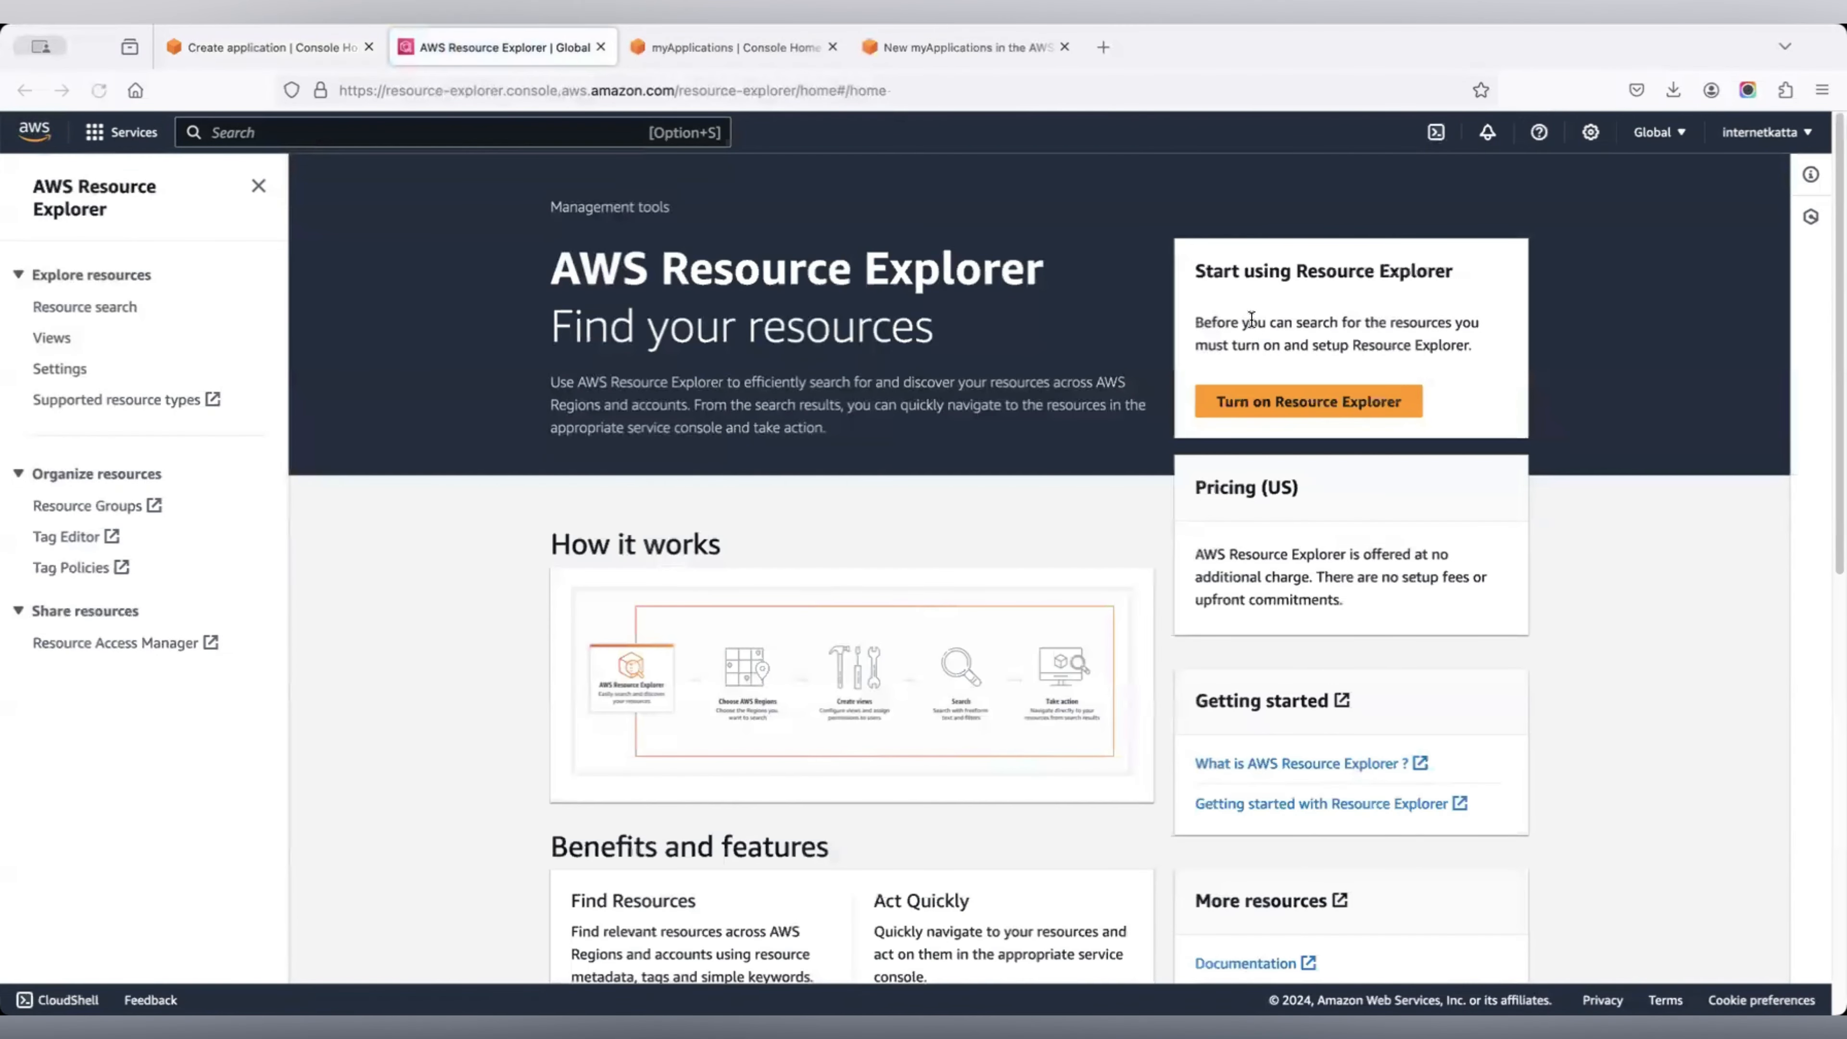
click(1275, 405)
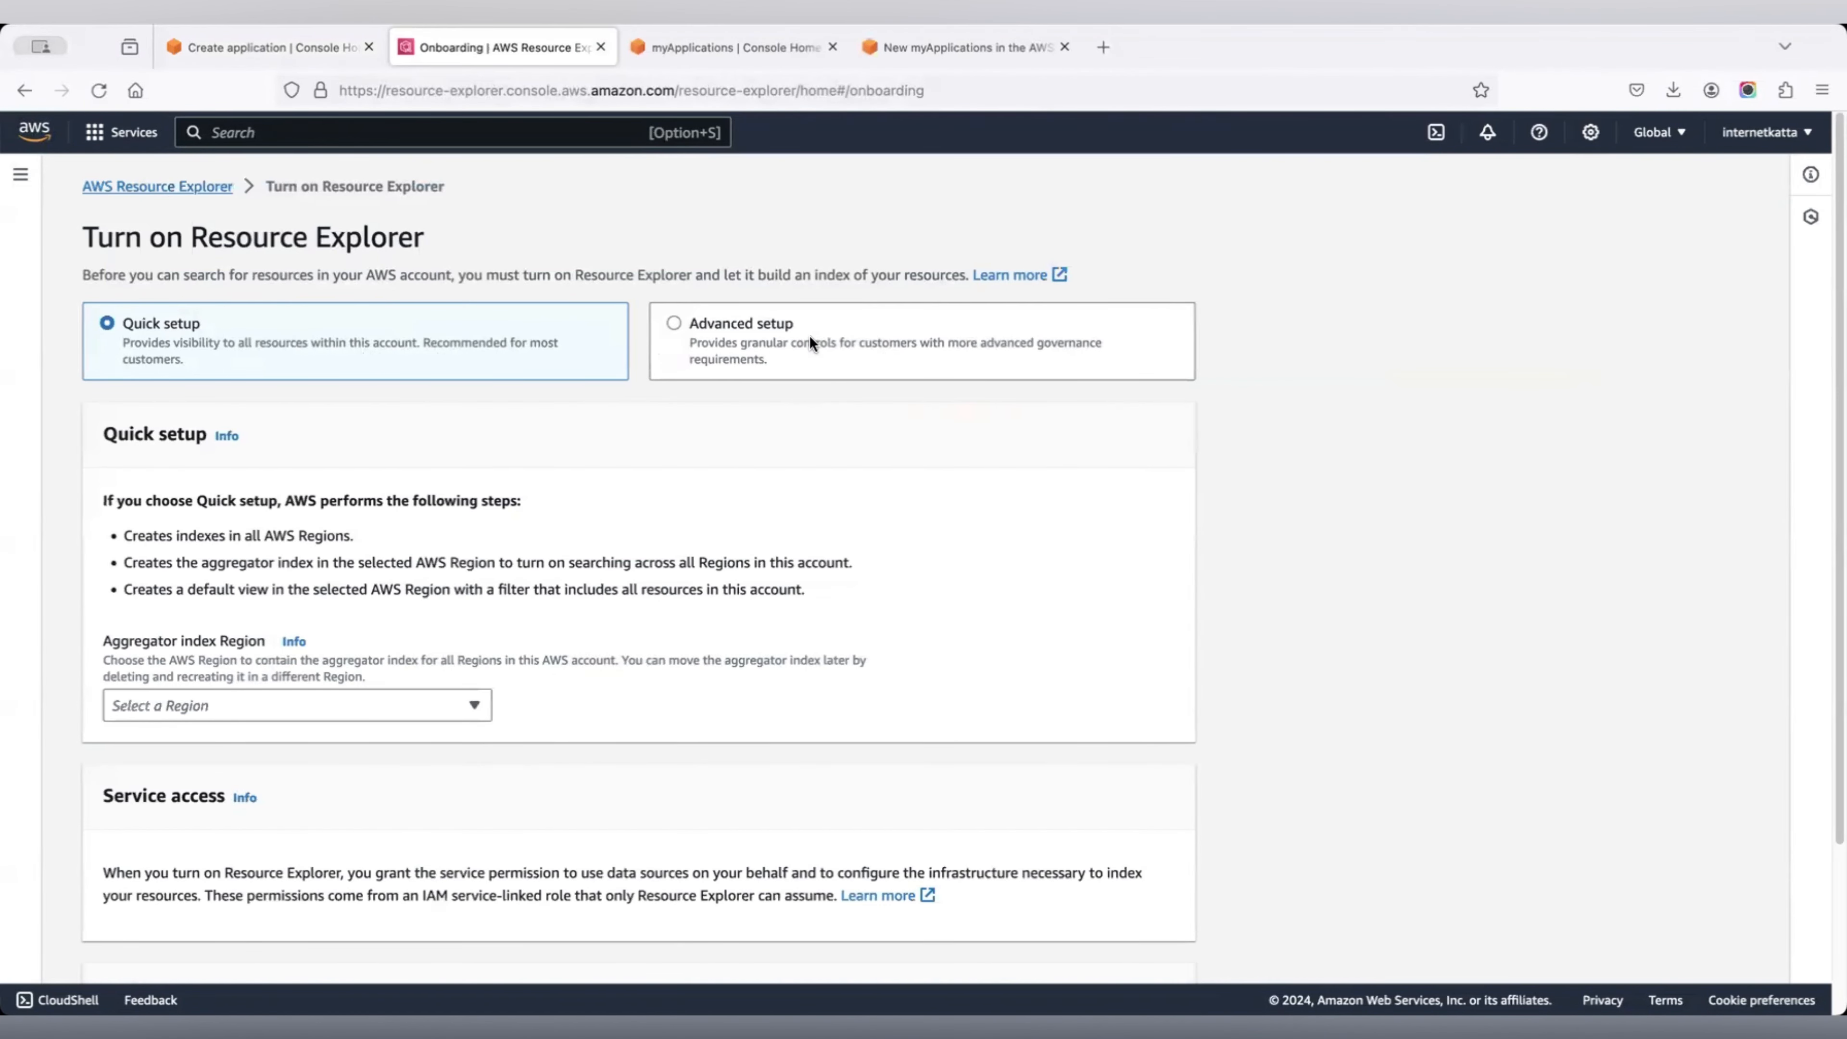
scroll(810, 338, down, 2)
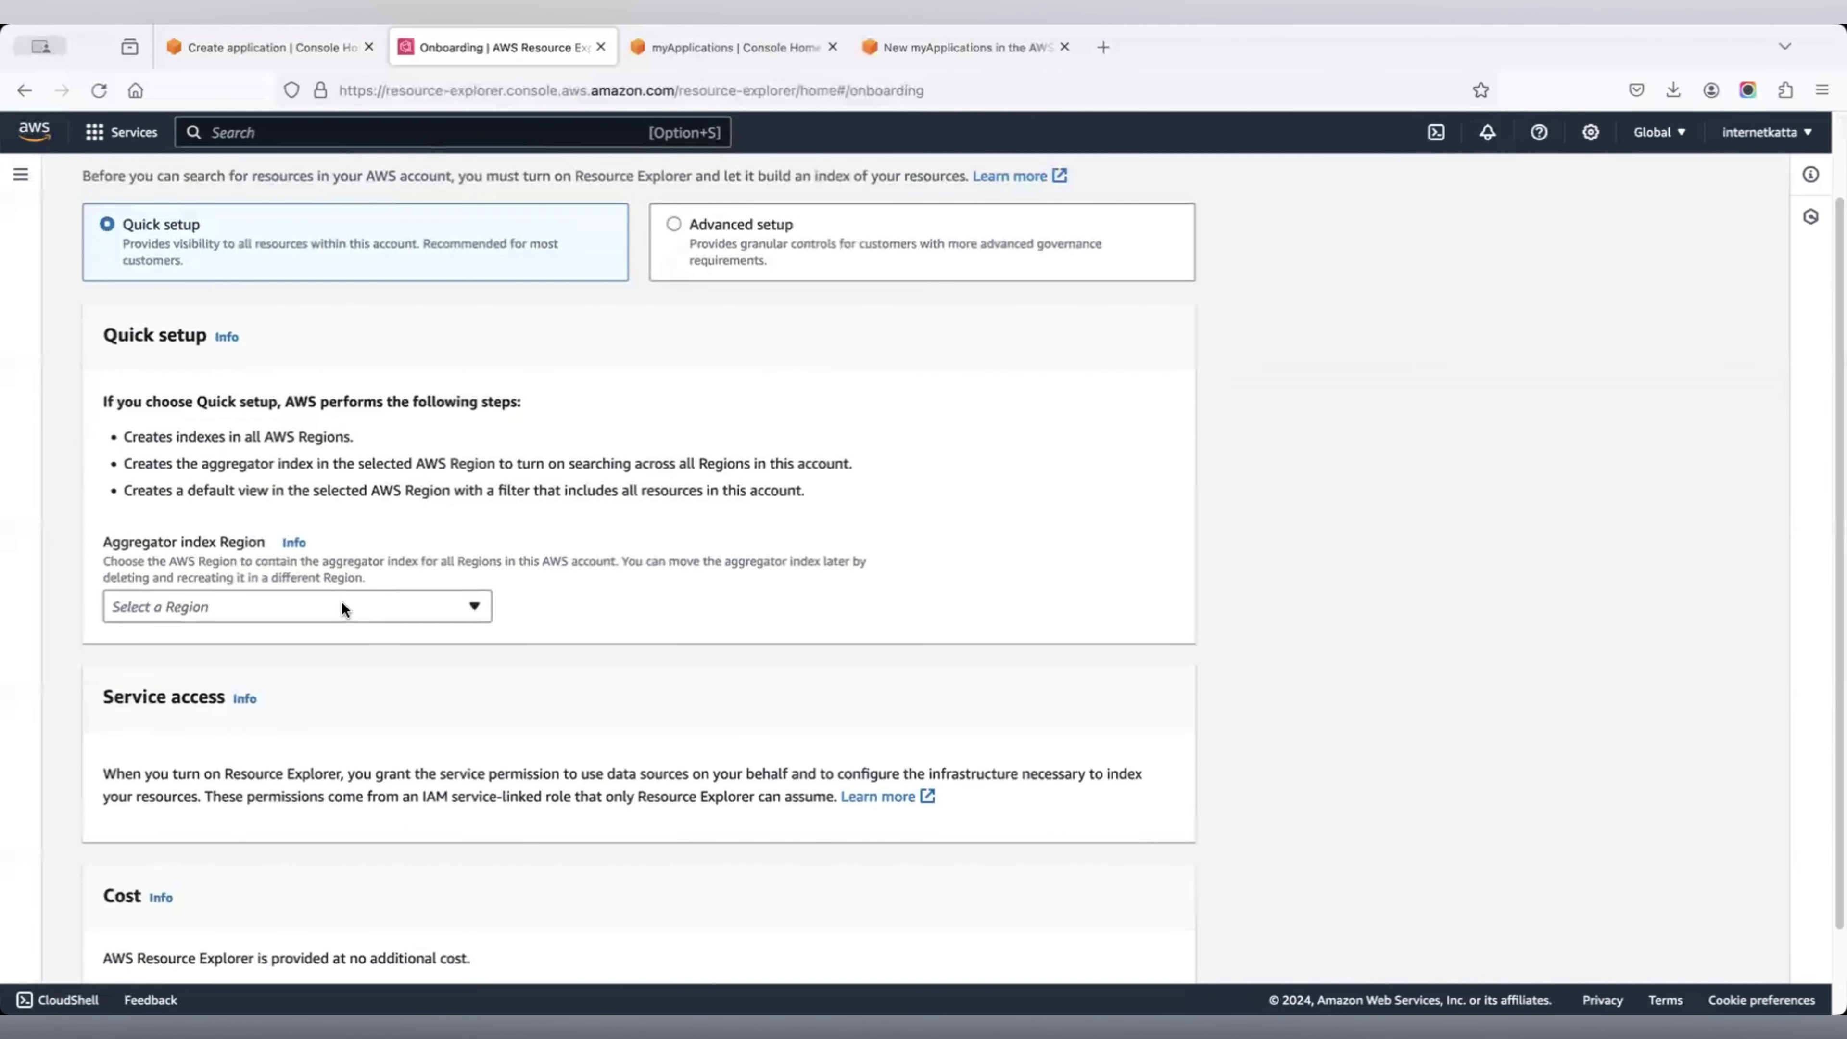
click(343, 604)
scroll(335, 386, up, 1)
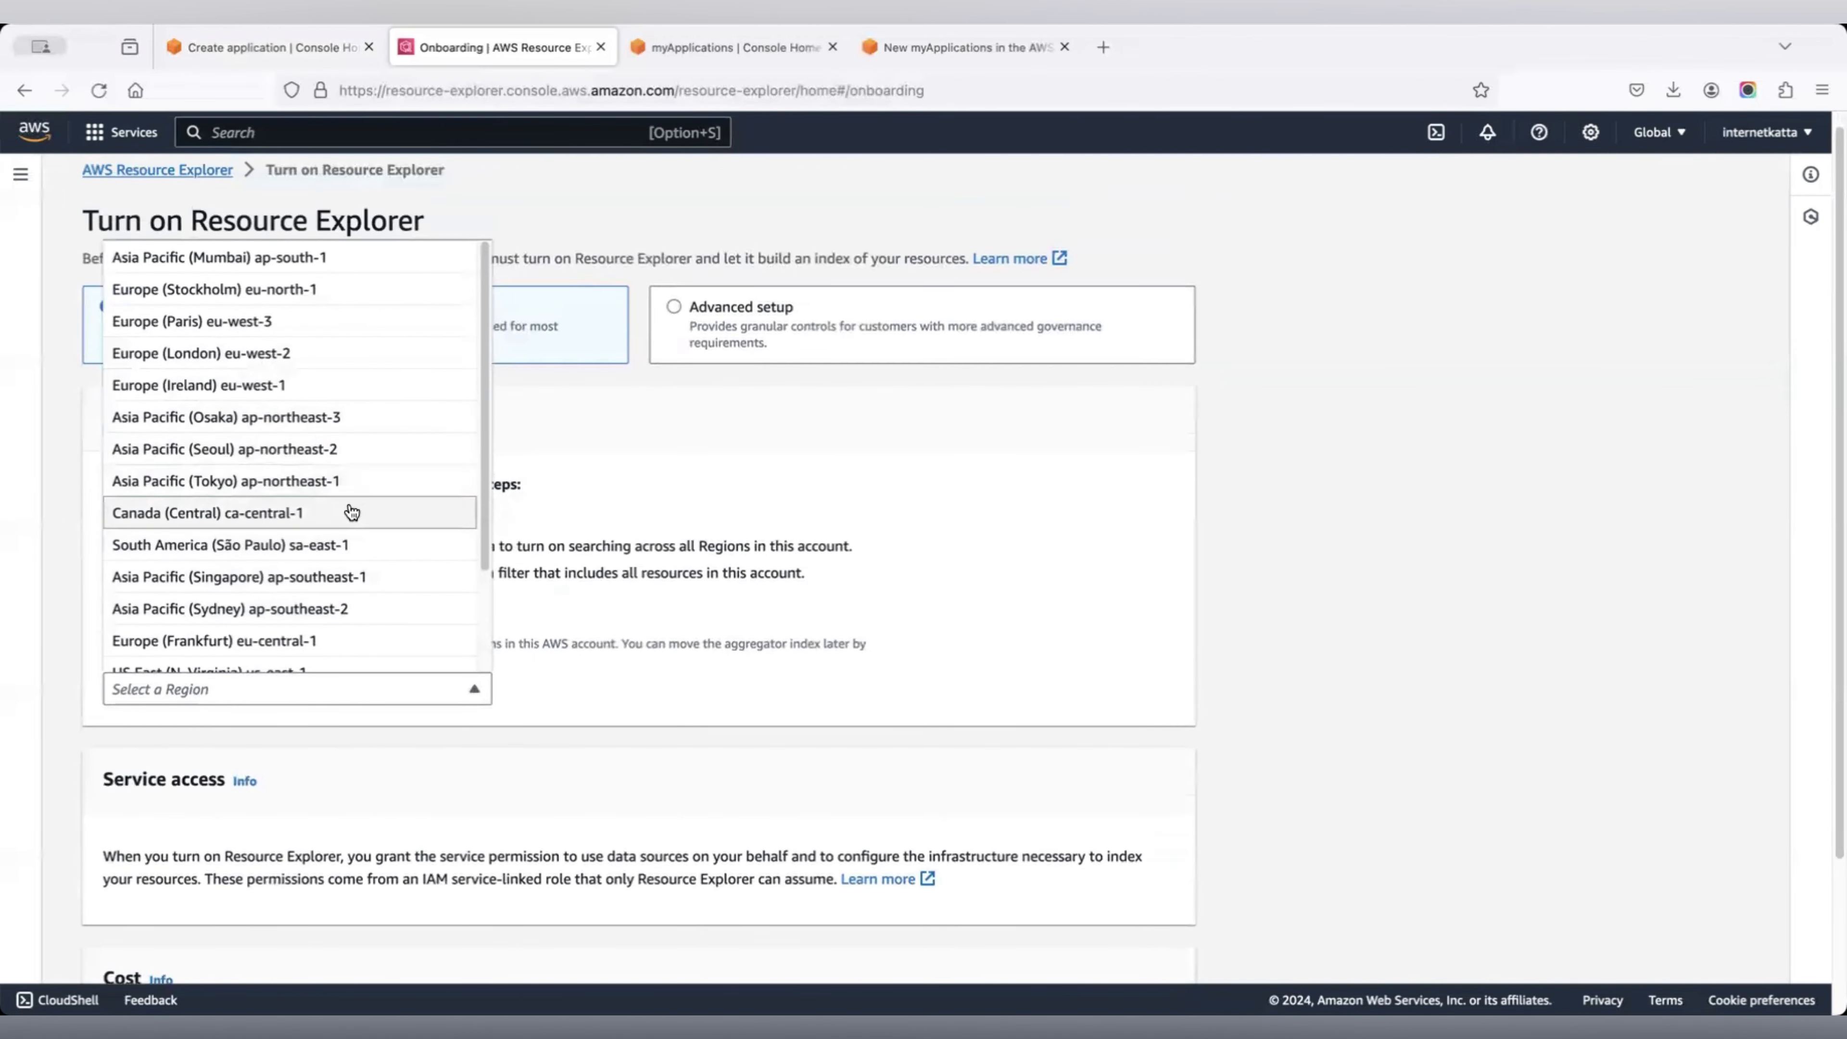
scroll(351, 512, down, 2)
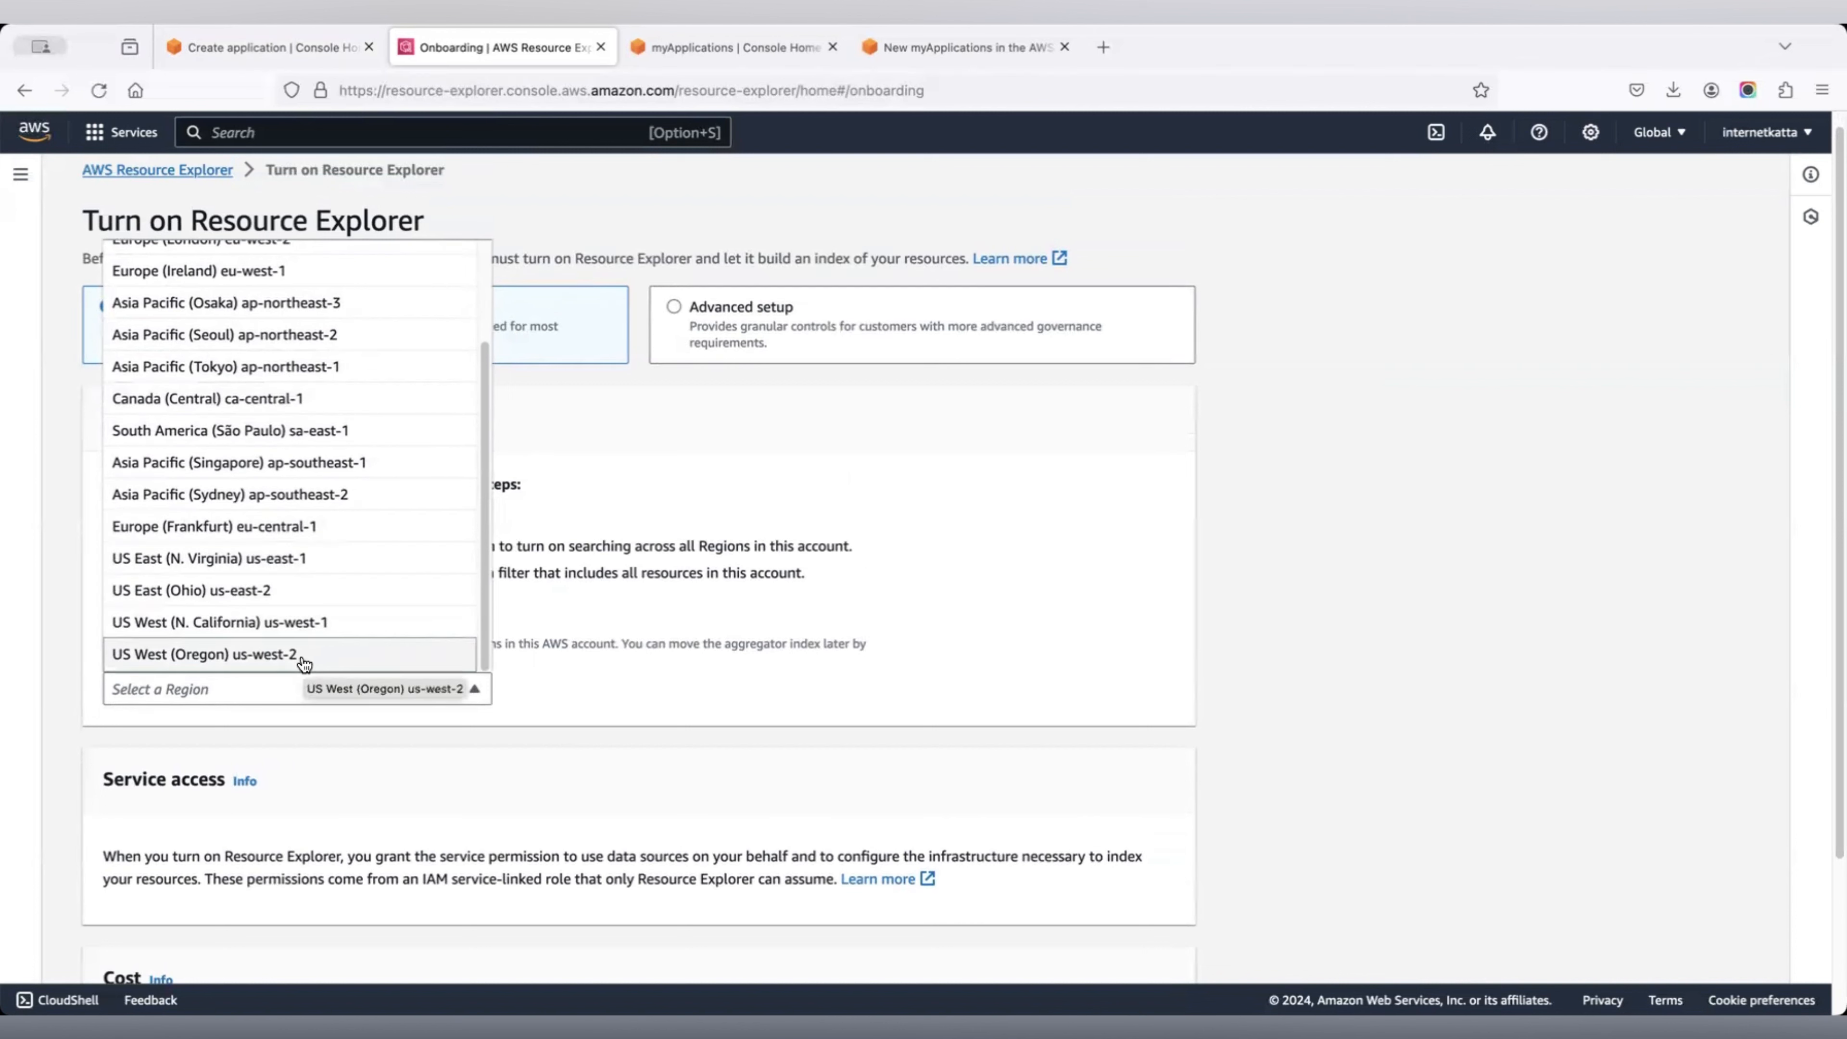
click(285, 605)
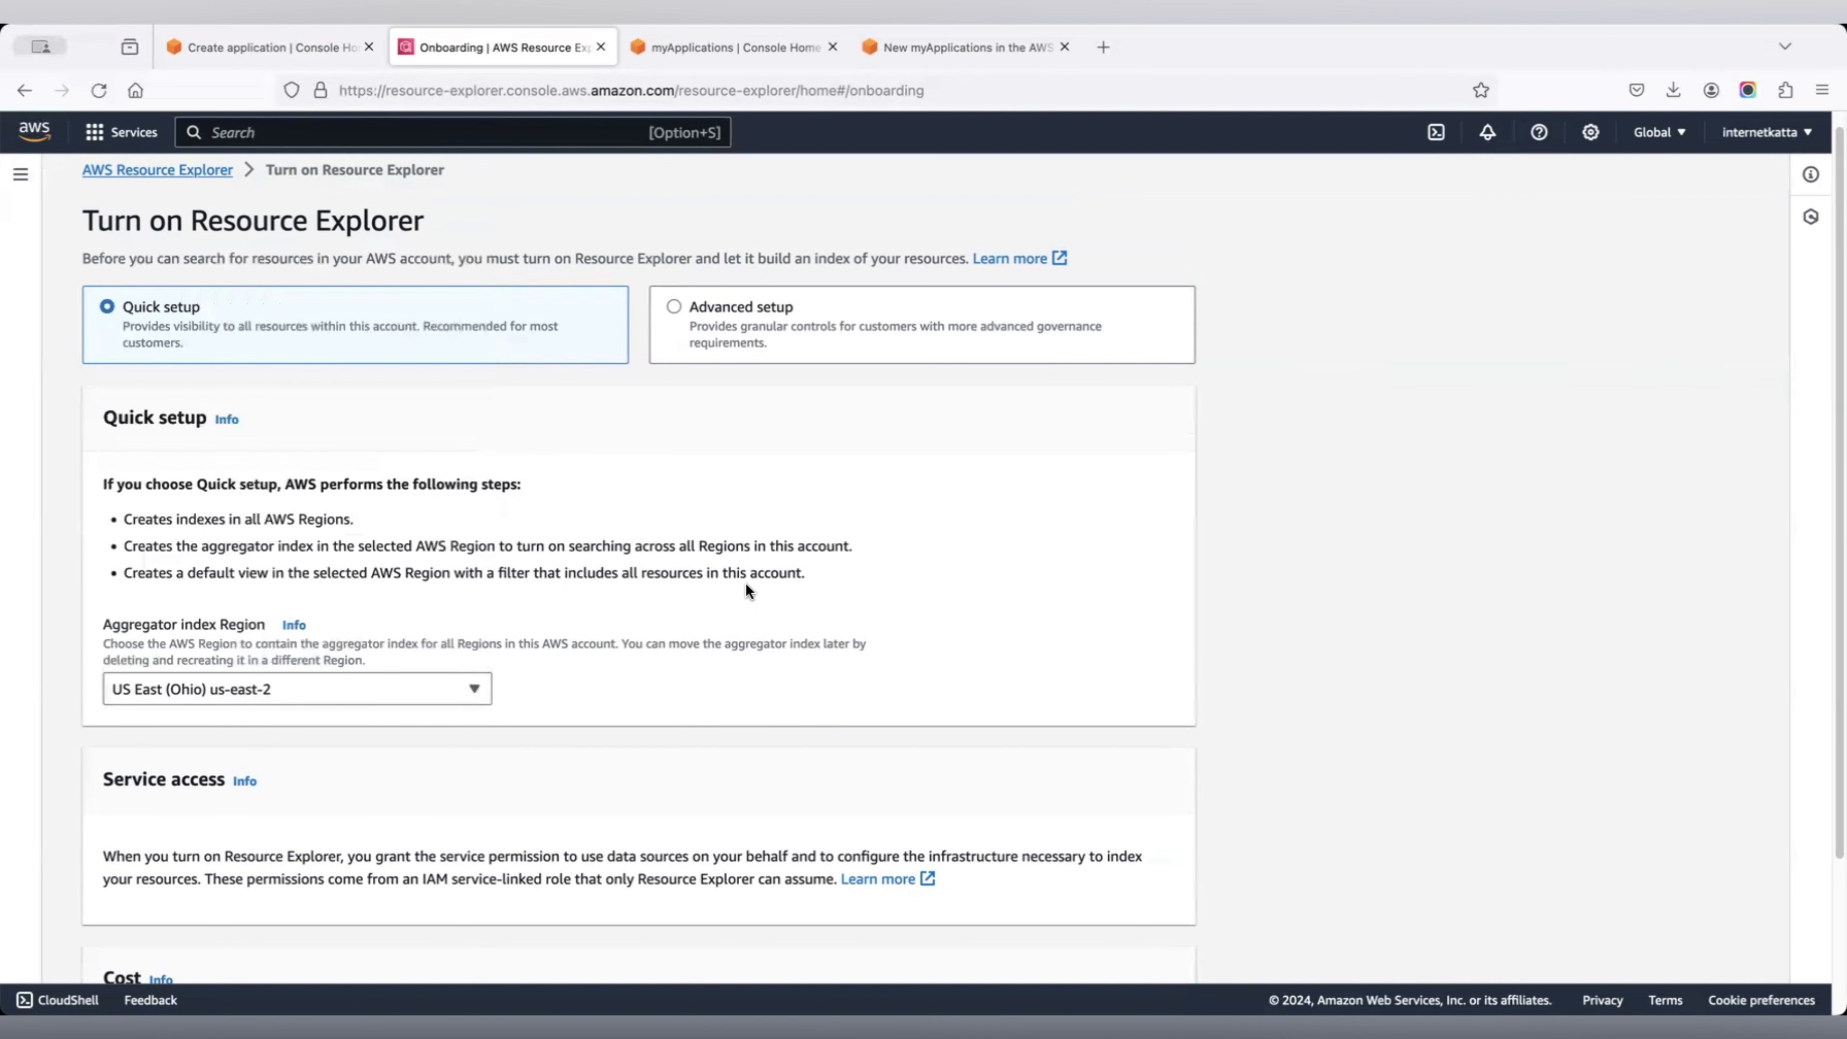
scroll(745, 583, down, 1)
scroll(776, 549, down, 3)
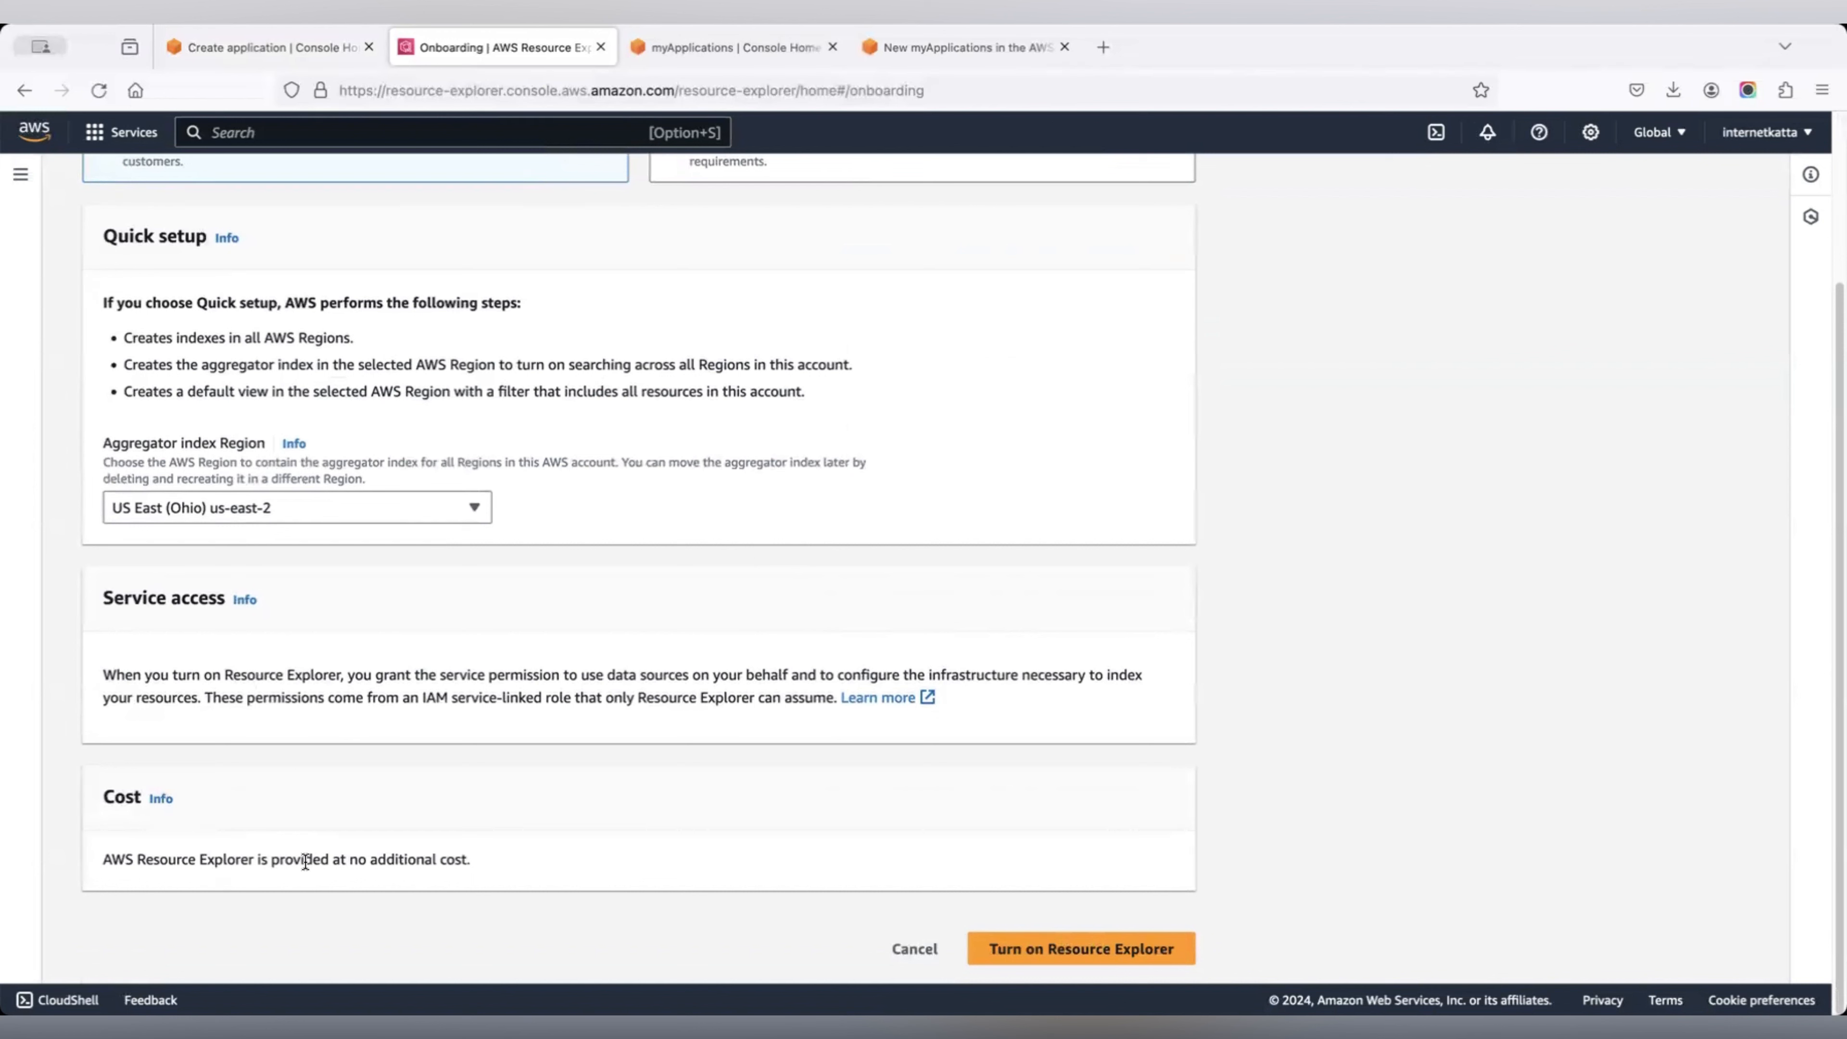
drag(107, 859, 474, 859)
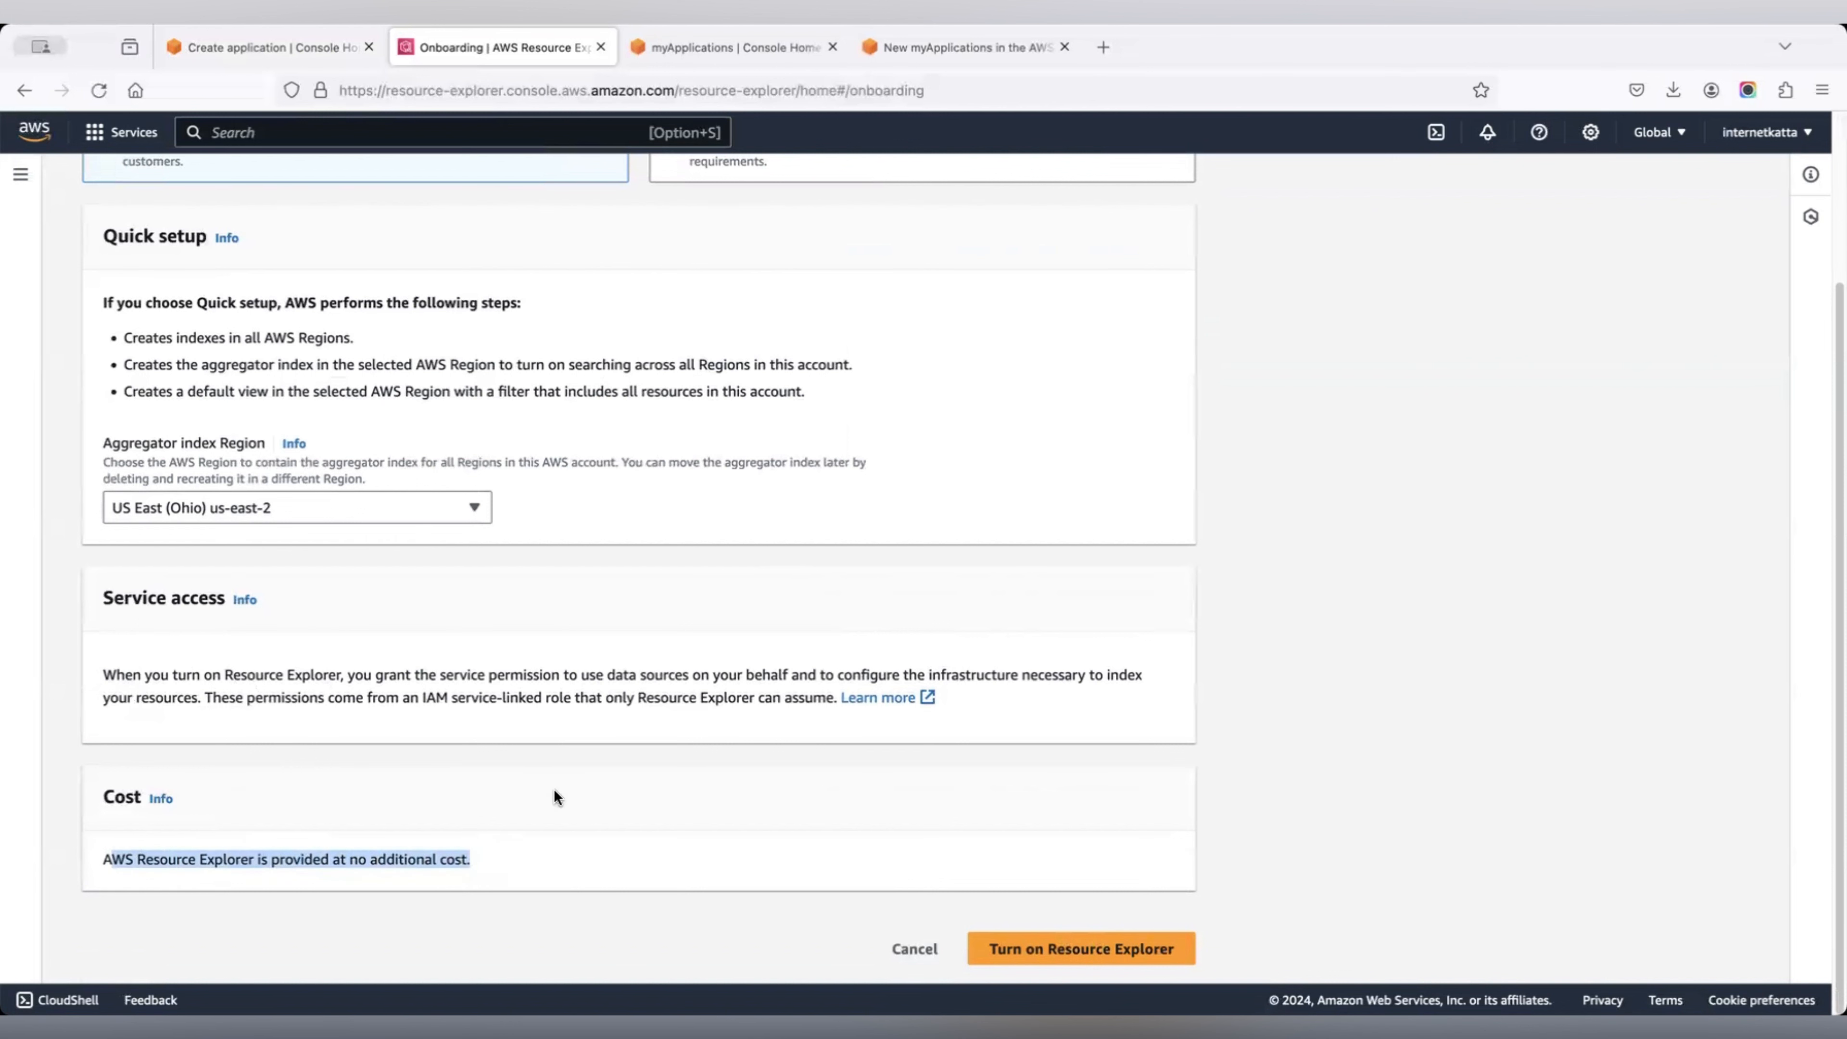
click(1099, 950)
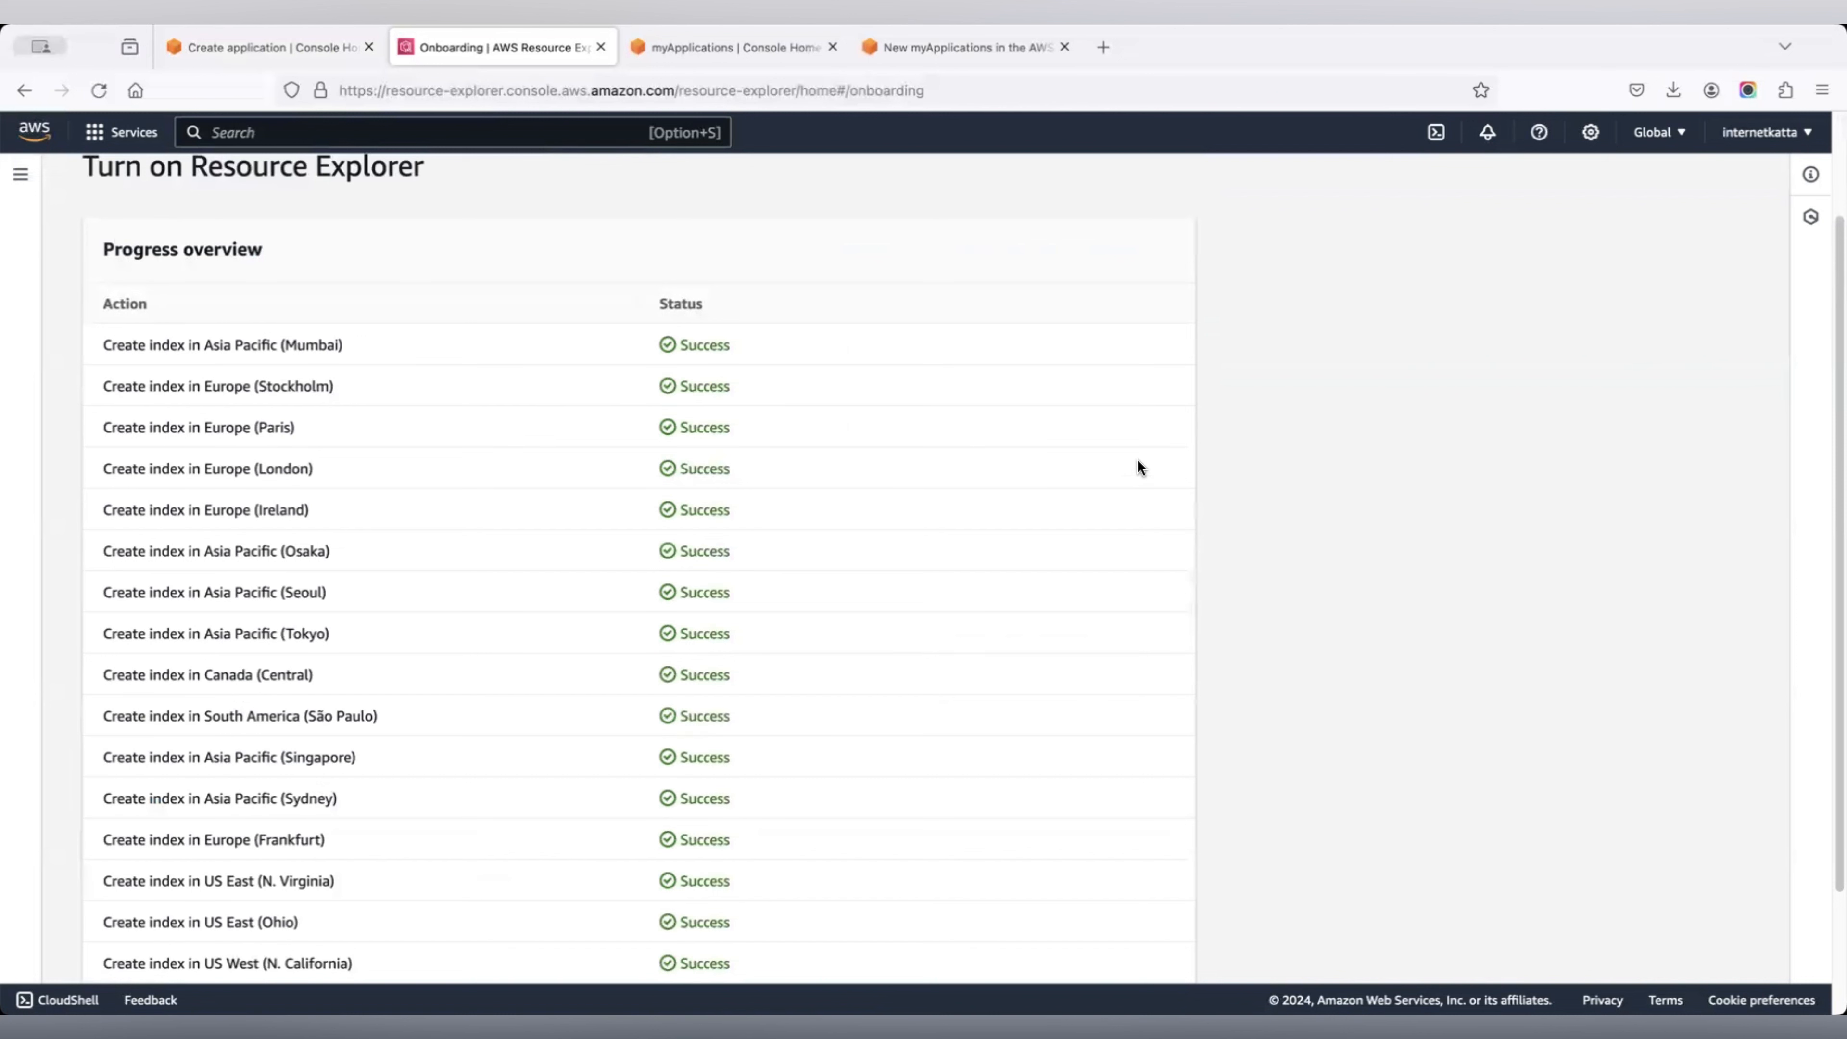
Proceed to Resource Search, then return to the Create application tab and reload it.
scroll(1051, 435, down, 3)
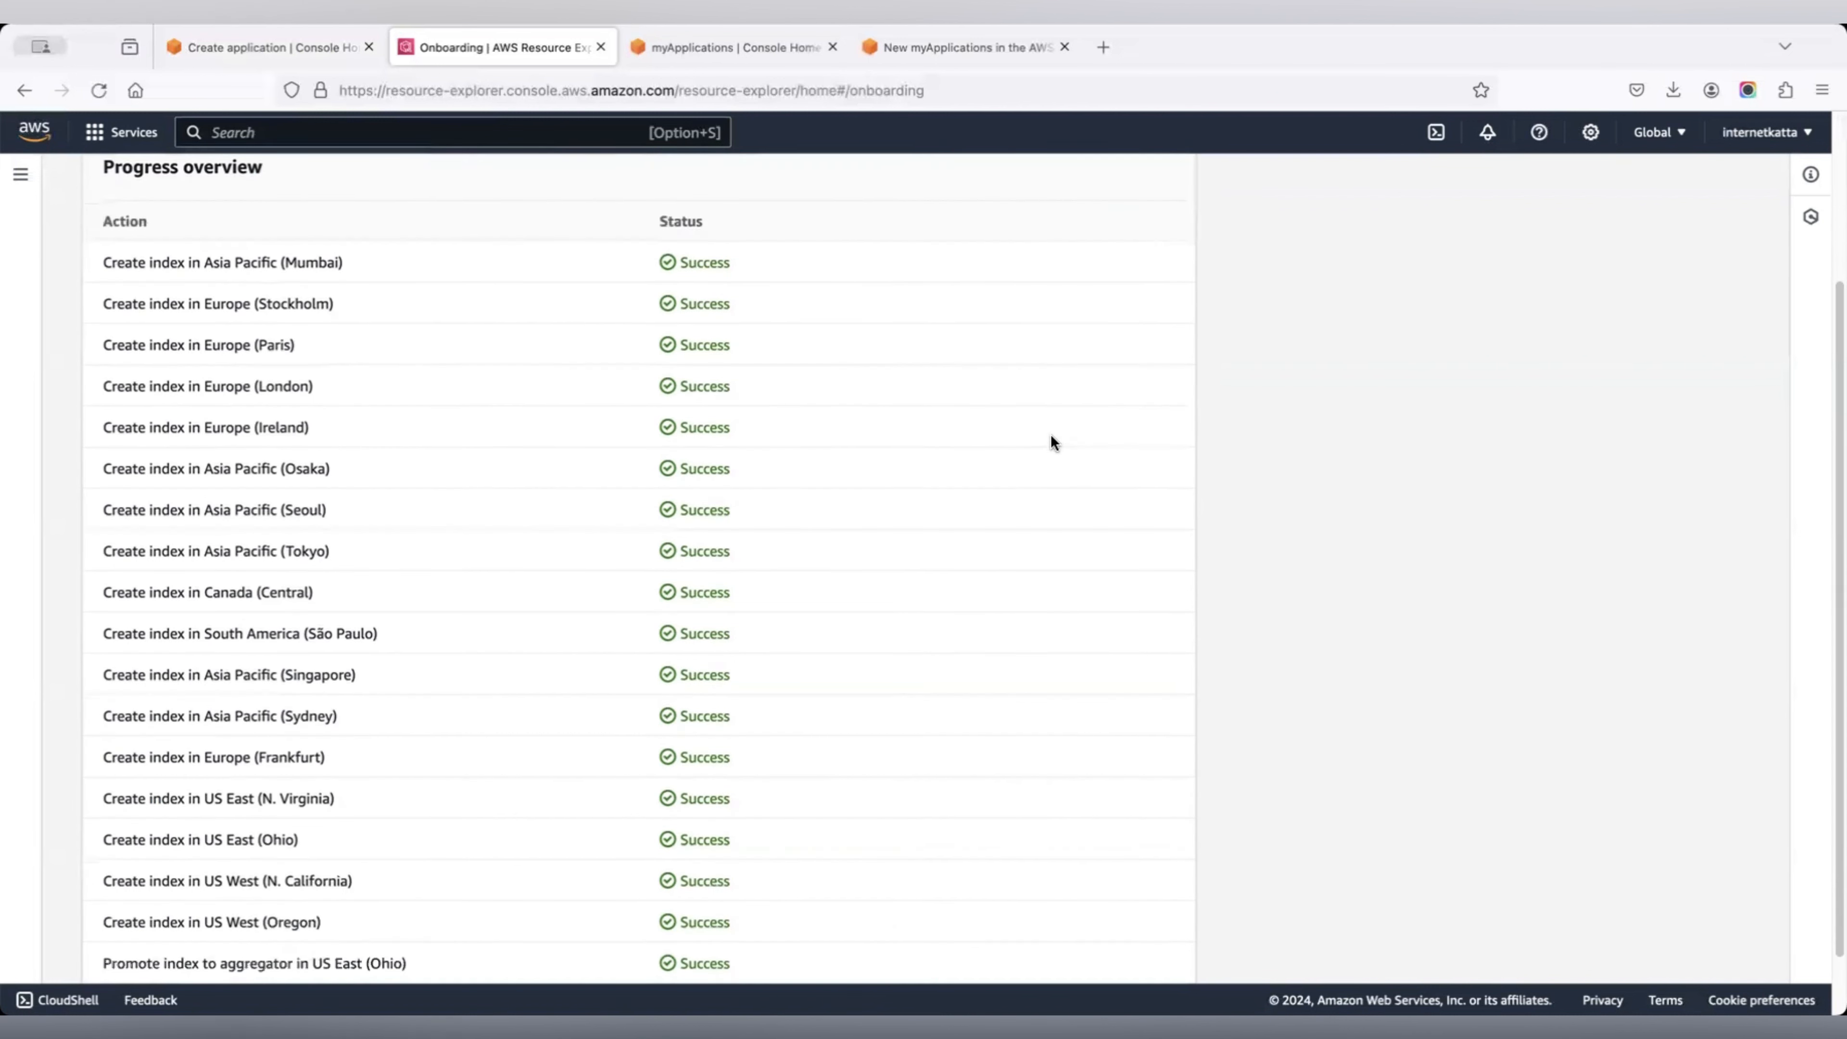
scroll(1053, 437, up, 4)
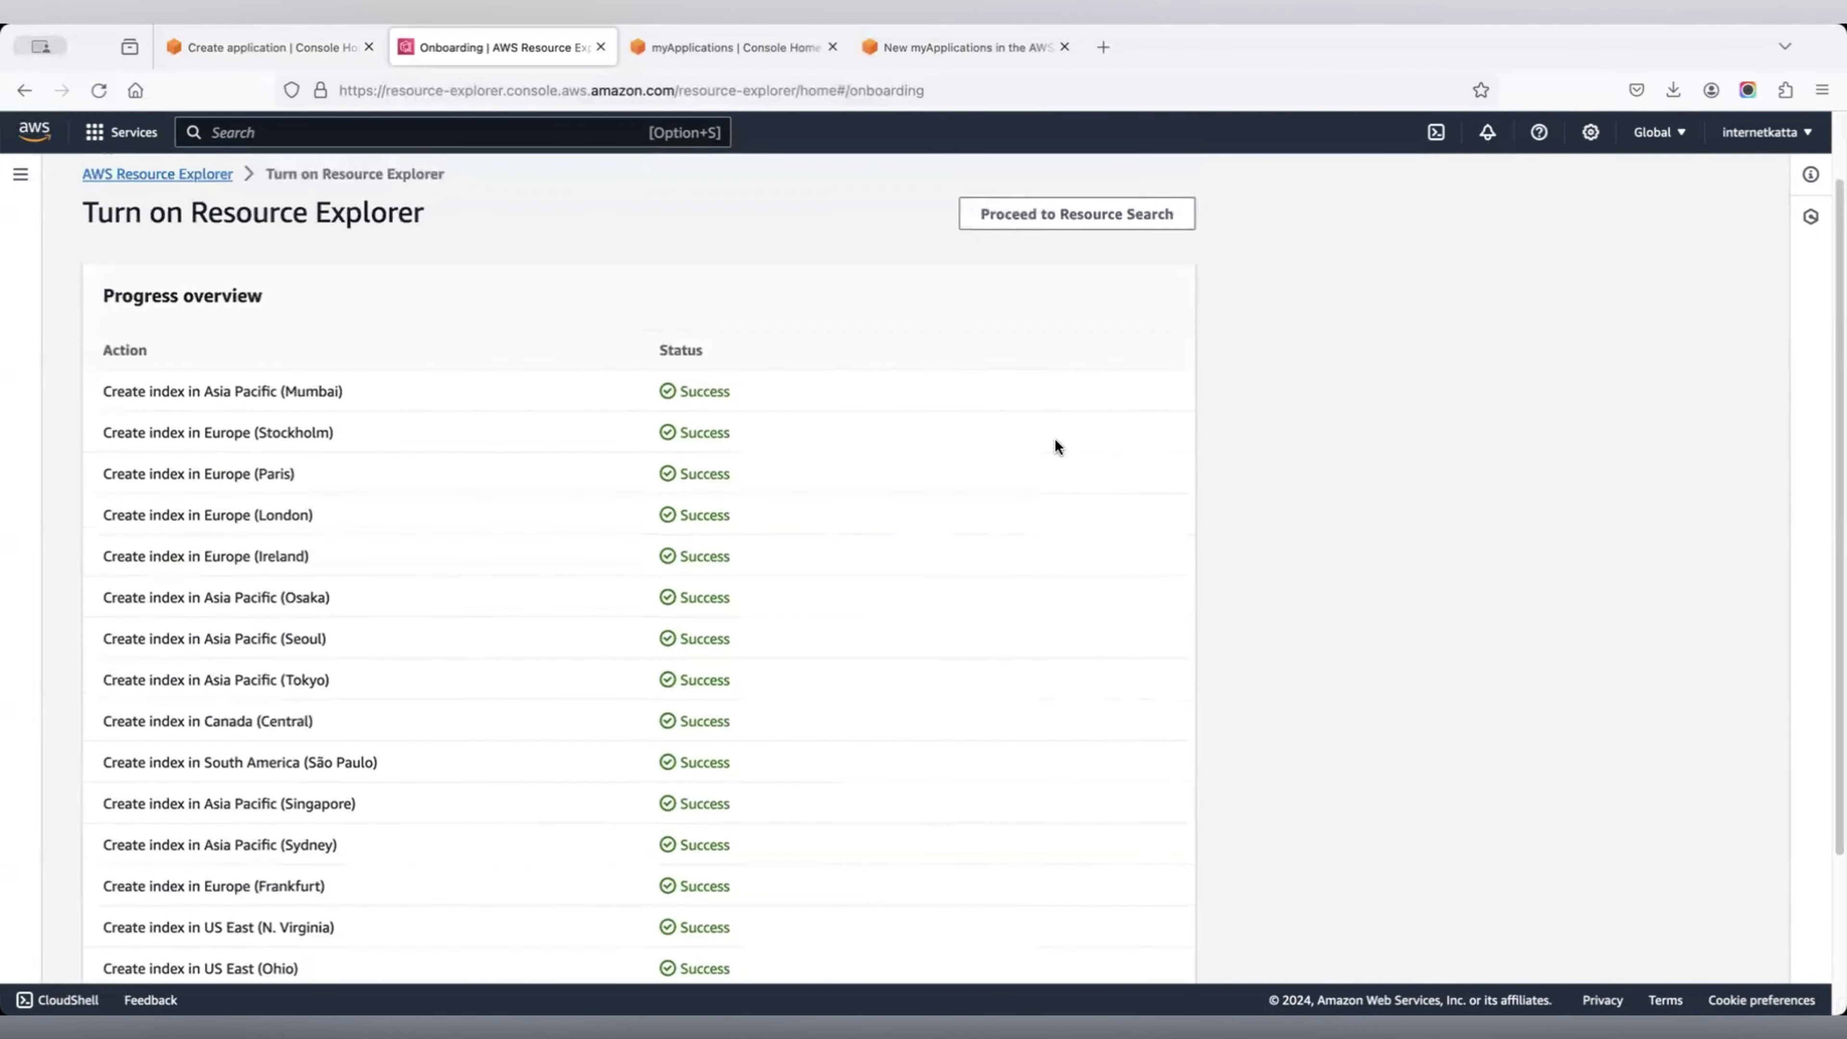
click(995, 301)
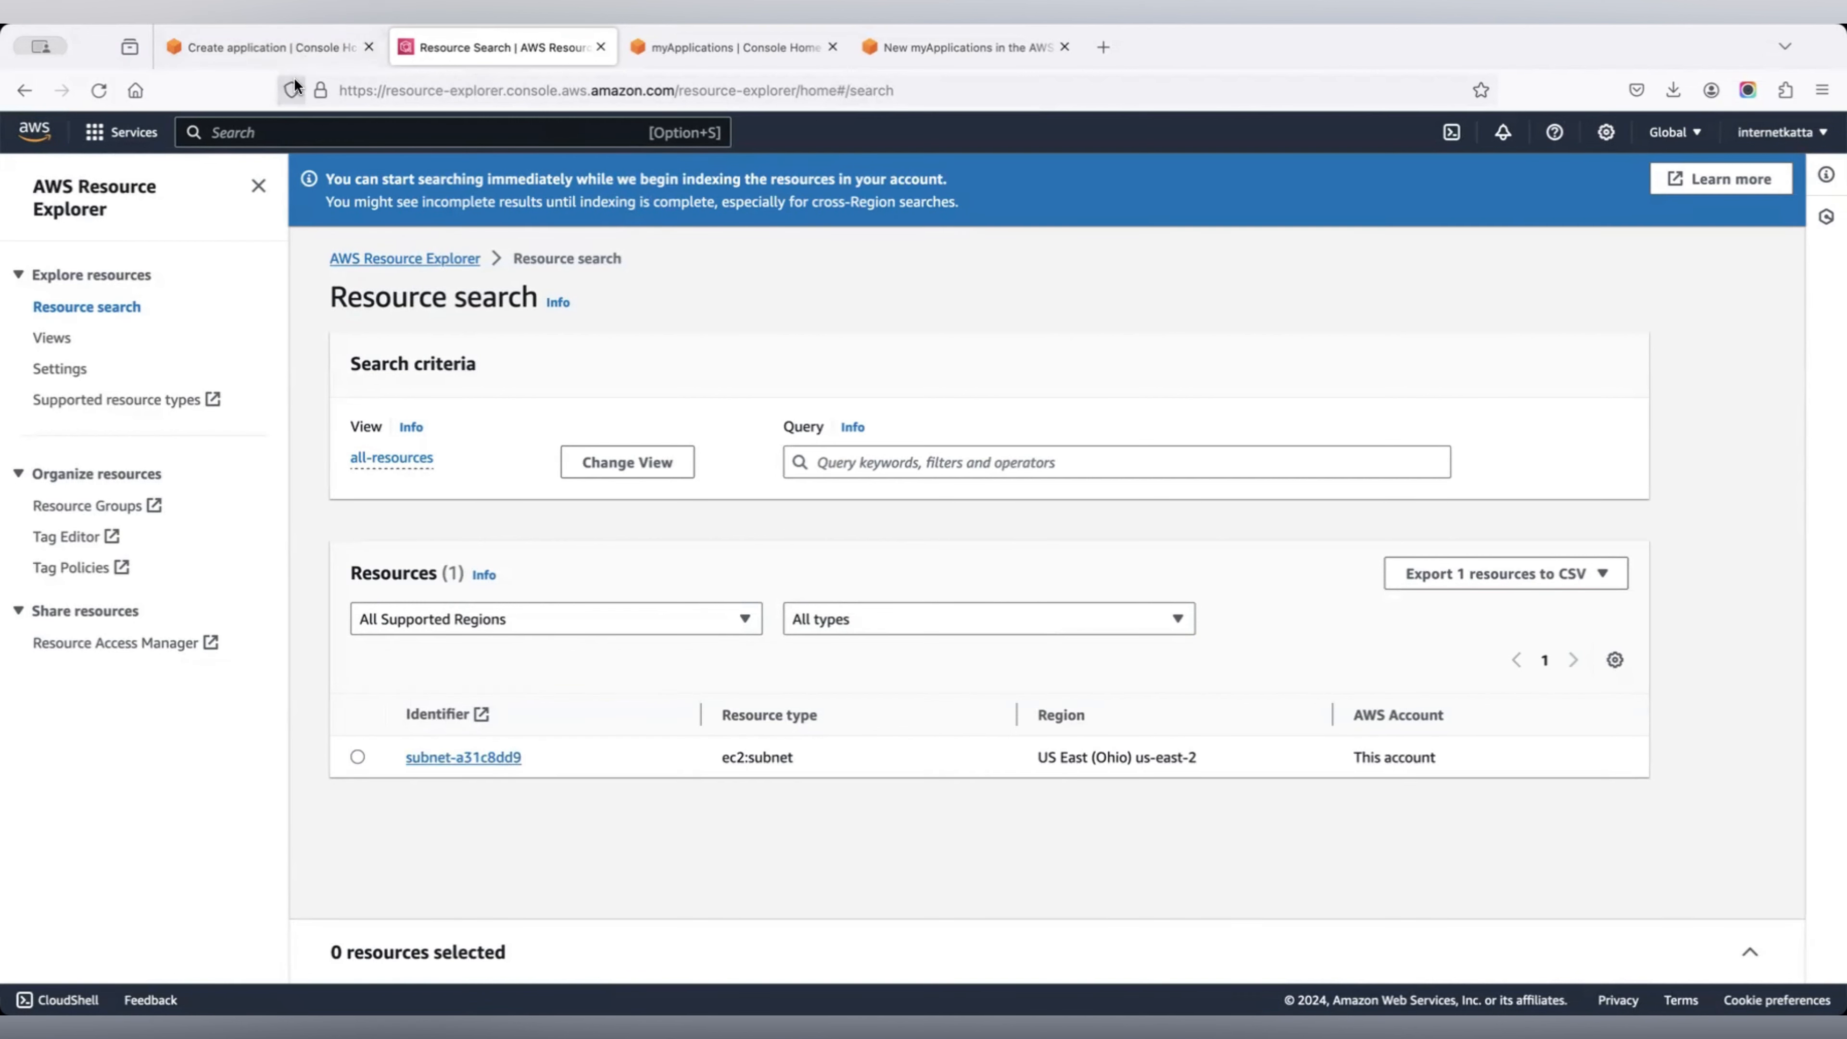
click(290, 47)
click(1059, 401)
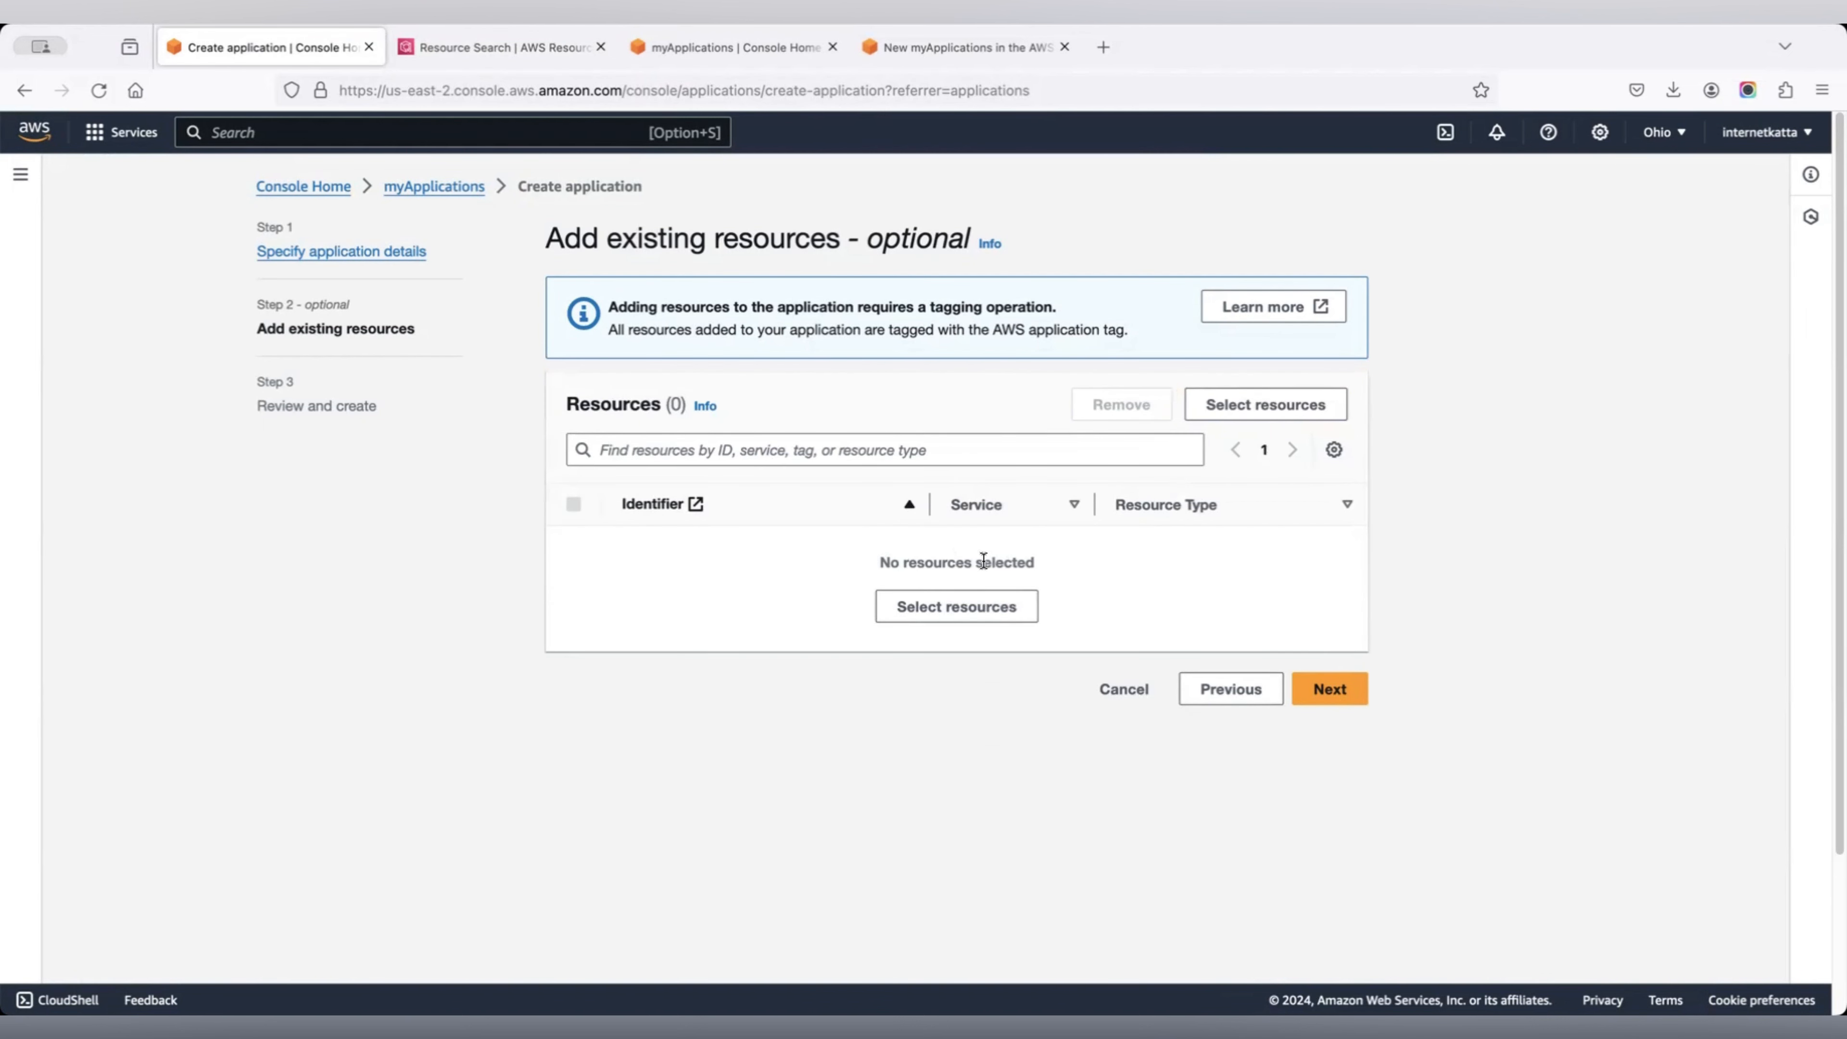
Open the Add resources dialog and inspect its View and Resource types lists and troubleshooting help.
click(1003, 605)
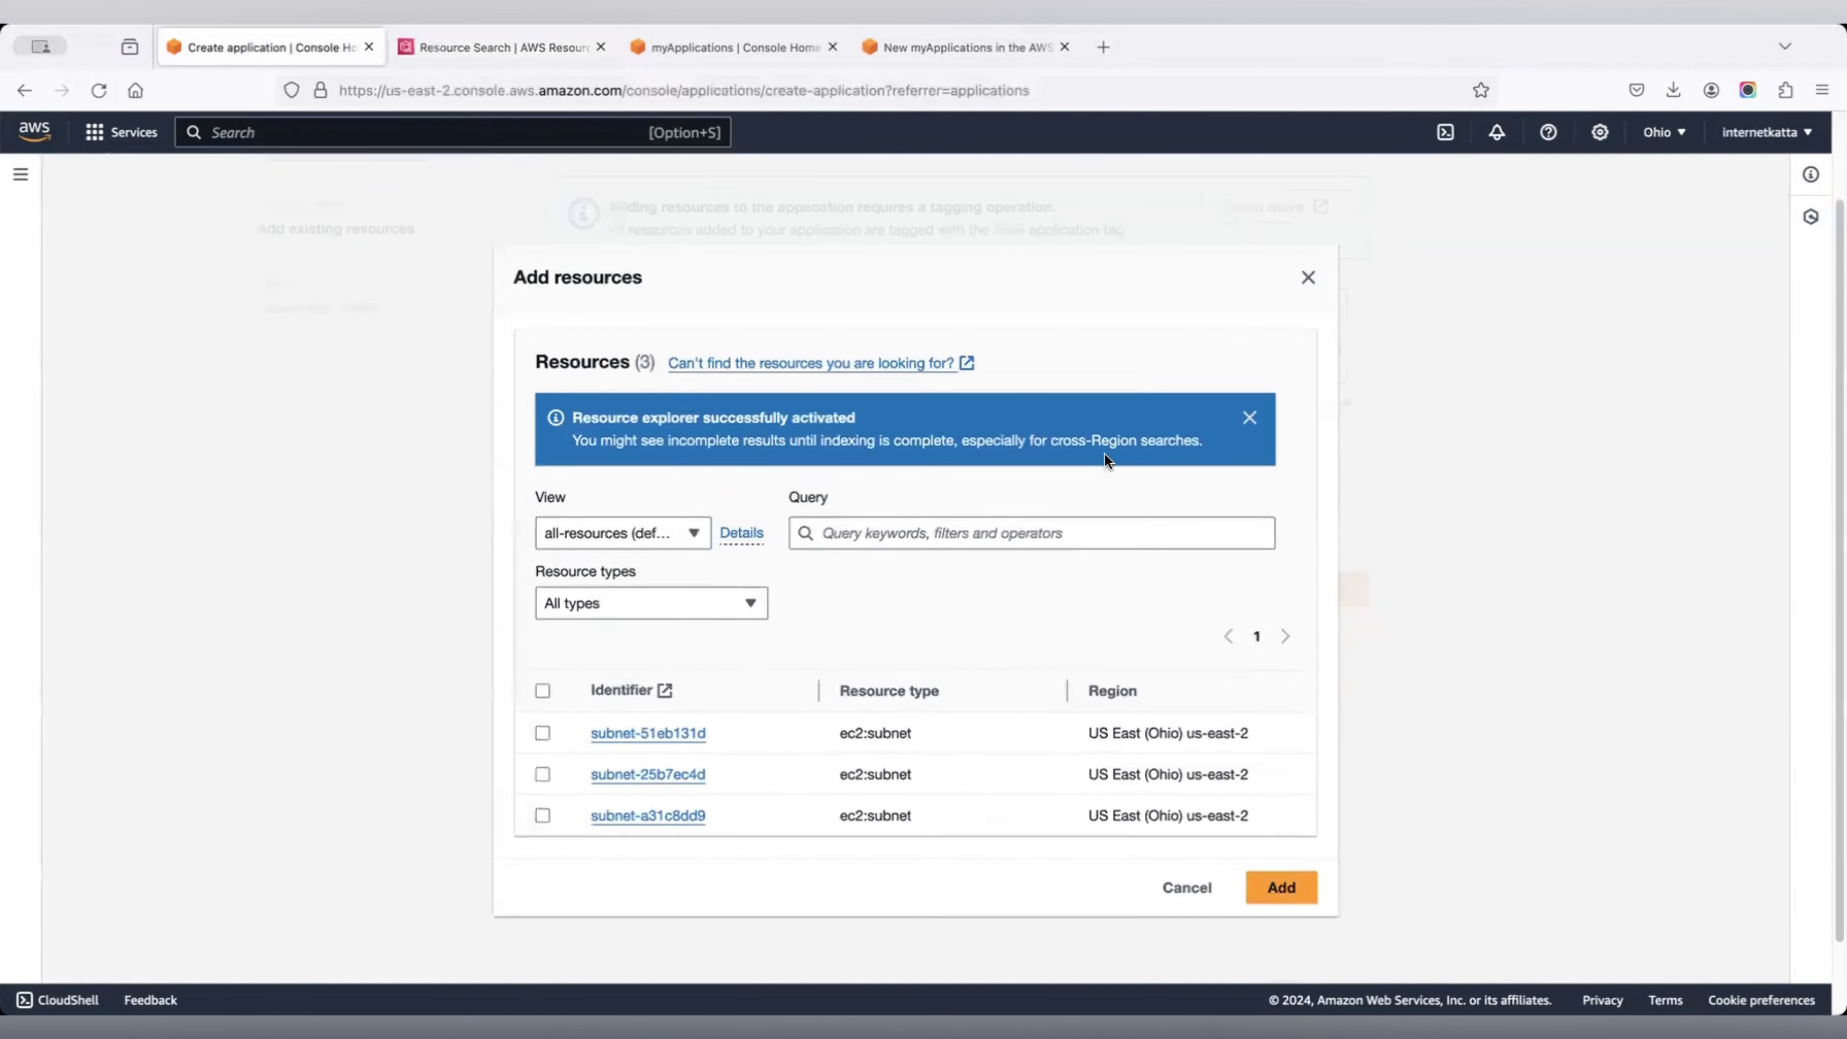
scroll(1104, 452, down, 2)
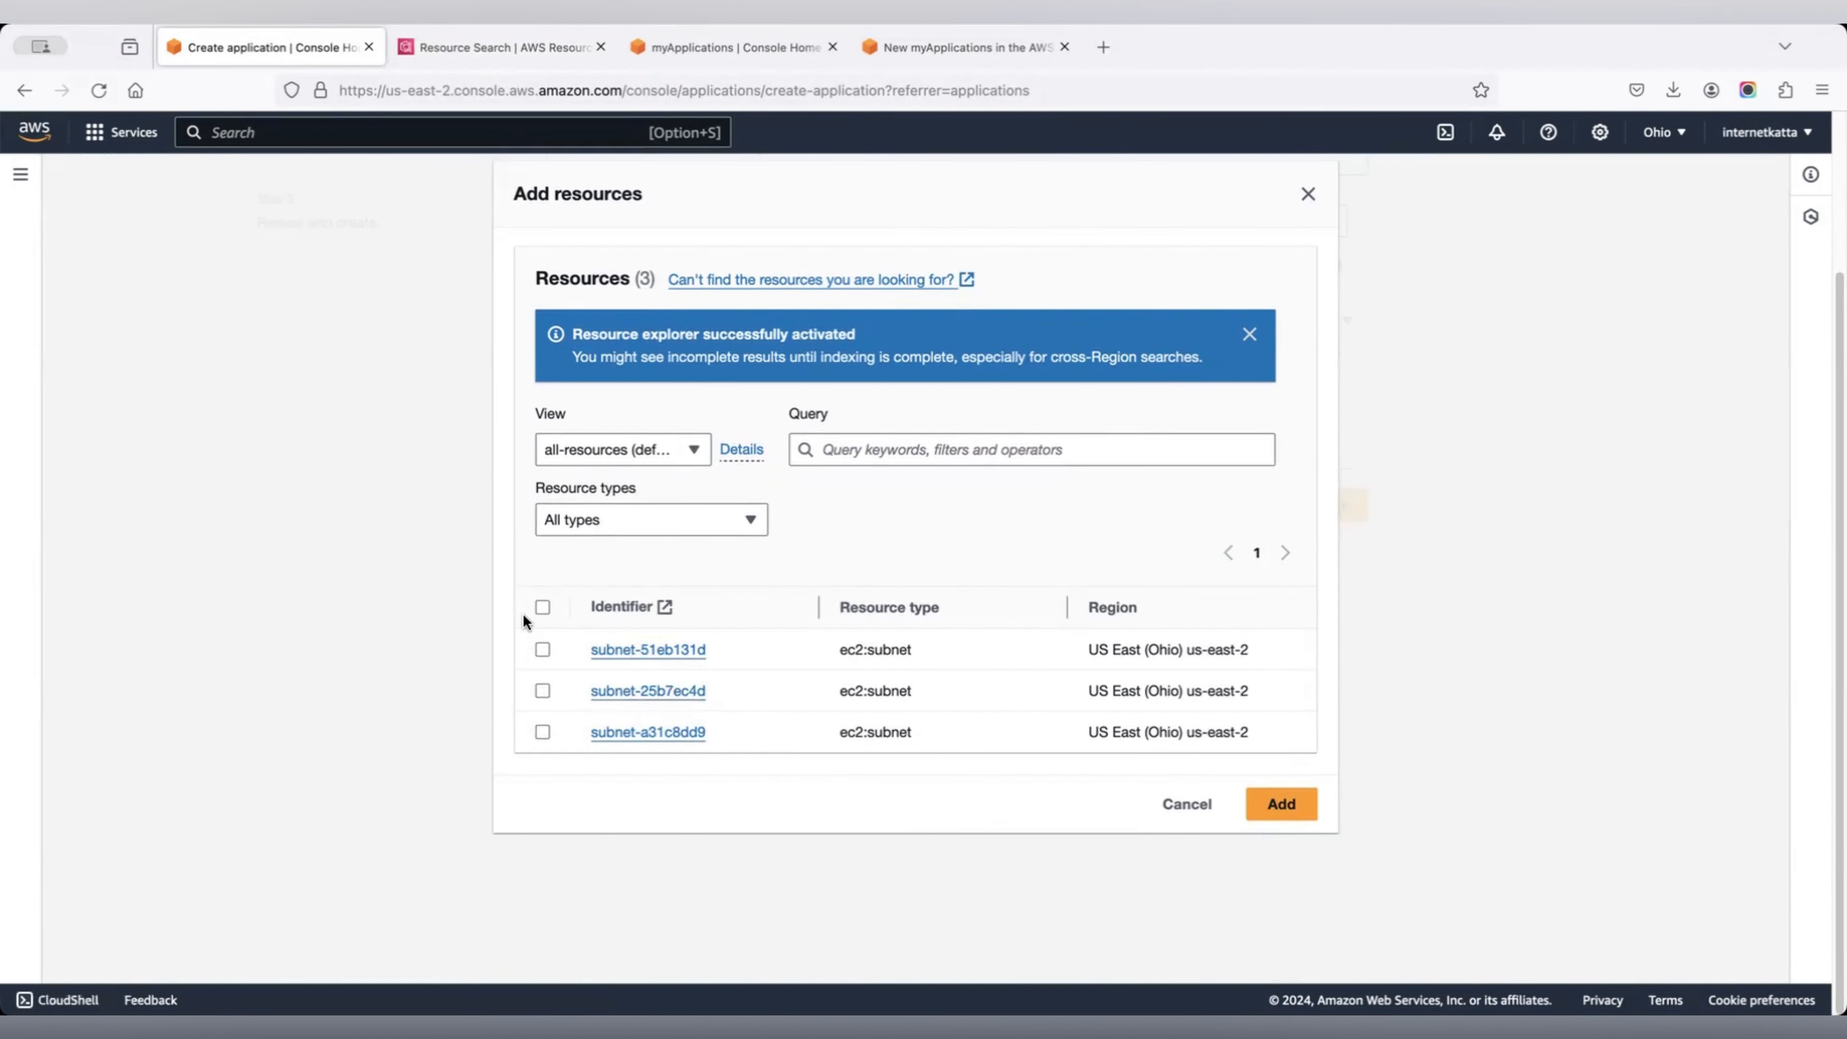
click(673, 516)
click(864, 509)
click(665, 454)
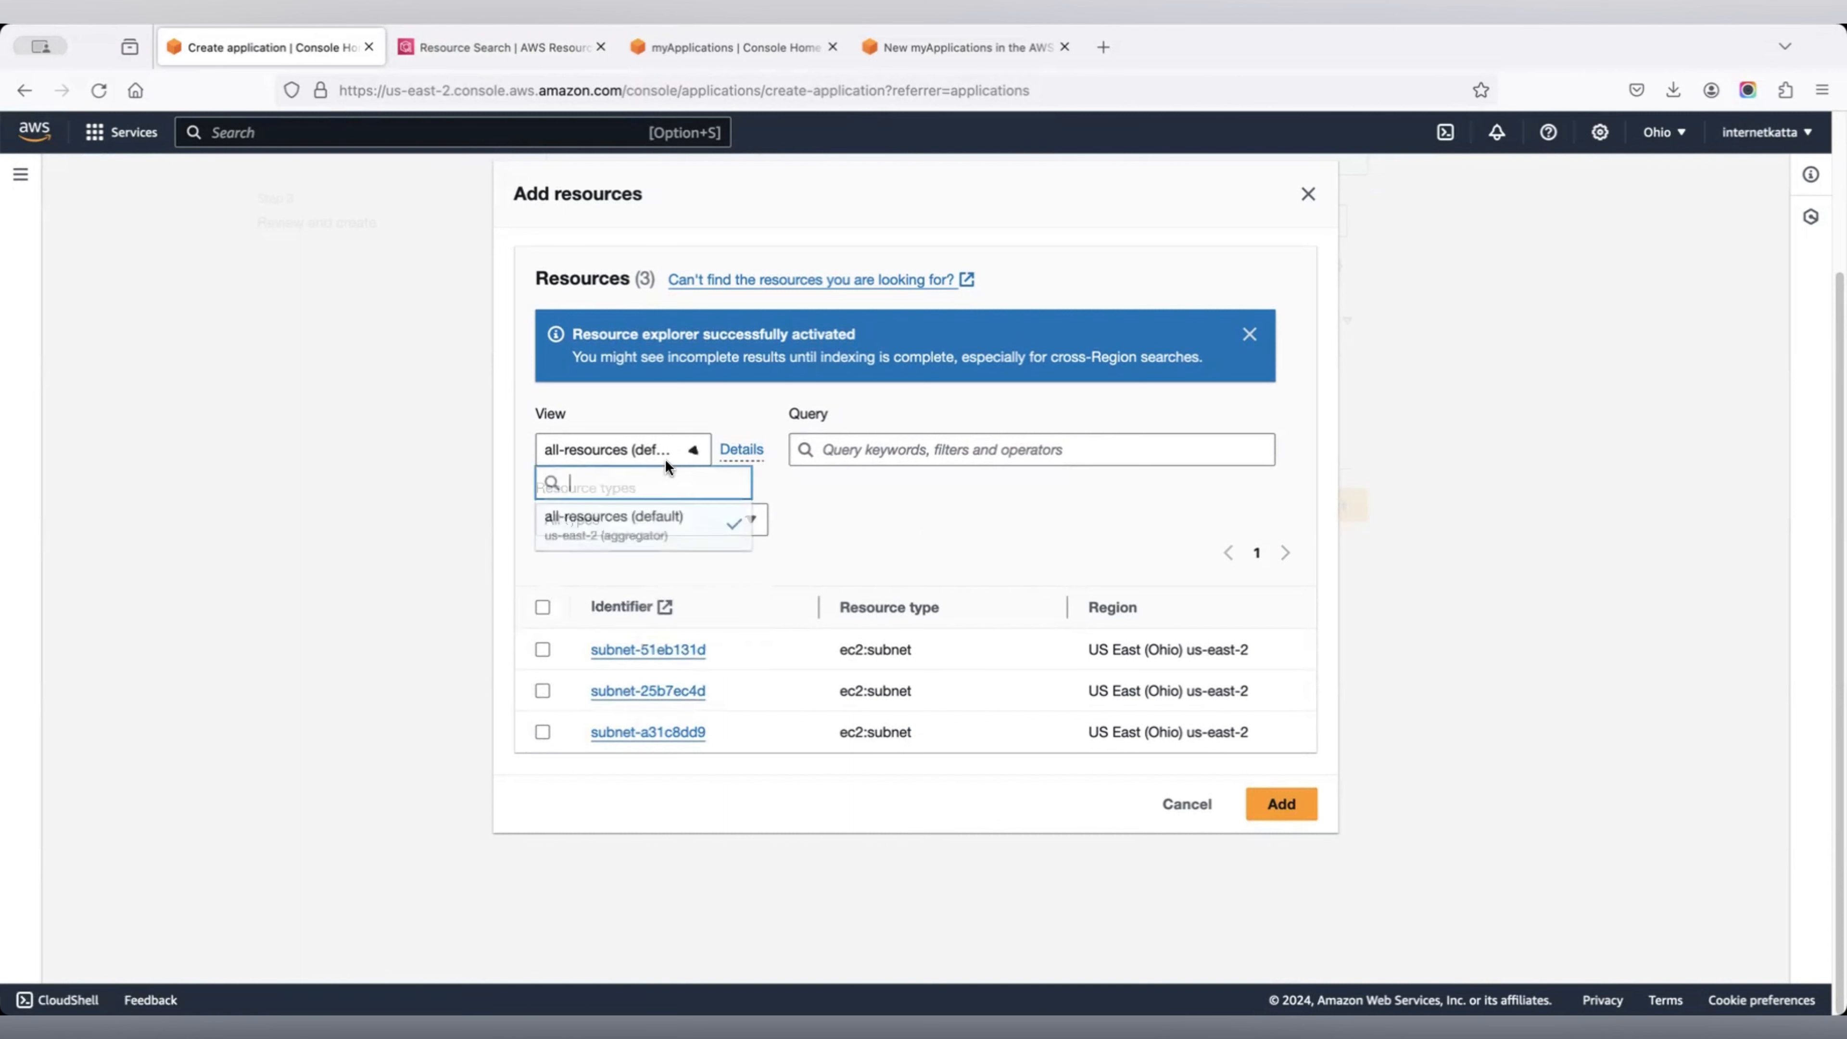
click(940, 506)
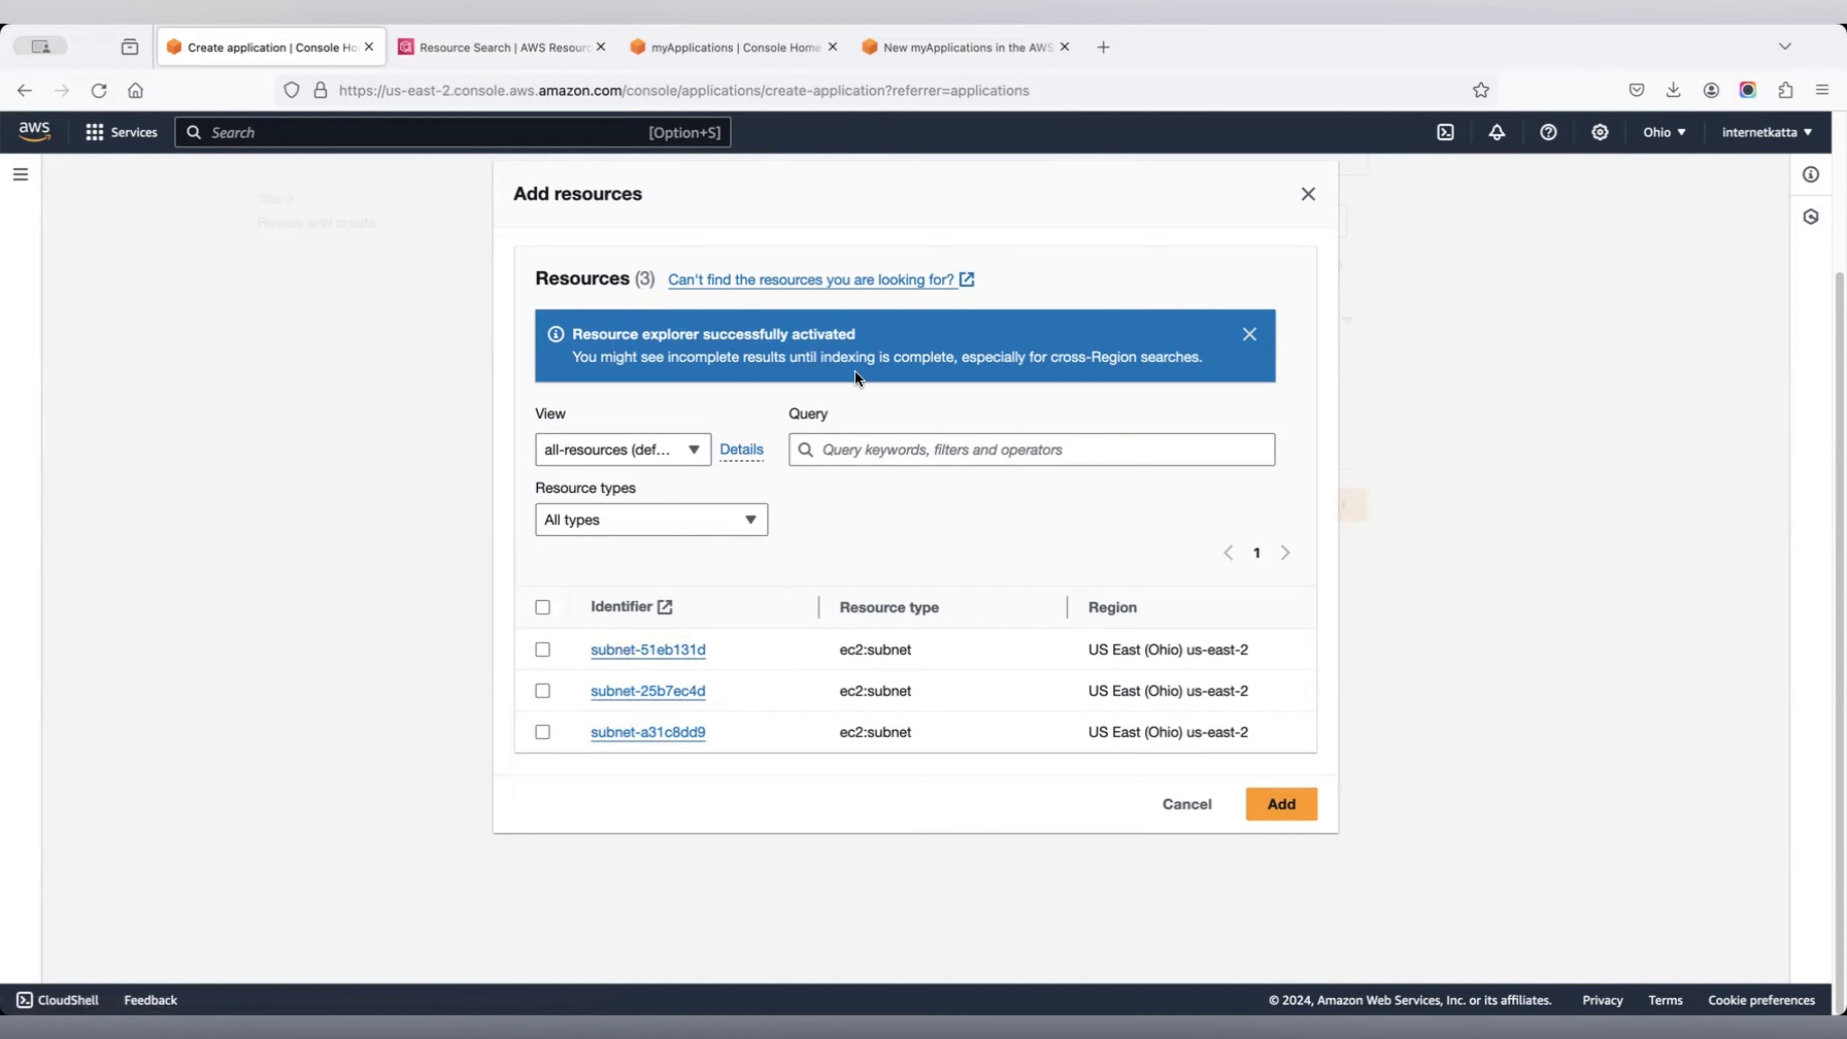
click(802, 280)
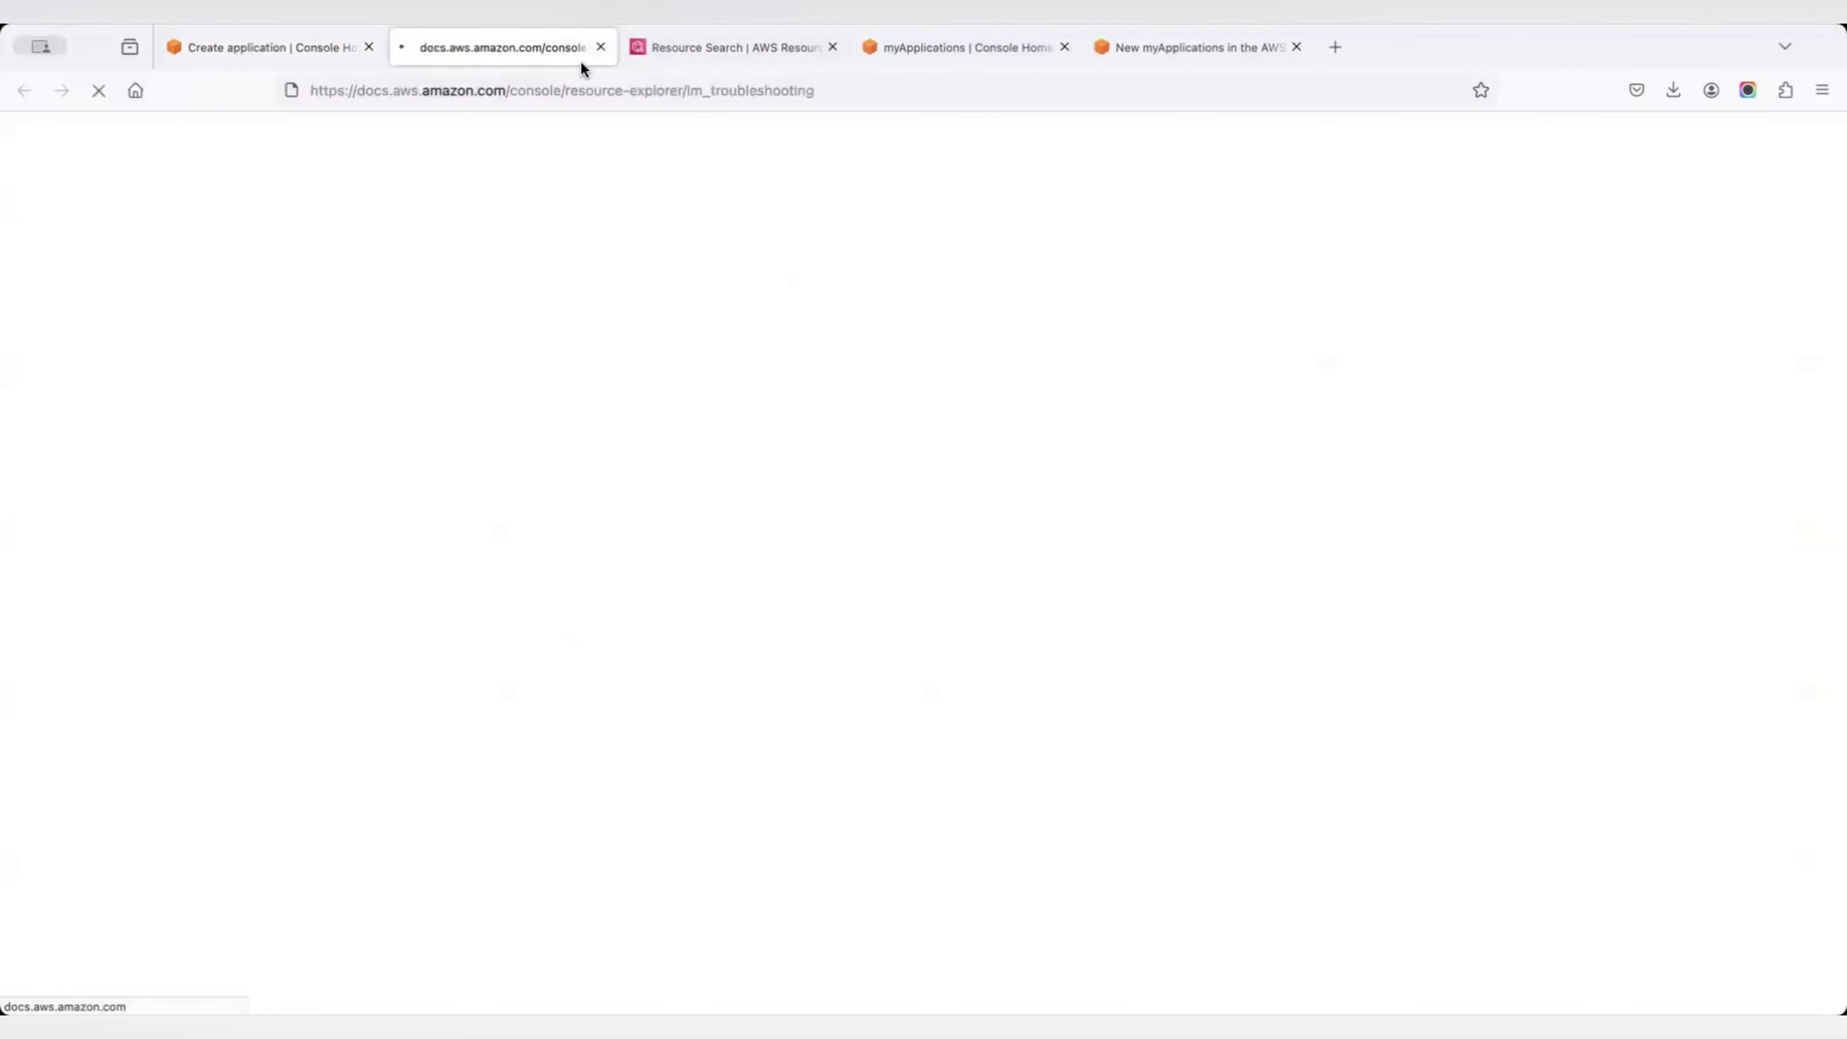
click(601, 47)
click(656, 519)
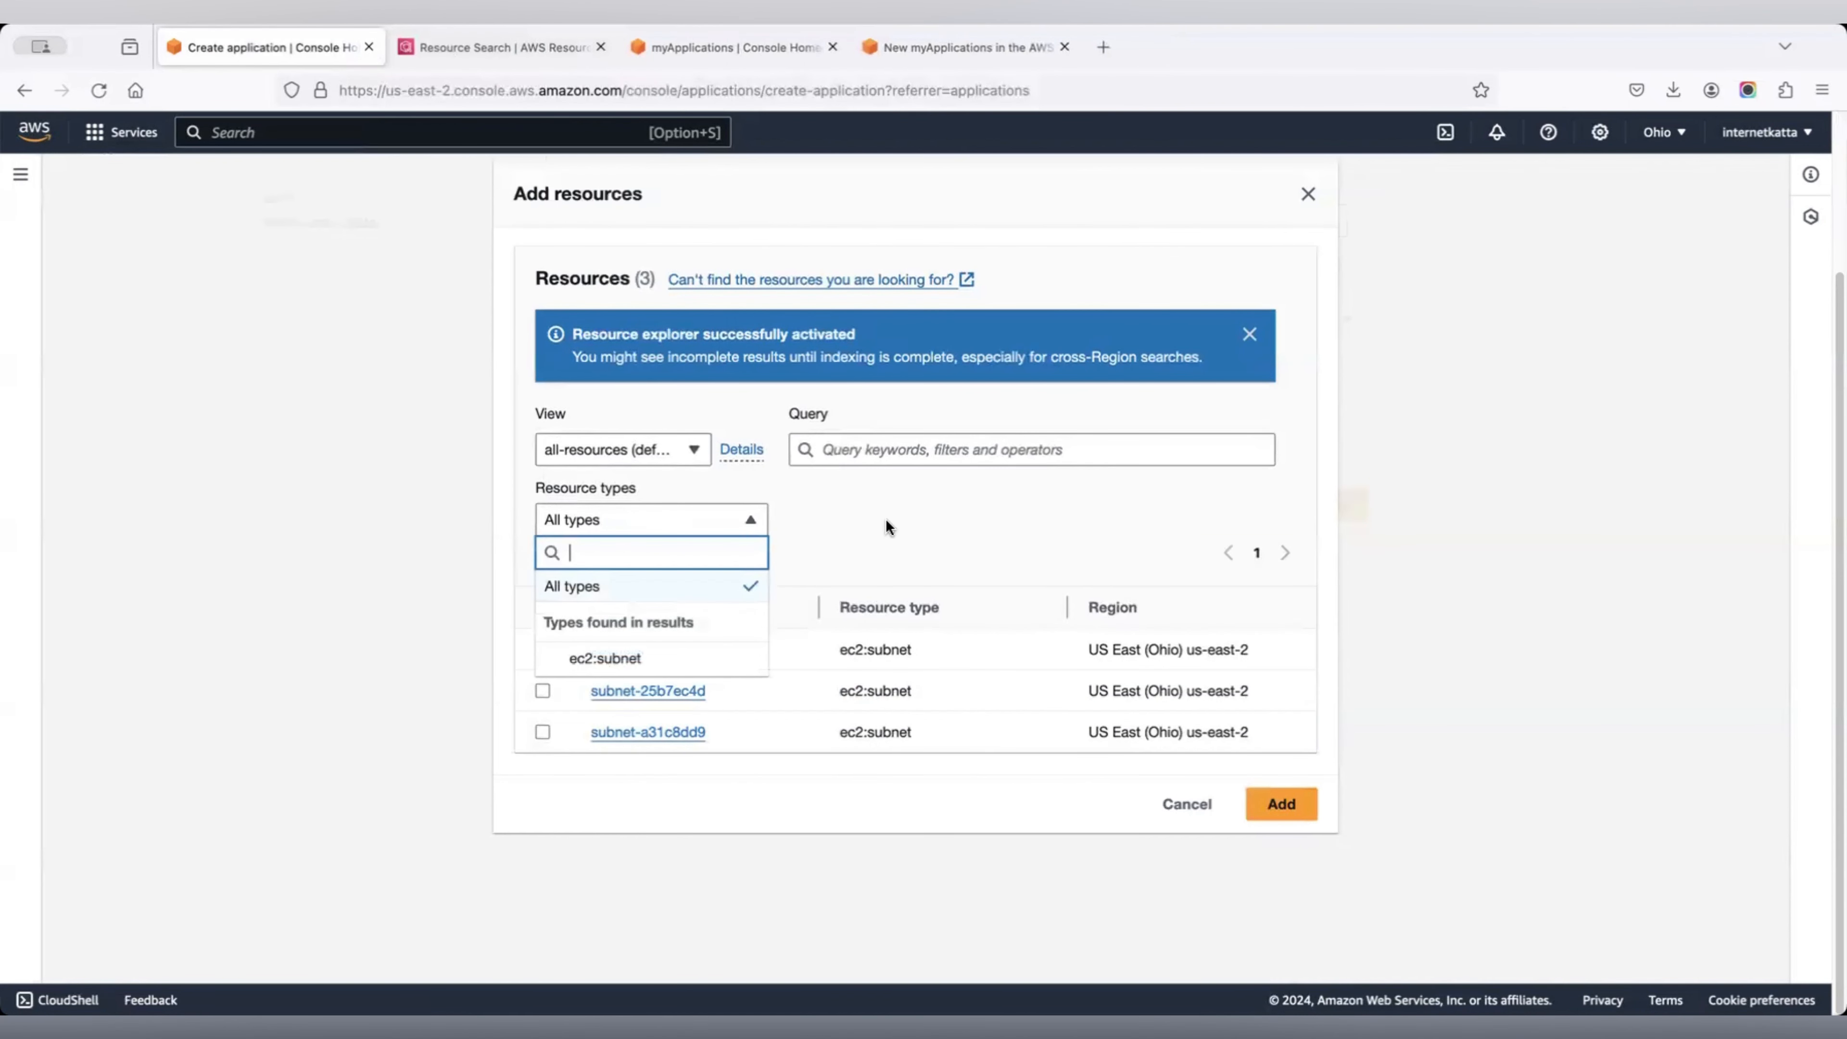
click(892, 522)
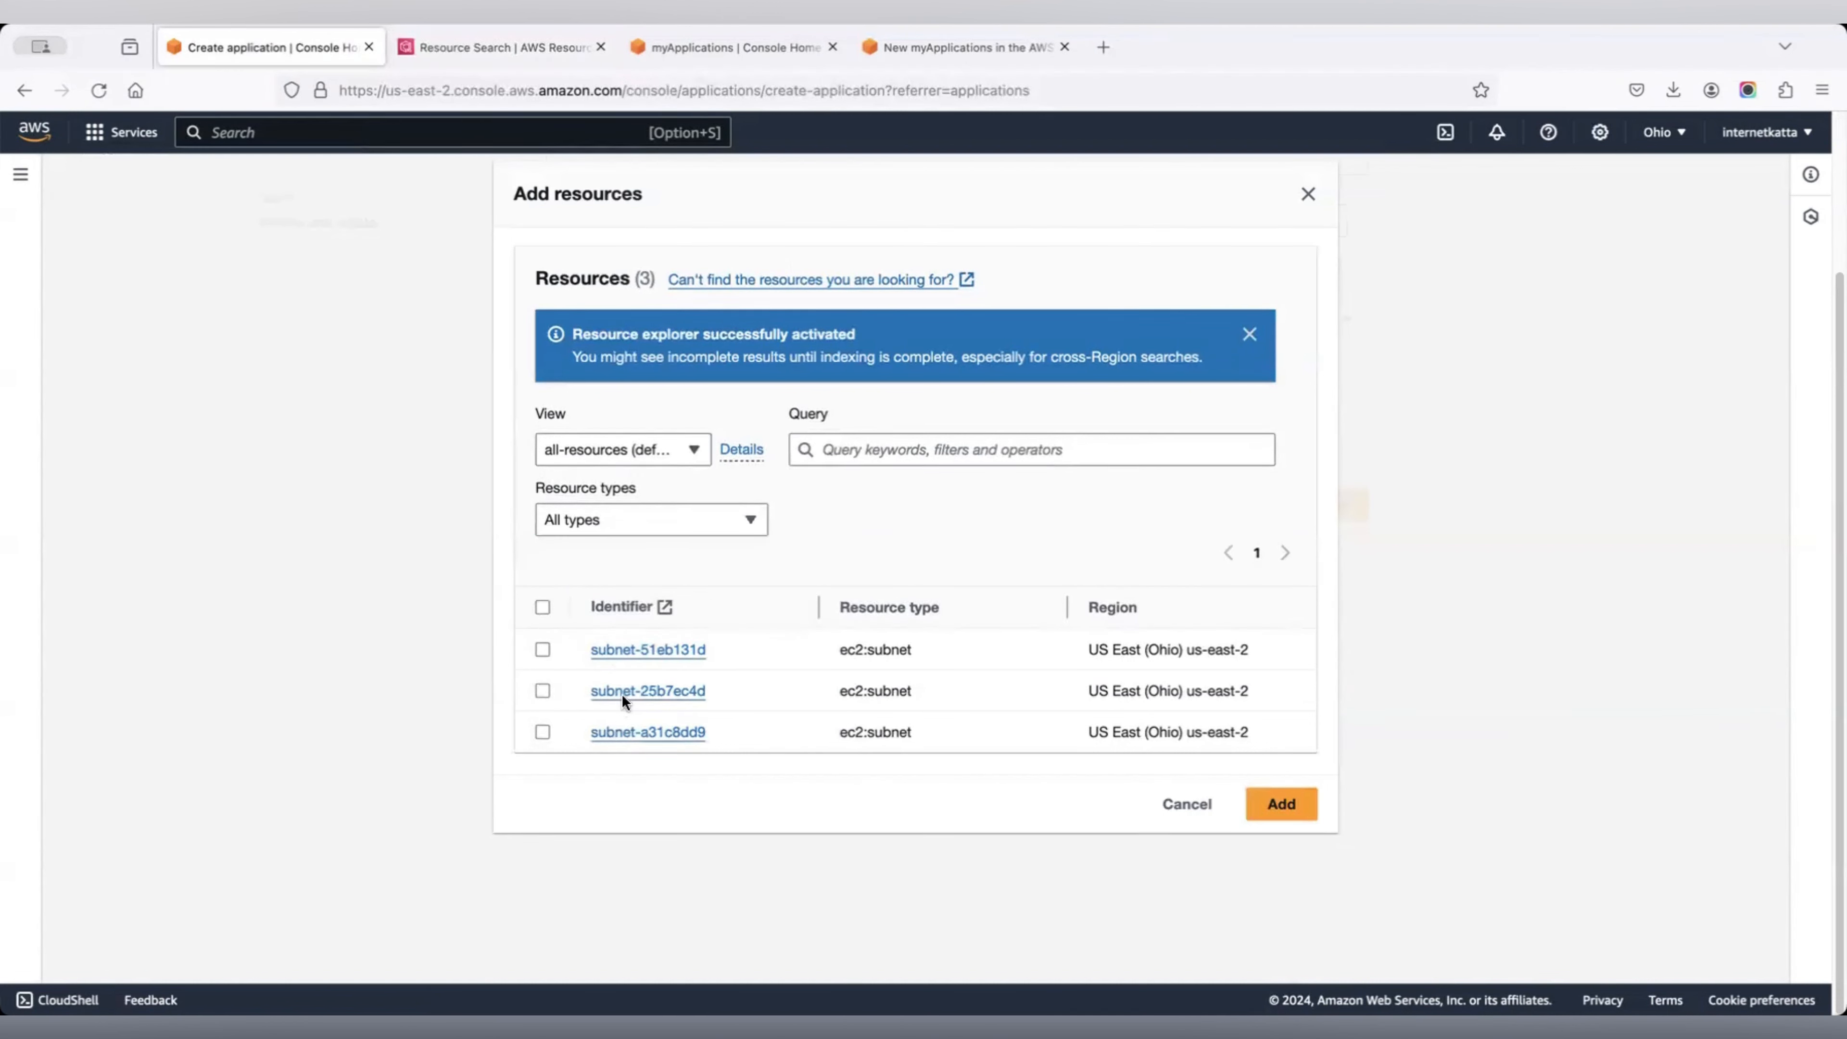
Open Lambda in a new tab to see its seven functions, then return to Resource Search.
click(492, 133)
text(Lambda)
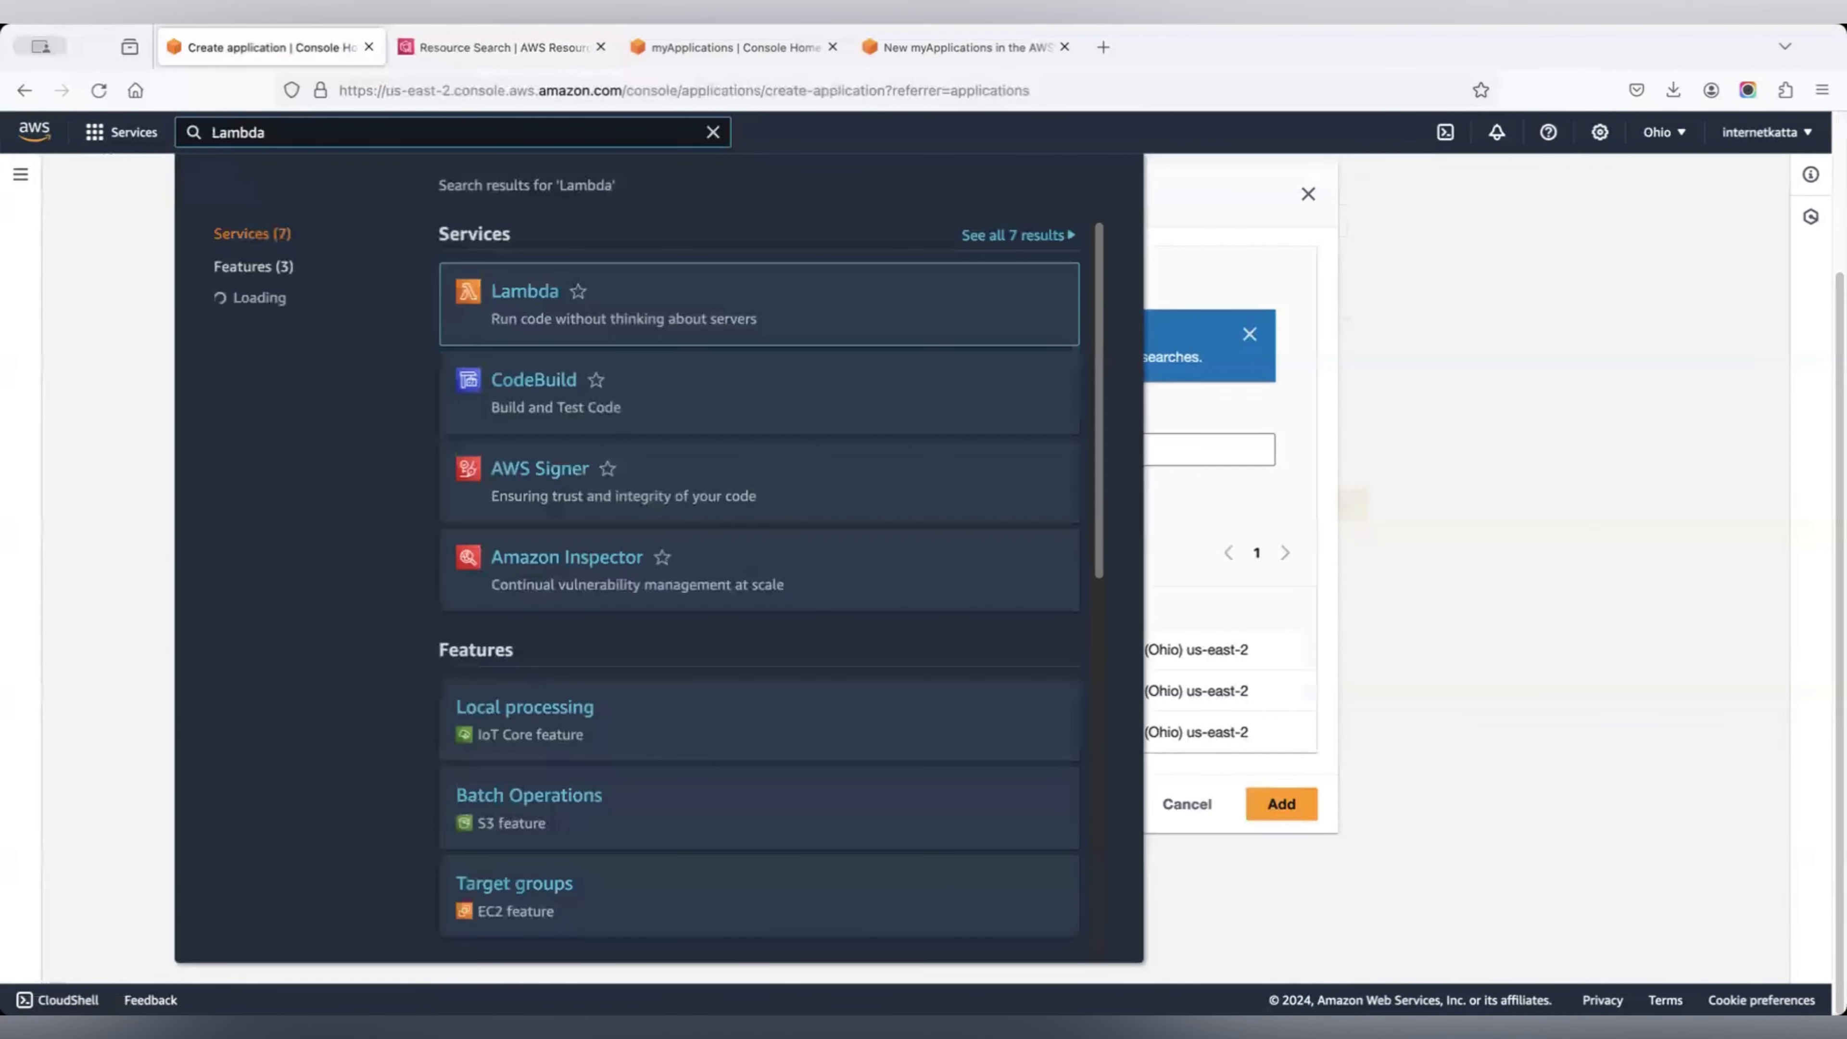
super+click(518, 287)
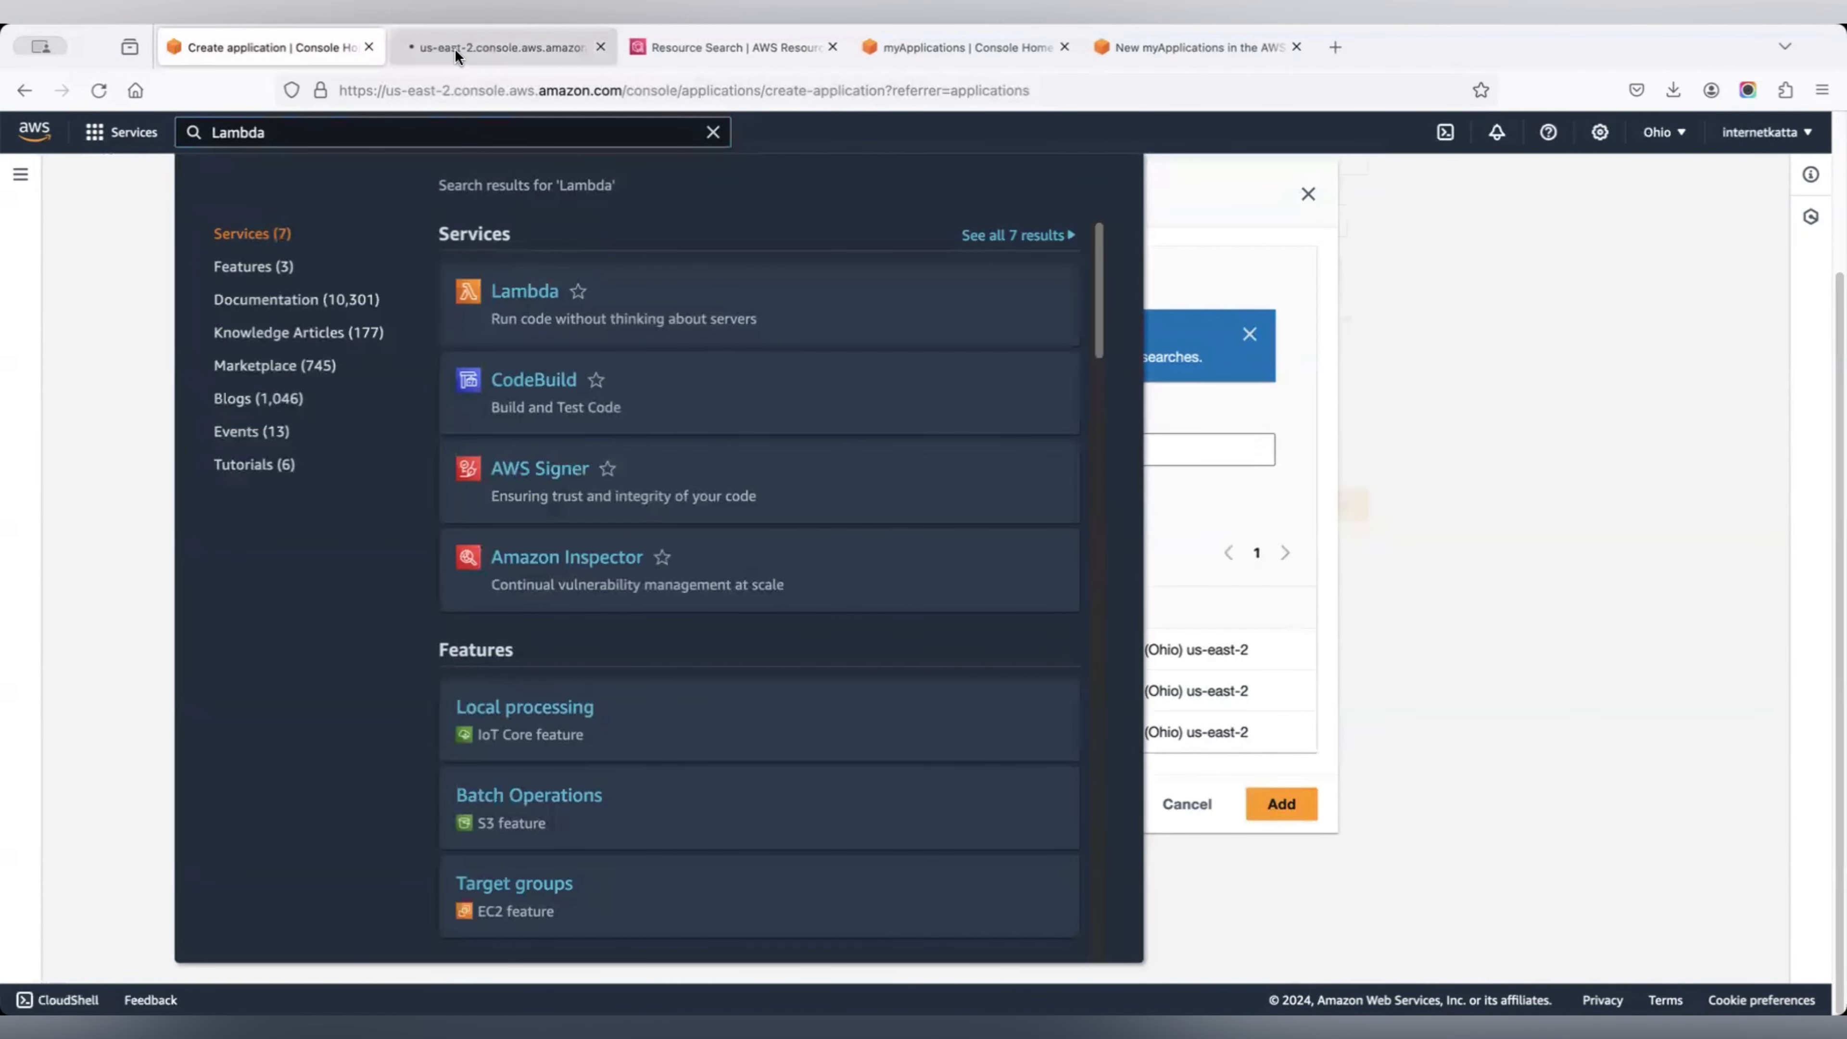
click(454, 47)
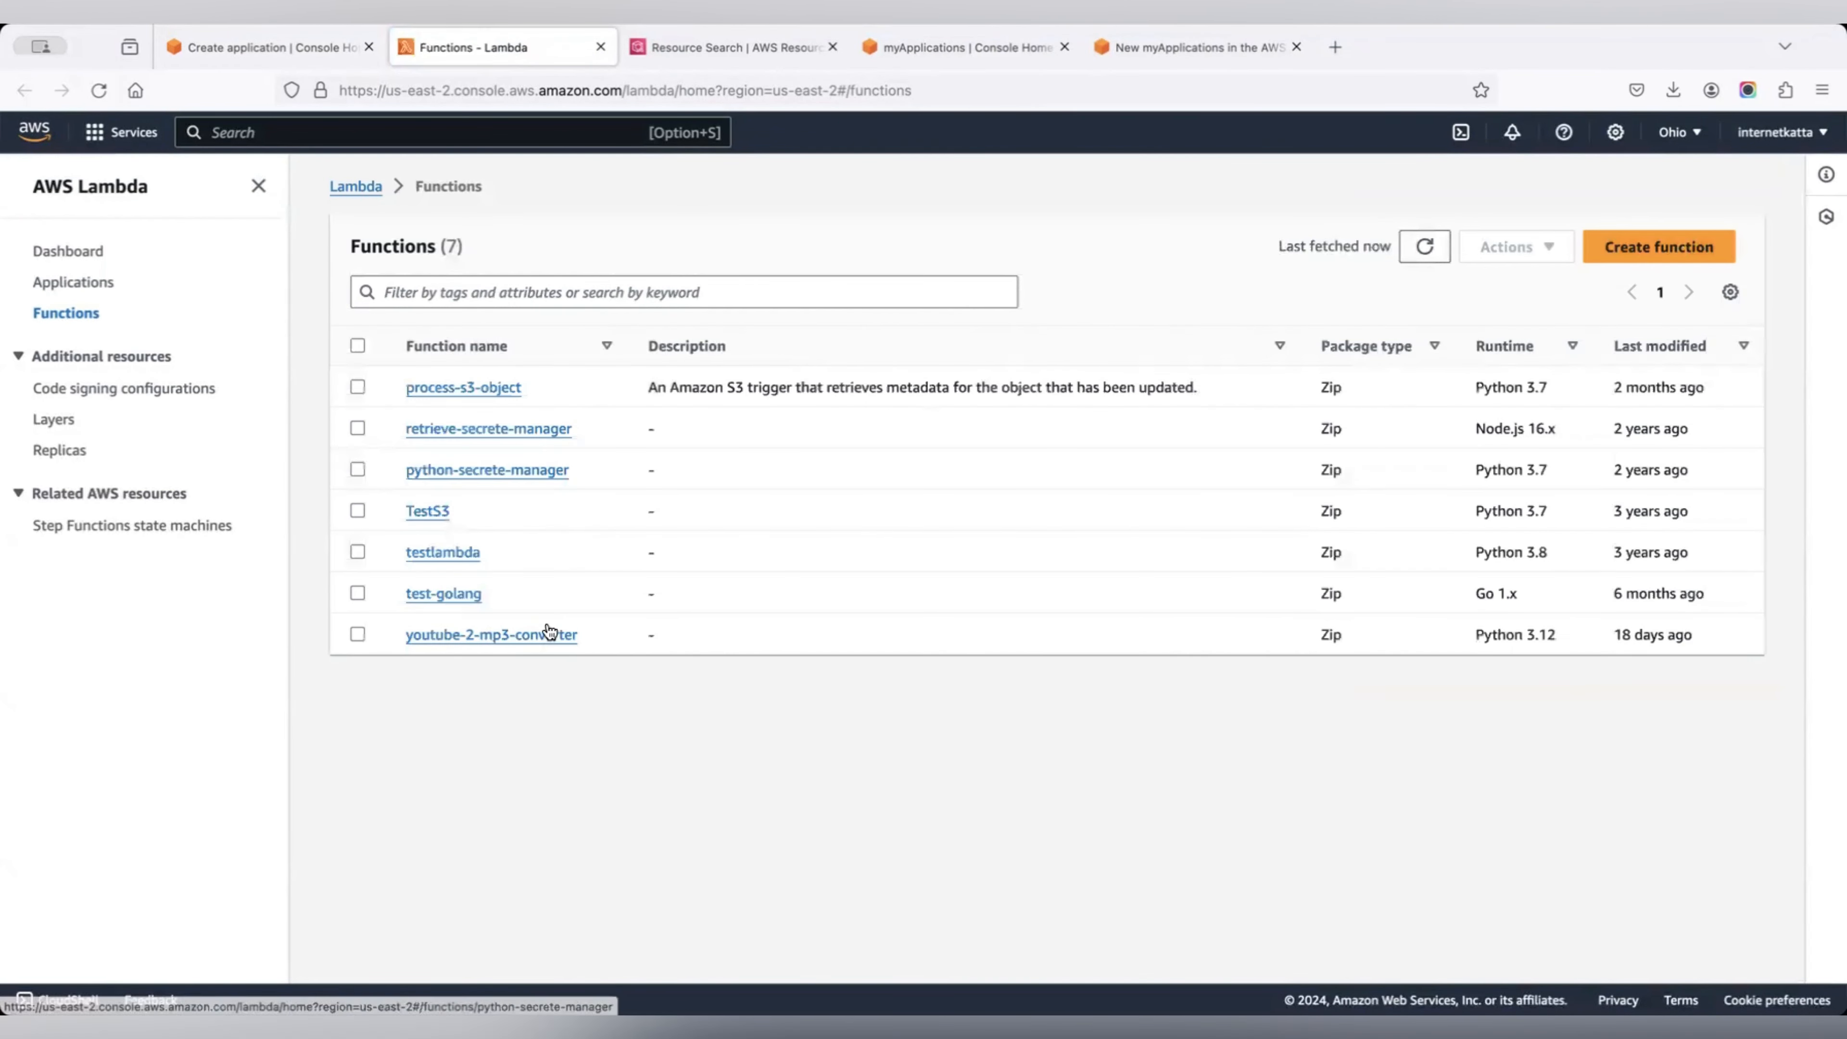
click(745, 48)
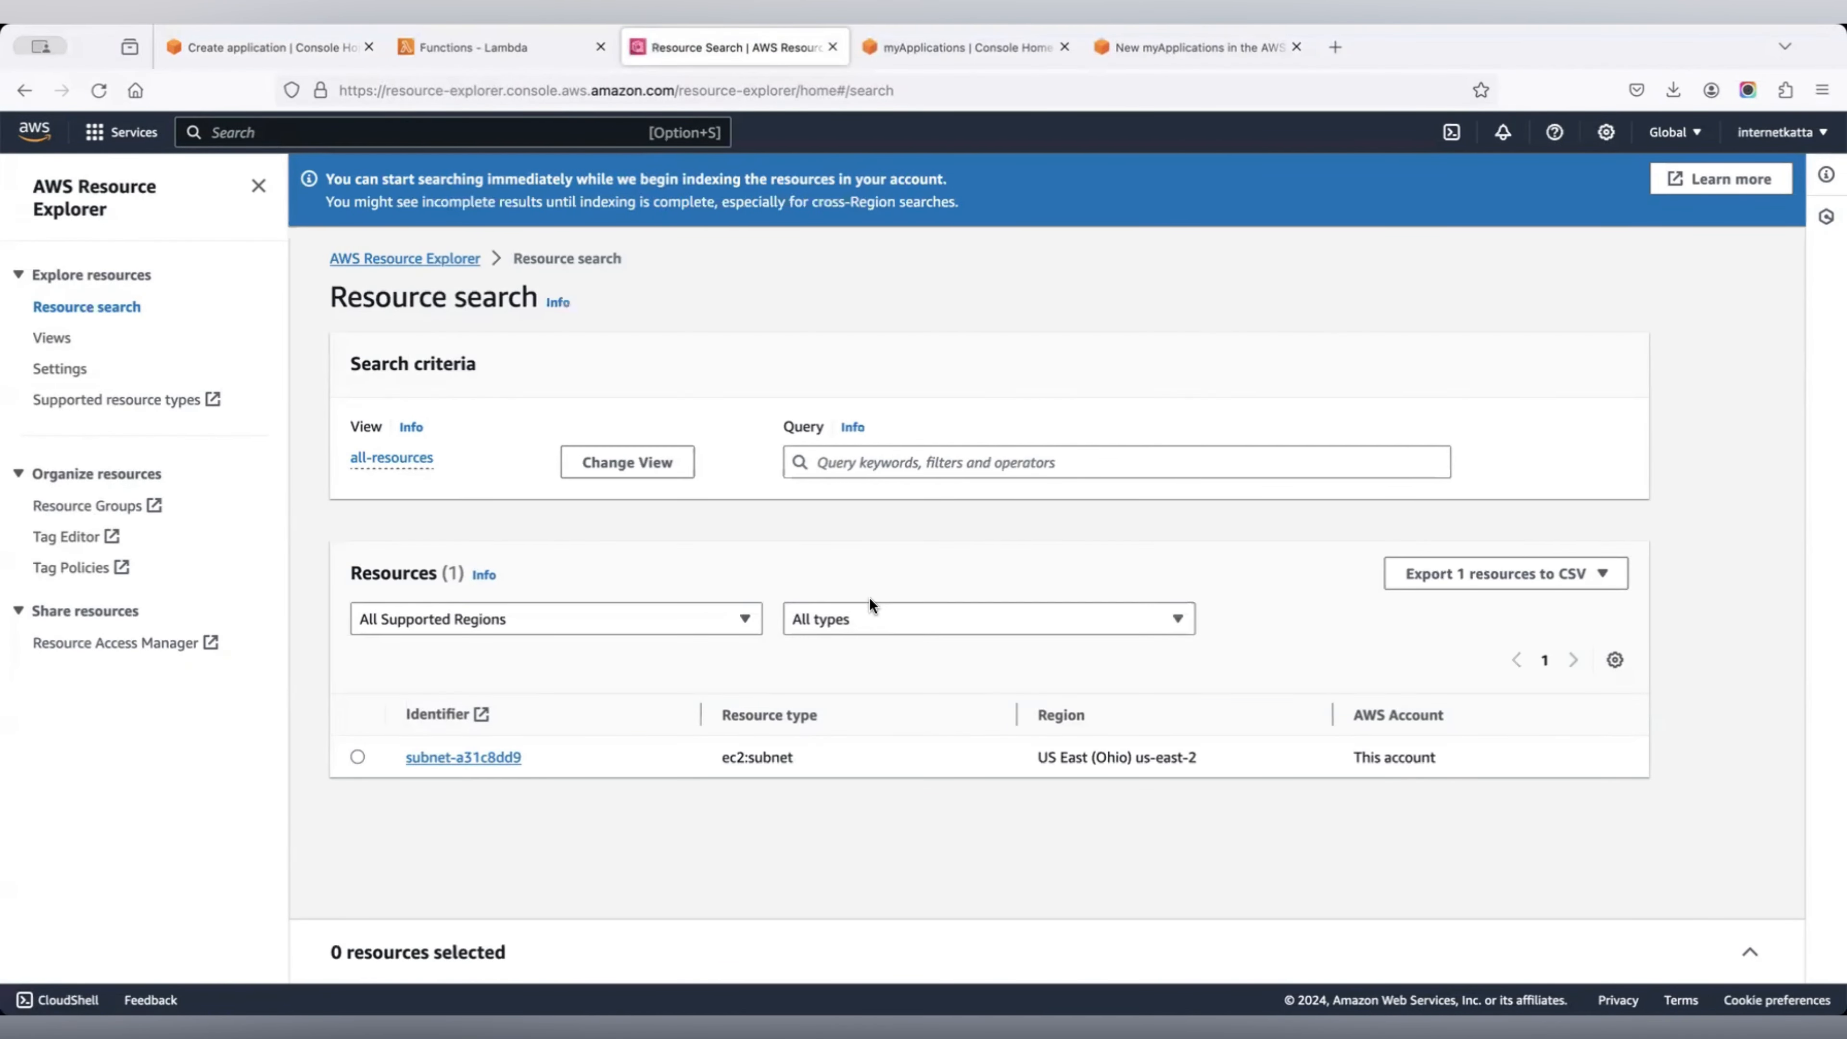
Review the Resource Explorer indexes, including details of the us-east-2 aggregator index.
click(54, 369)
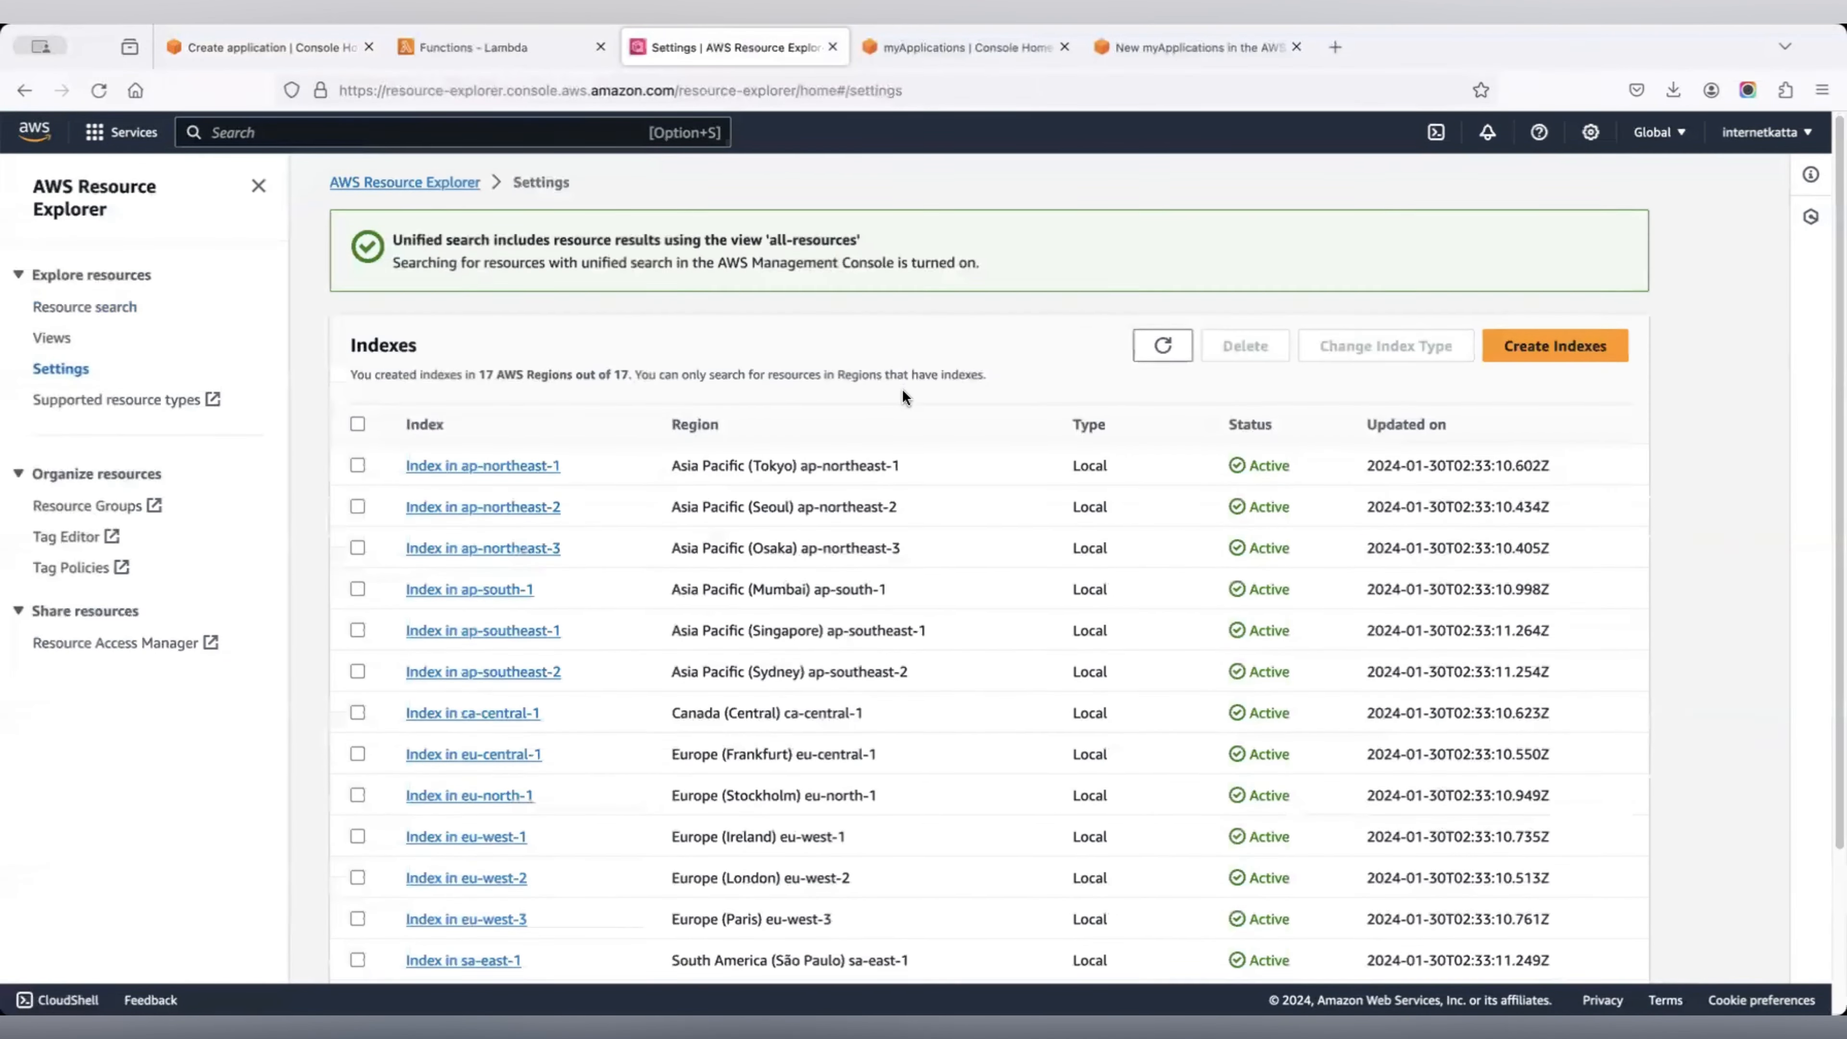
scroll(902, 393, down, 3)
scroll(902, 396, up, 3)
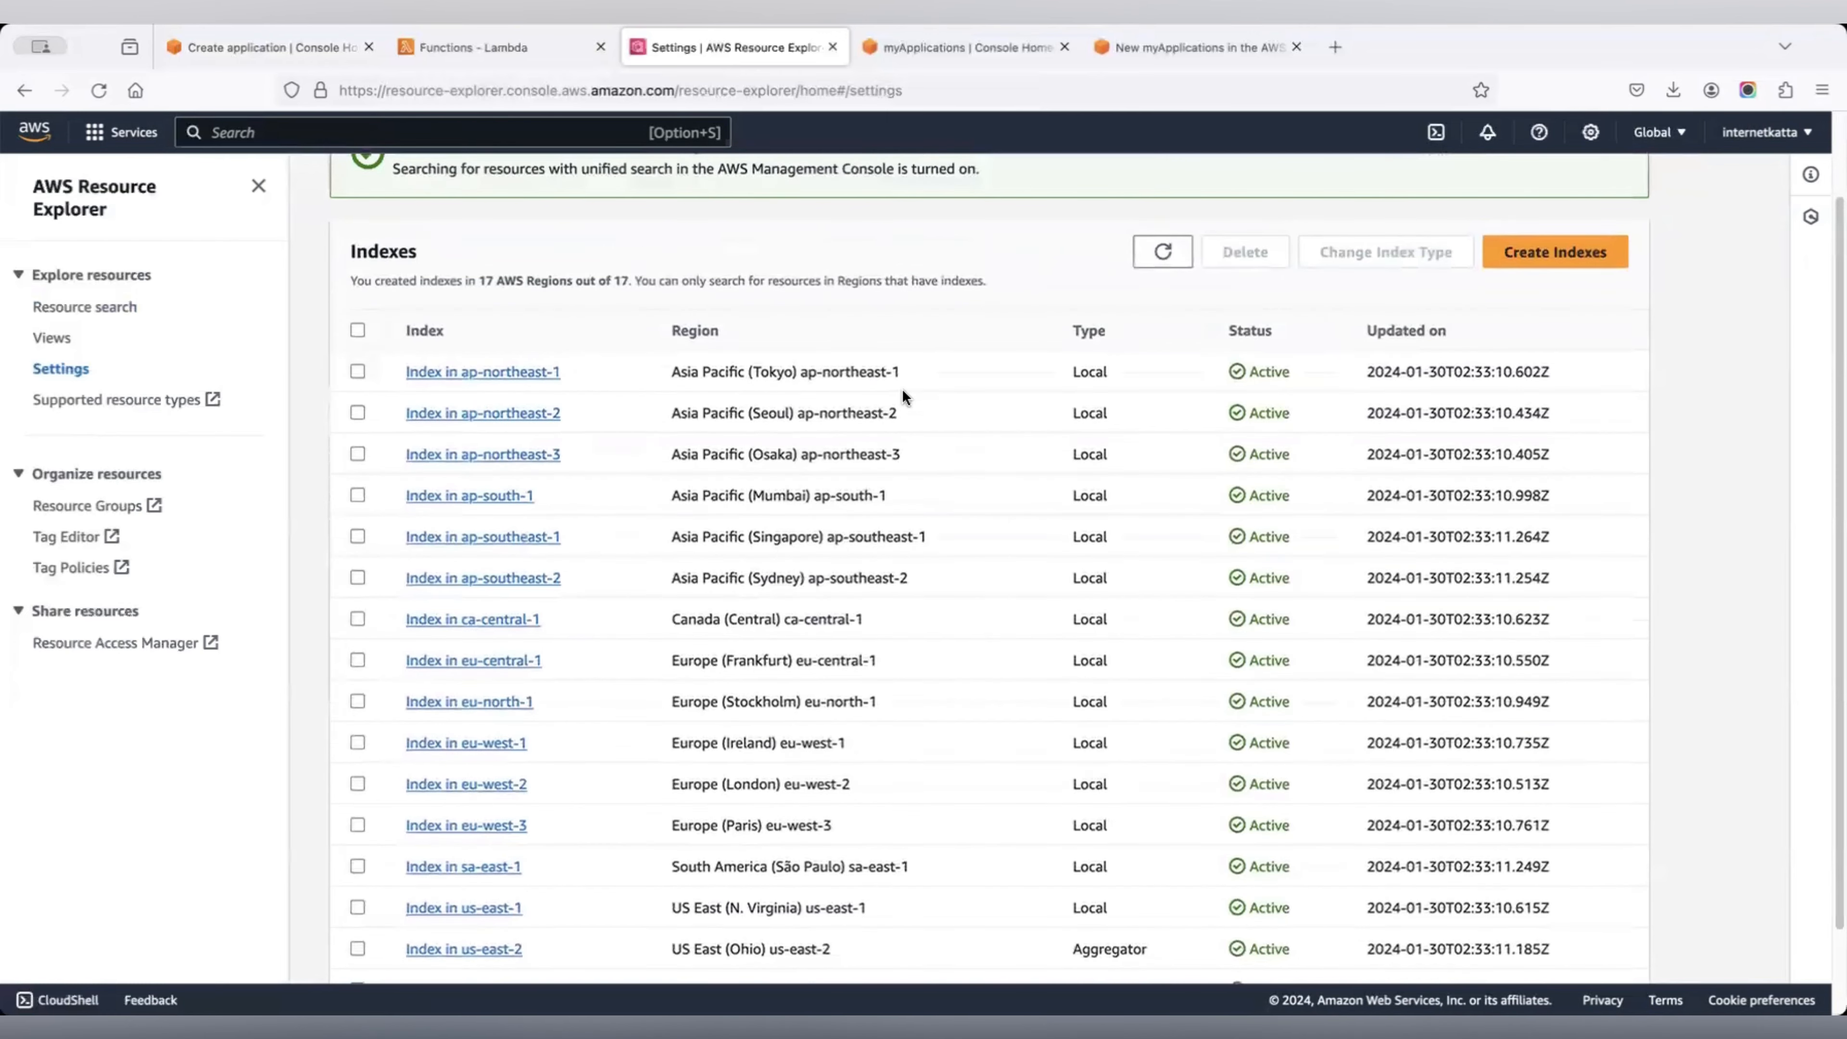
scroll(902, 396, down, 3)
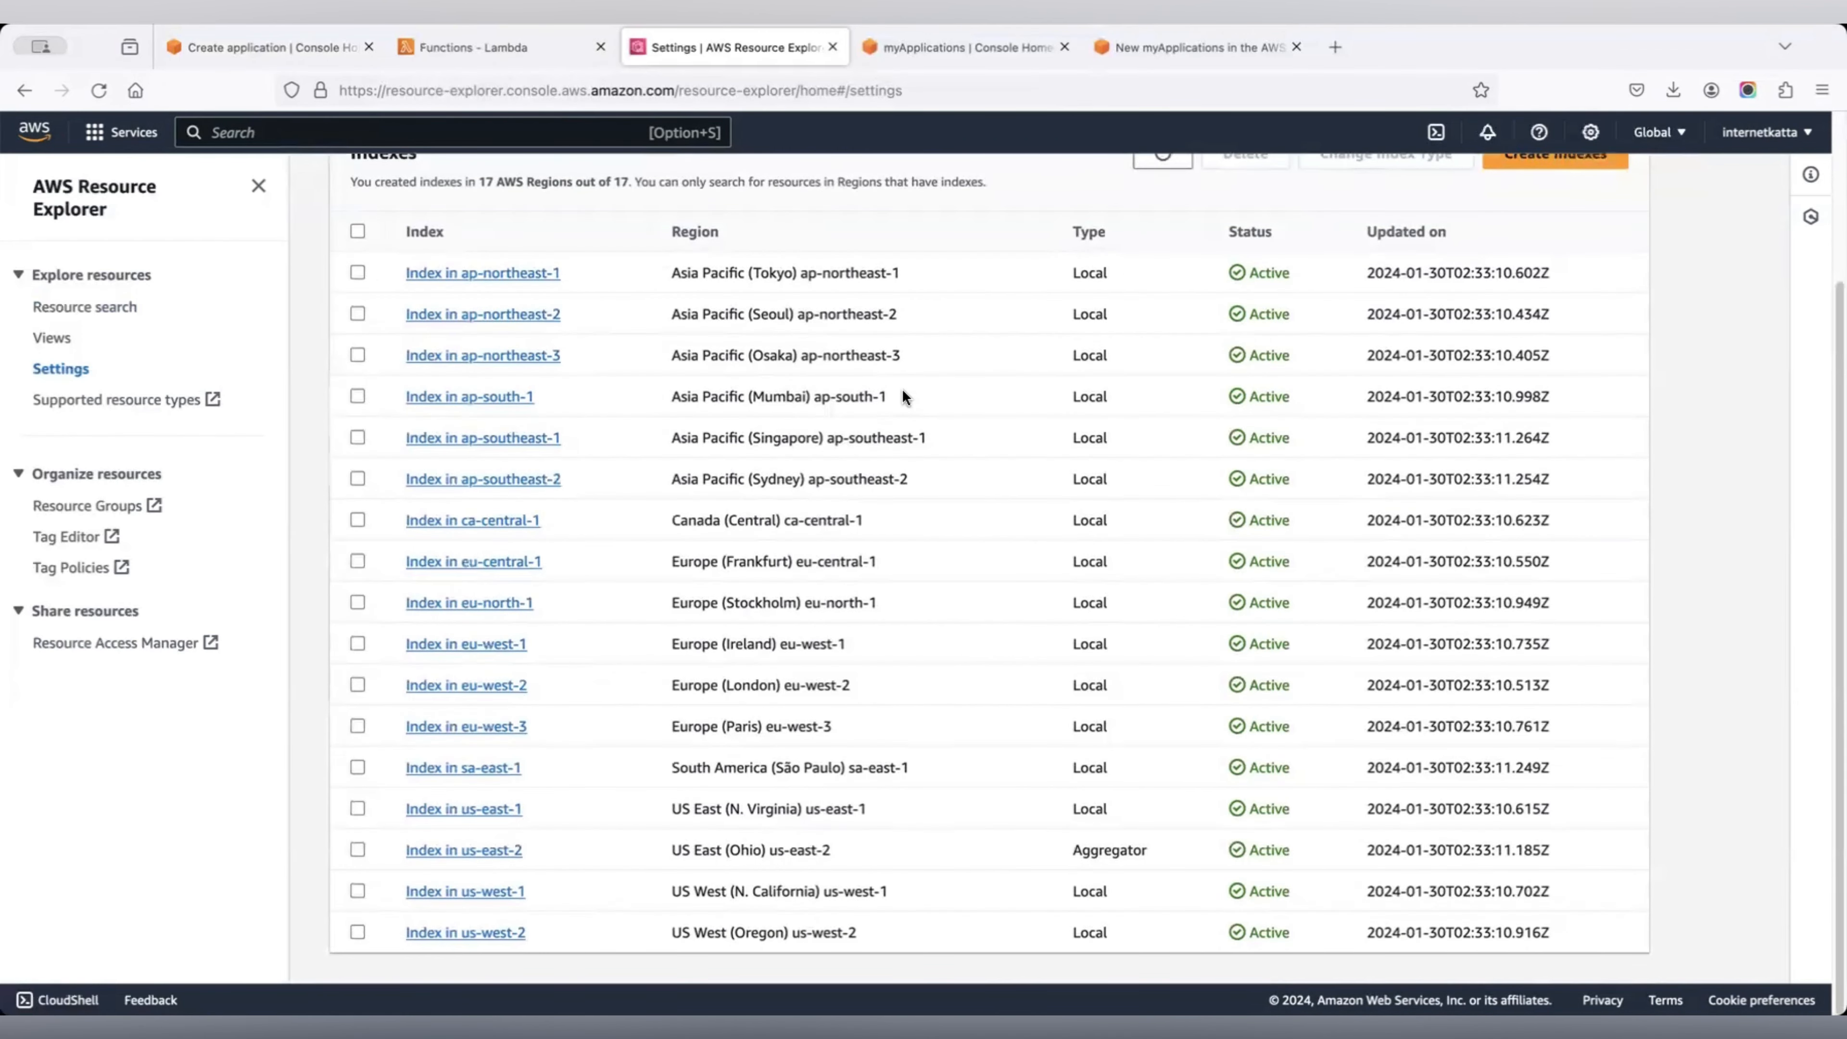
click(485, 853)
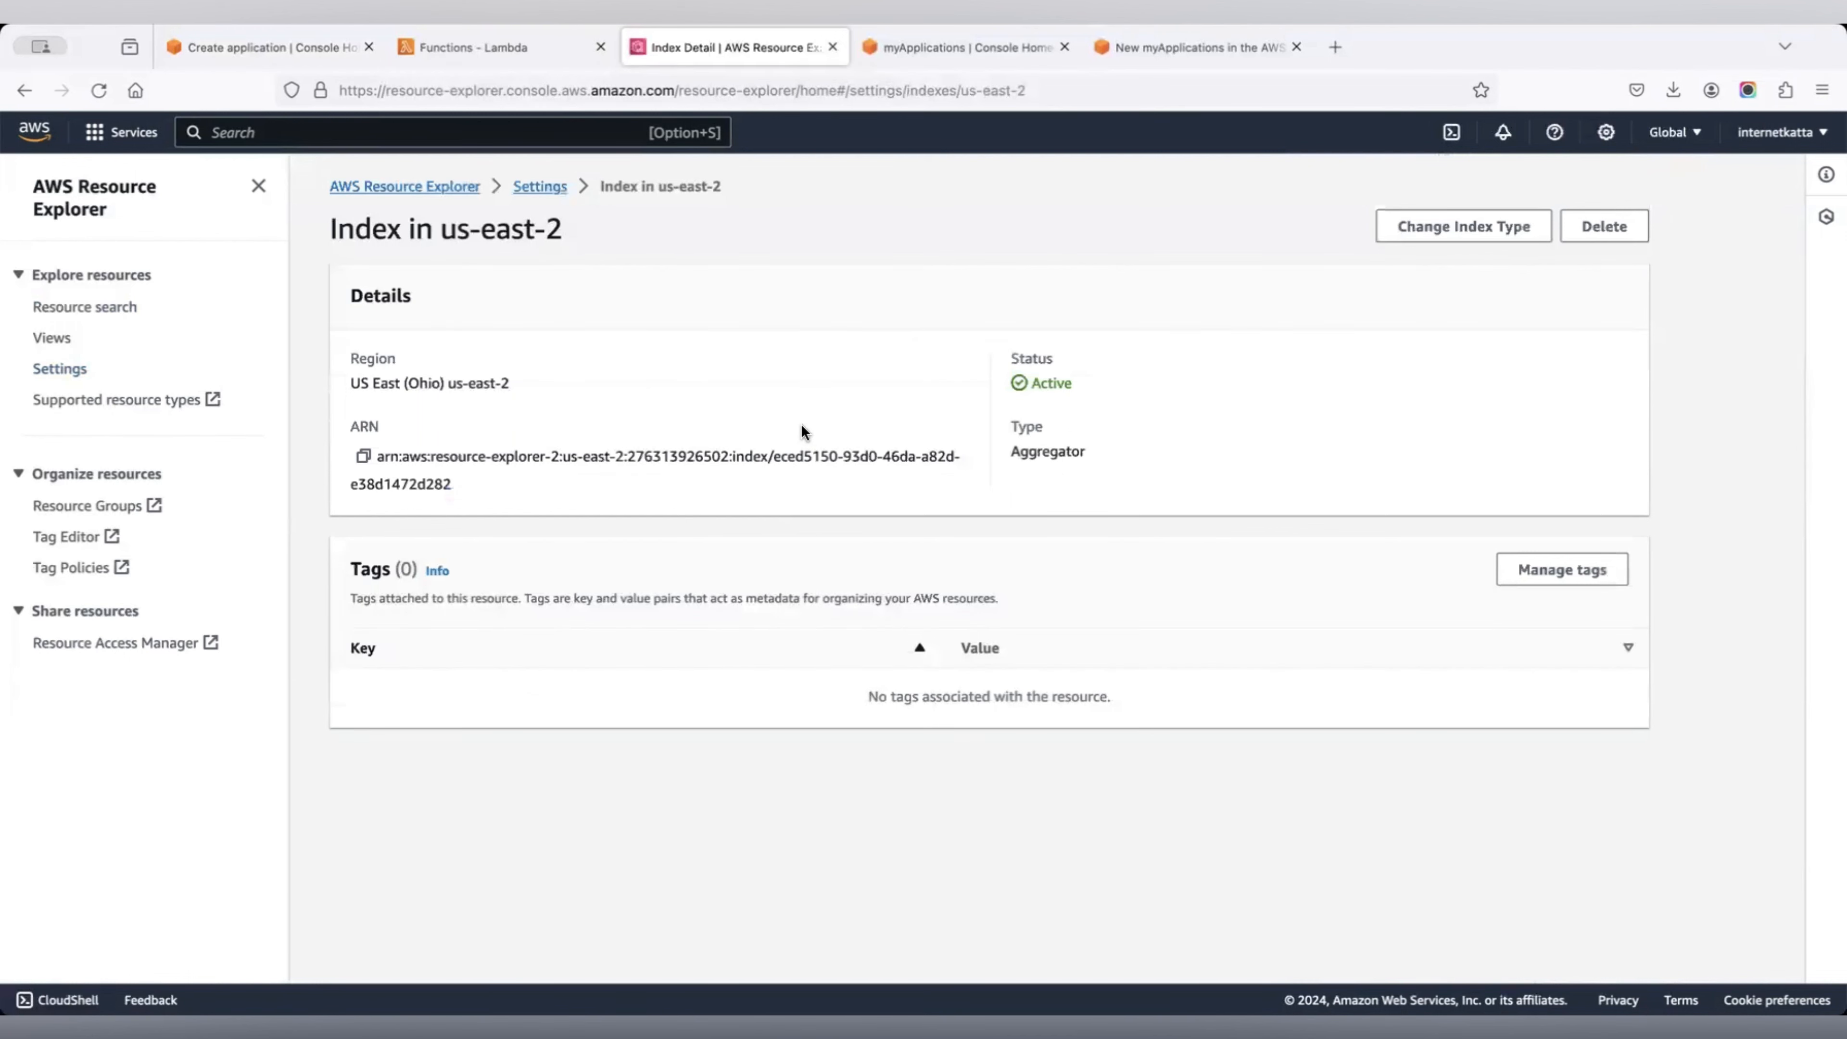
click(62, 368)
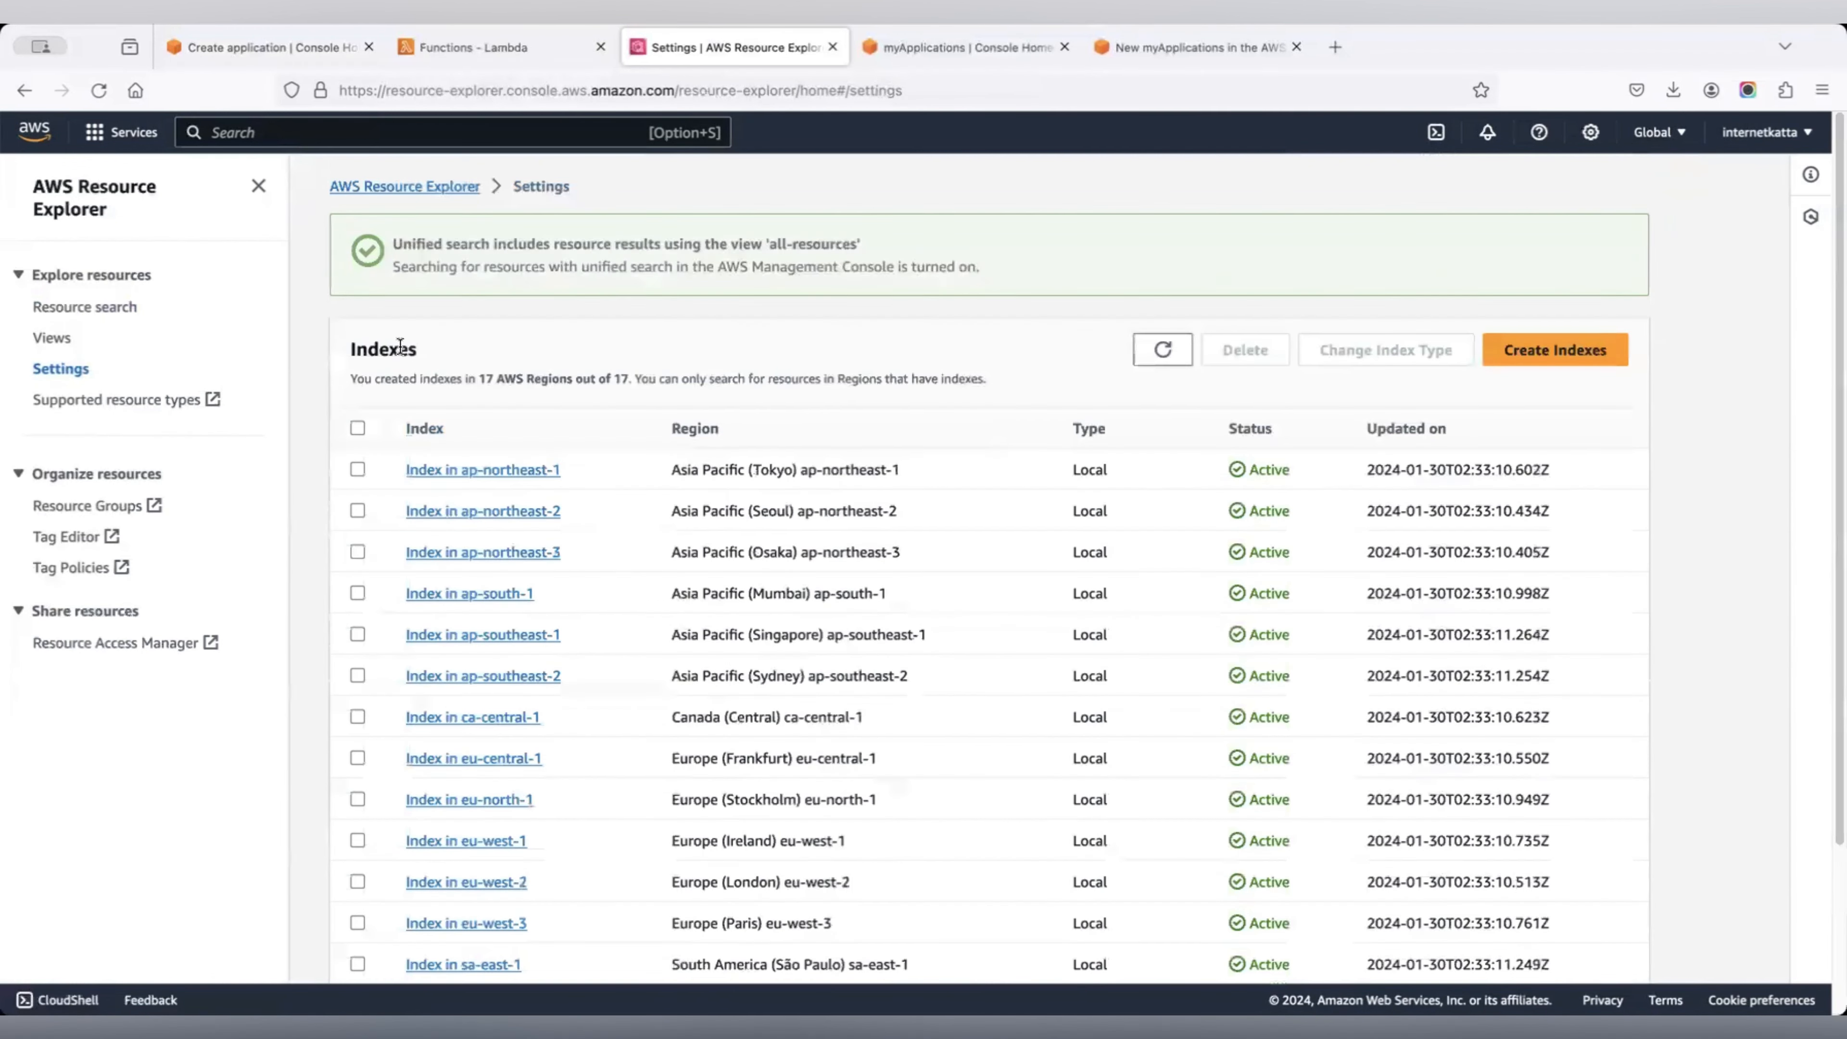
Recheck the resource search results and Lambda functions list, then return to Create application.
click(102, 307)
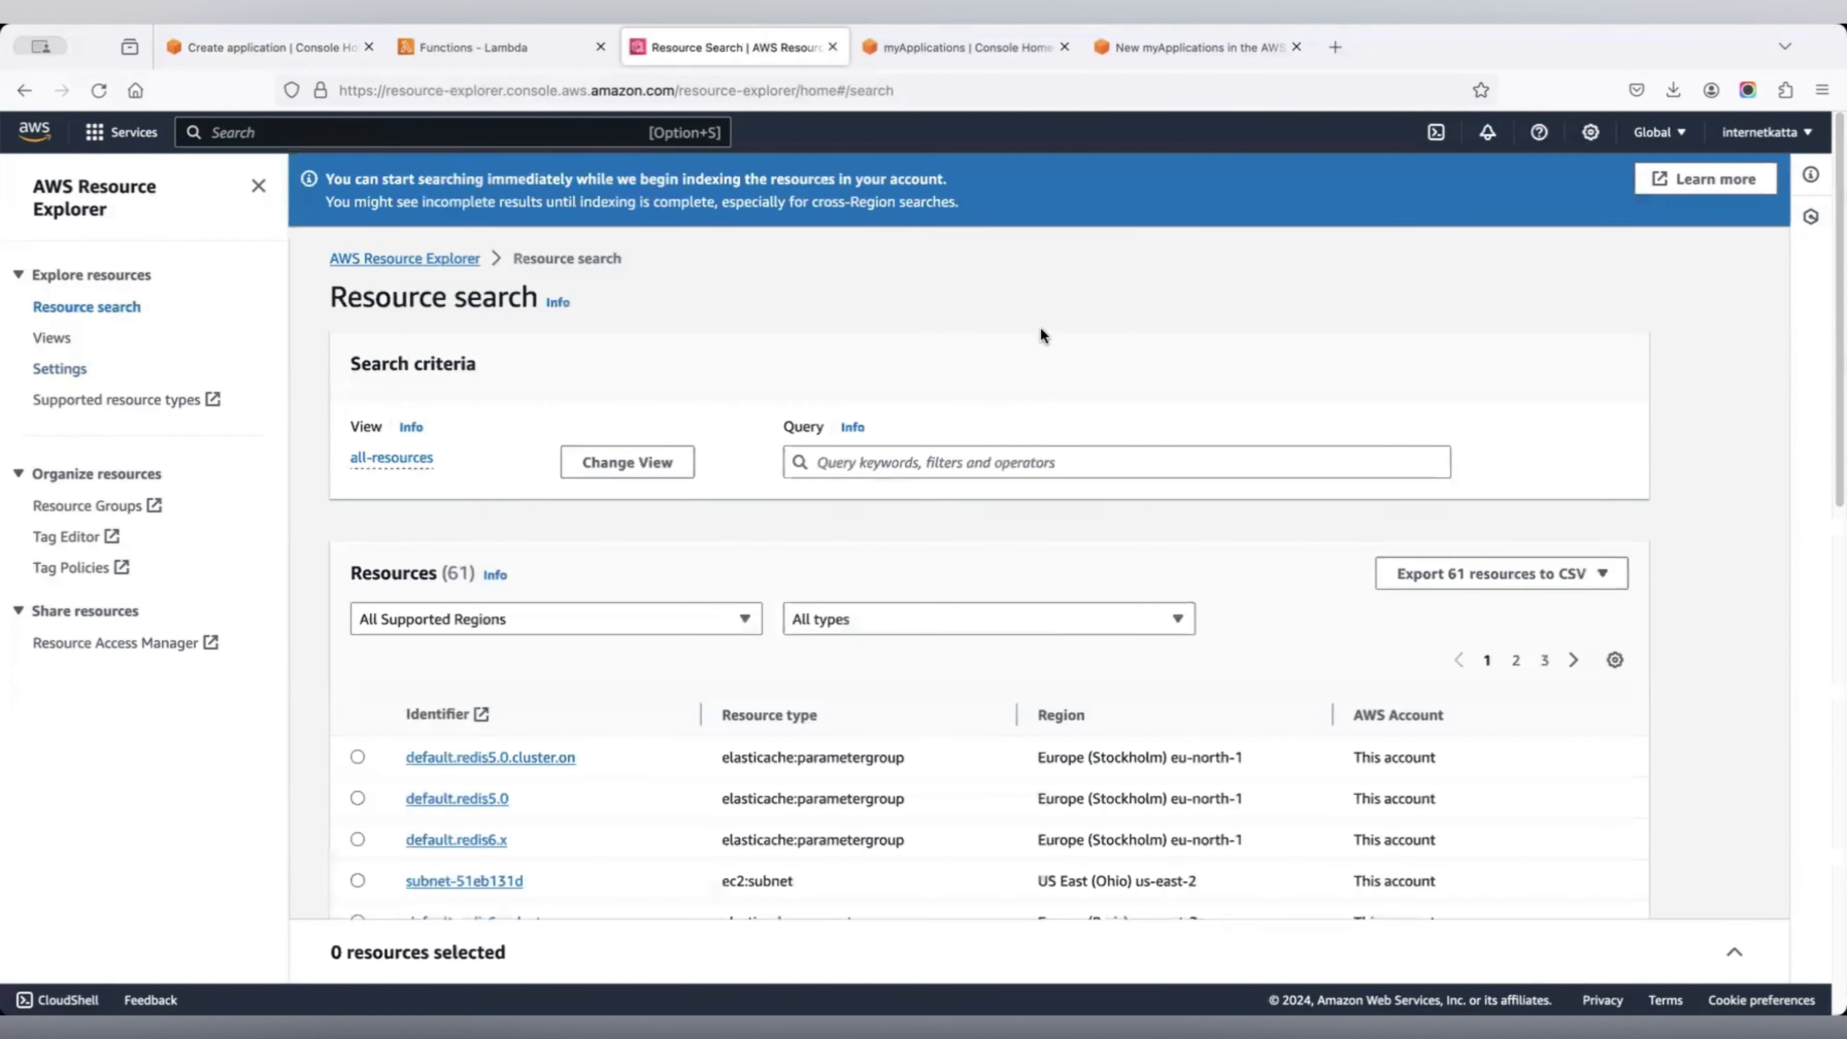
scroll(1041, 336, down, 10)
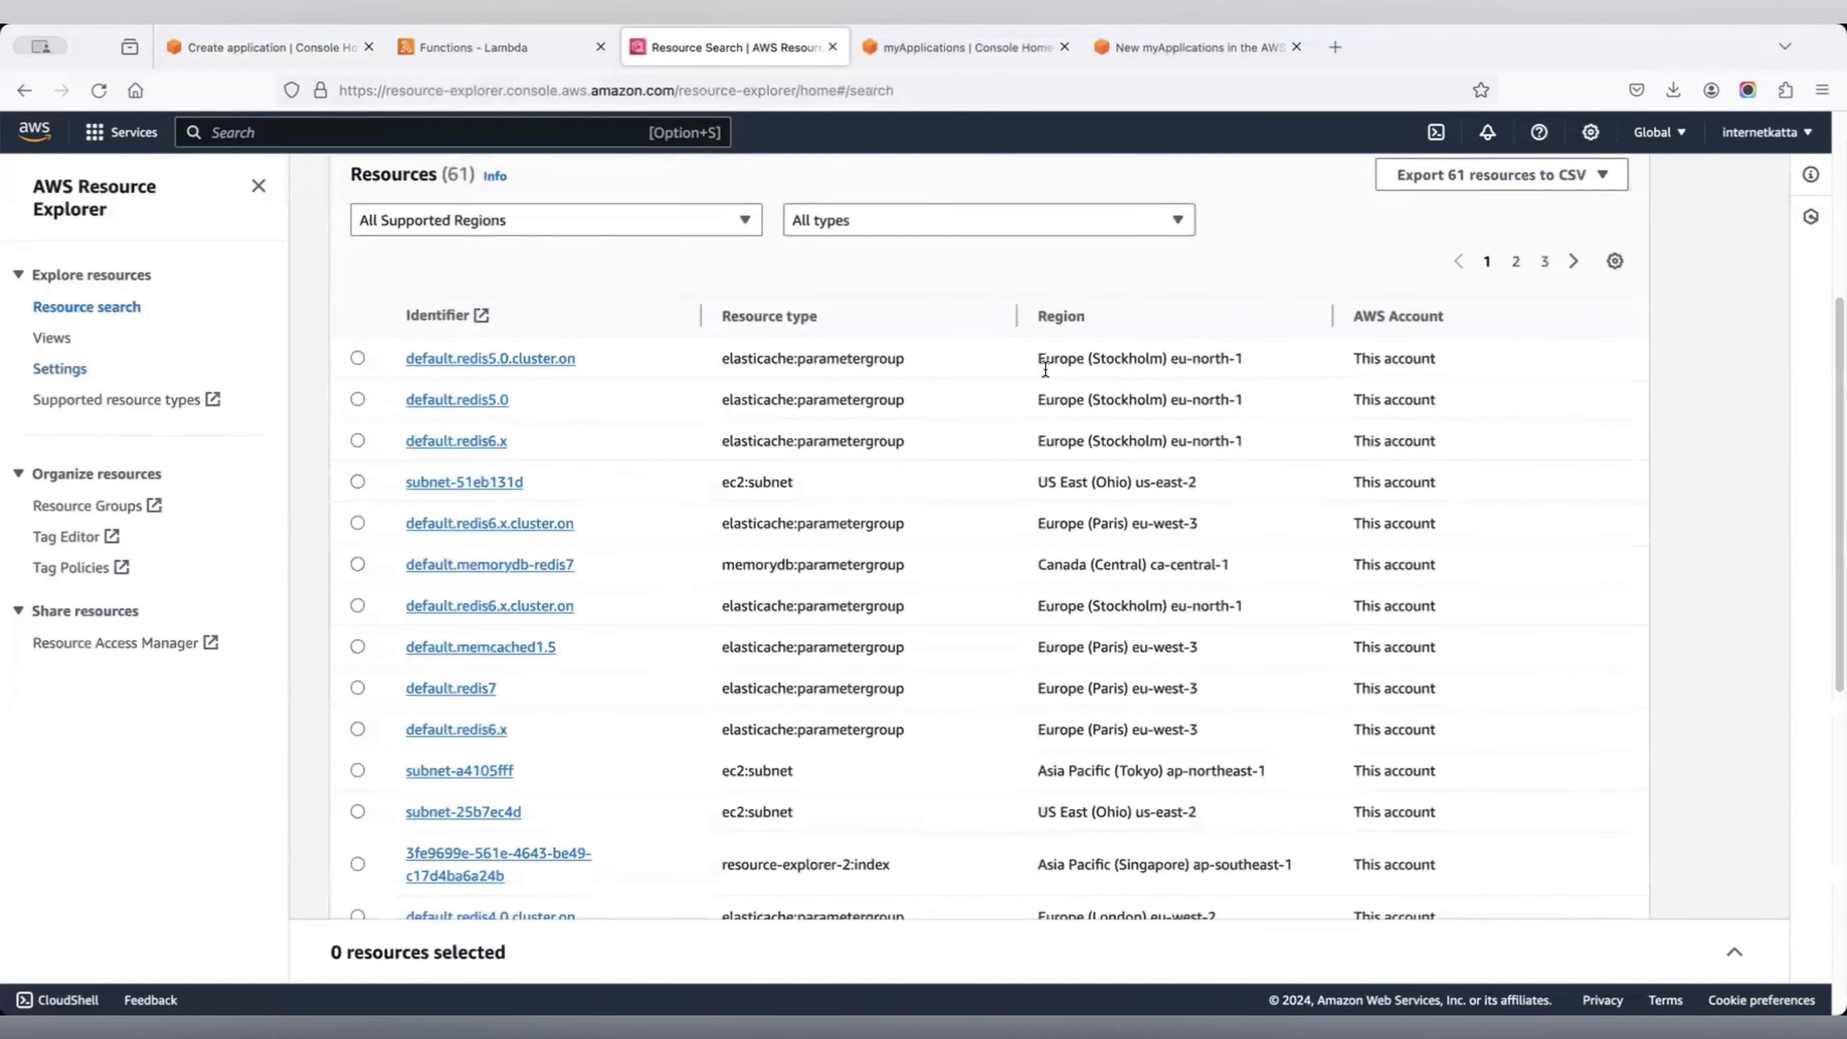
scroll(1045, 369, down, 7)
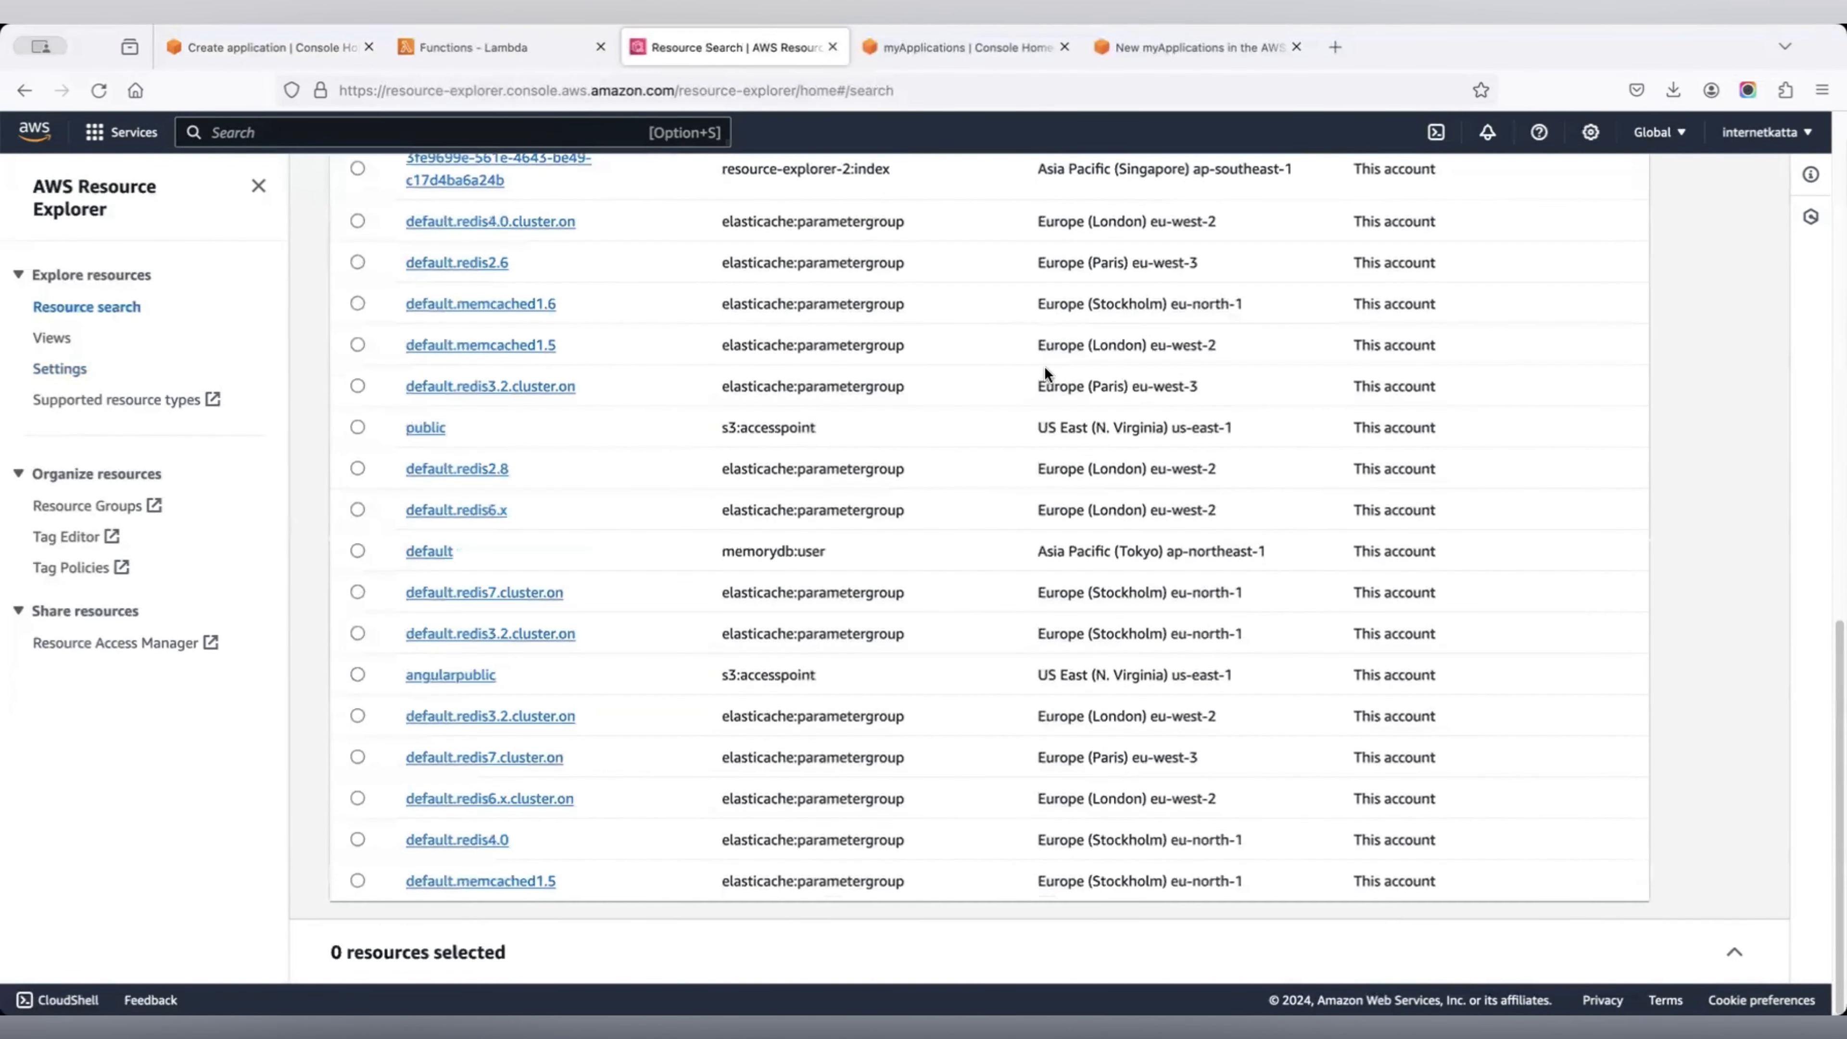
scroll(1045, 369, up, 10)
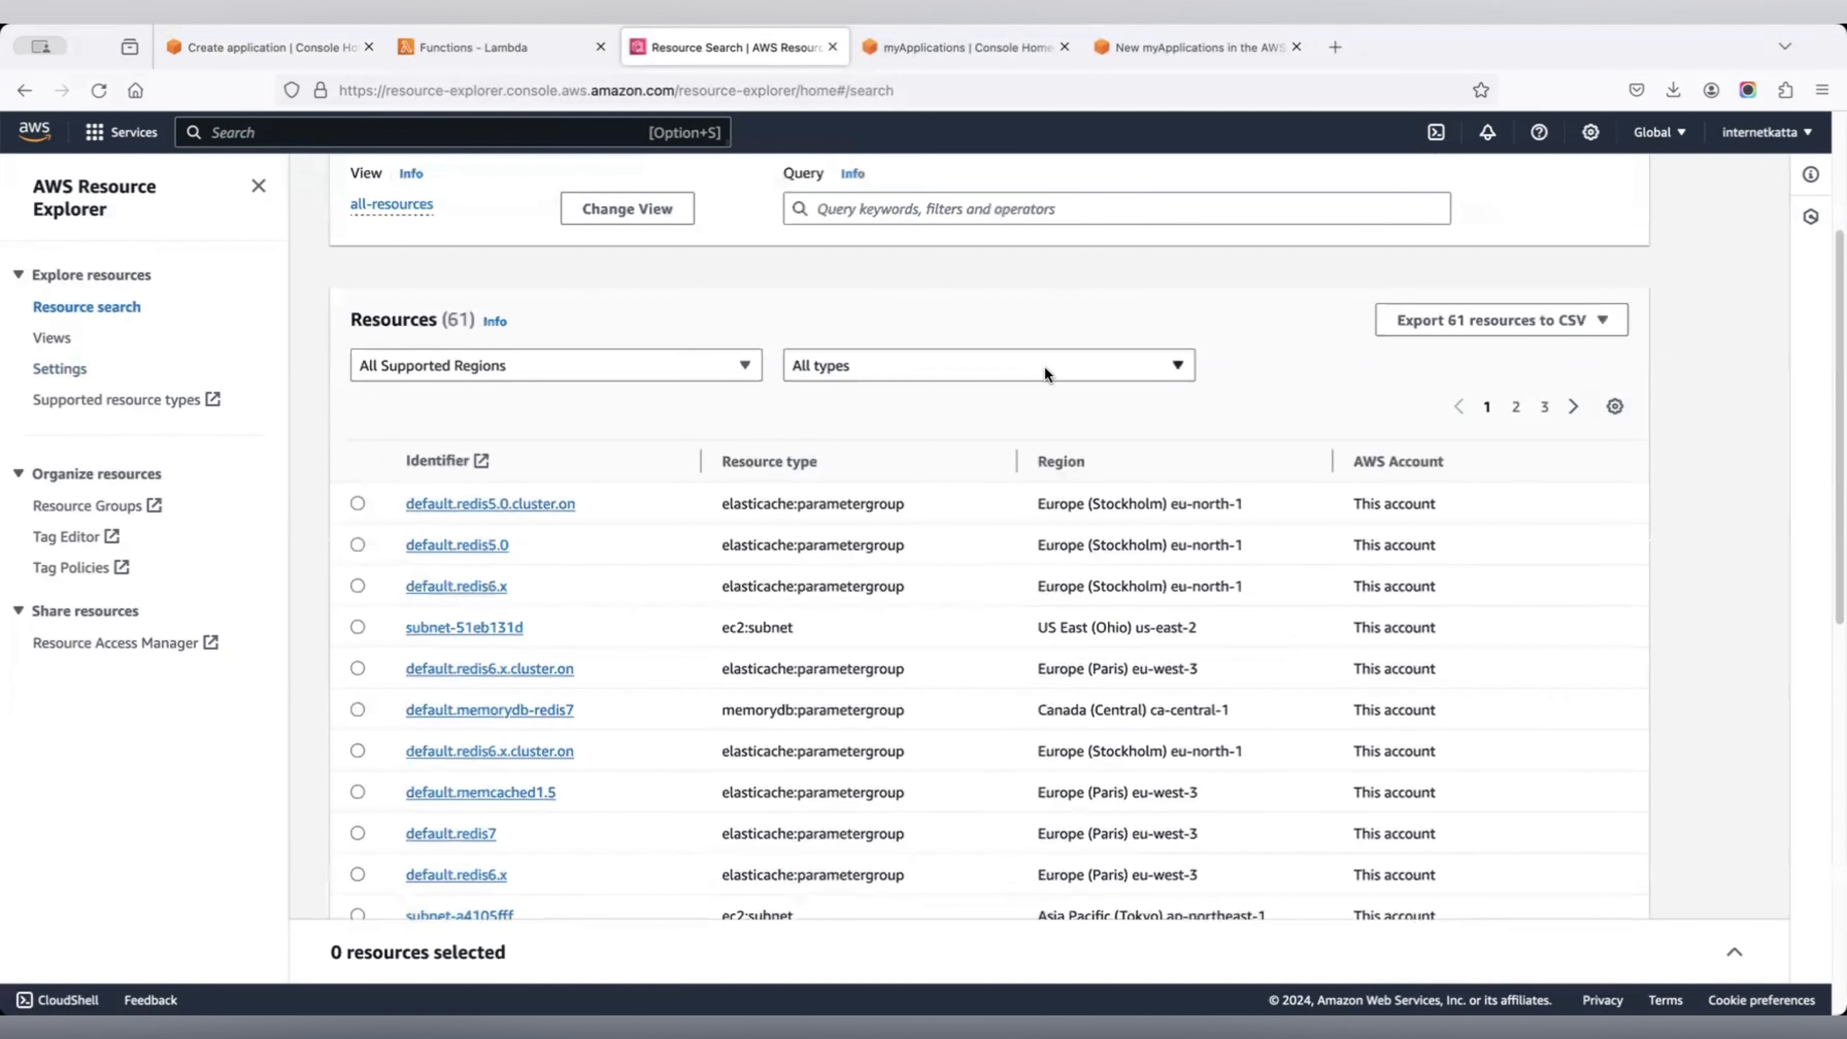
click(537, 49)
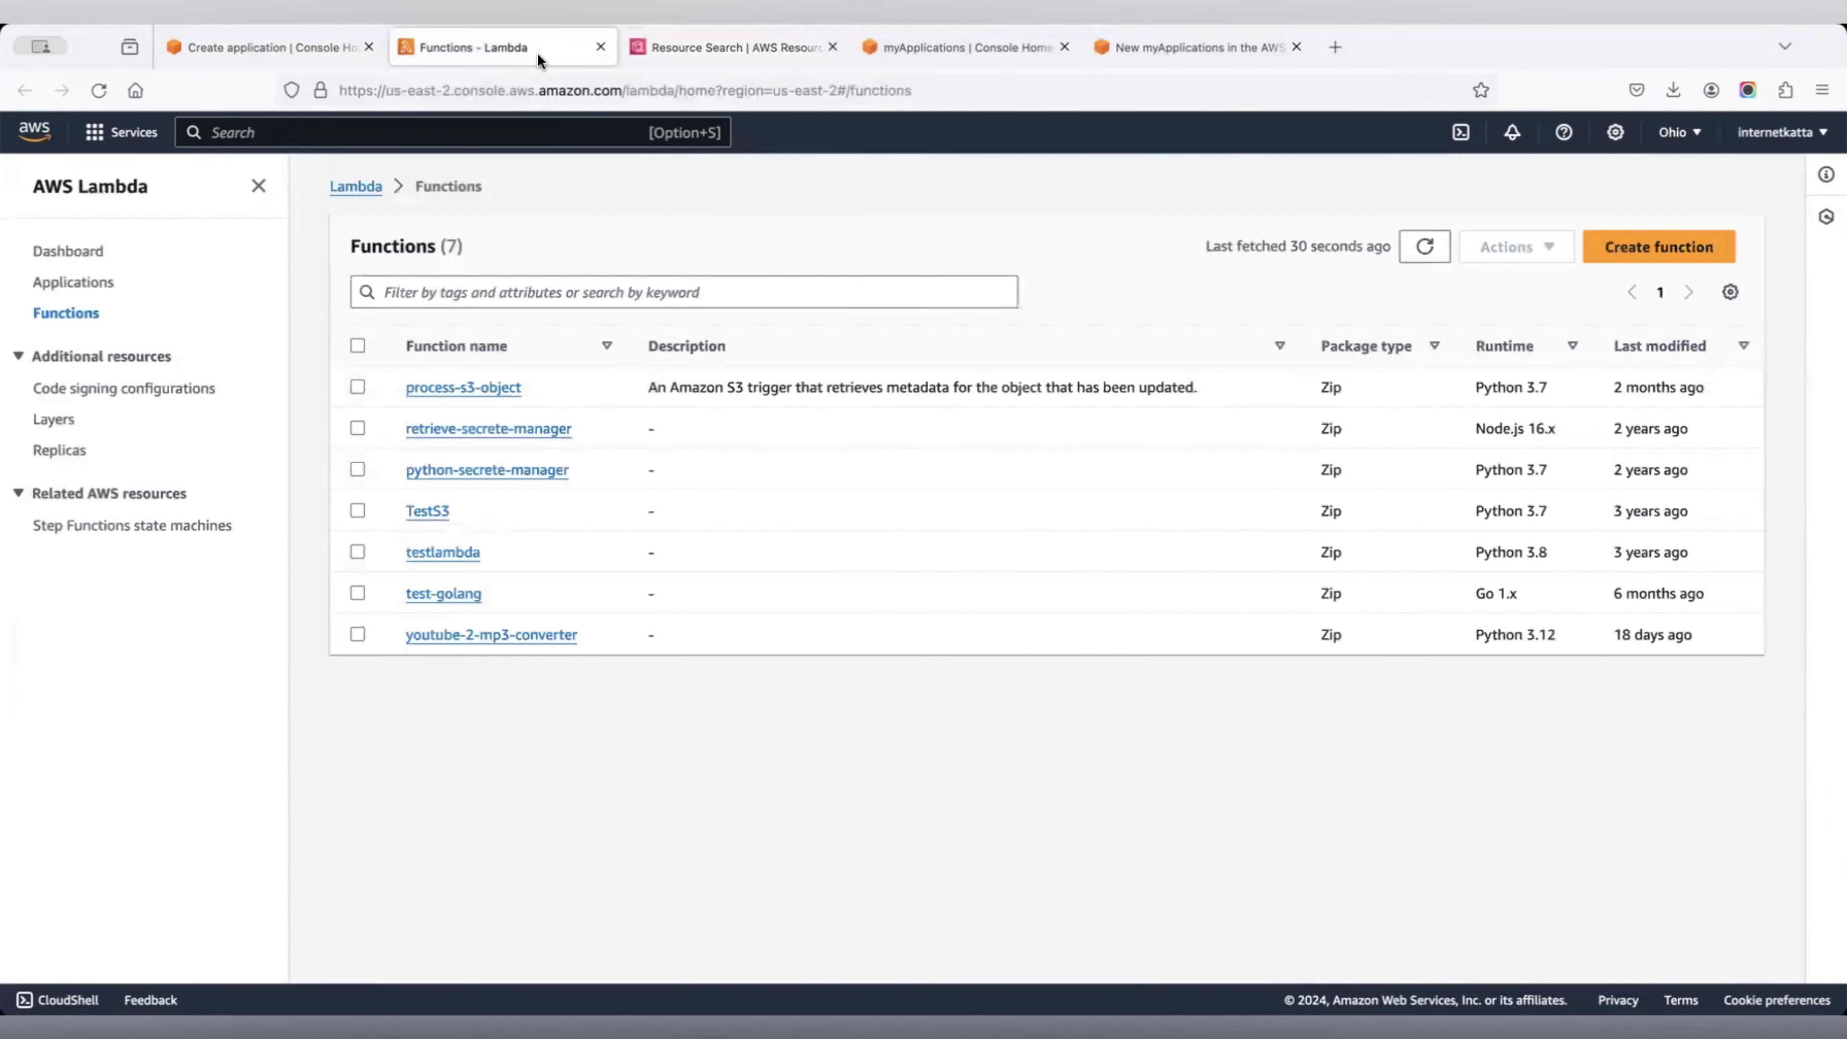
click(296, 47)
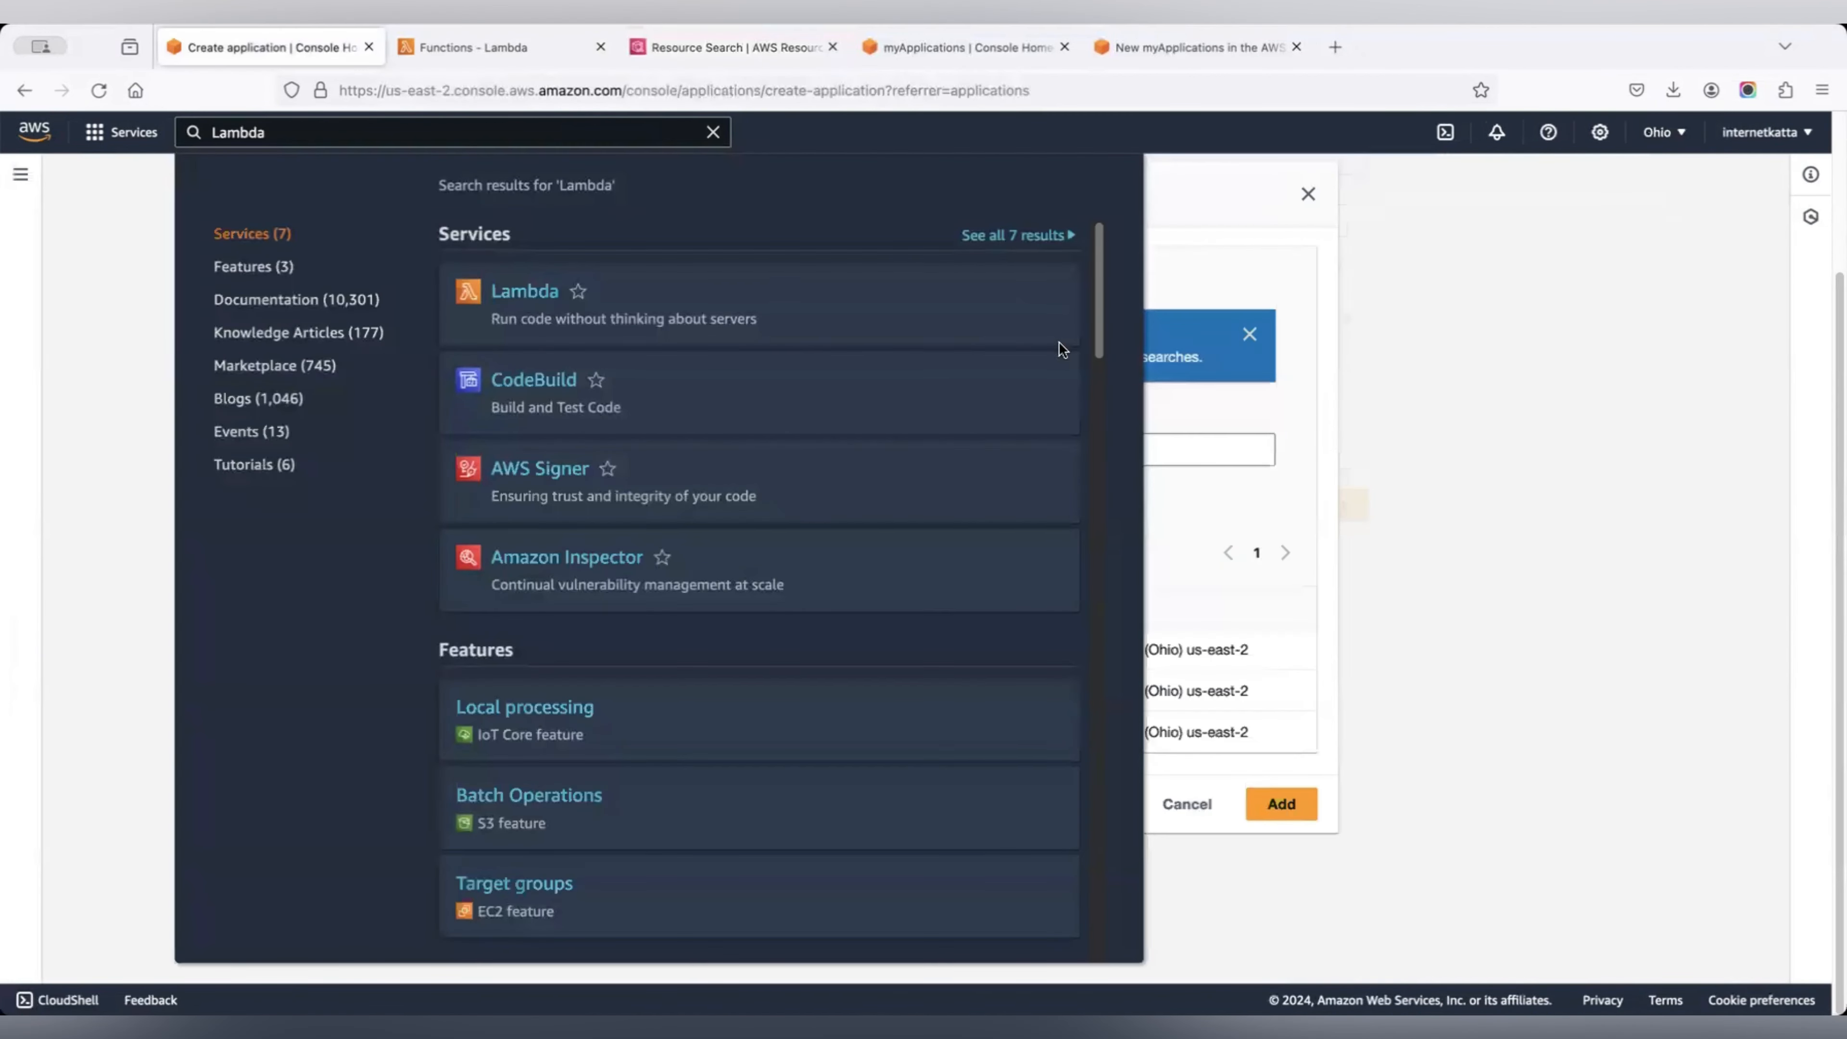
Reopen the Add resources dialog so vpc-6f1d2e07 appears, then switch to the Resource Search tab.
click(1189, 209)
scroll(724, 494, up, 3)
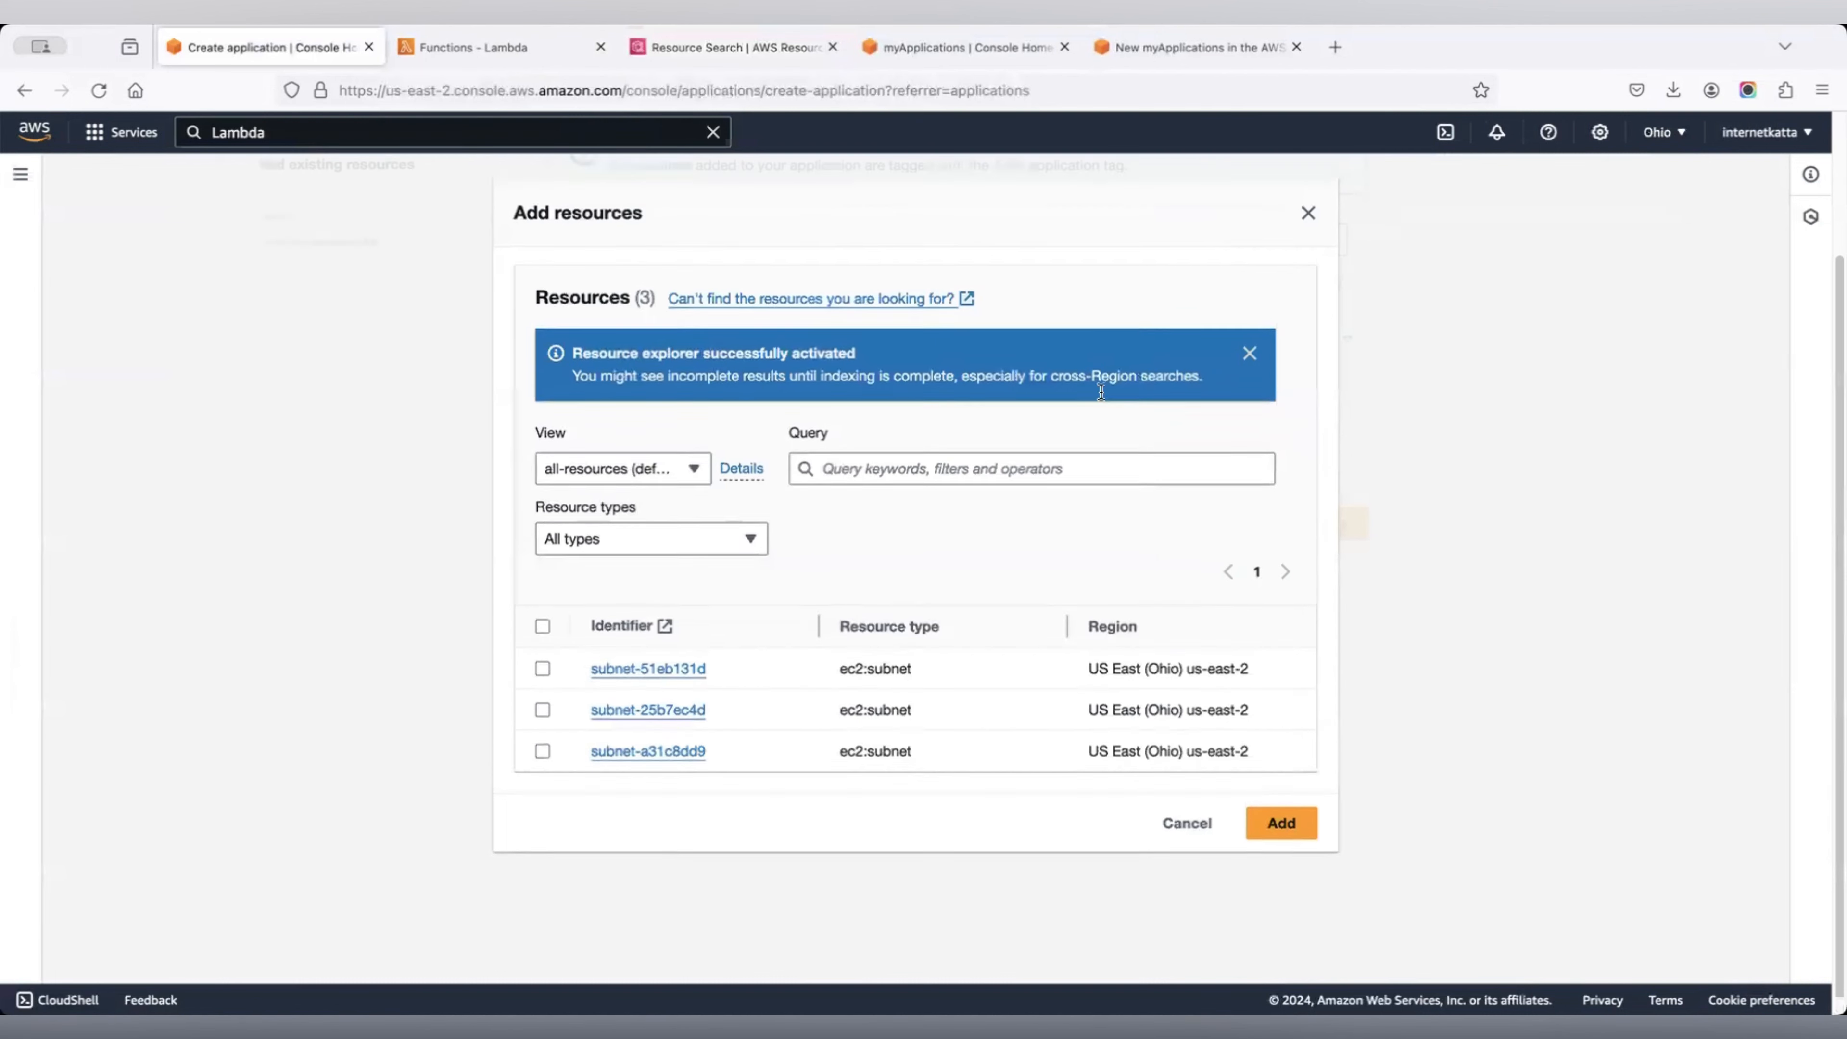
click(1318, 292)
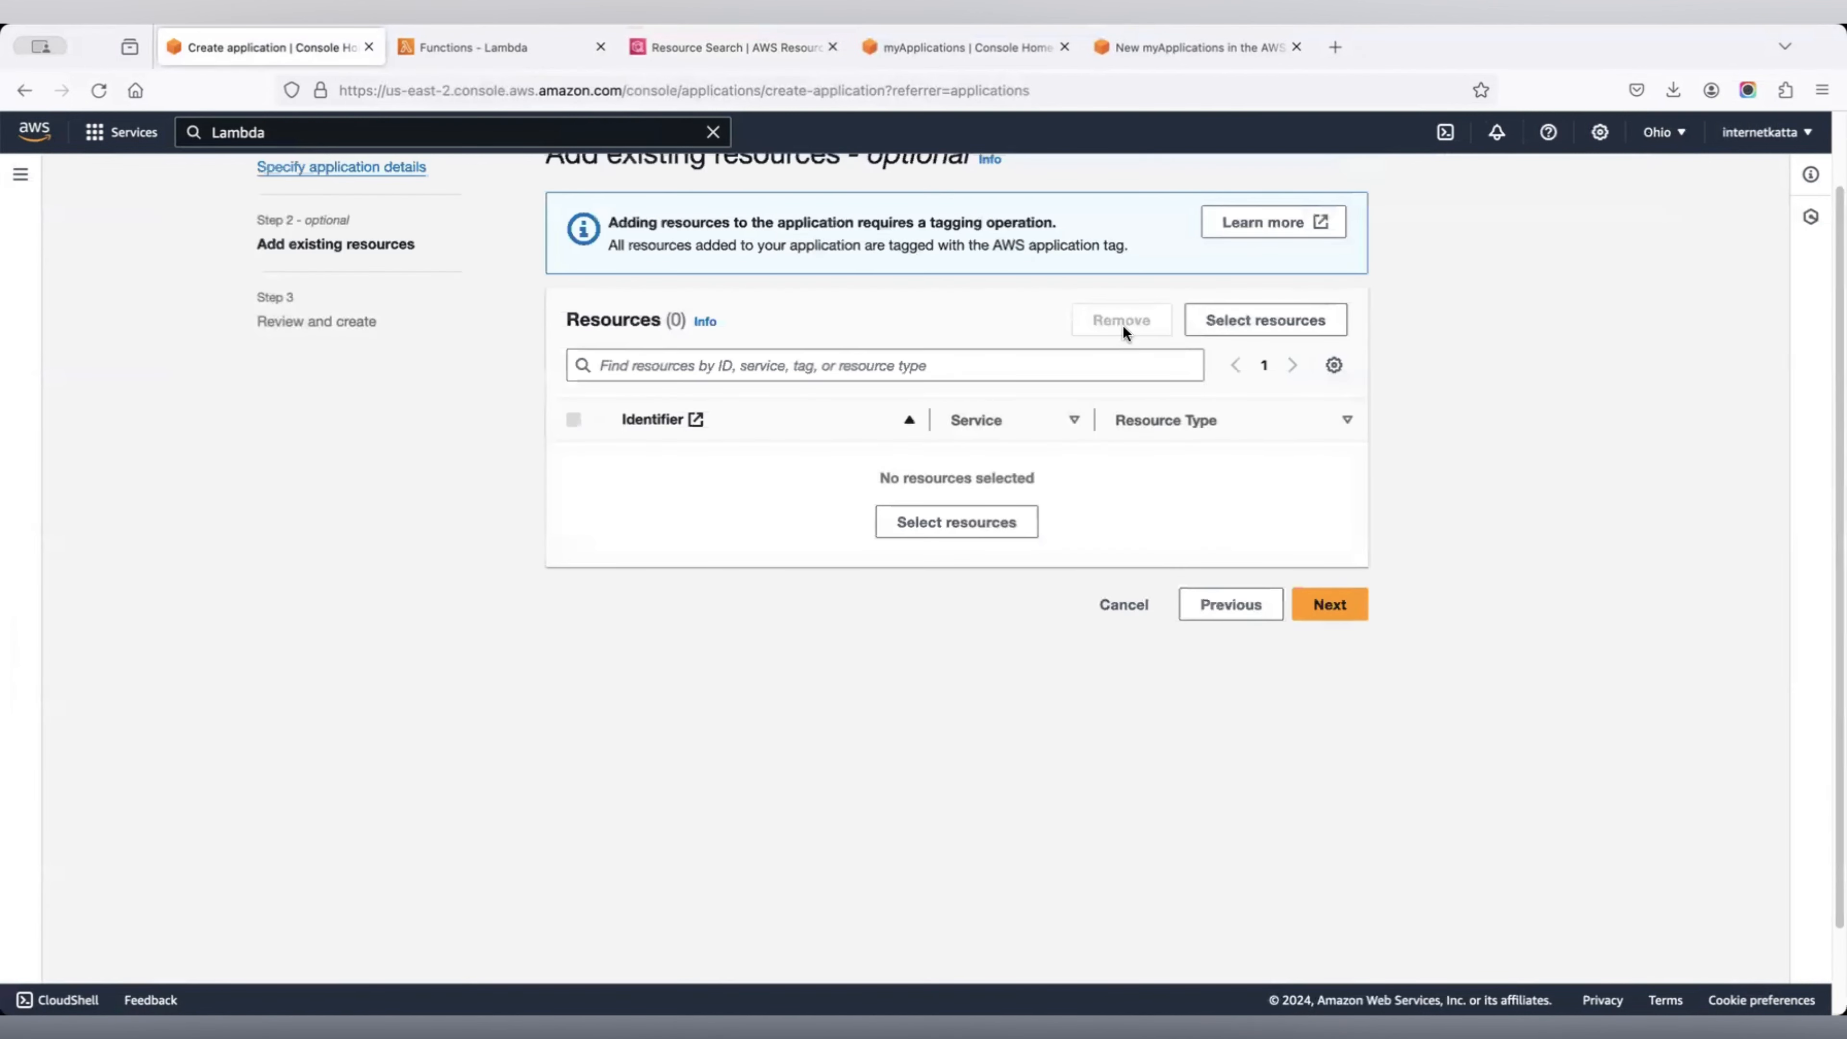
click(1266, 329)
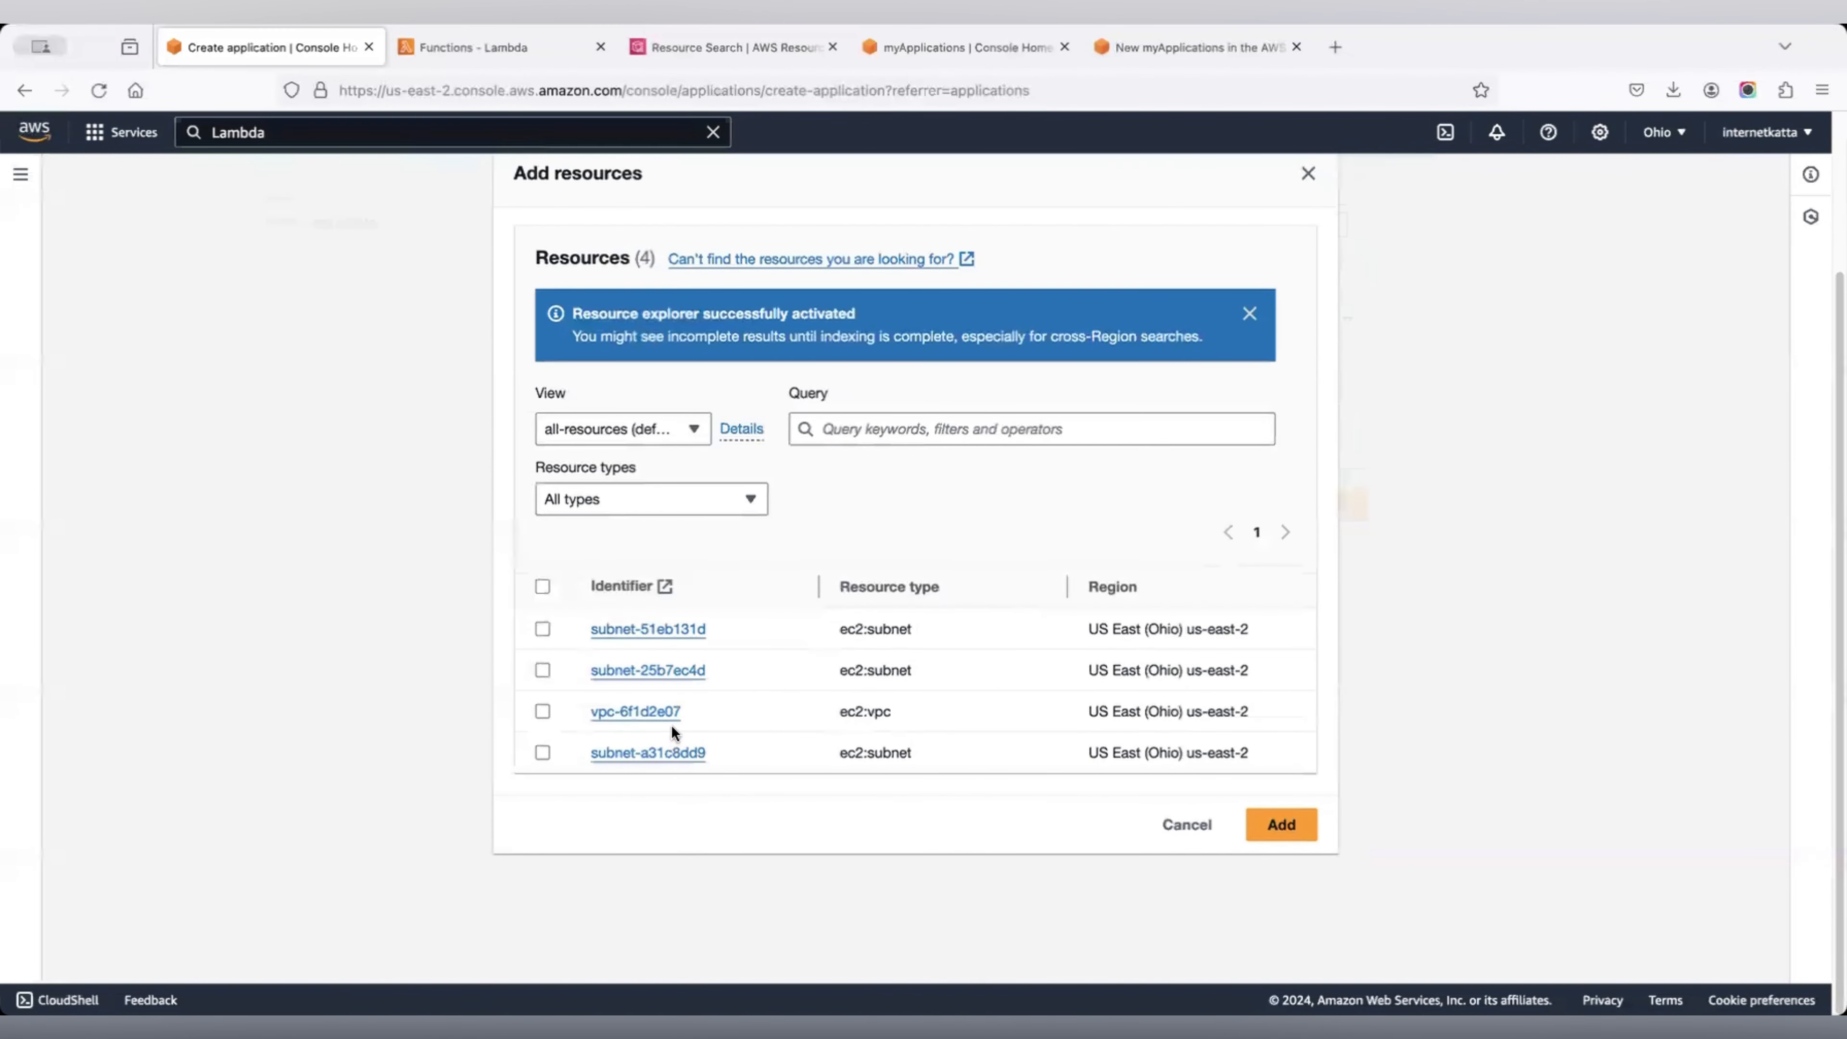
click(1307, 175)
click(507, 44)
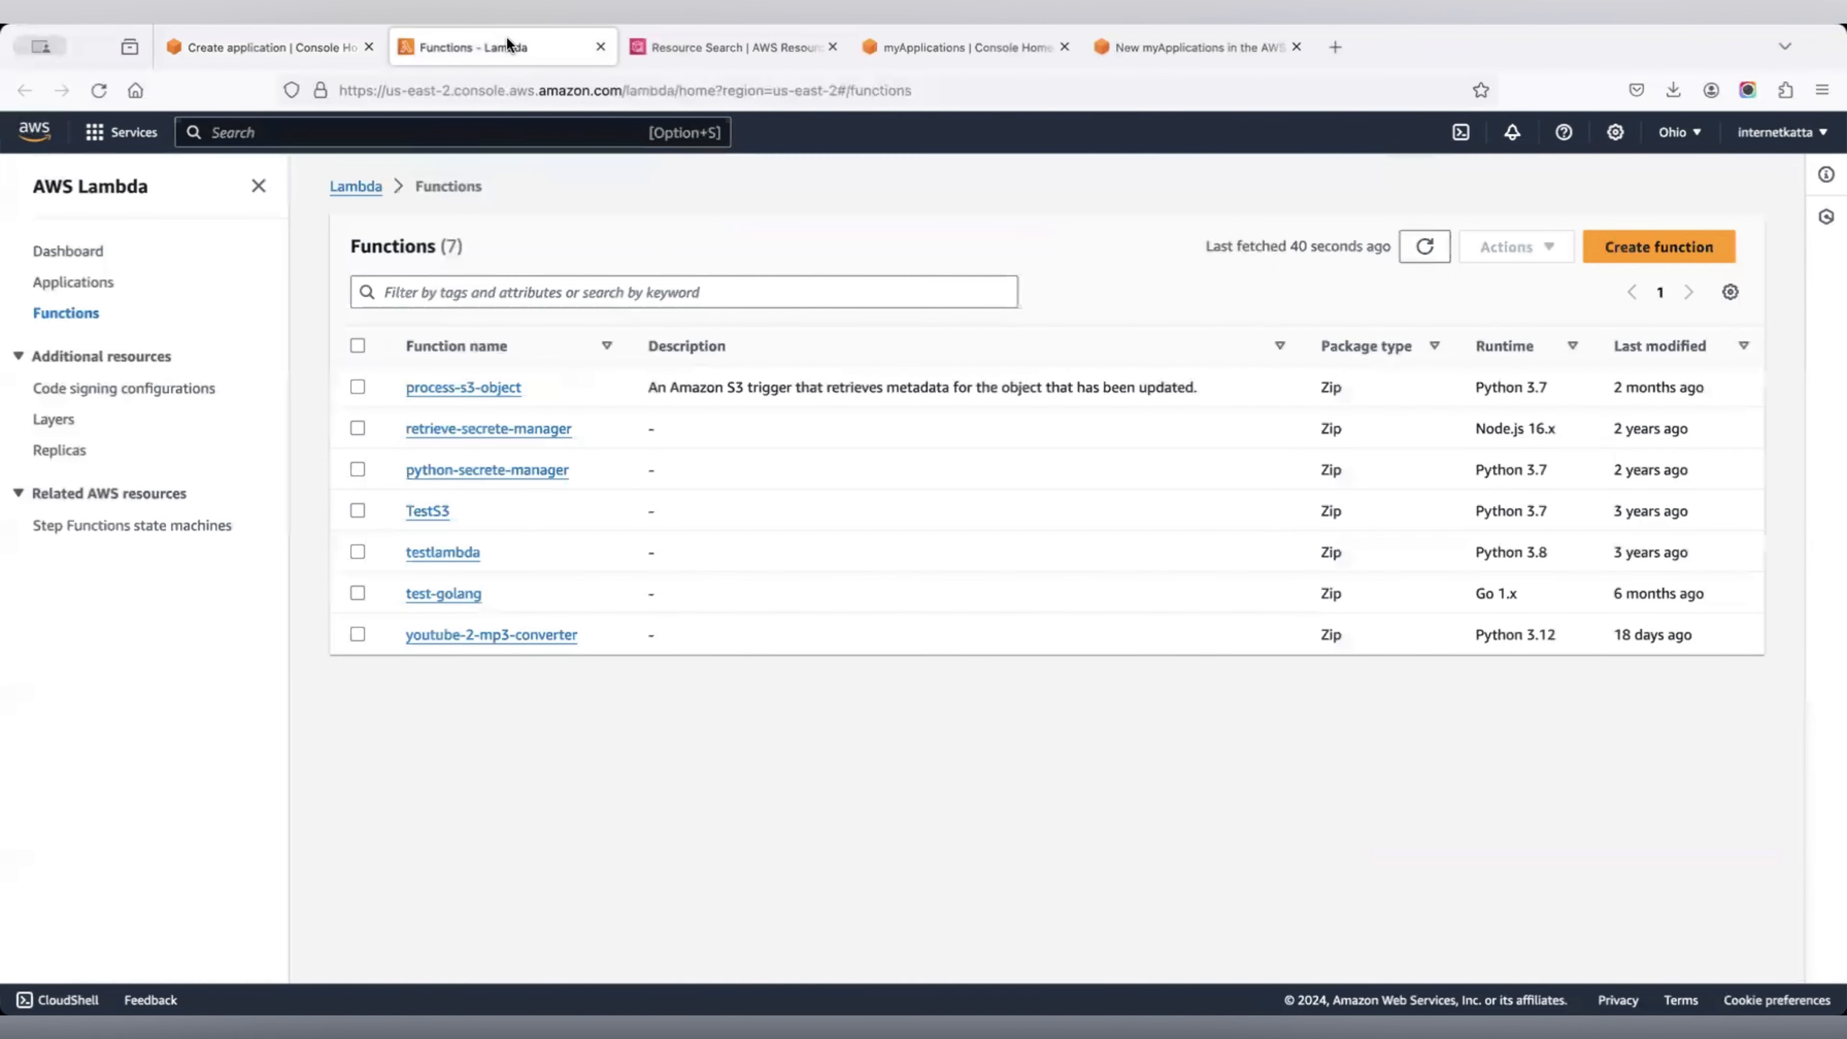
click(320, 40)
click(677, 37)
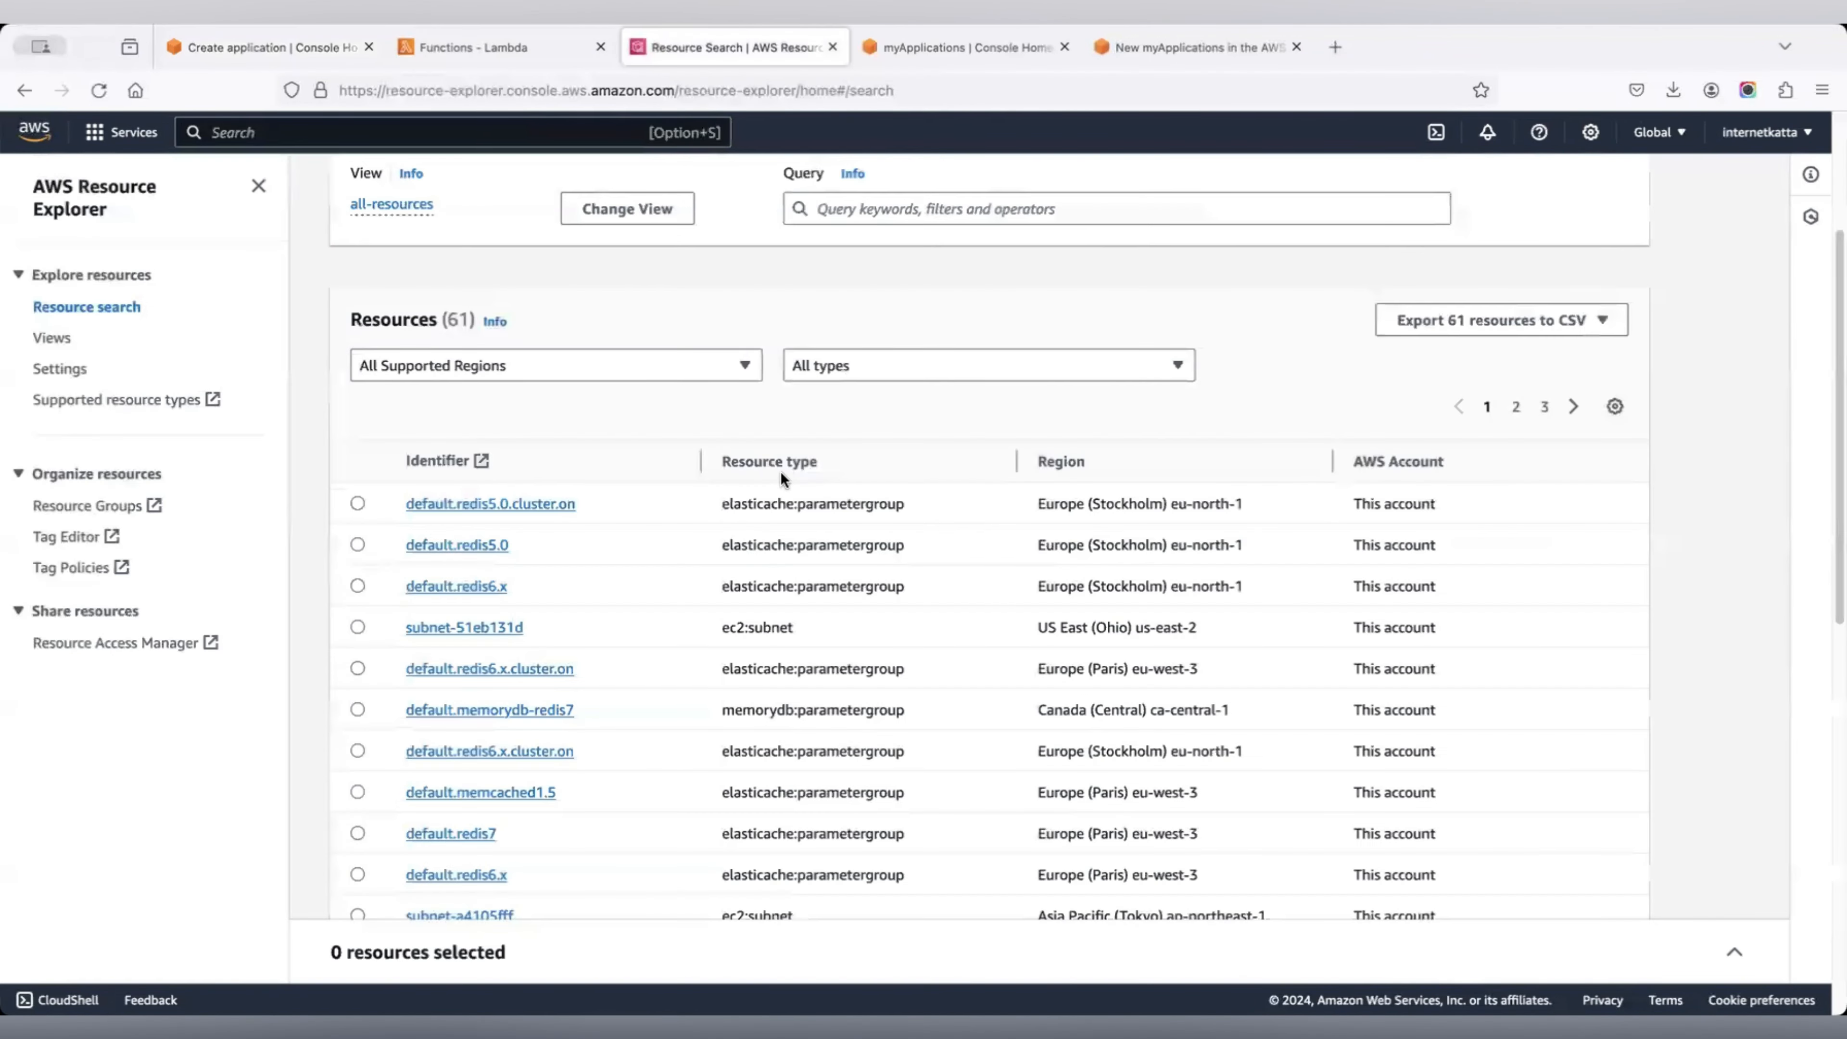
Reload the Resource Explorer search and scroll through the indexed resources.
scroll(1331, 277, up, 4)
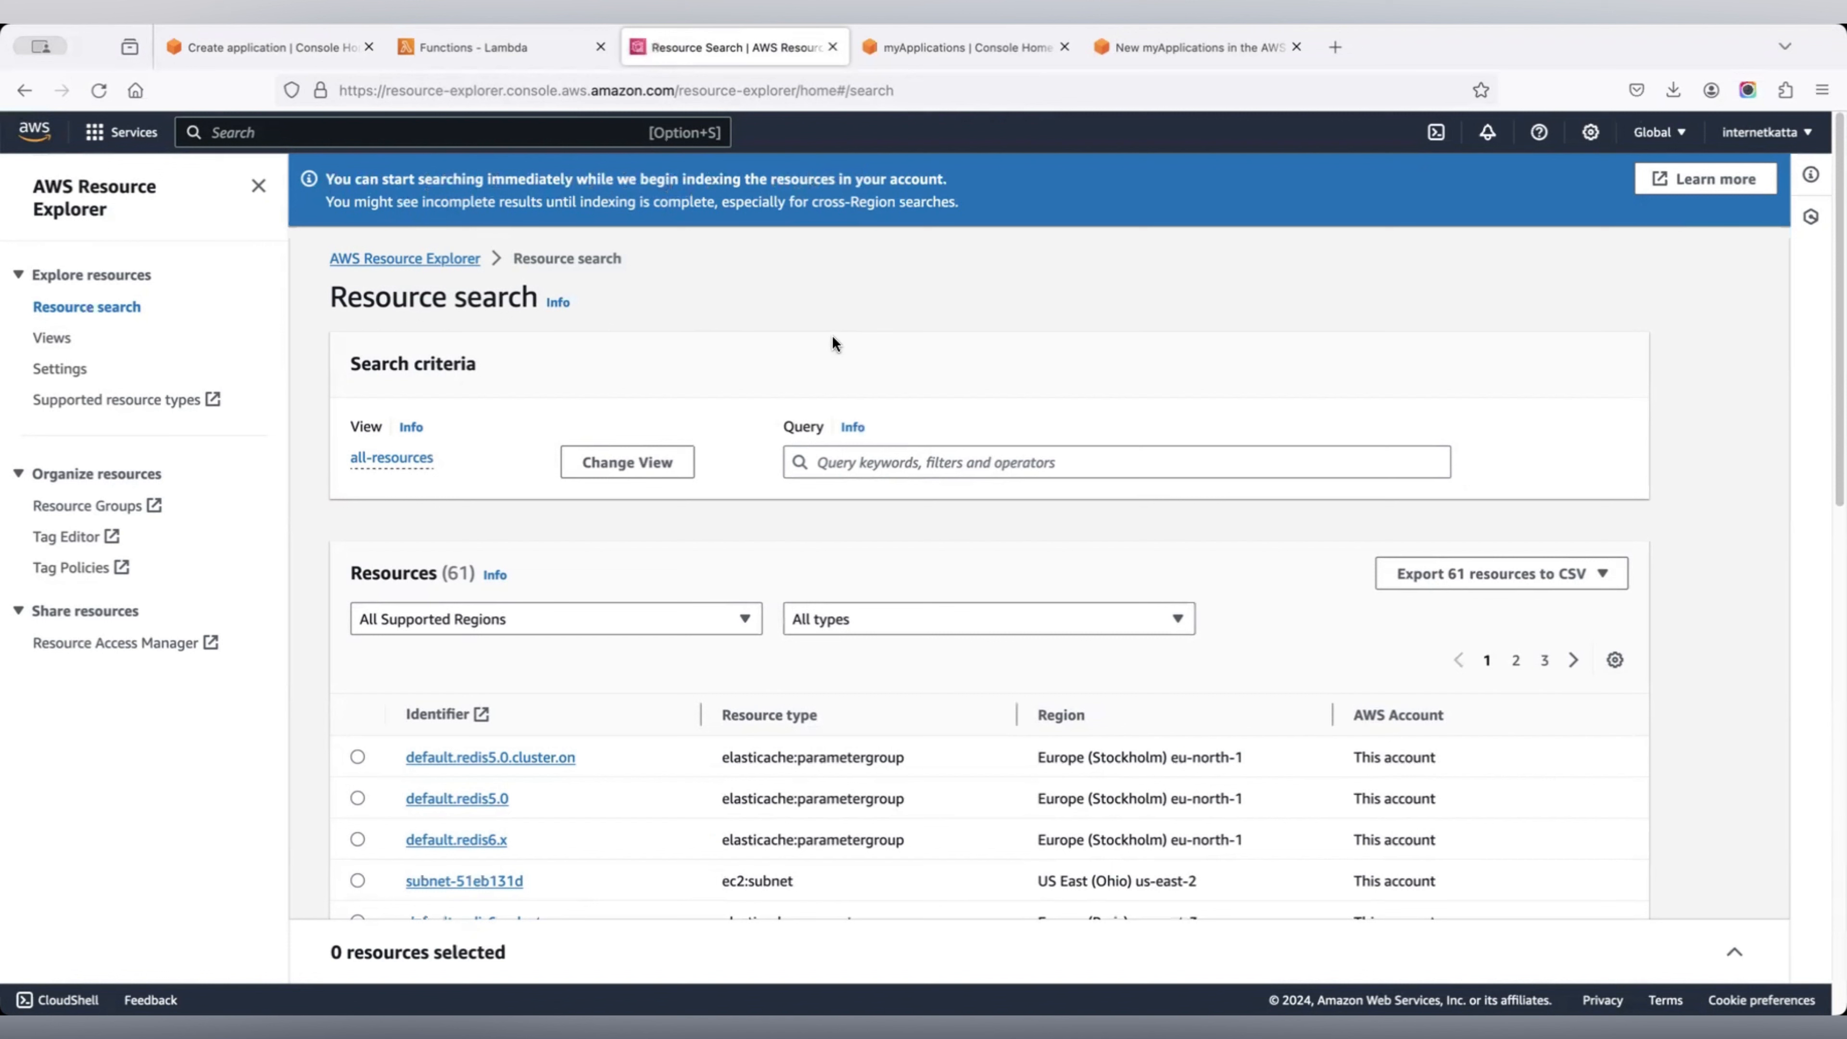
scroll(832, 336, down, 10)
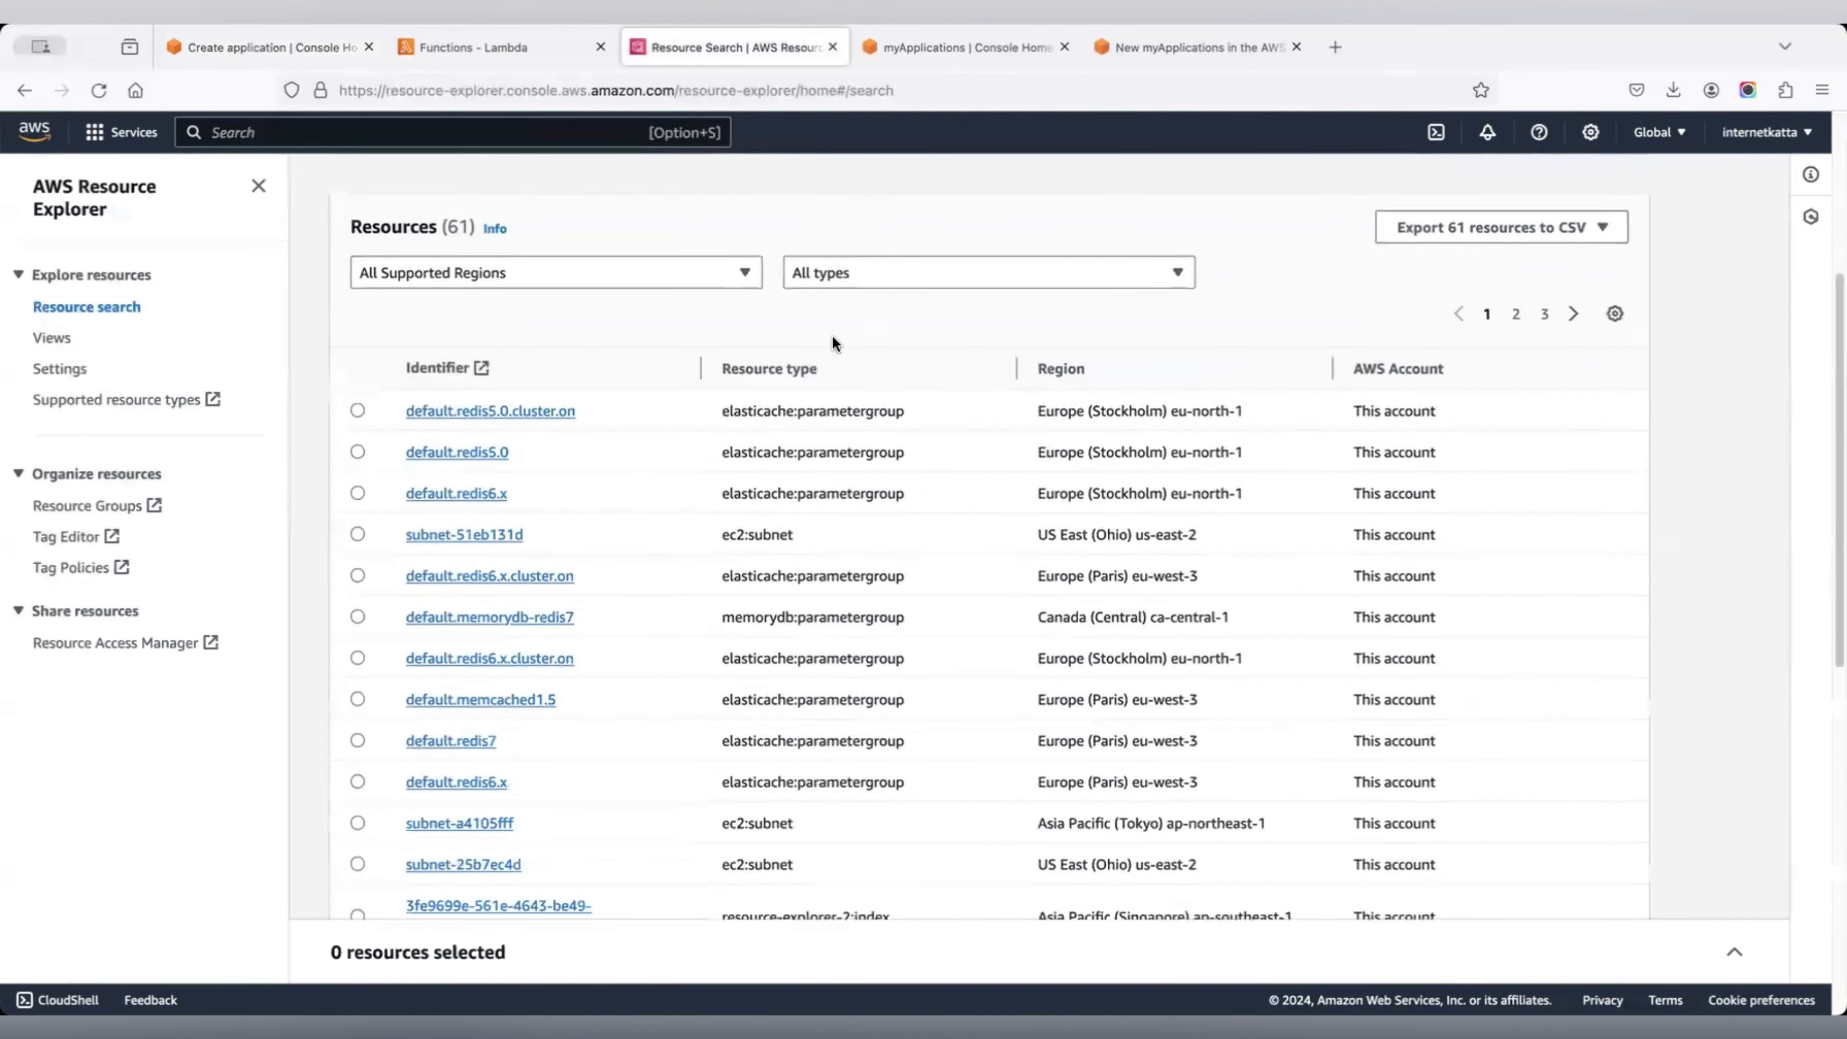
scroll(833, 342, down, 7)
scroll(833, 342, up, 6)
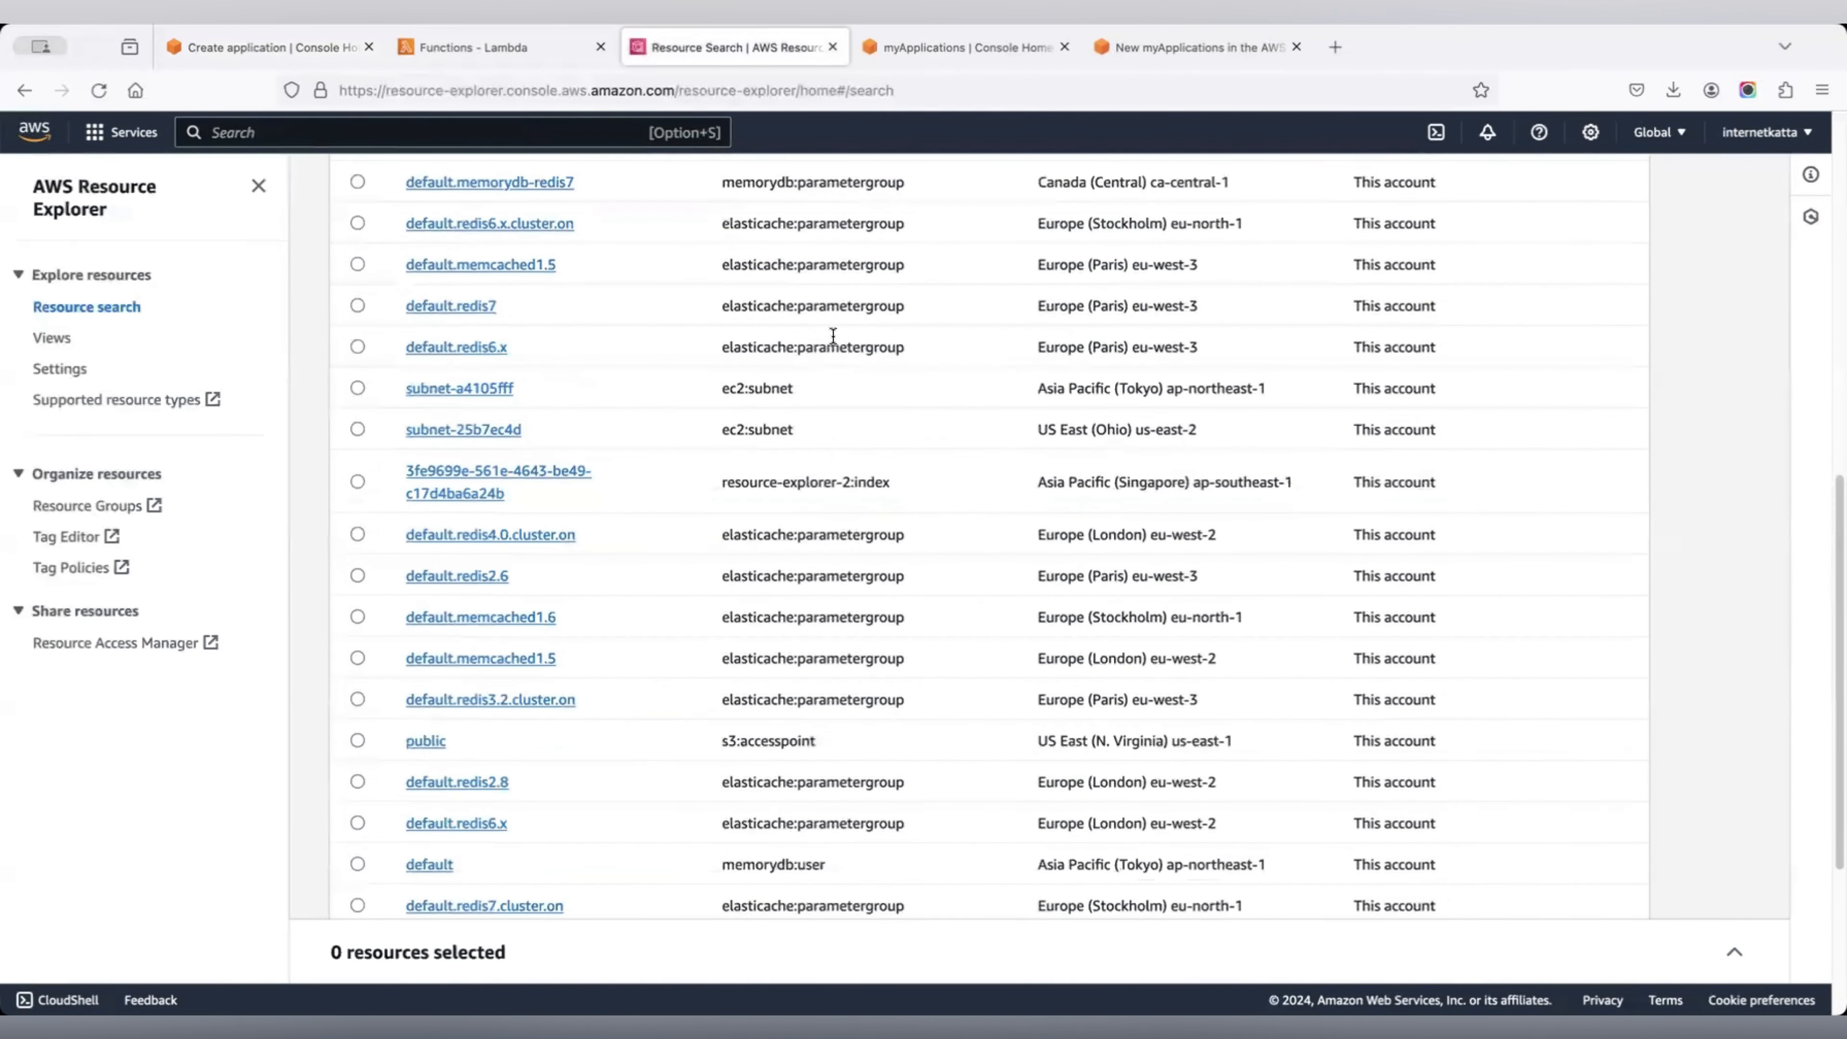
click(98, 90)
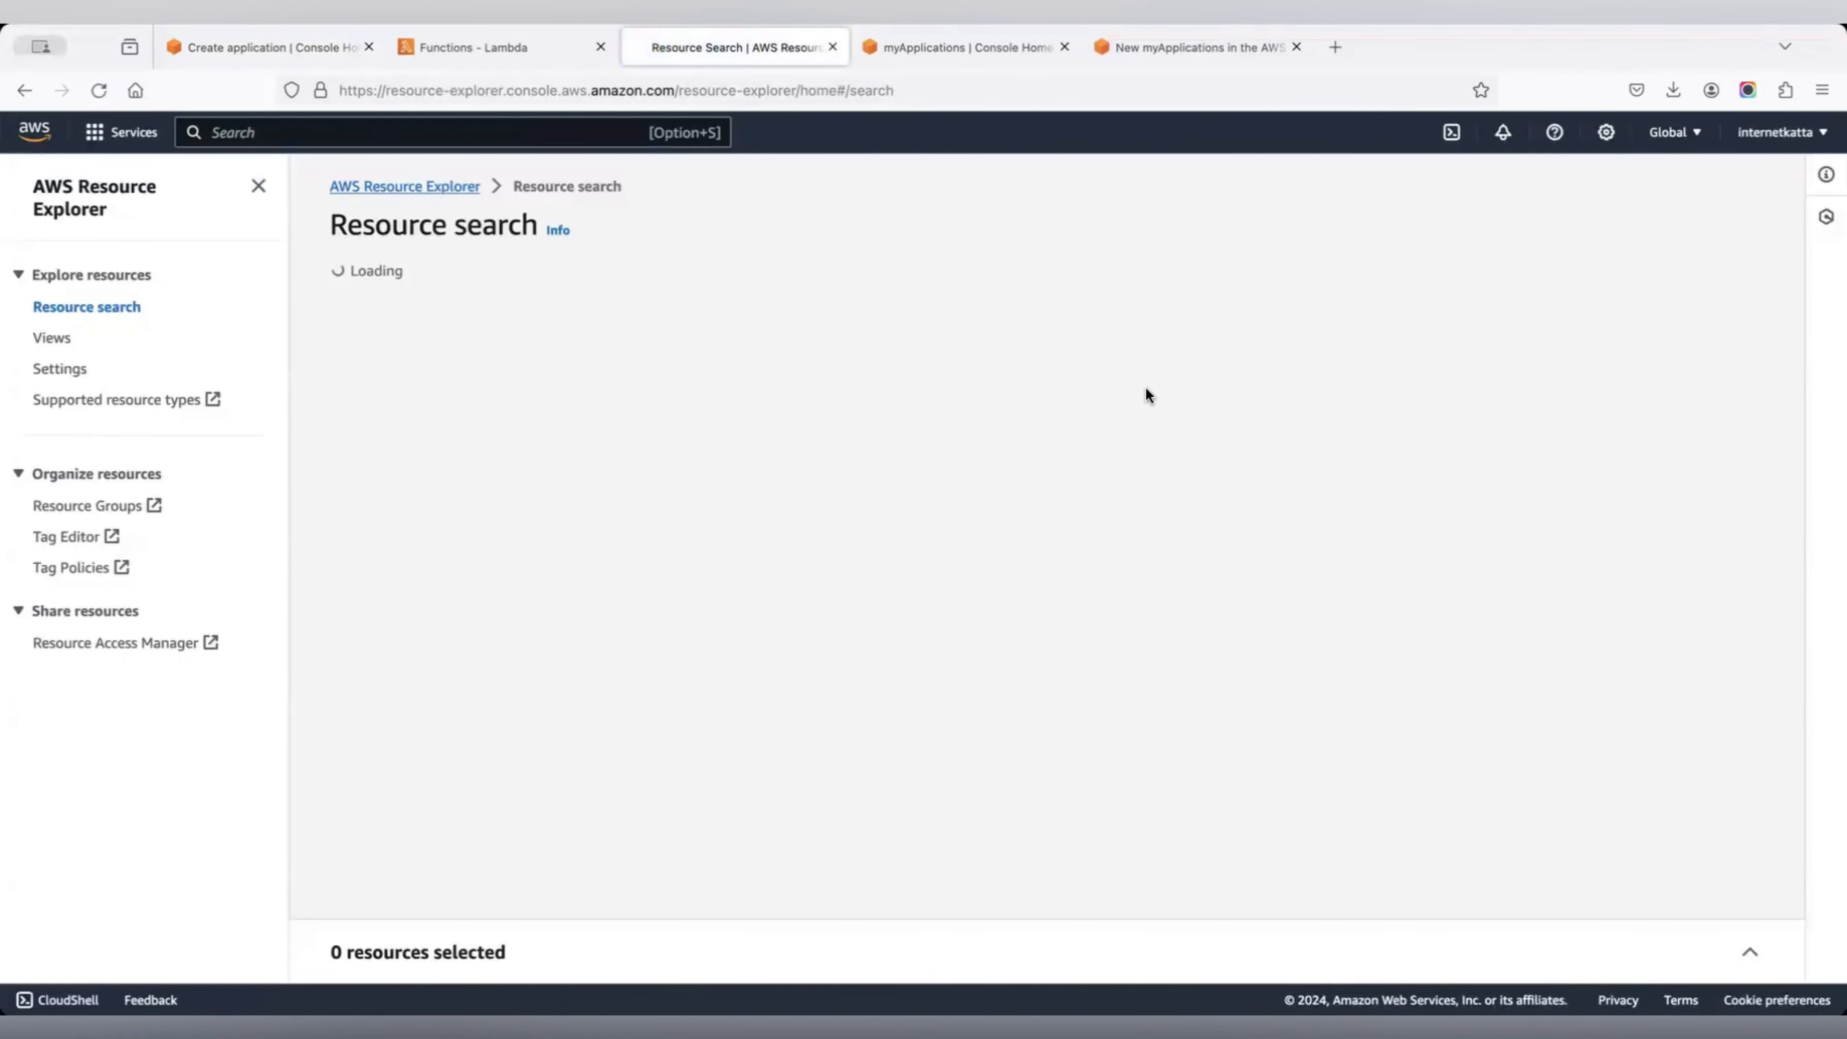
scroll(1156, 416, down, 10)
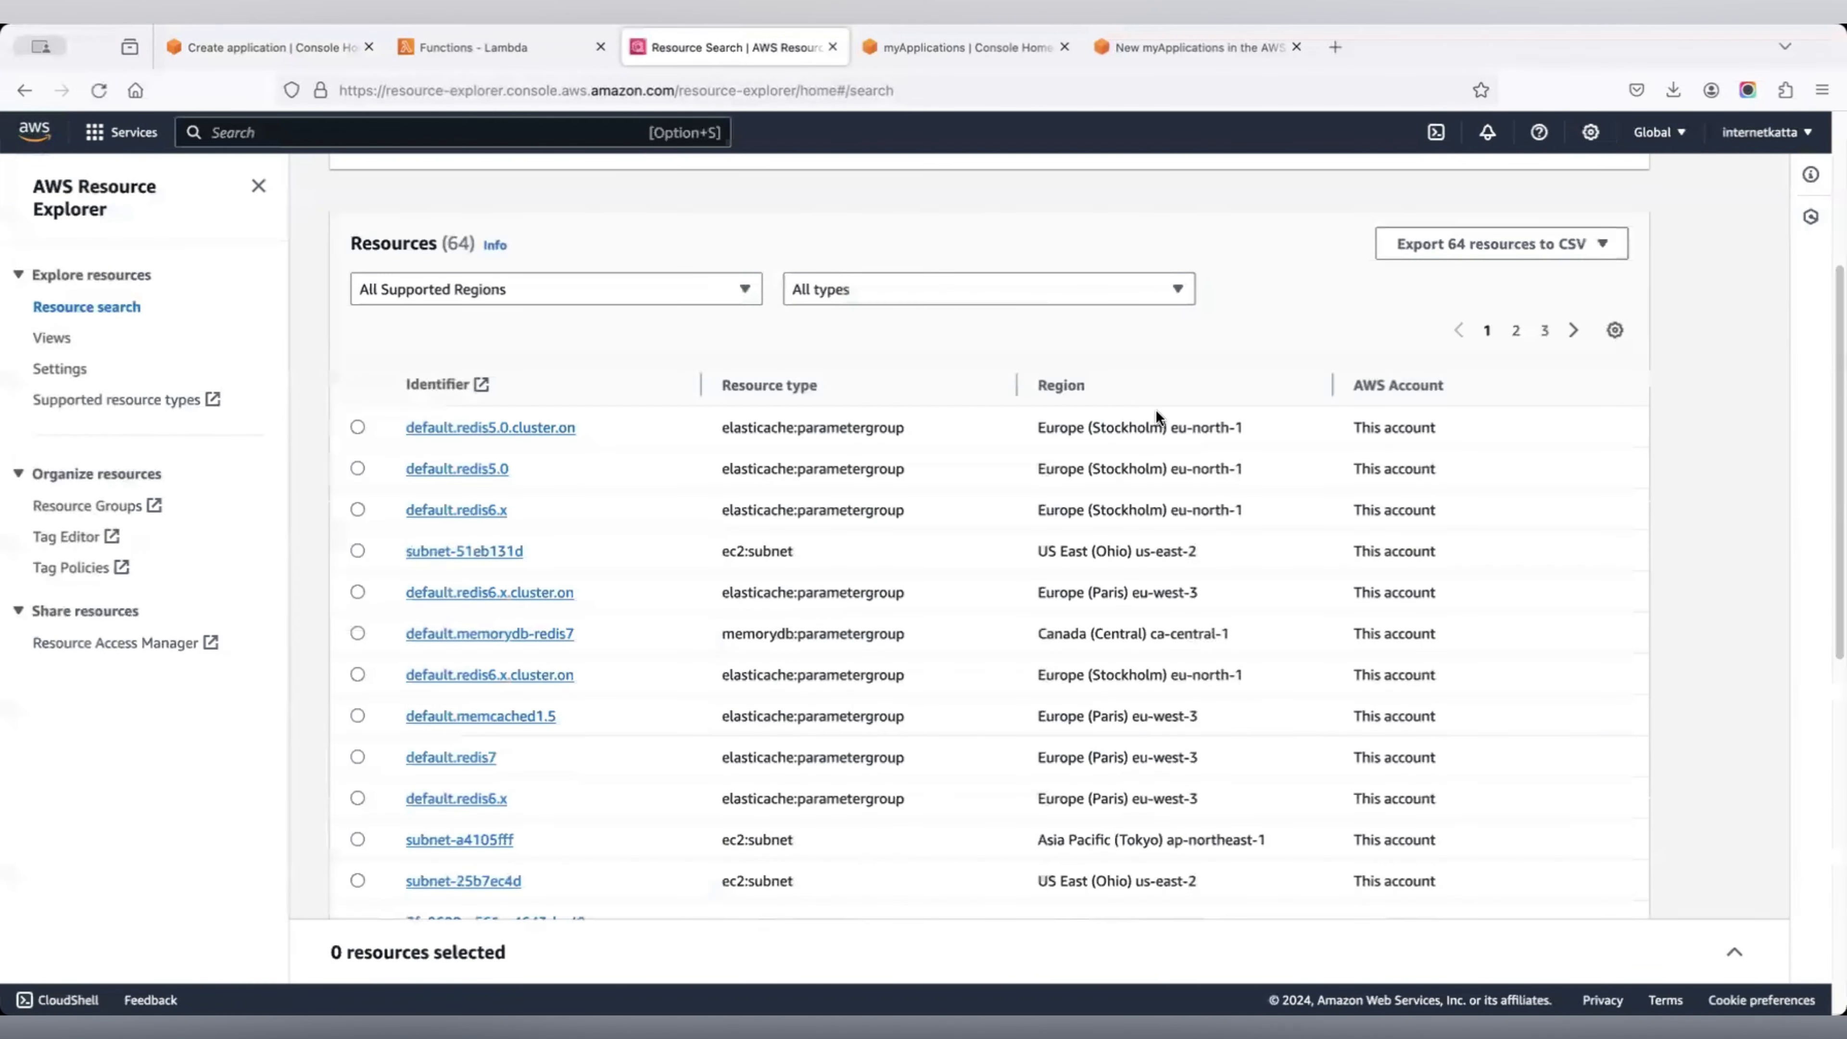
scroll(1156, 415, down, 5)
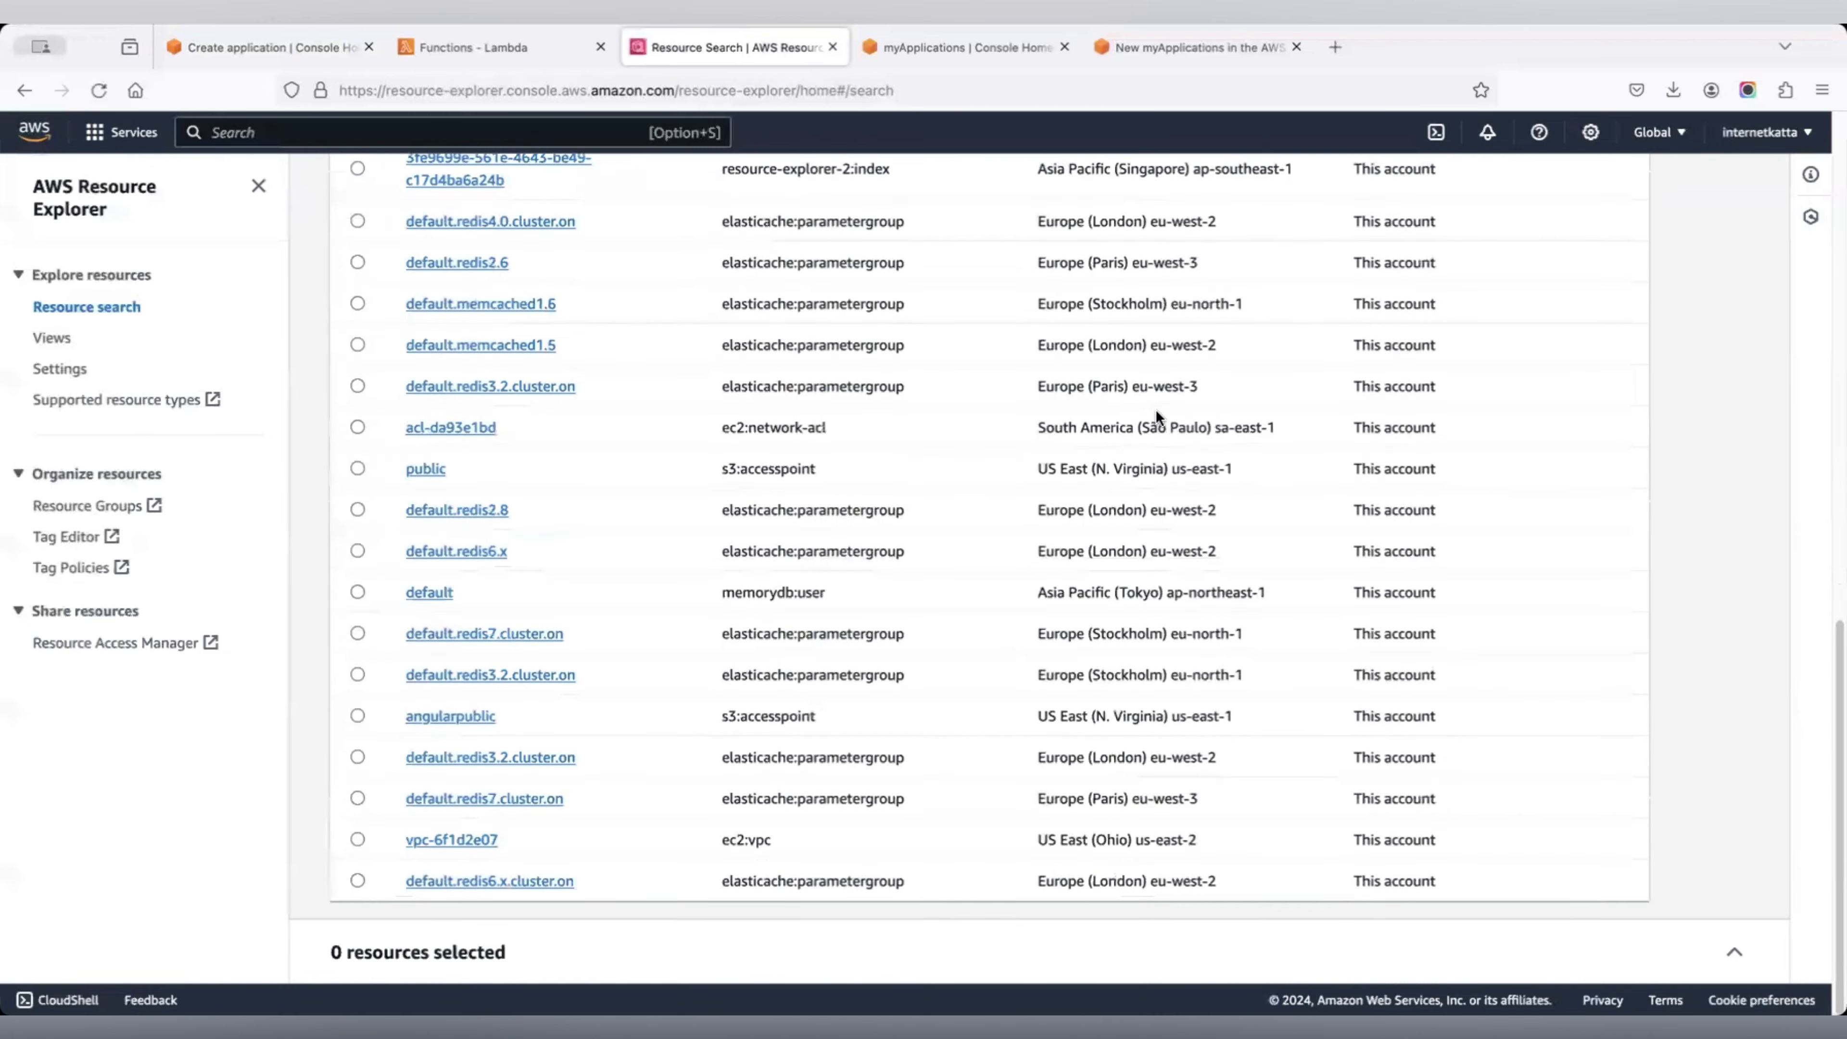
scroll(1156, 416, up, 15)
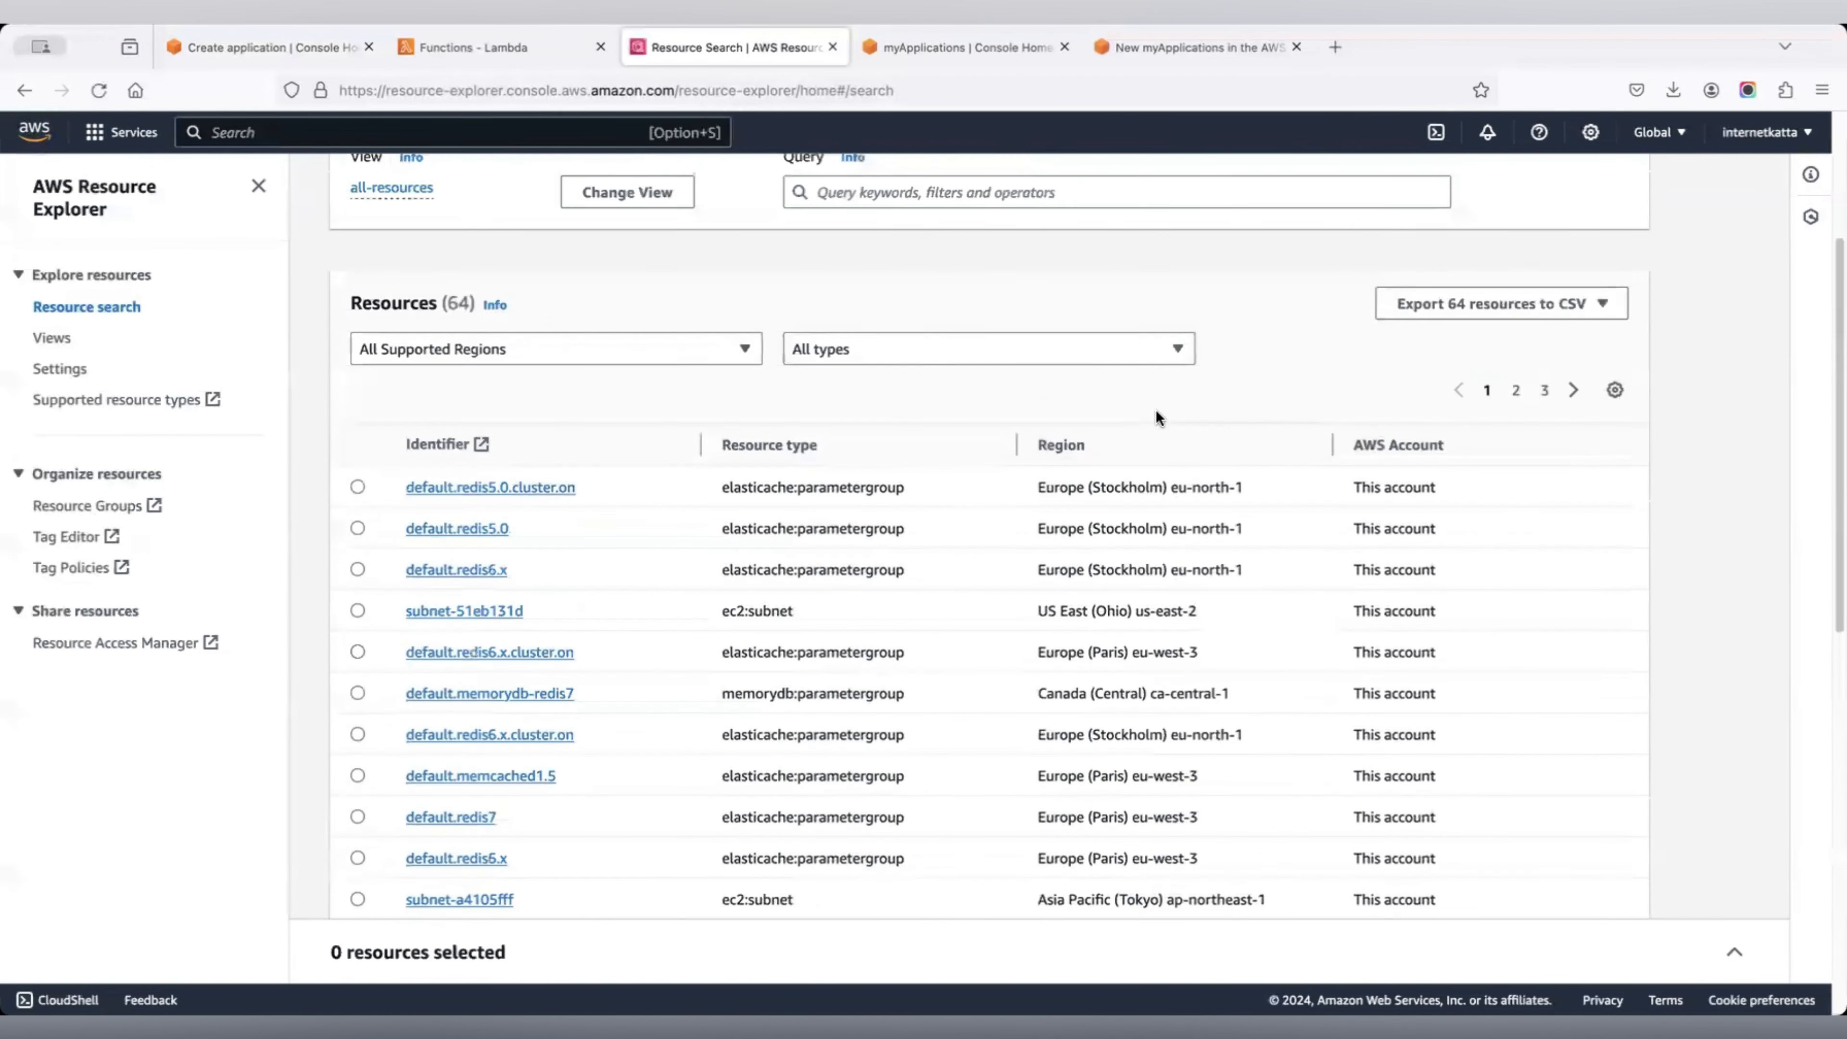
scroll(1156, 416, up, 2)
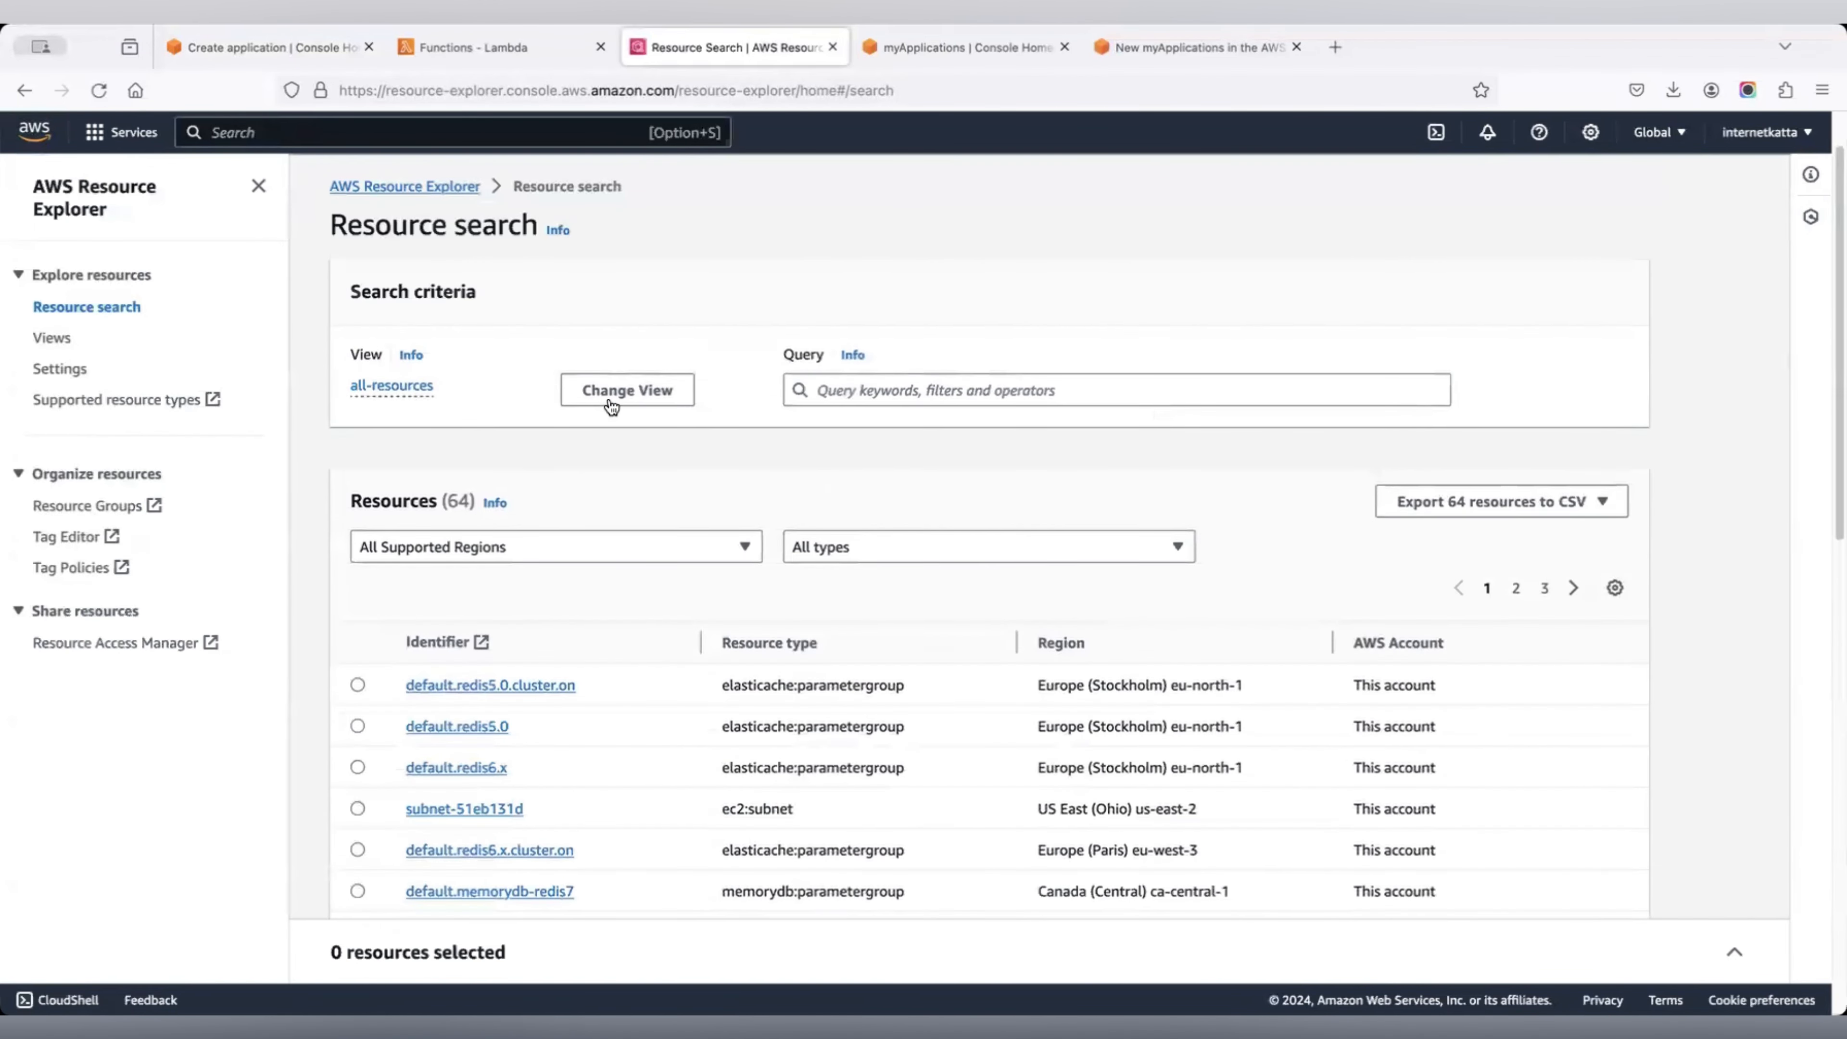
Inspect the all-resources view details twice, closing the panel each time.
click(399, 387)
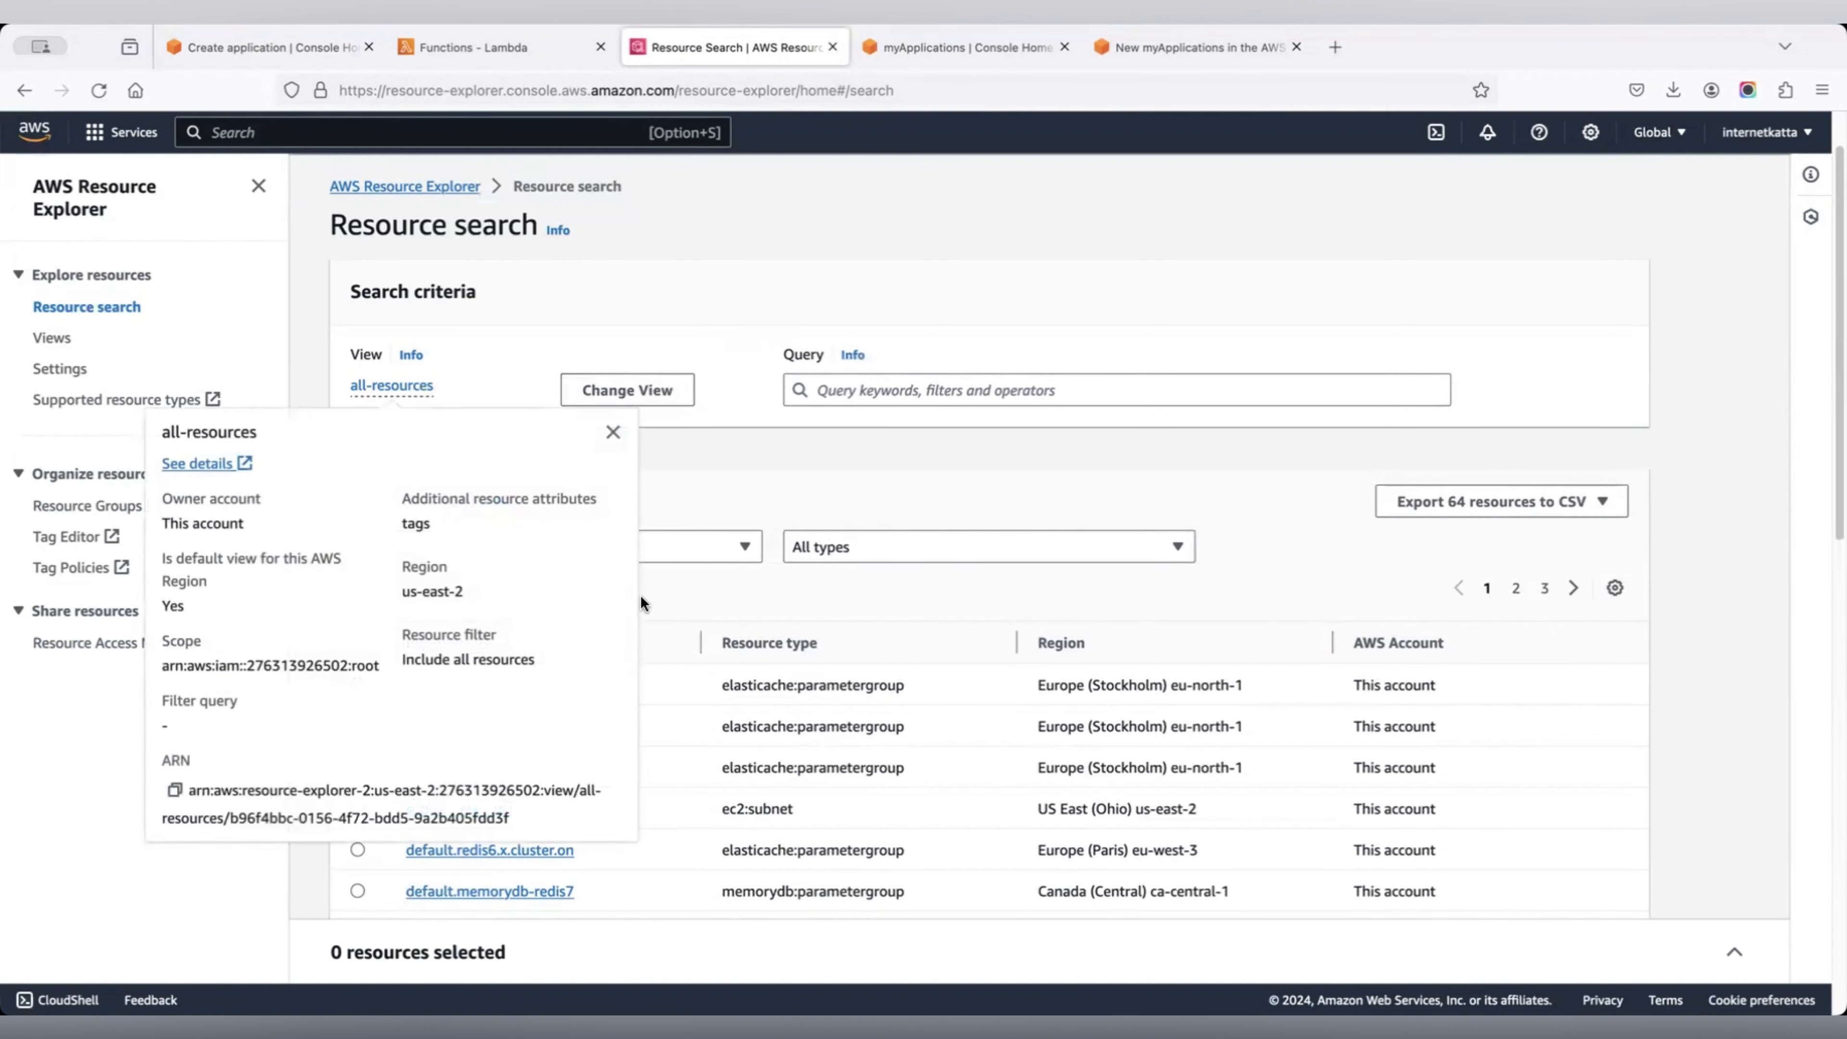
click(790, 309)
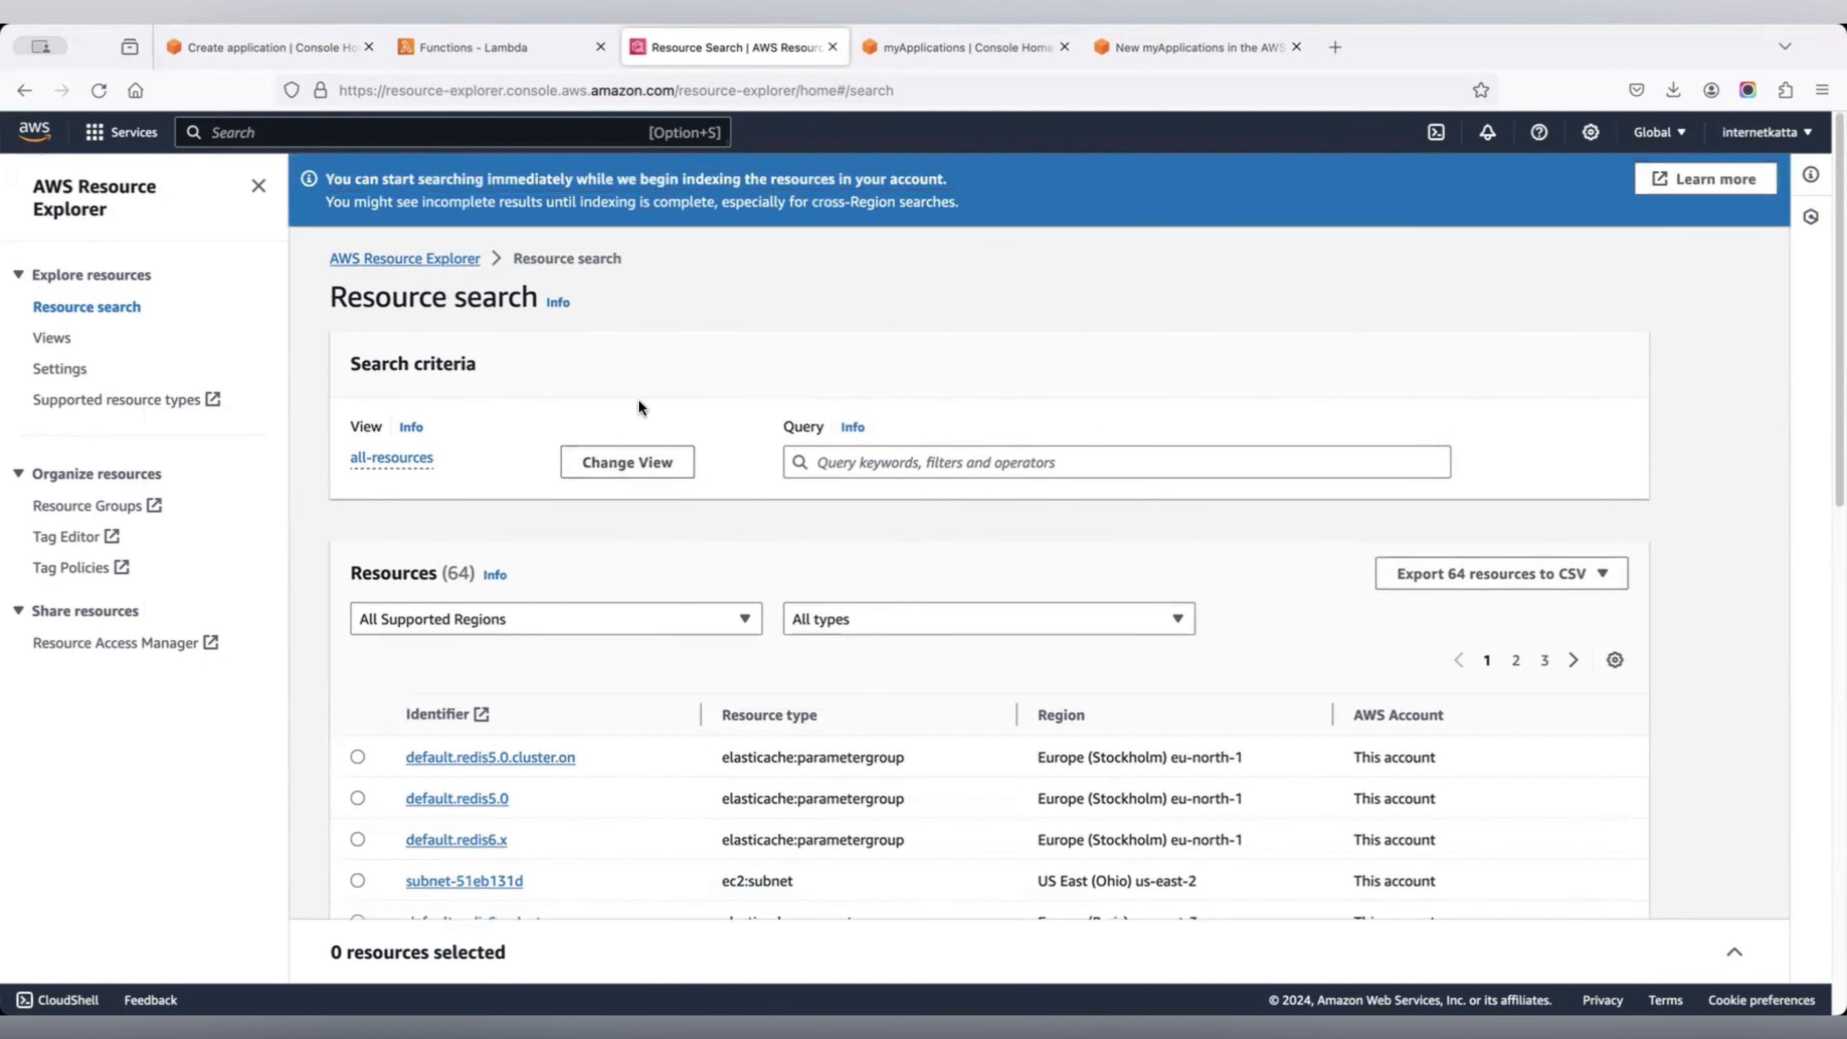
click(378, 464)
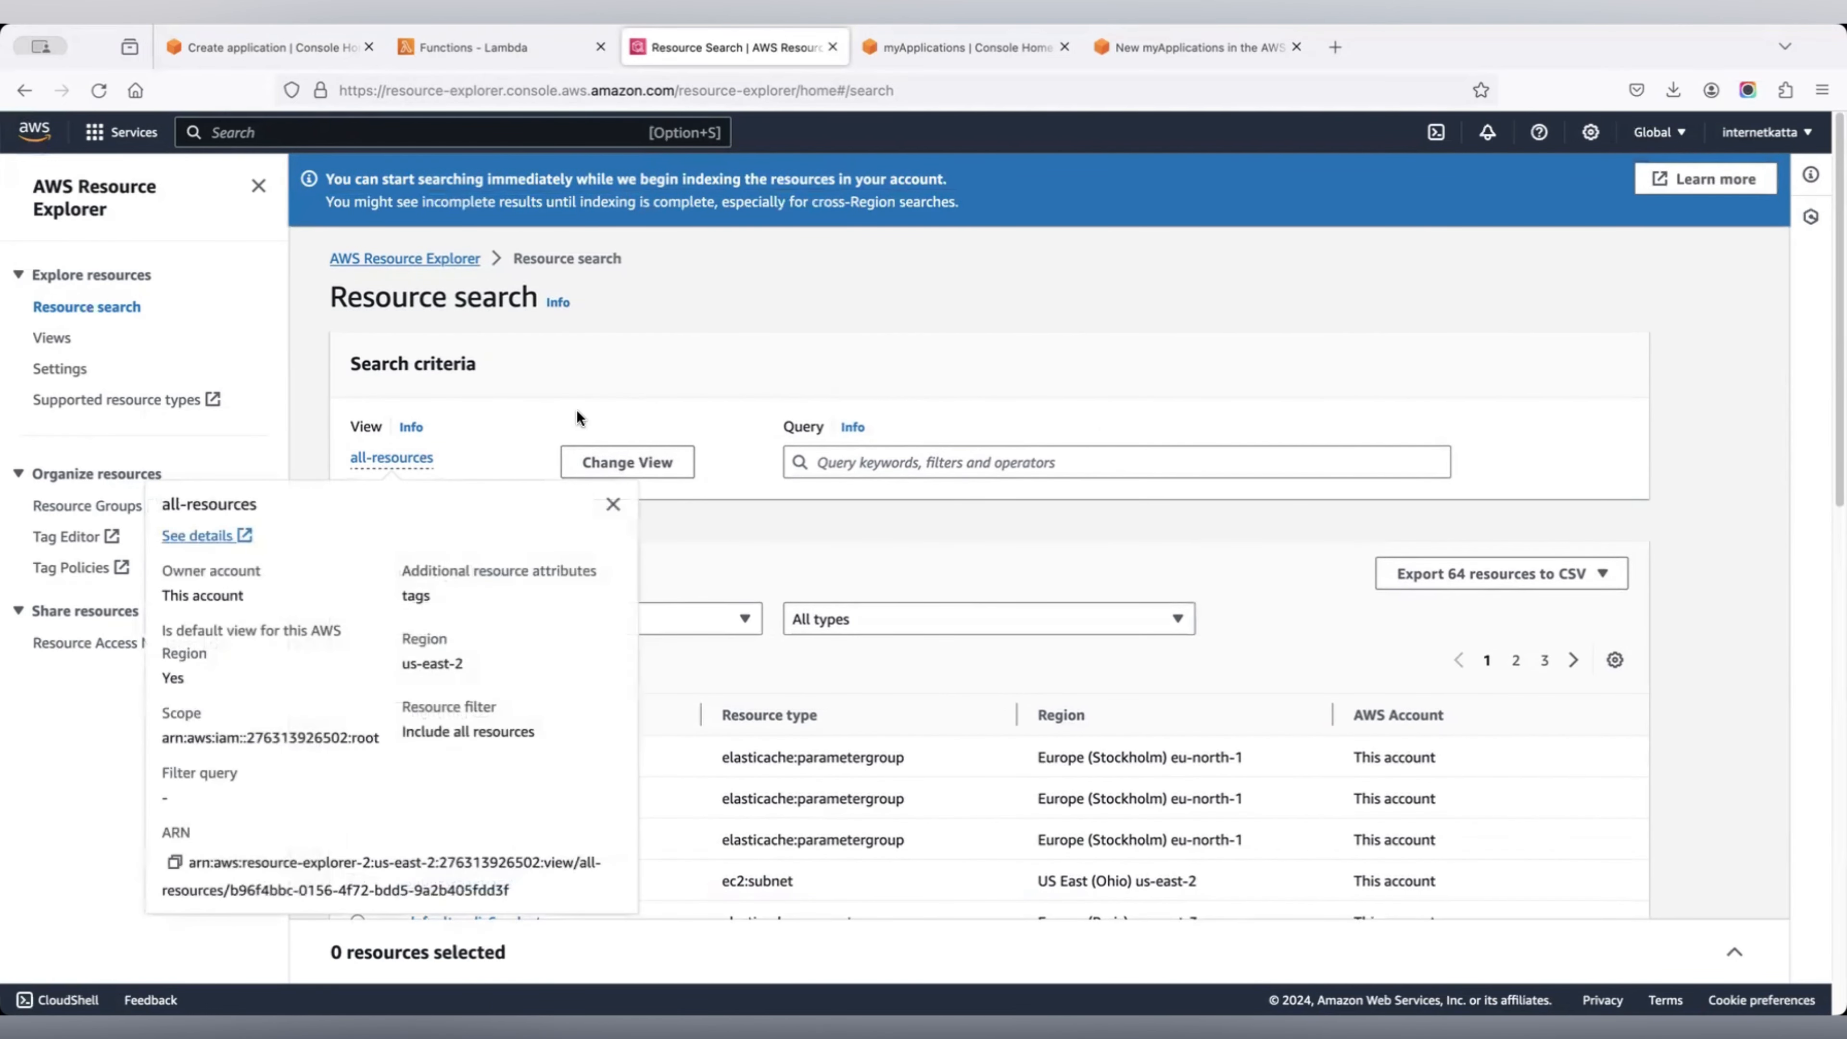
click(849, 317)
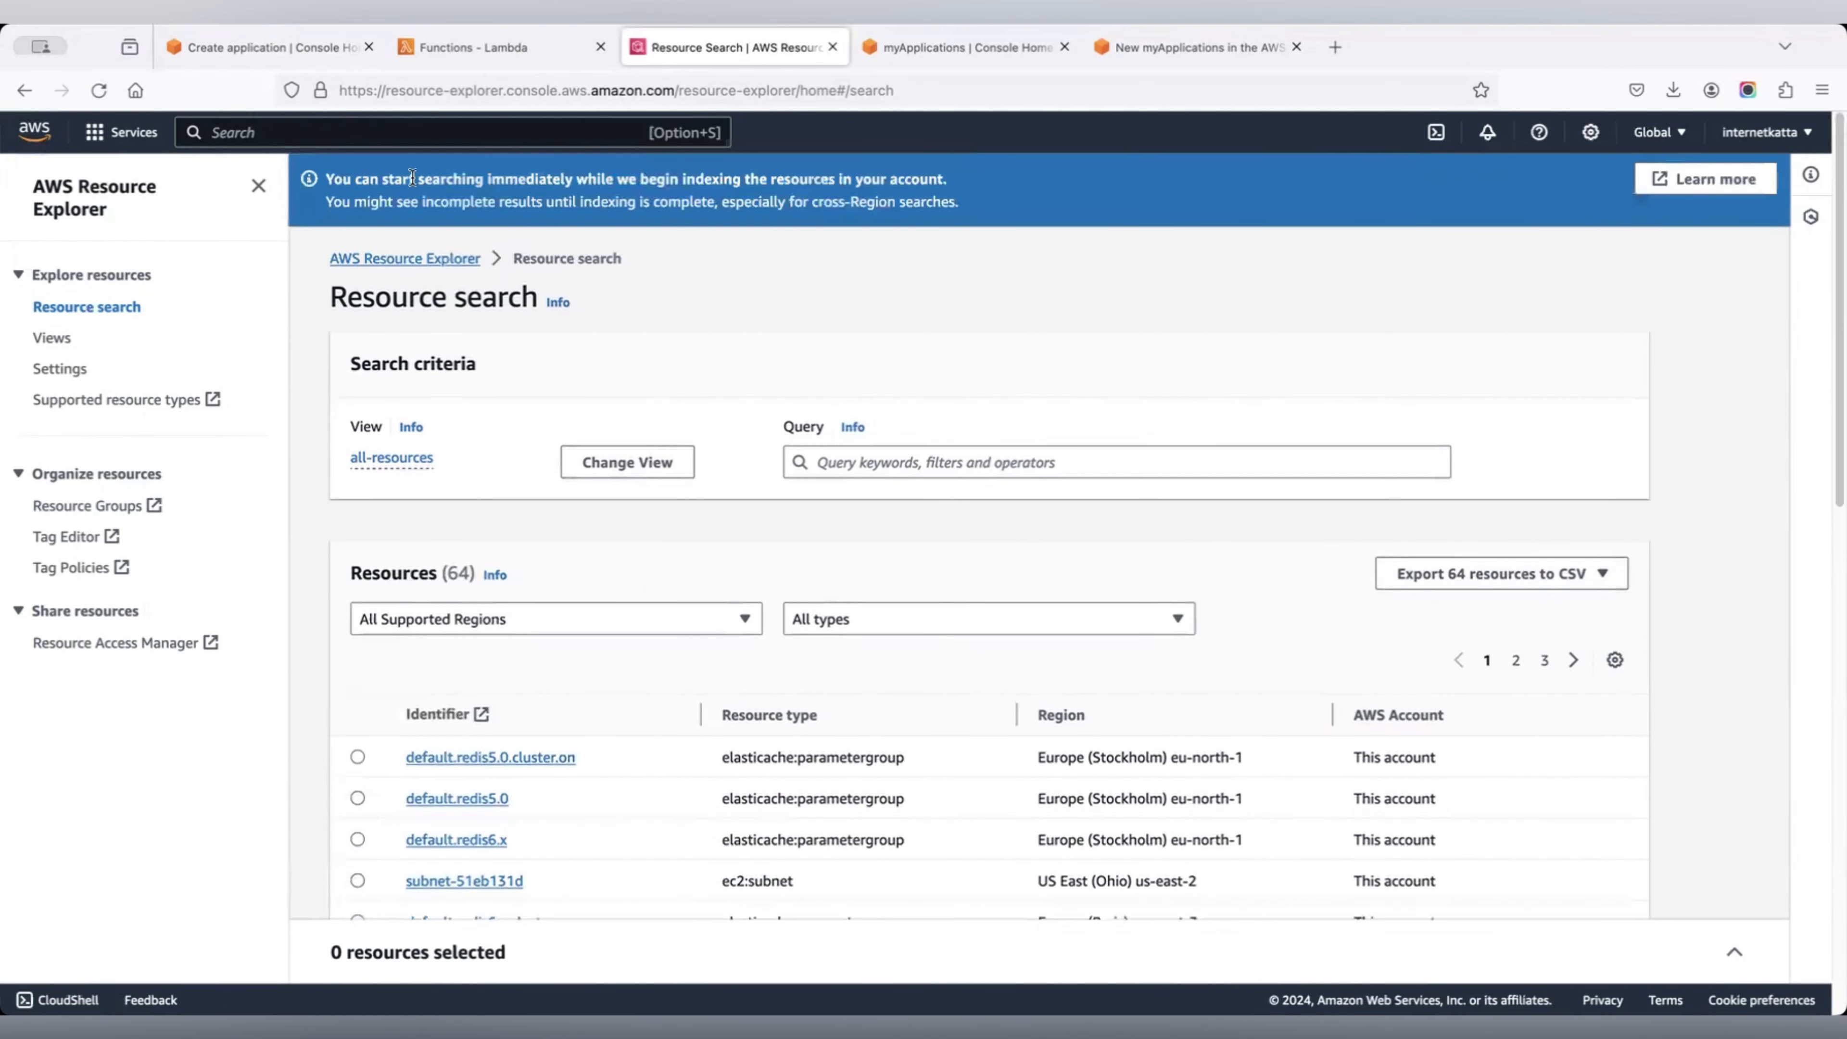
Reload the search until 66 resources, including vpc-6f1d2e07, appear, then return to application creation.
click(105, 92)
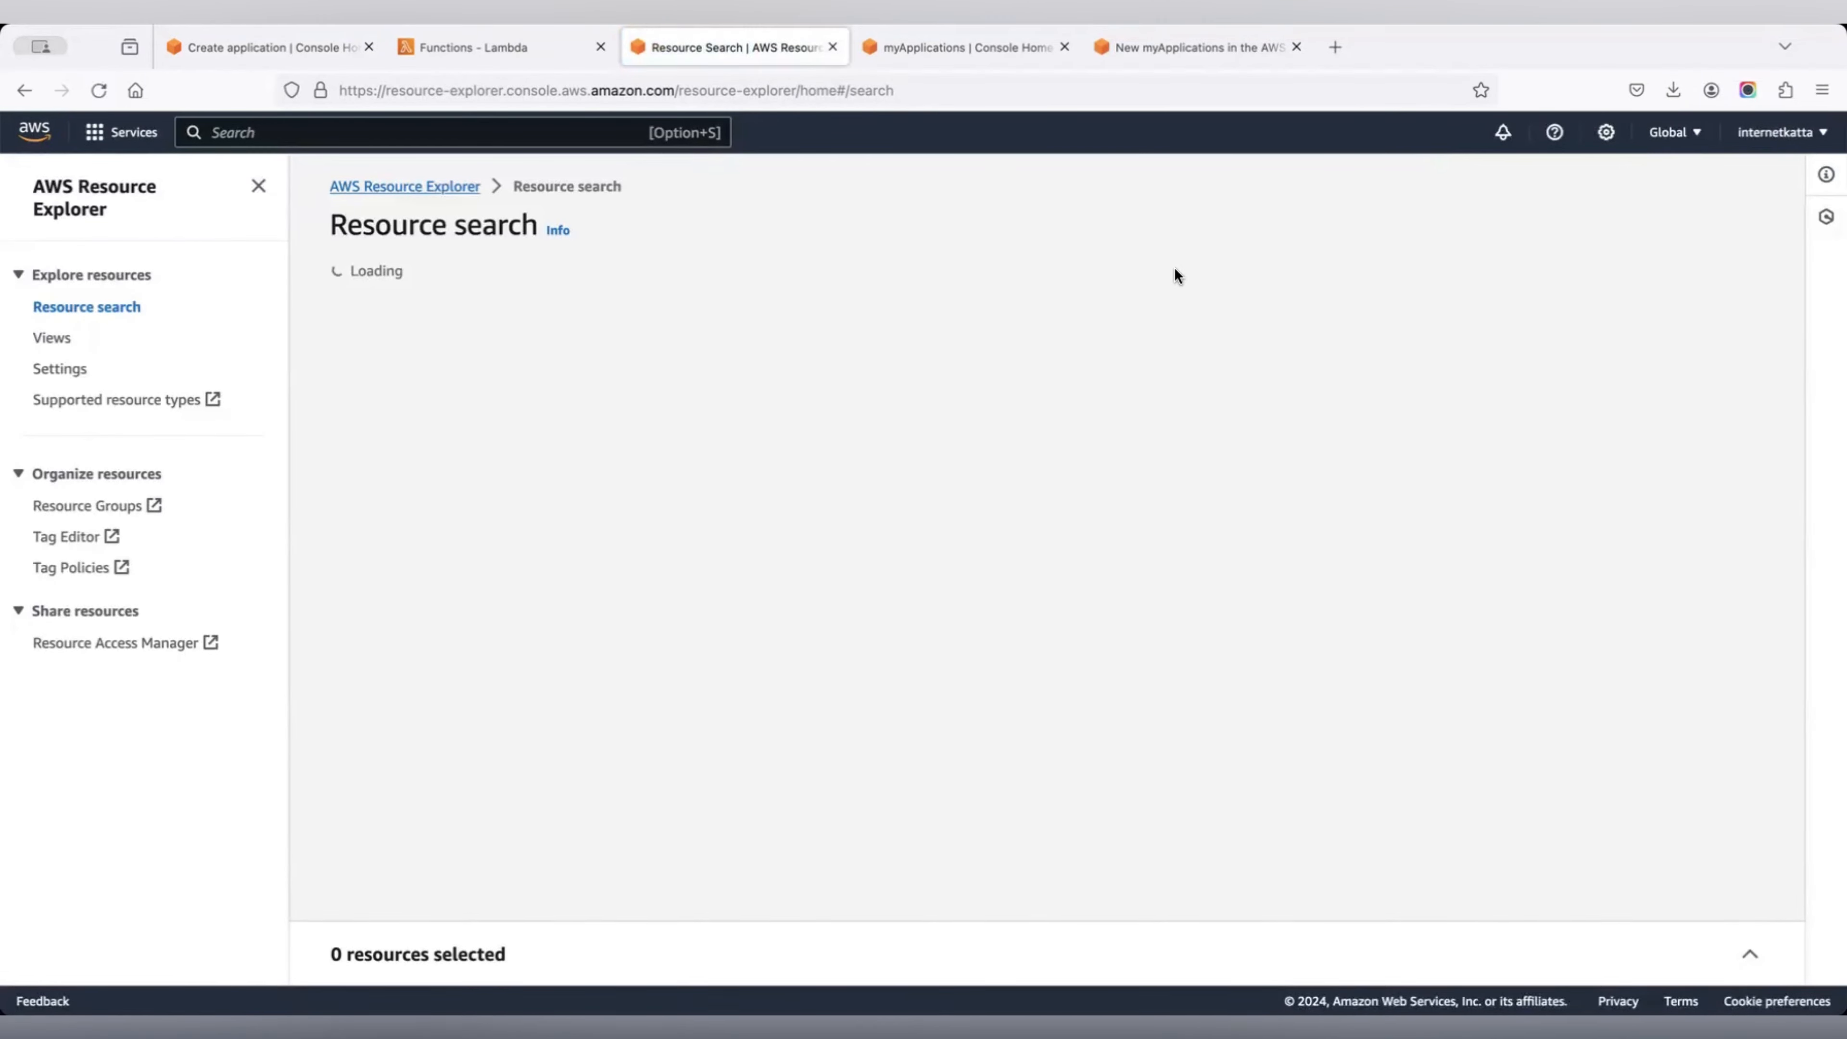
scroll(1185, 296, down, 4)
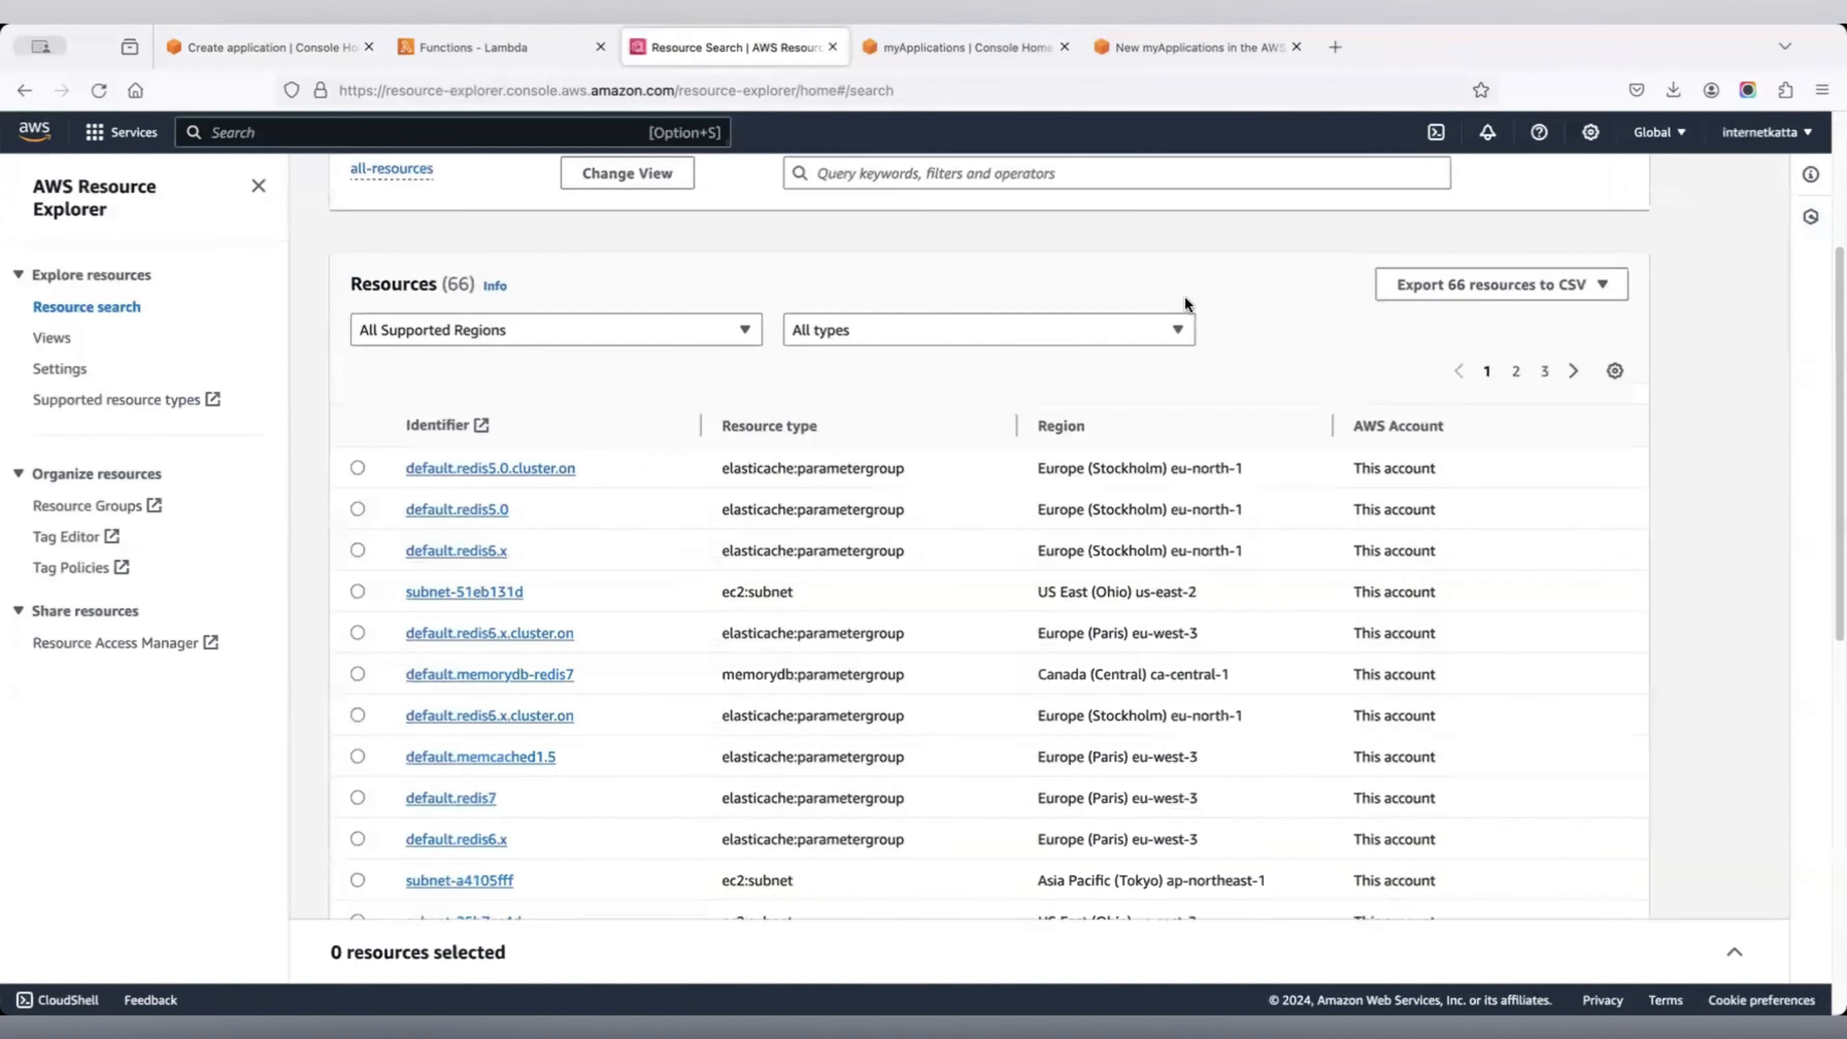
scroll(1185, 296, down, 10)
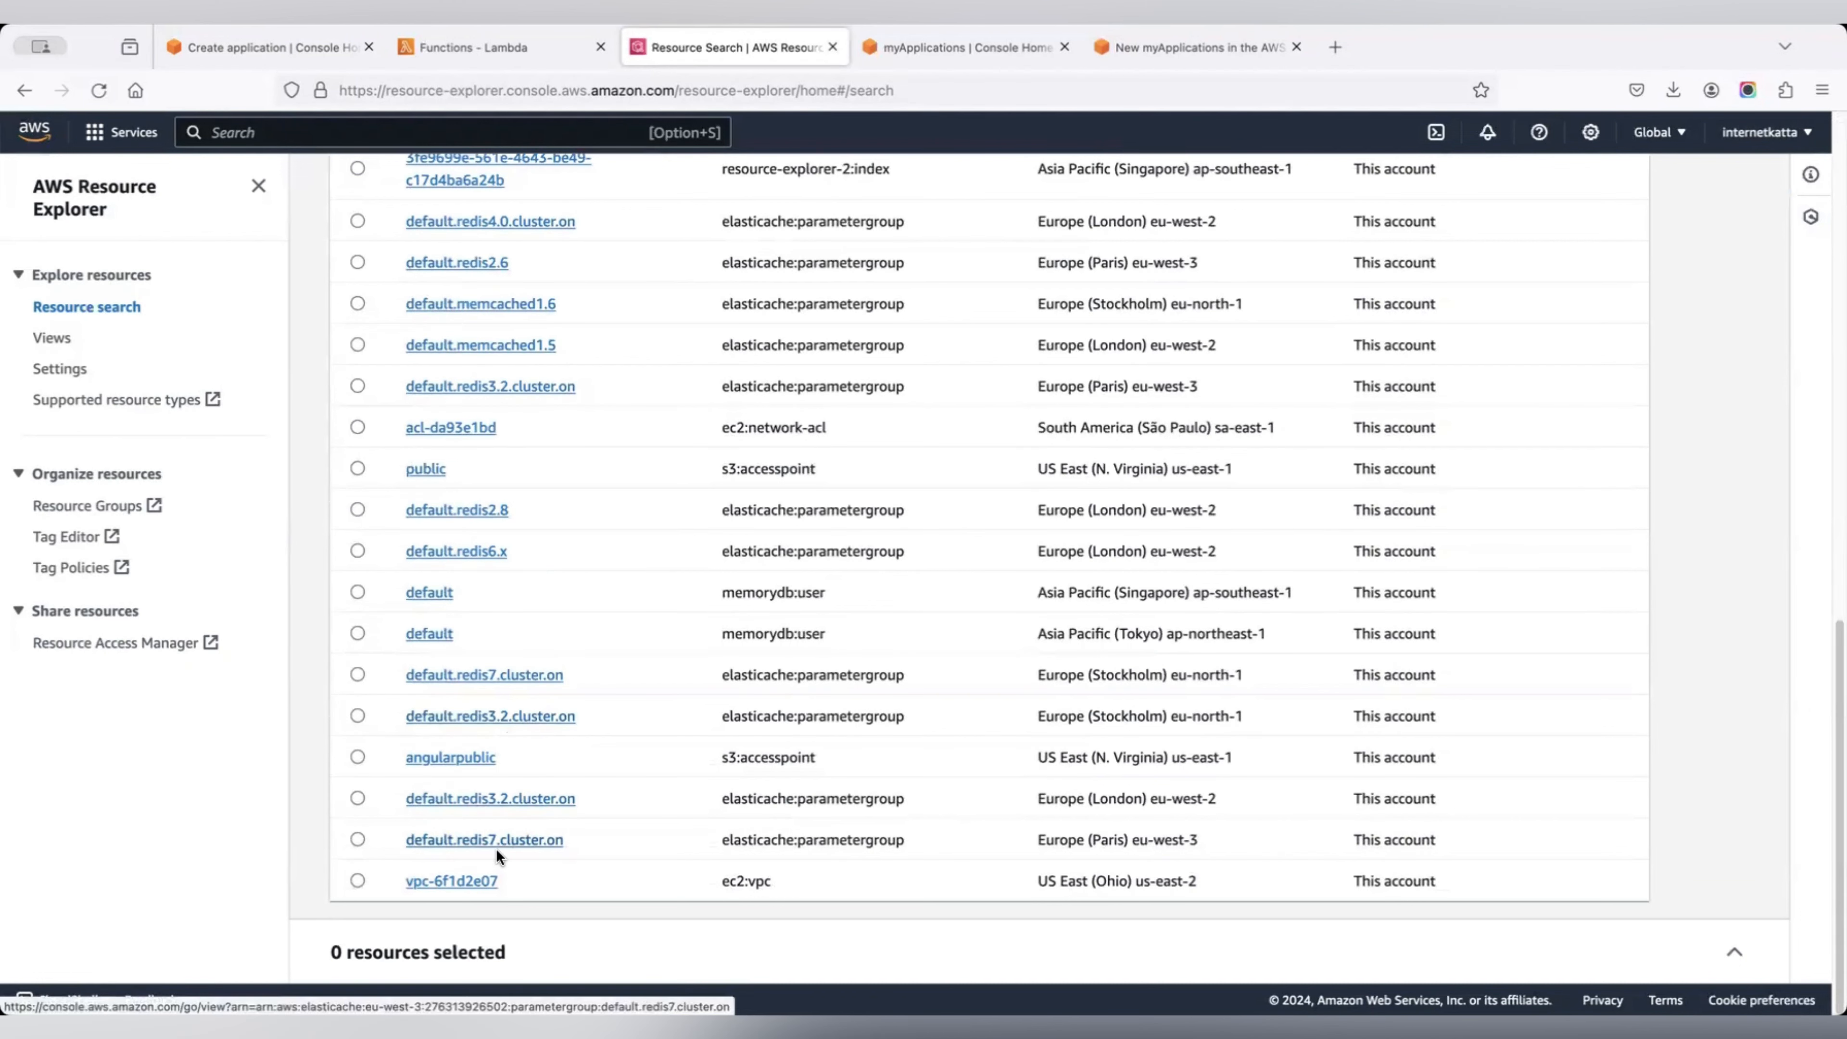
click(291, 47)
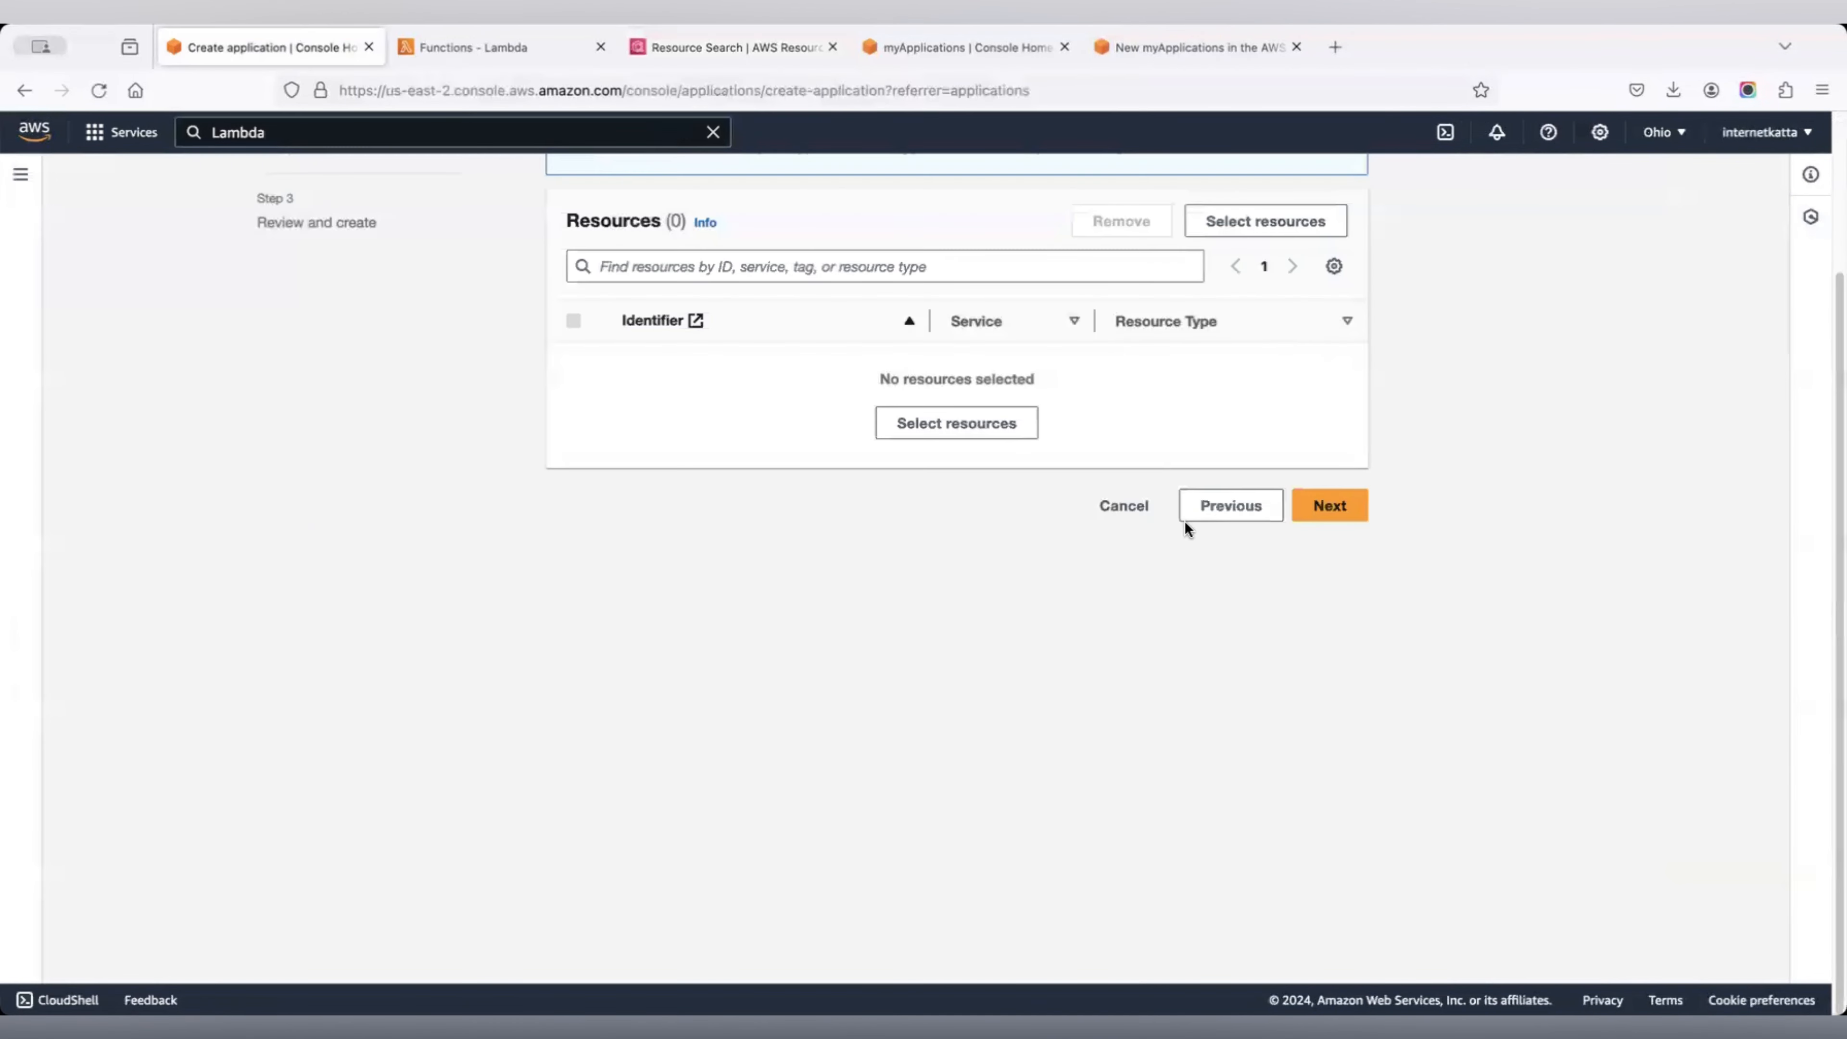
Restart application creation and name the new application My-Favourite-Dashboard.
click(1120, 507)
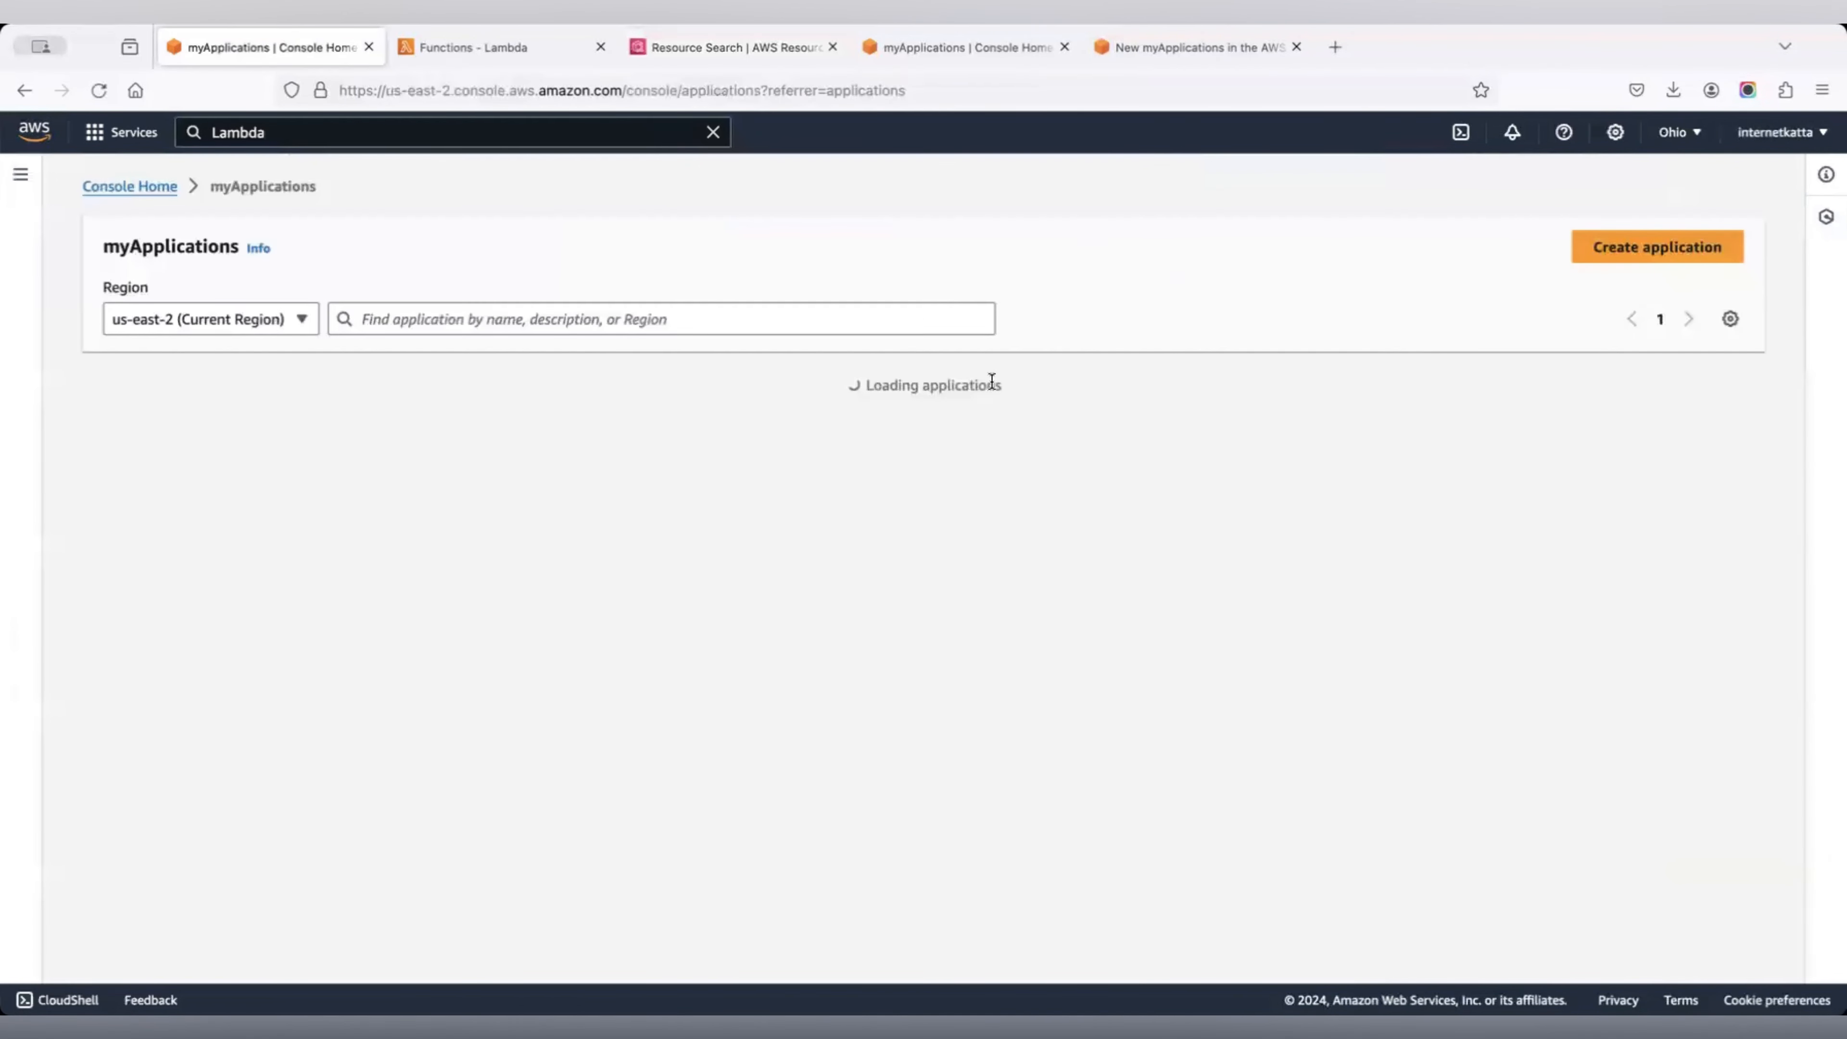
click(1738, 251)
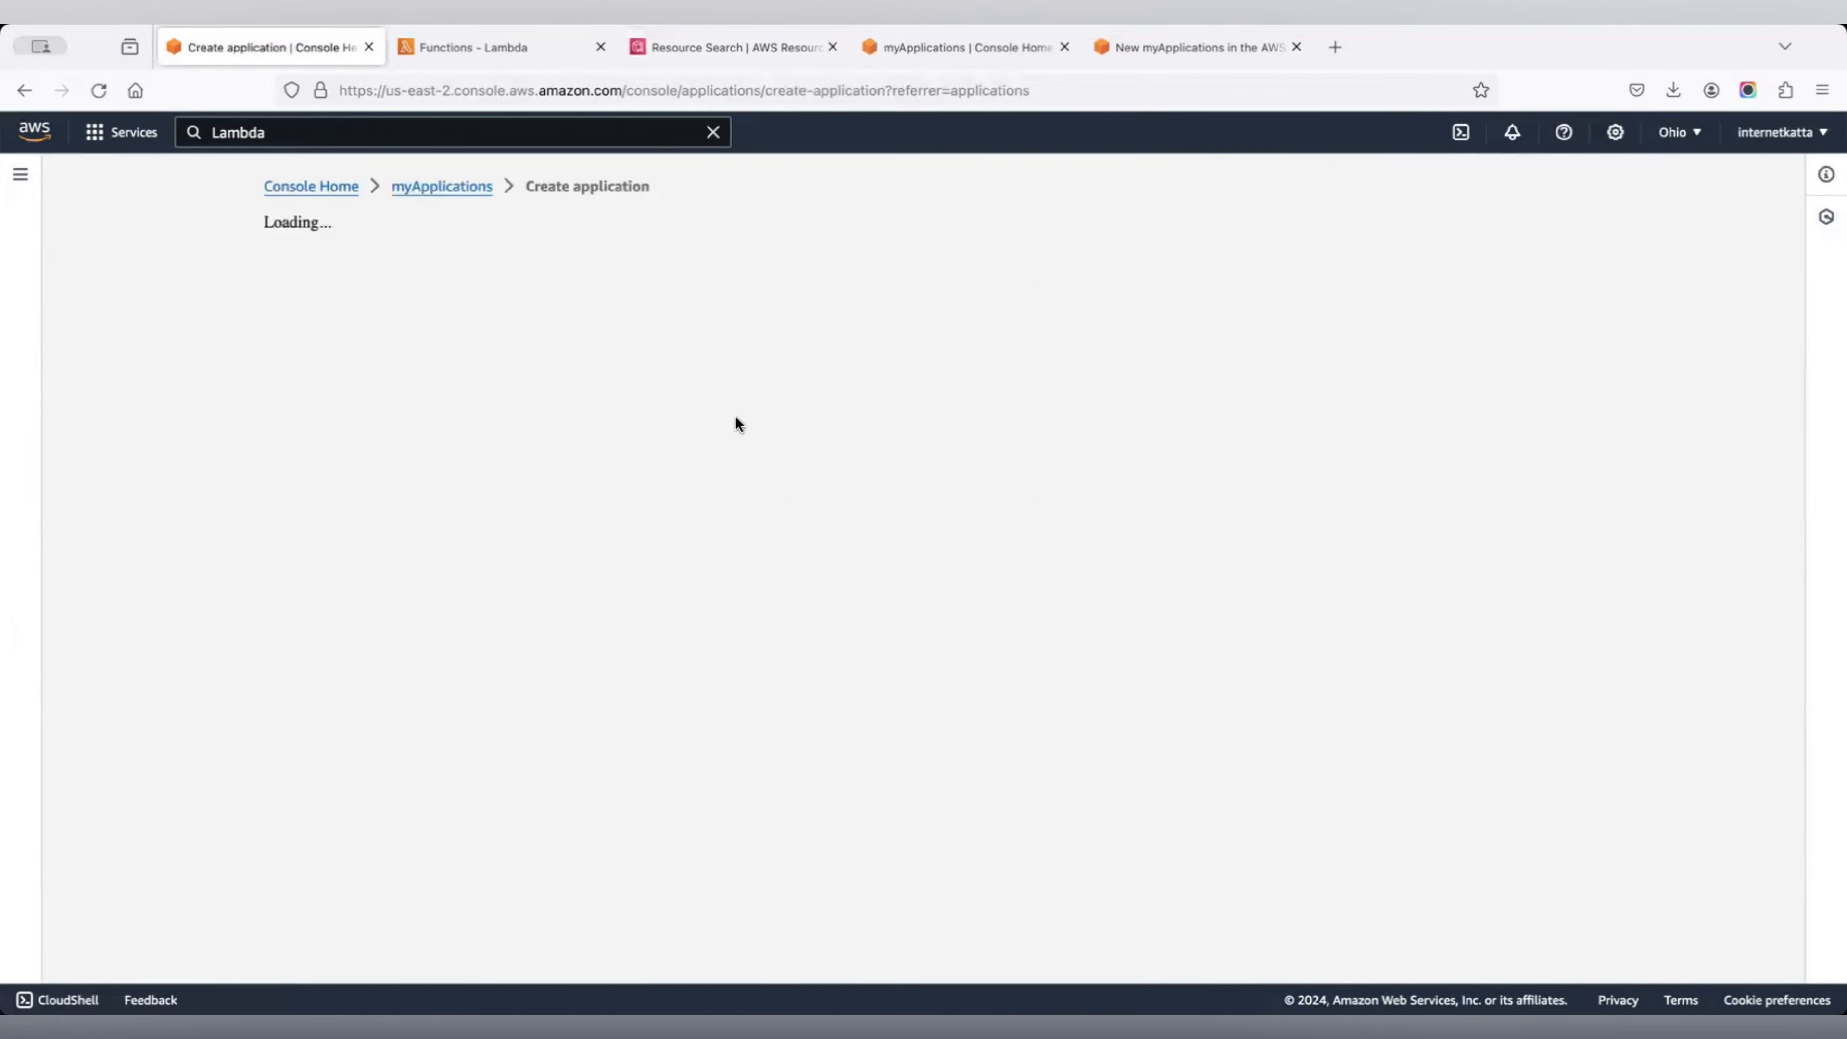
click(631, 490)
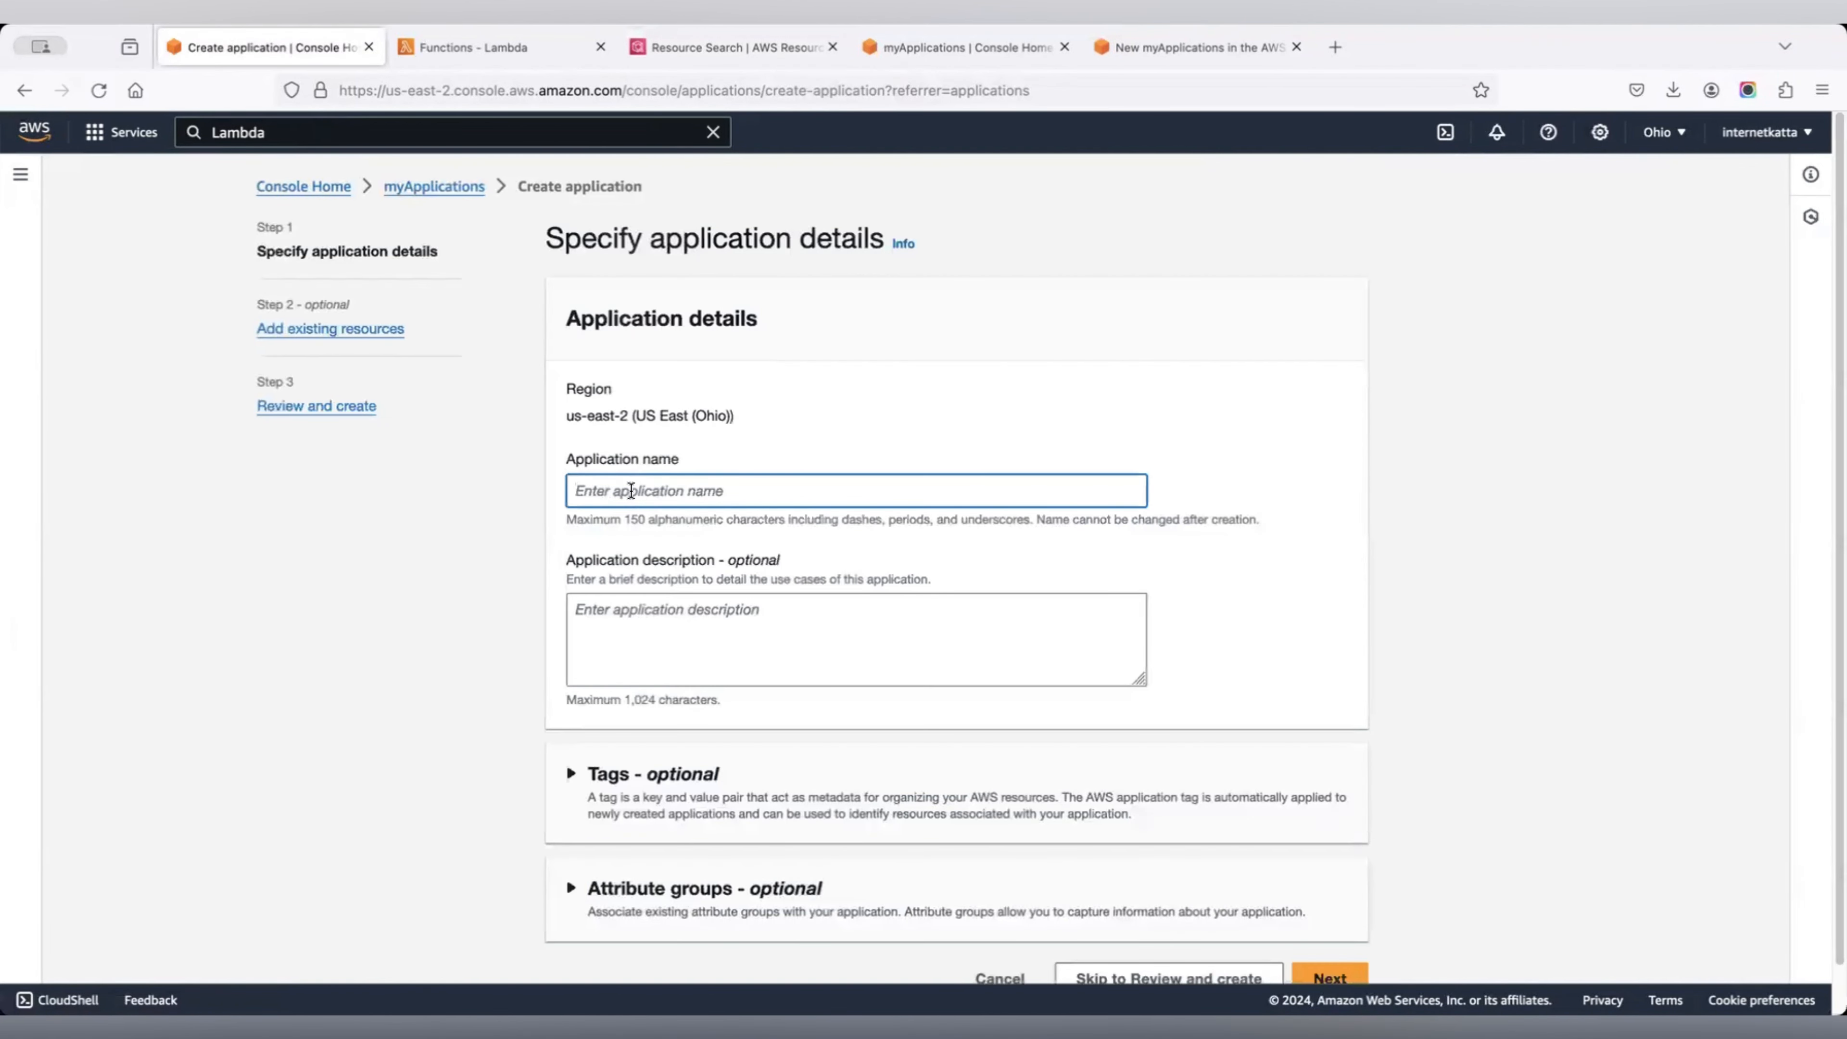
text(My-Favi)
key(BackSpace)
text(ourite-Das)
text(hba)
text(ord)
scroll(1320, 800, down, 1)
click(1337, 912)
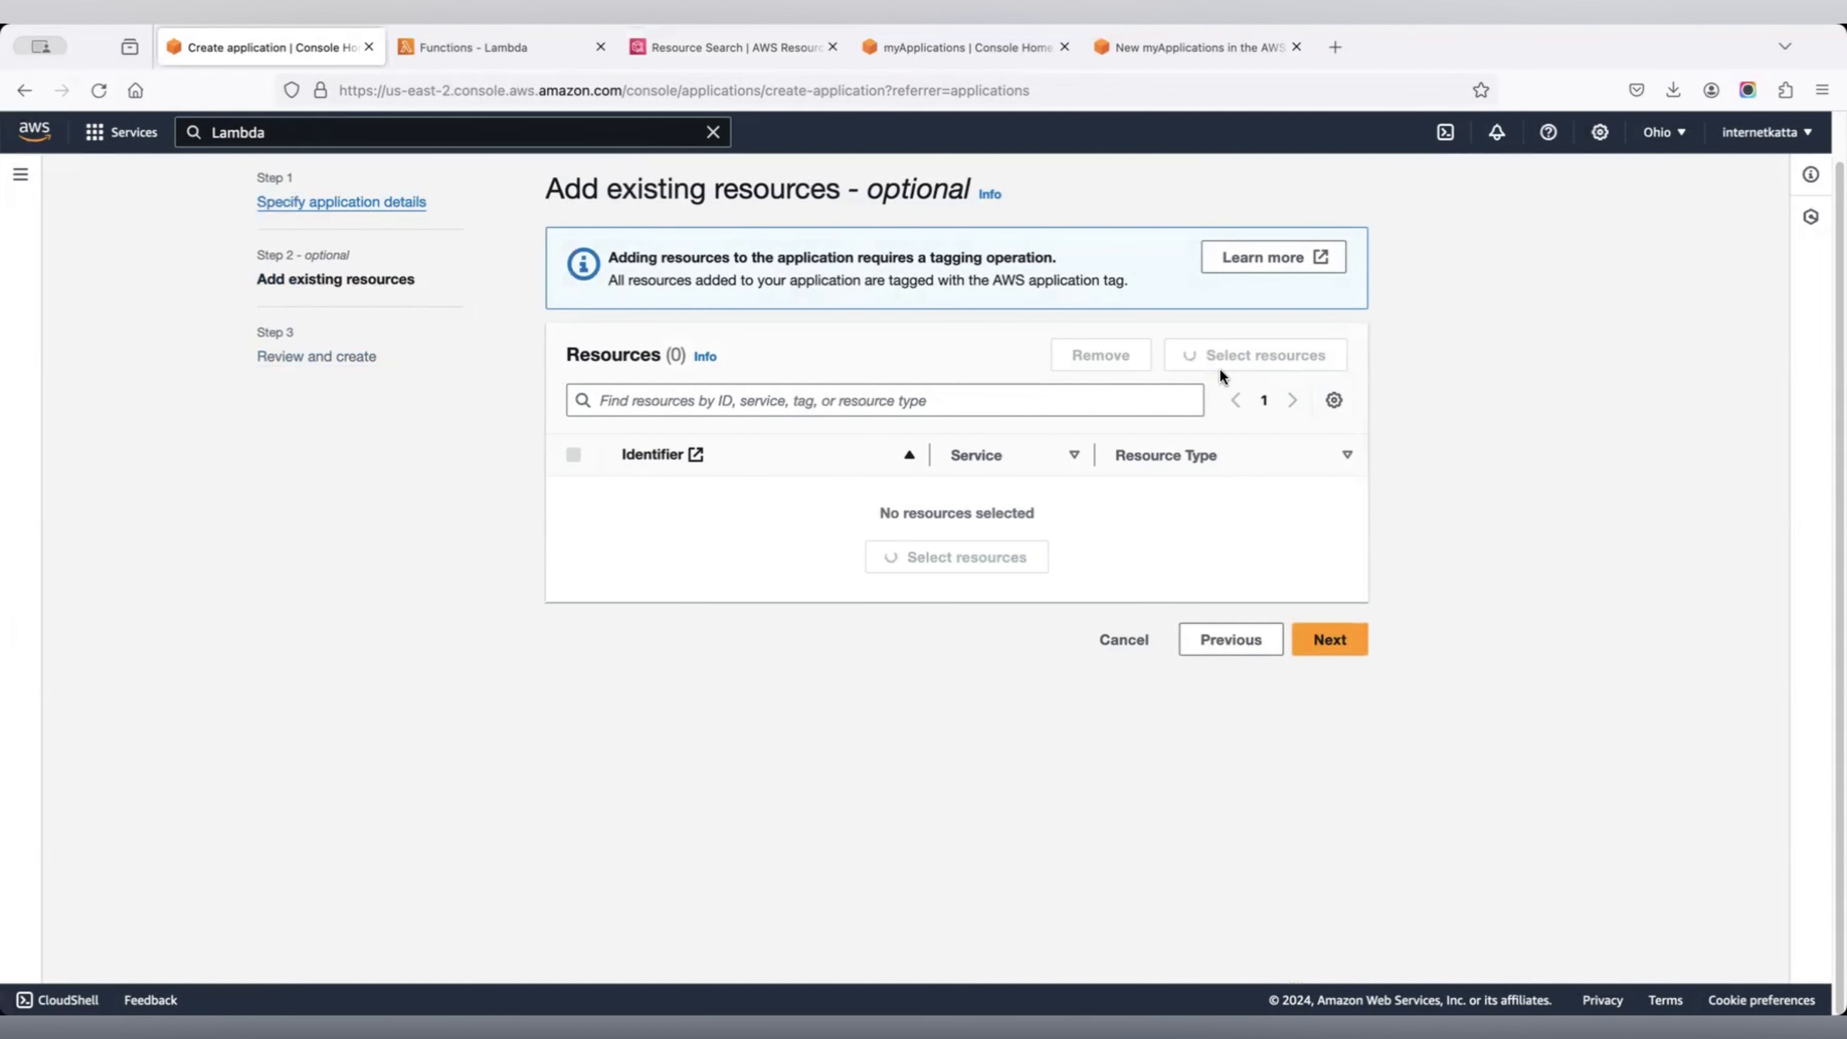
Filter resources to ec2:vpc, add vpc-6f1d2e07, and create the application.
click(950, 564)
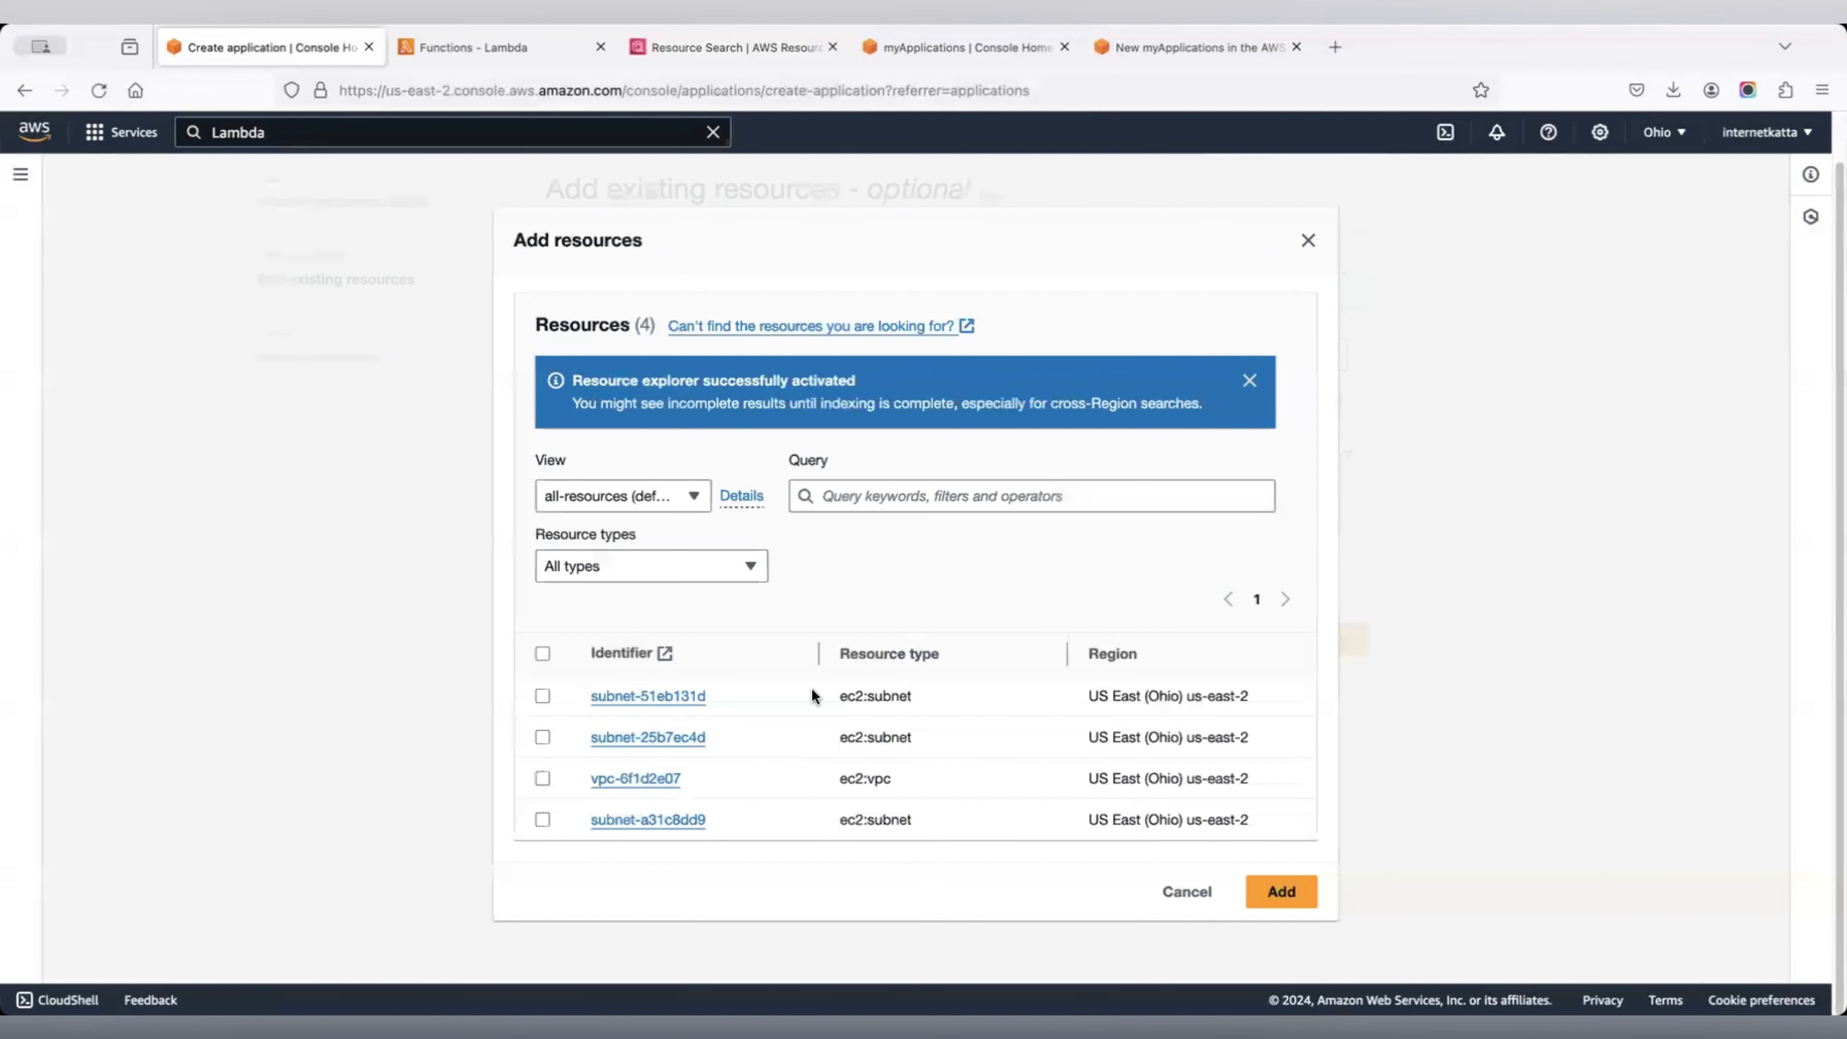
click(746, 566)
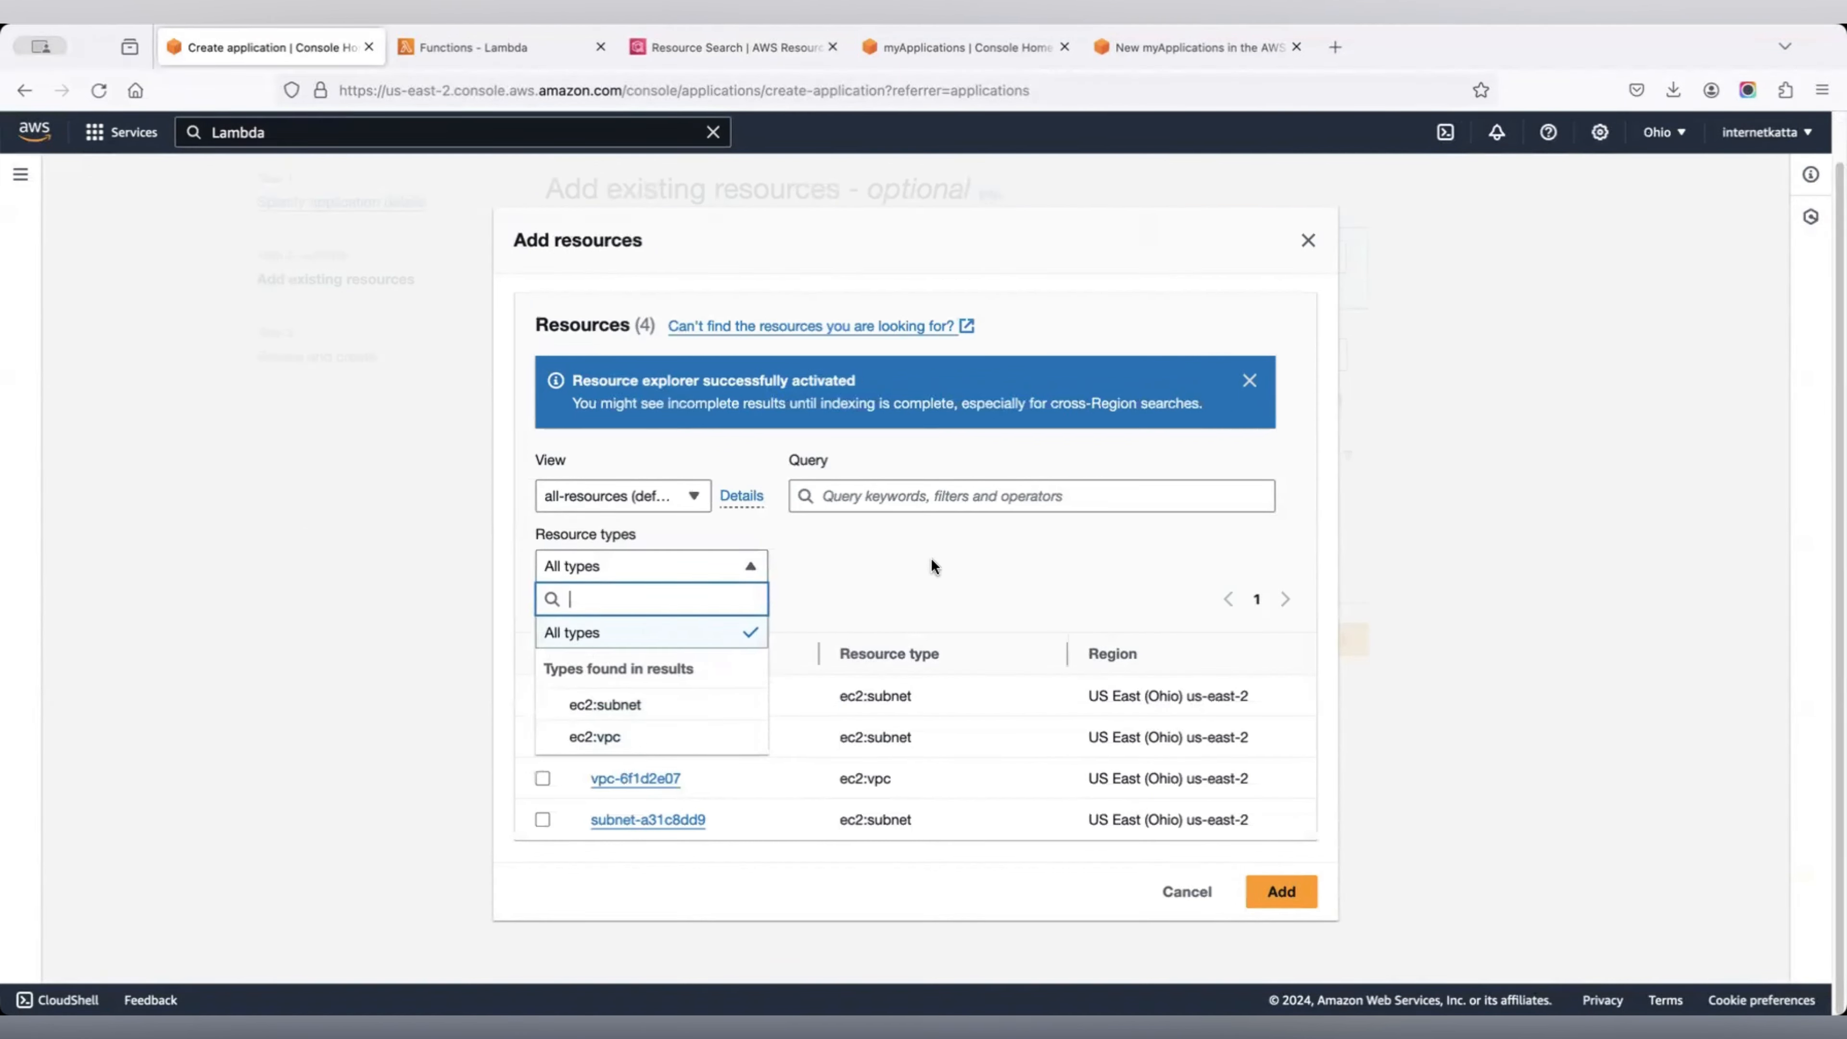
click(649, 739)
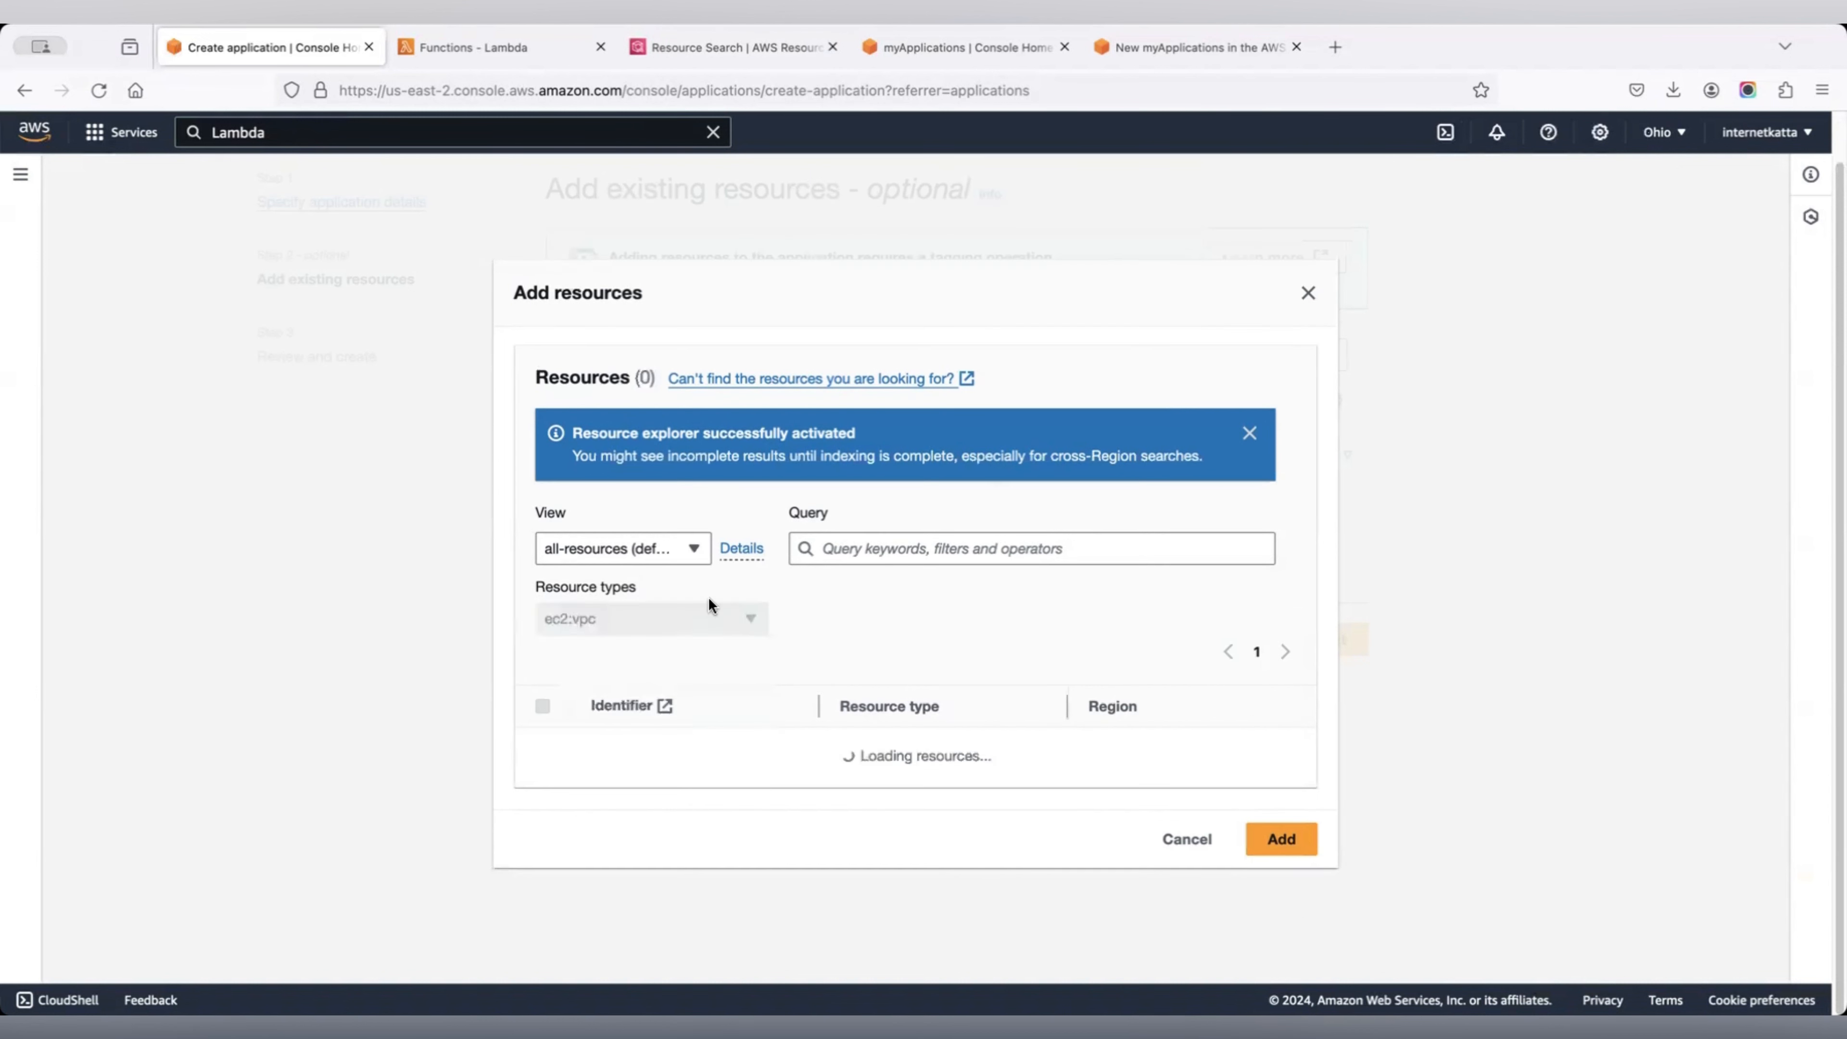
click(1305, 815)
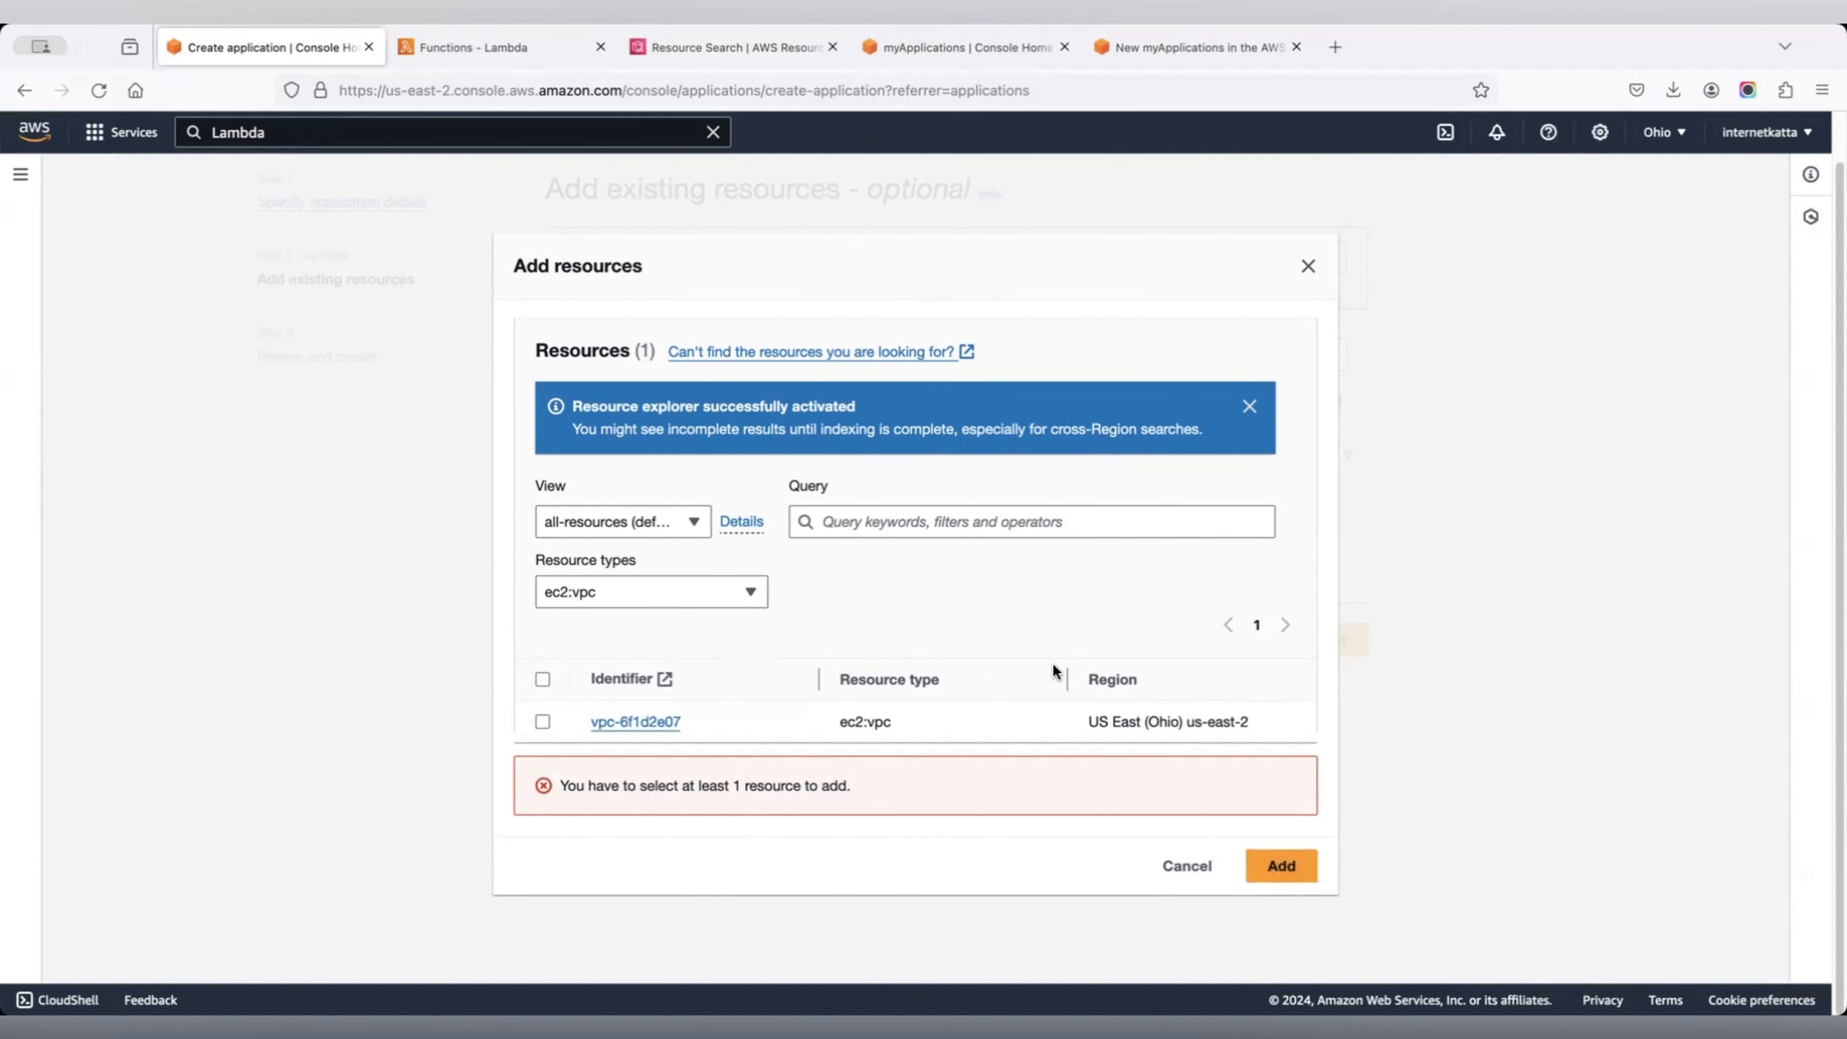
click(541, 723)
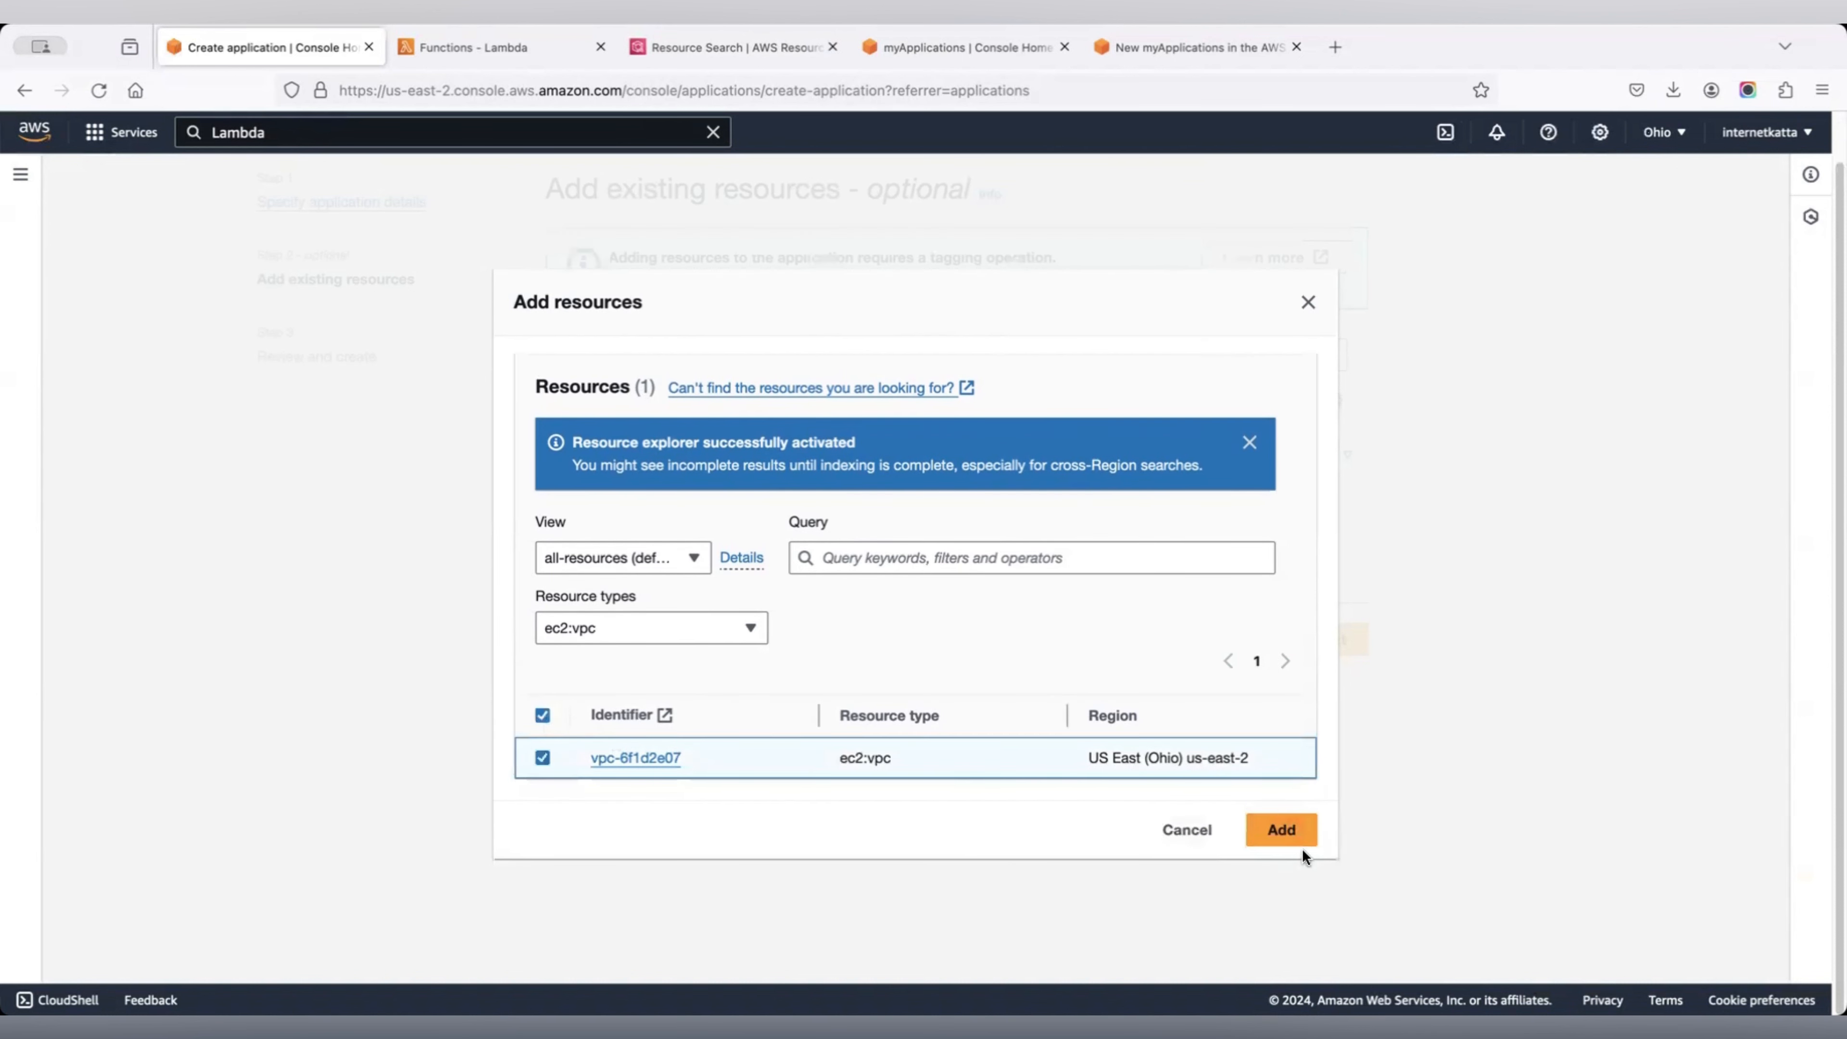
click(1286, 831)
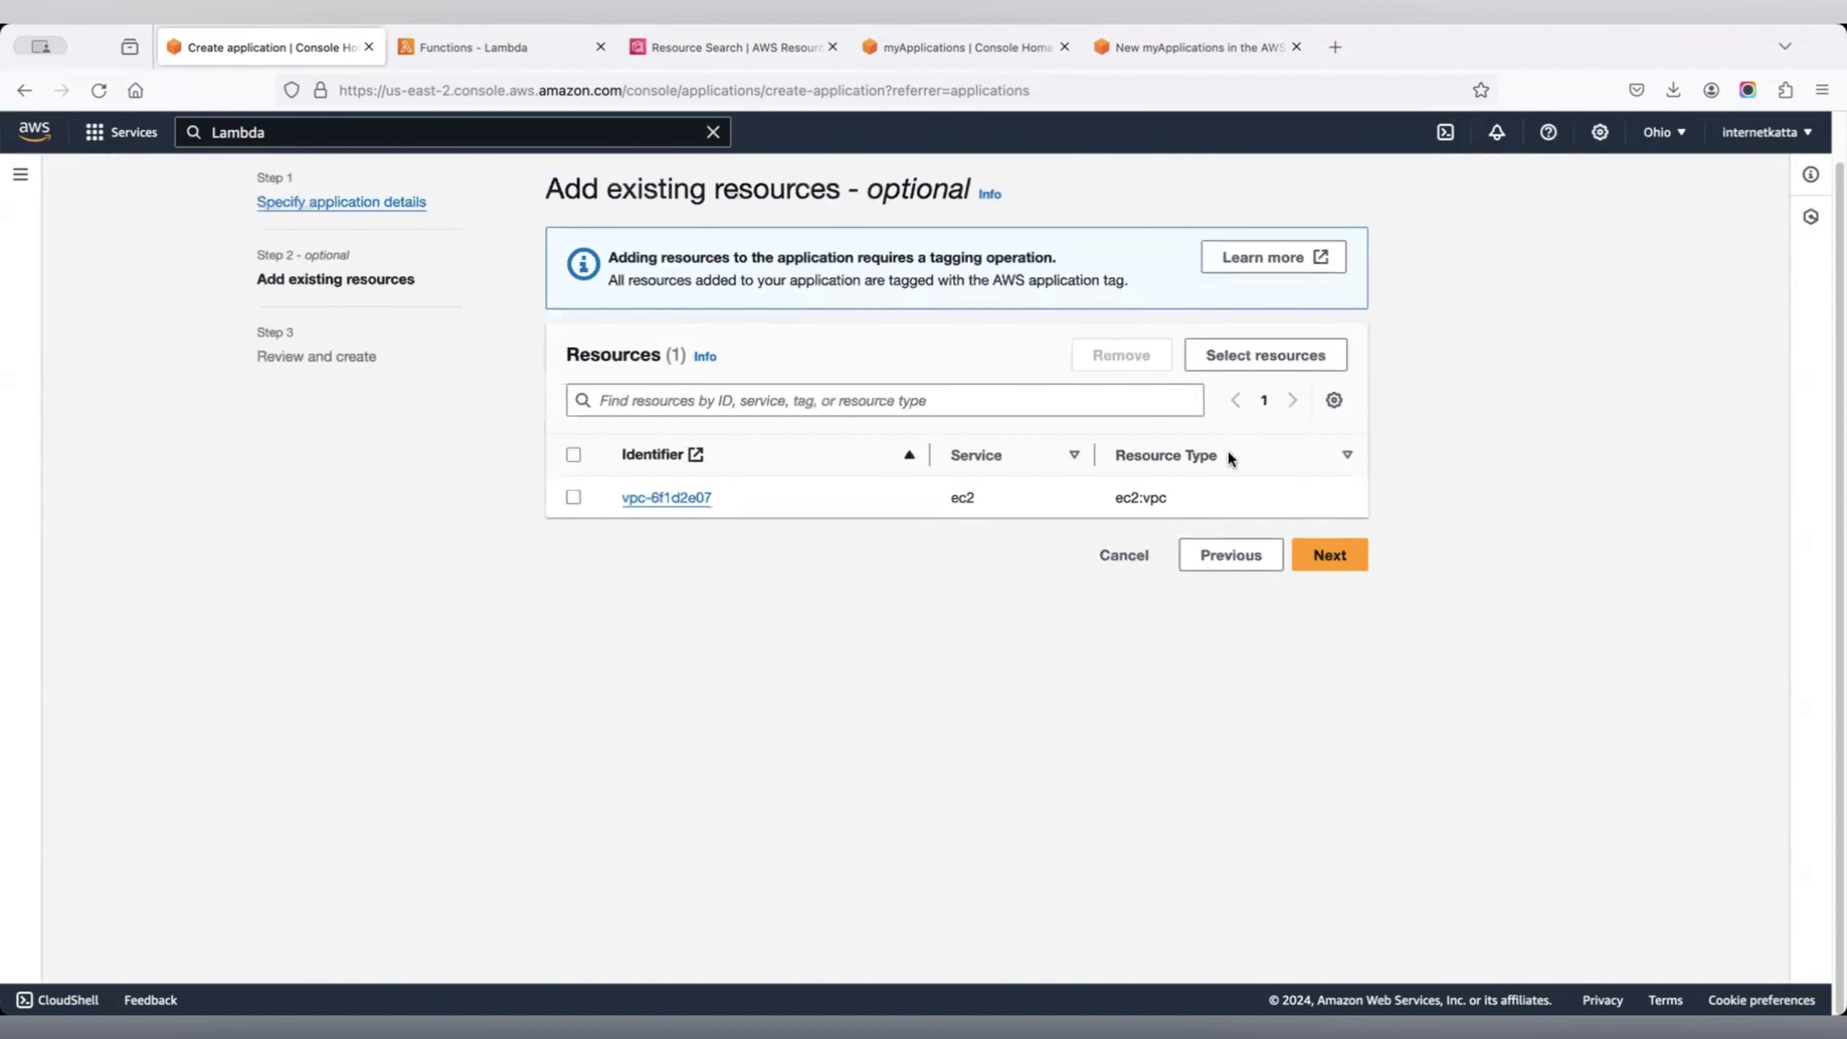
click(1353, 555)
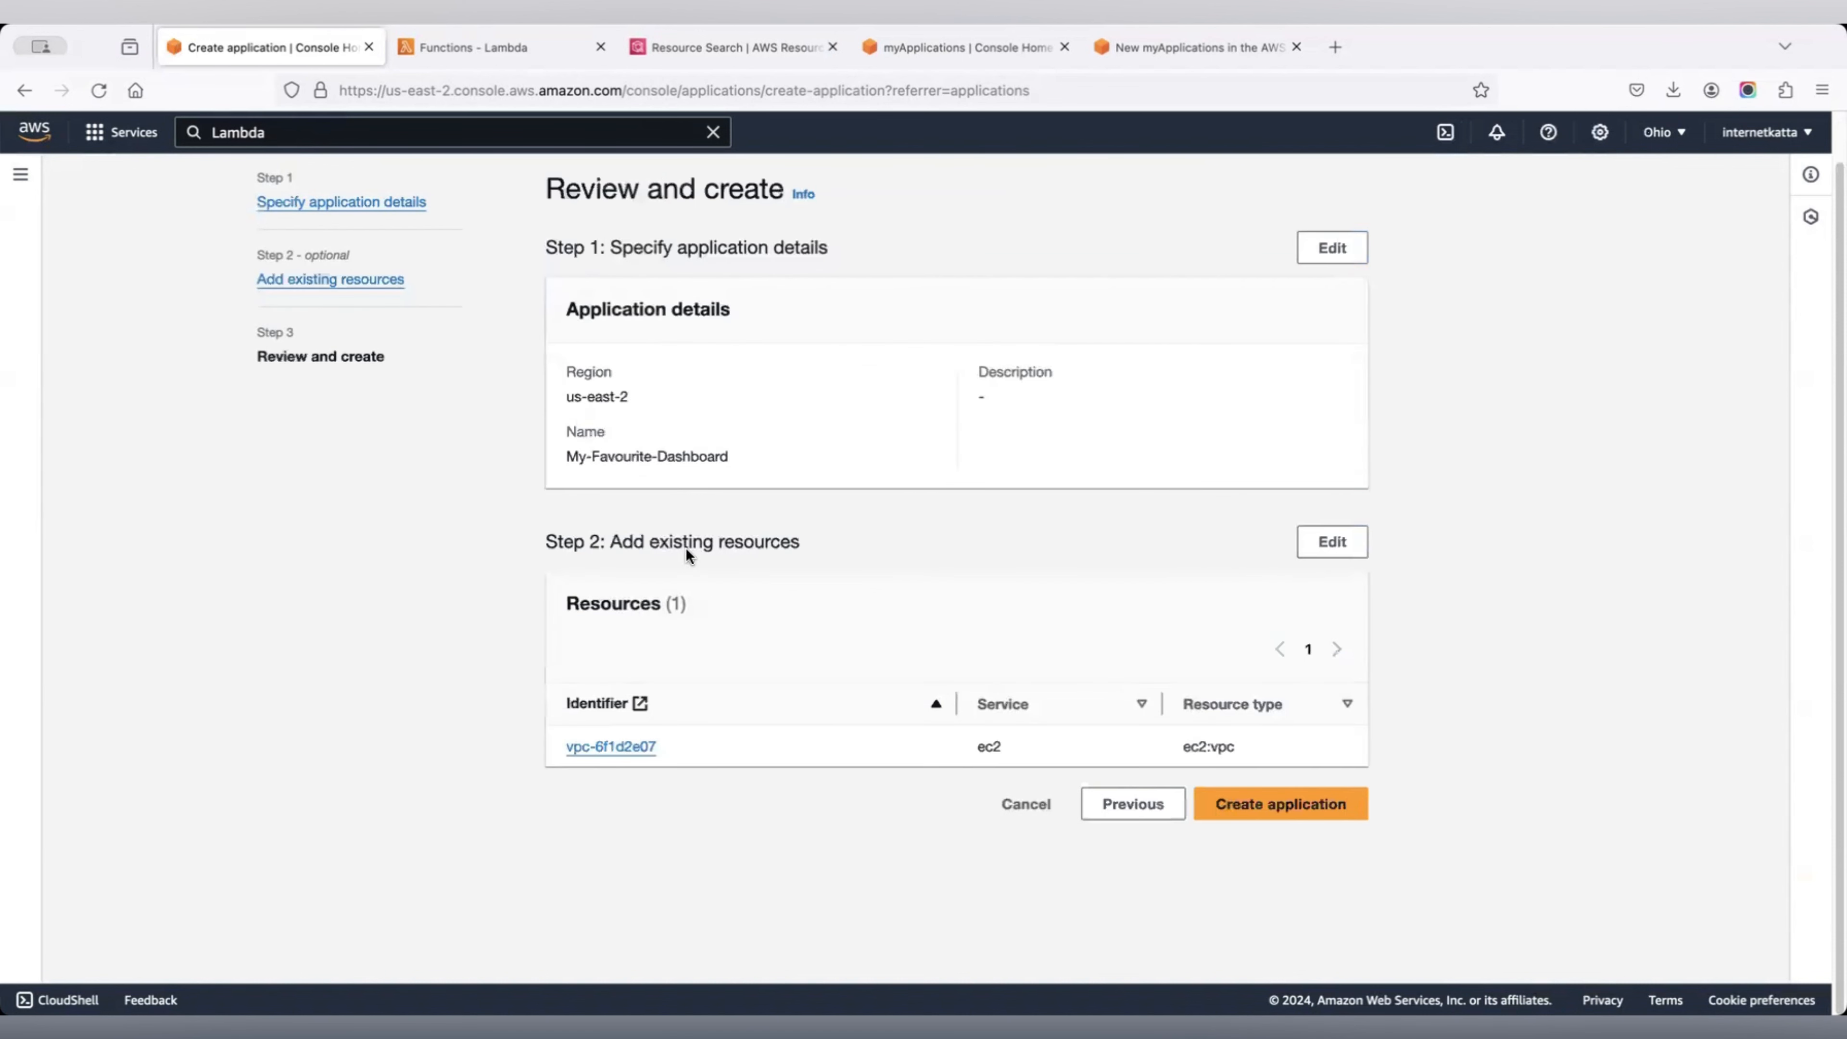
click(1275, 806)
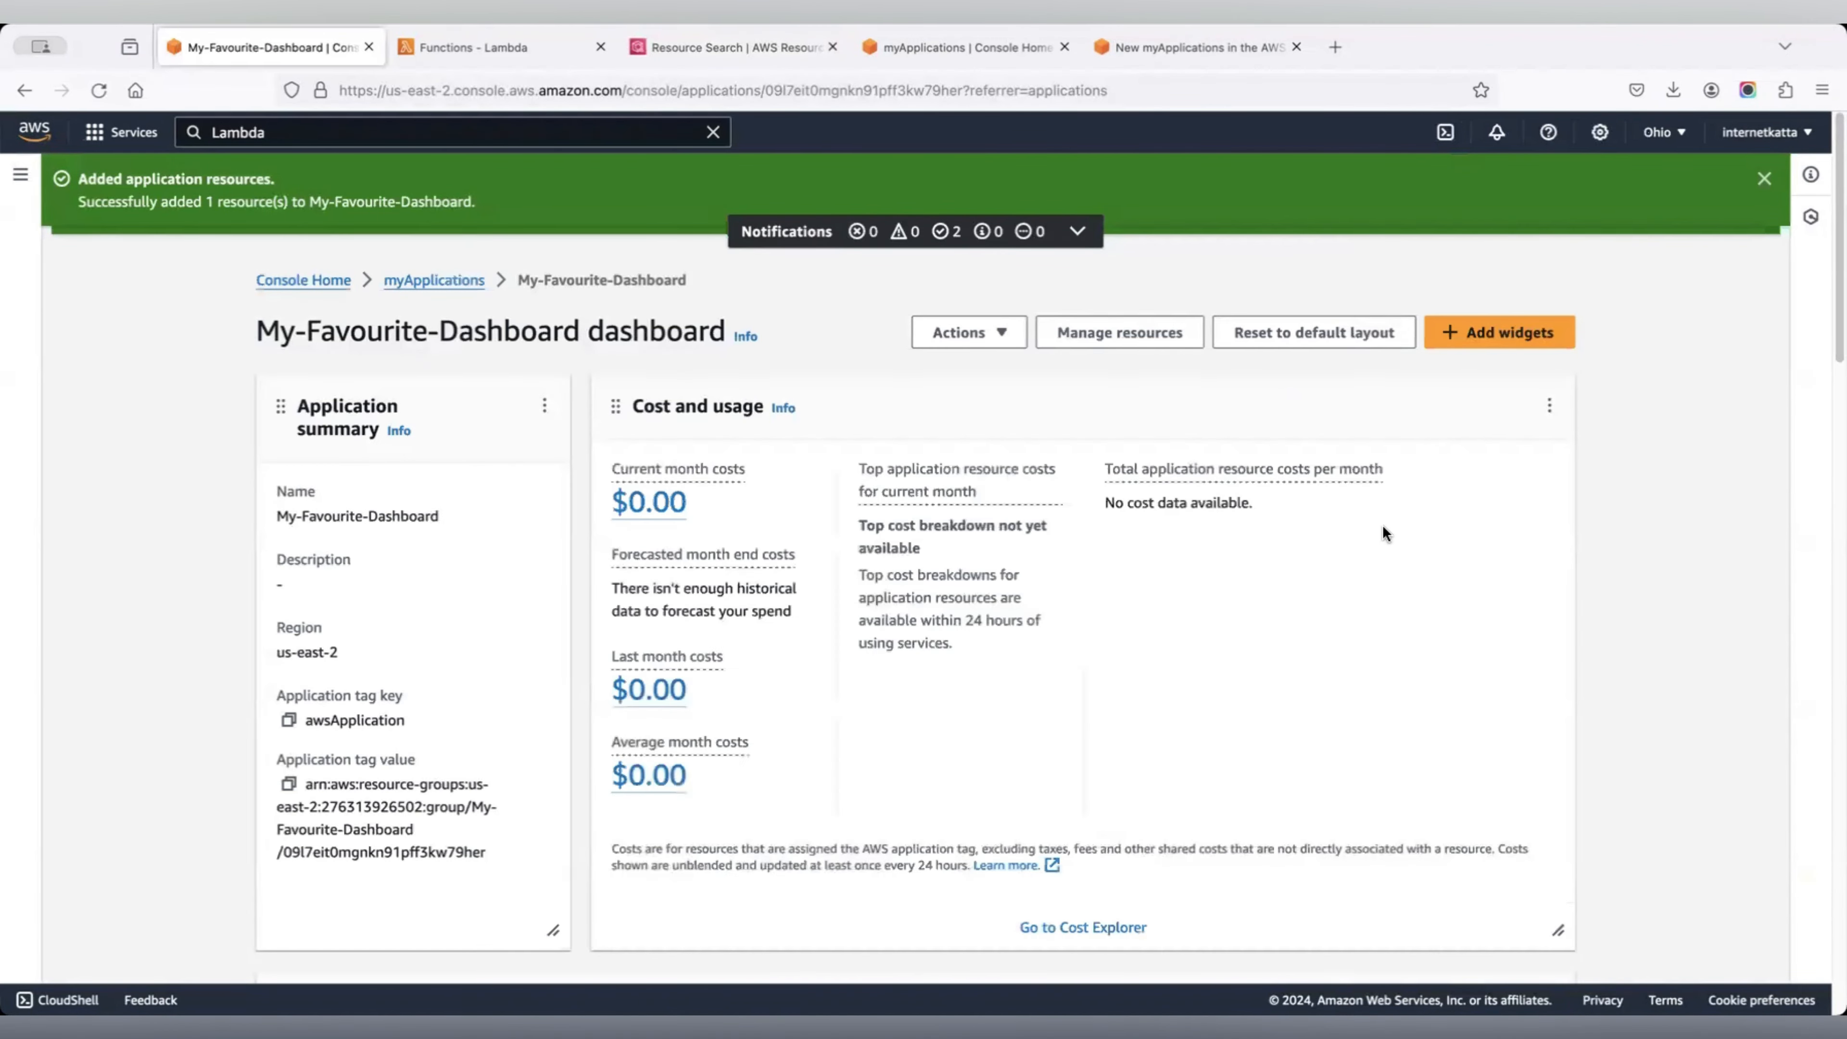
Browse the new dashboard's widgets, then go to Manage resources for My-Favourite-Dashboard.
scroll(1383, 530, down, 3)
scroll(1383, 532, up, 2)
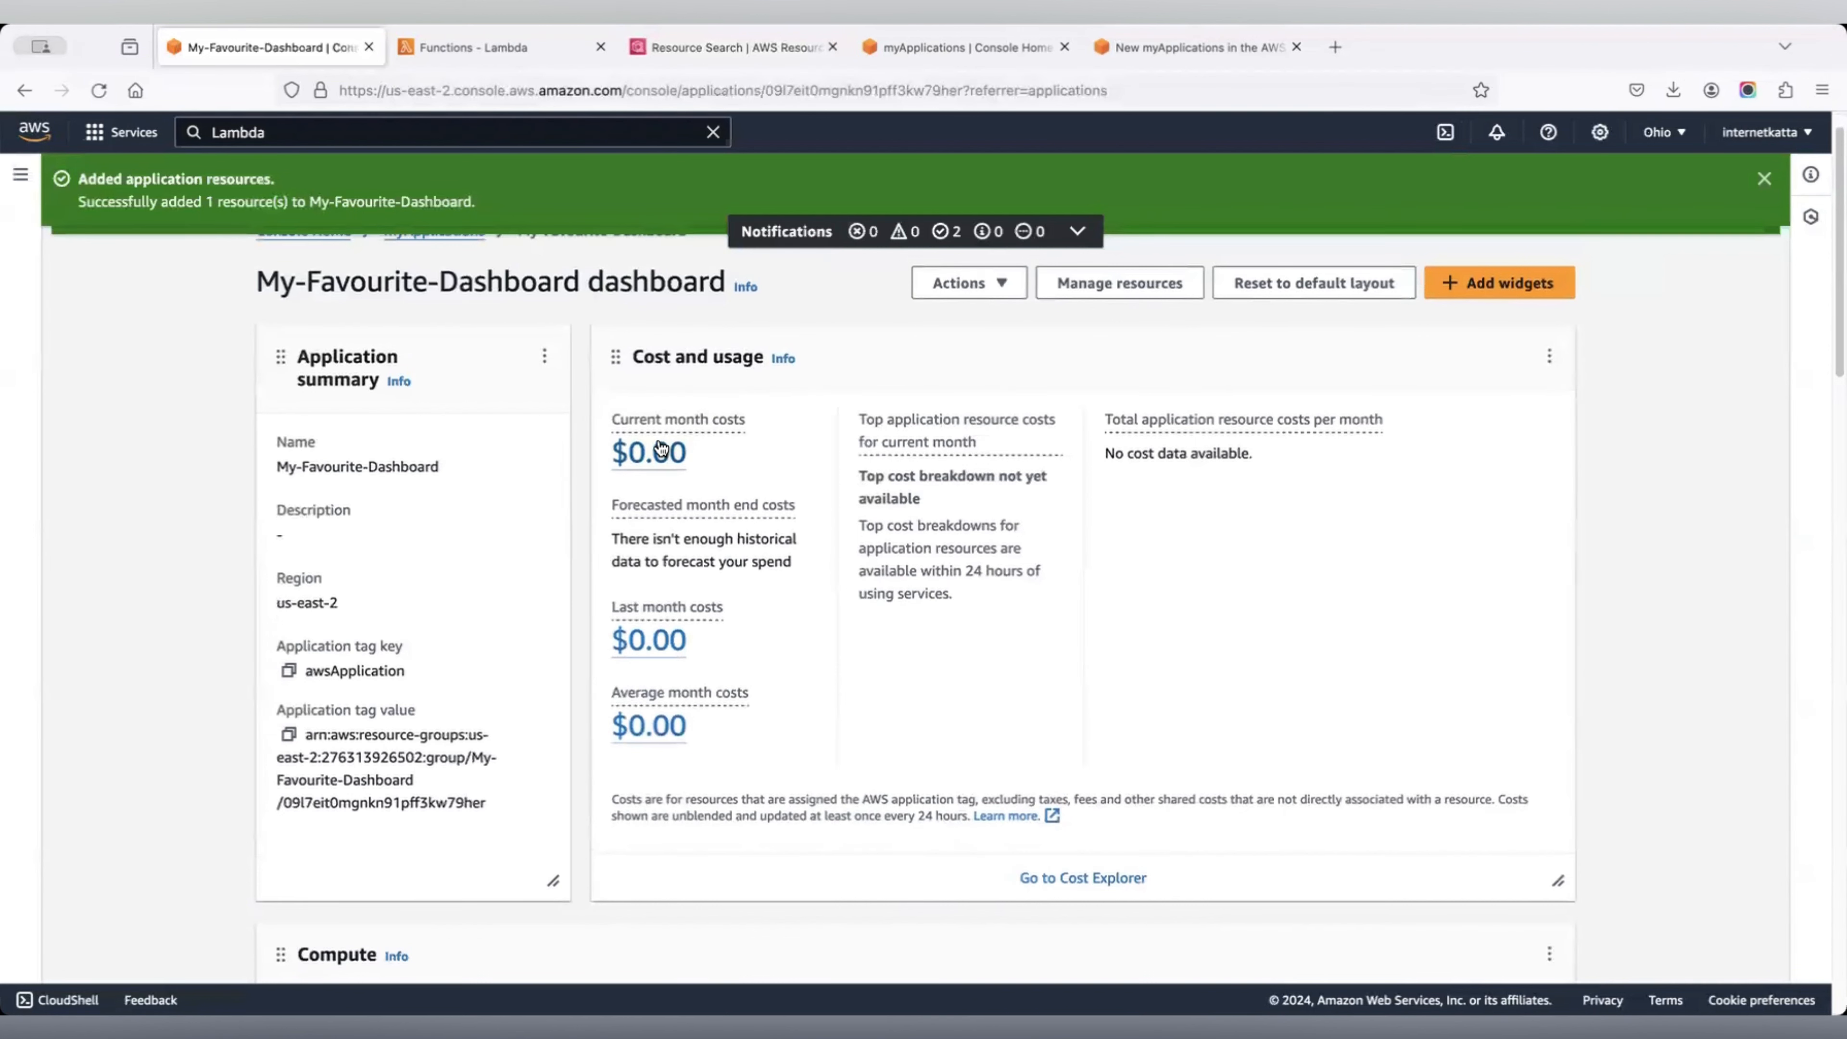
scroll(762, 647, down, 8)
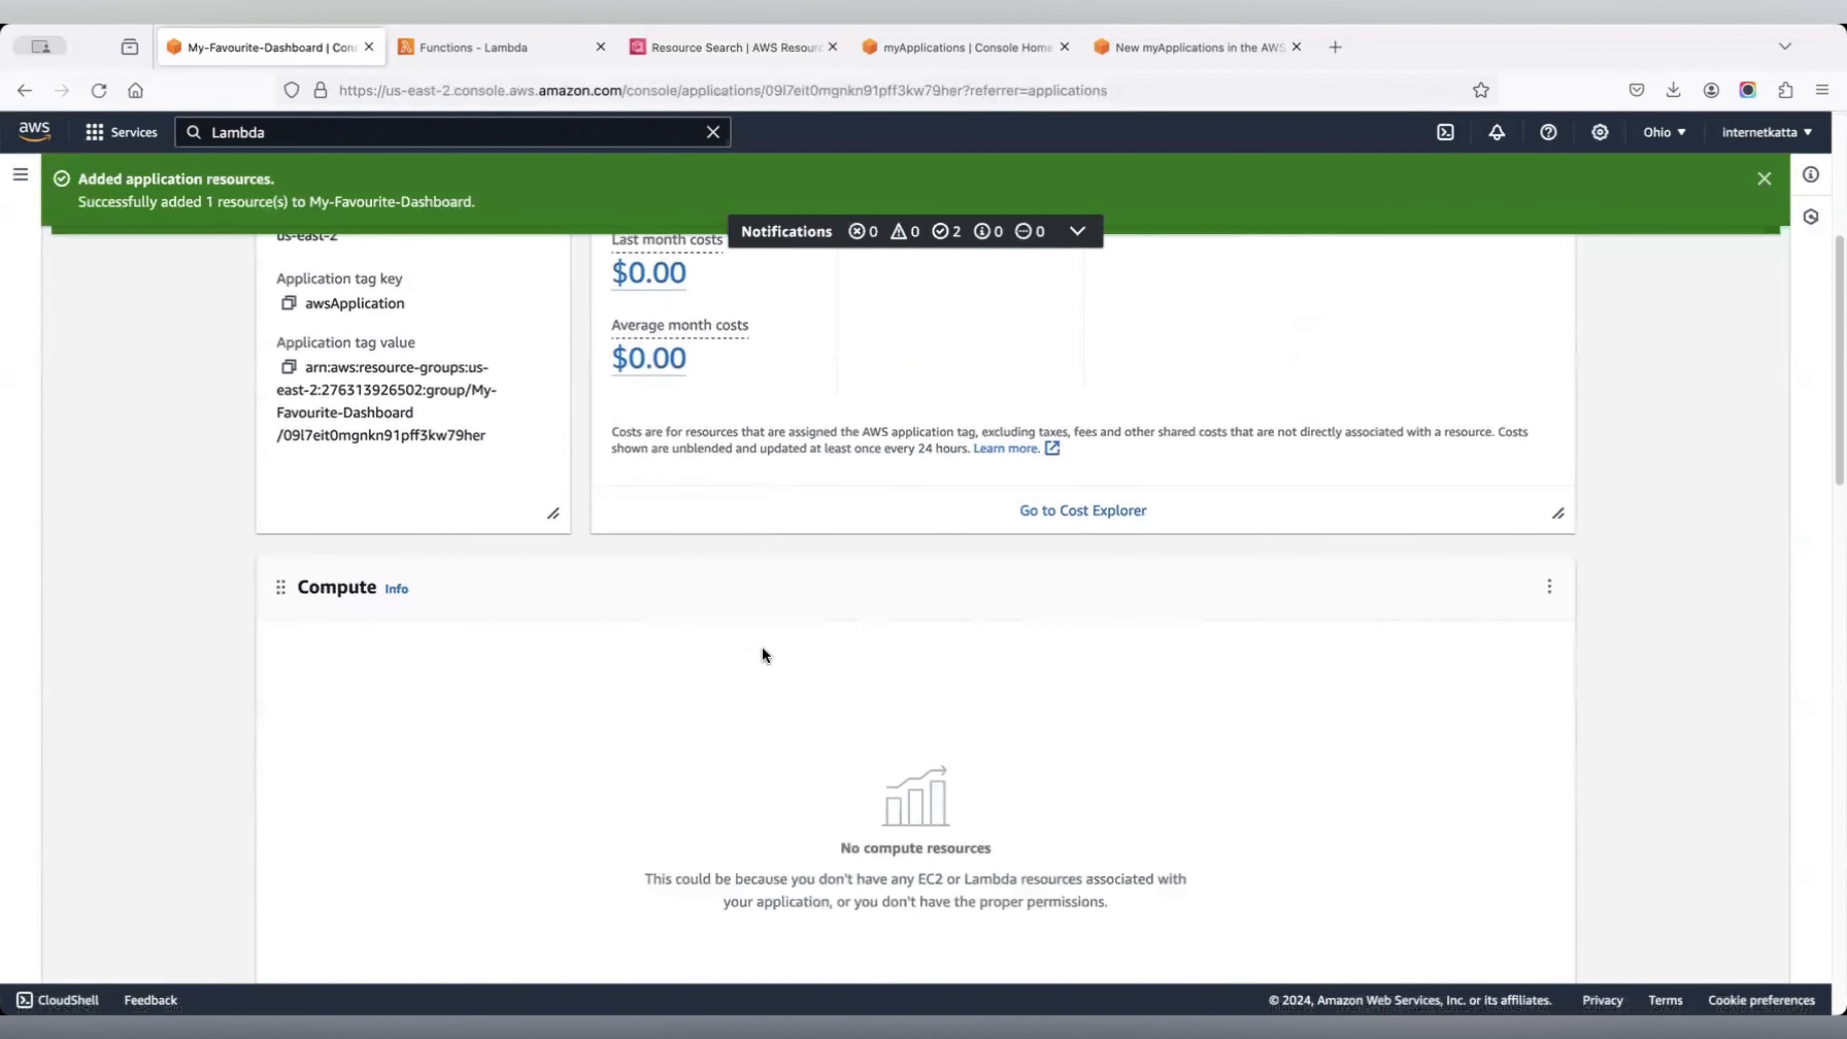
scroll(754, 660, down, 3)
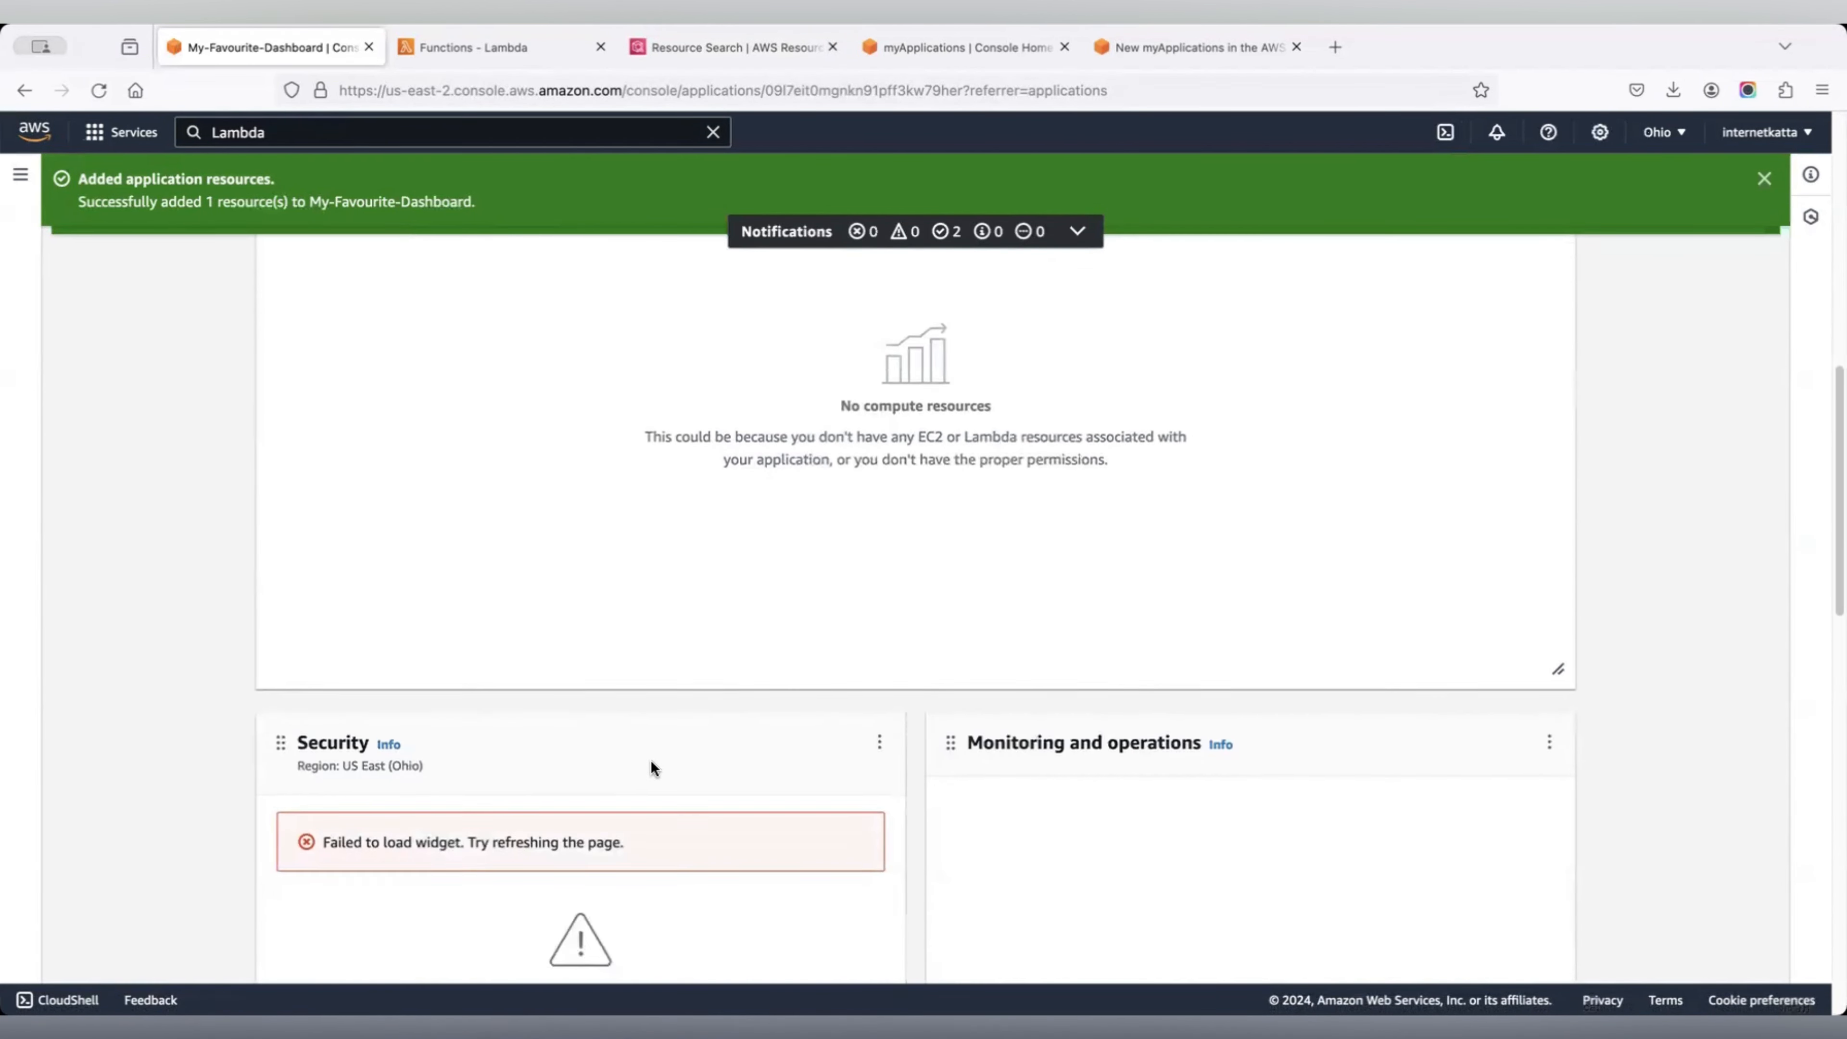
scroll(1269, 606, up, 4)
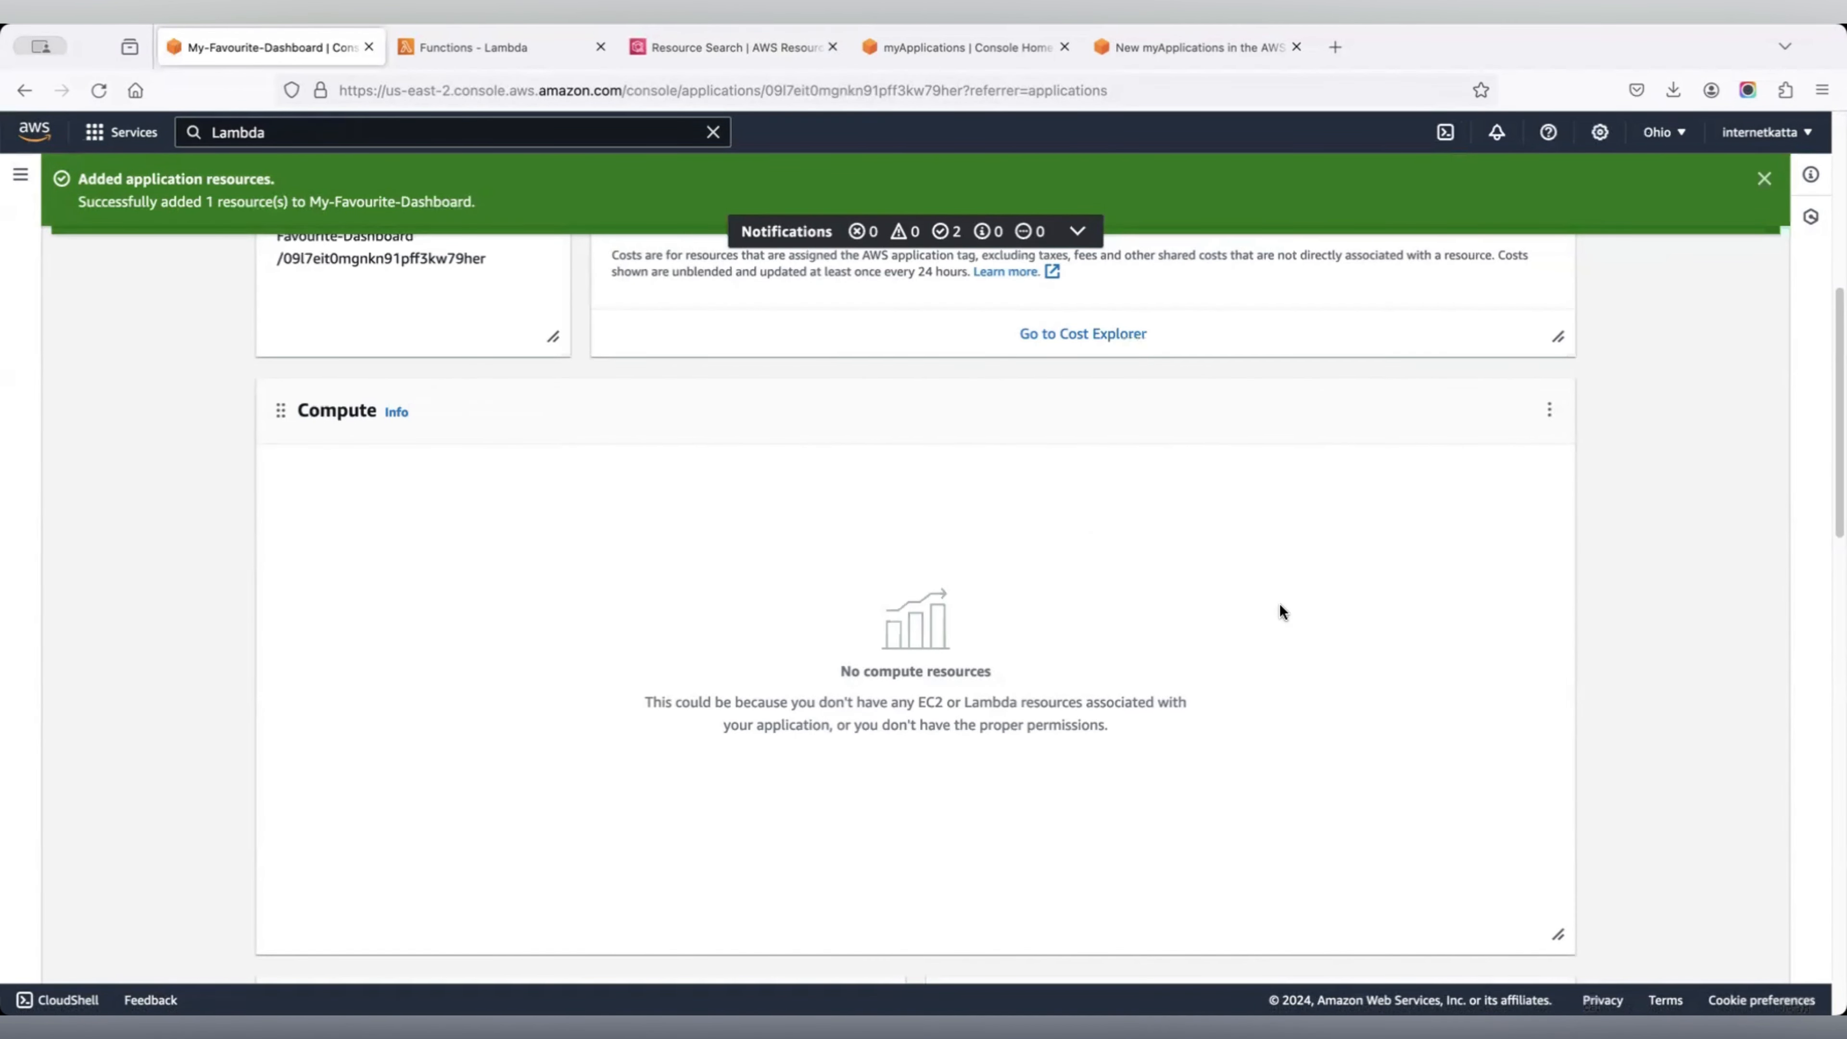
scroll(1281, 607, up, 8)
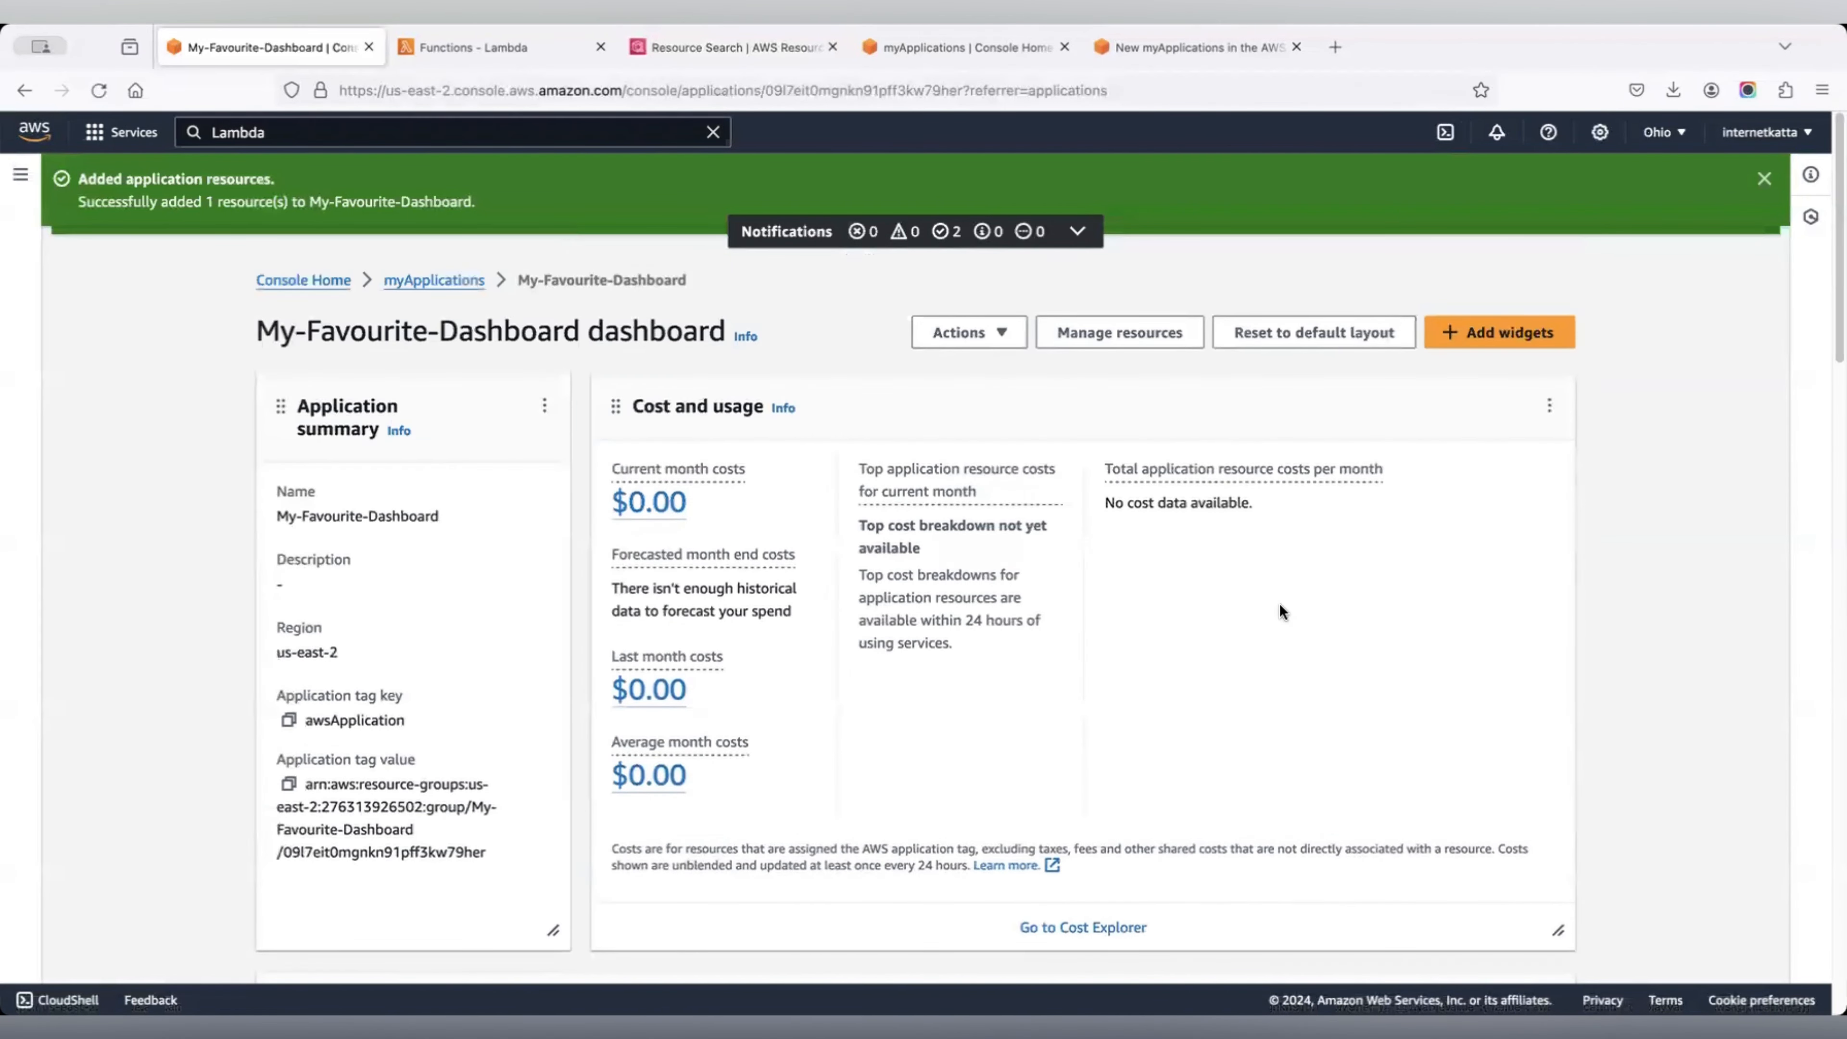
click(1102, 348)
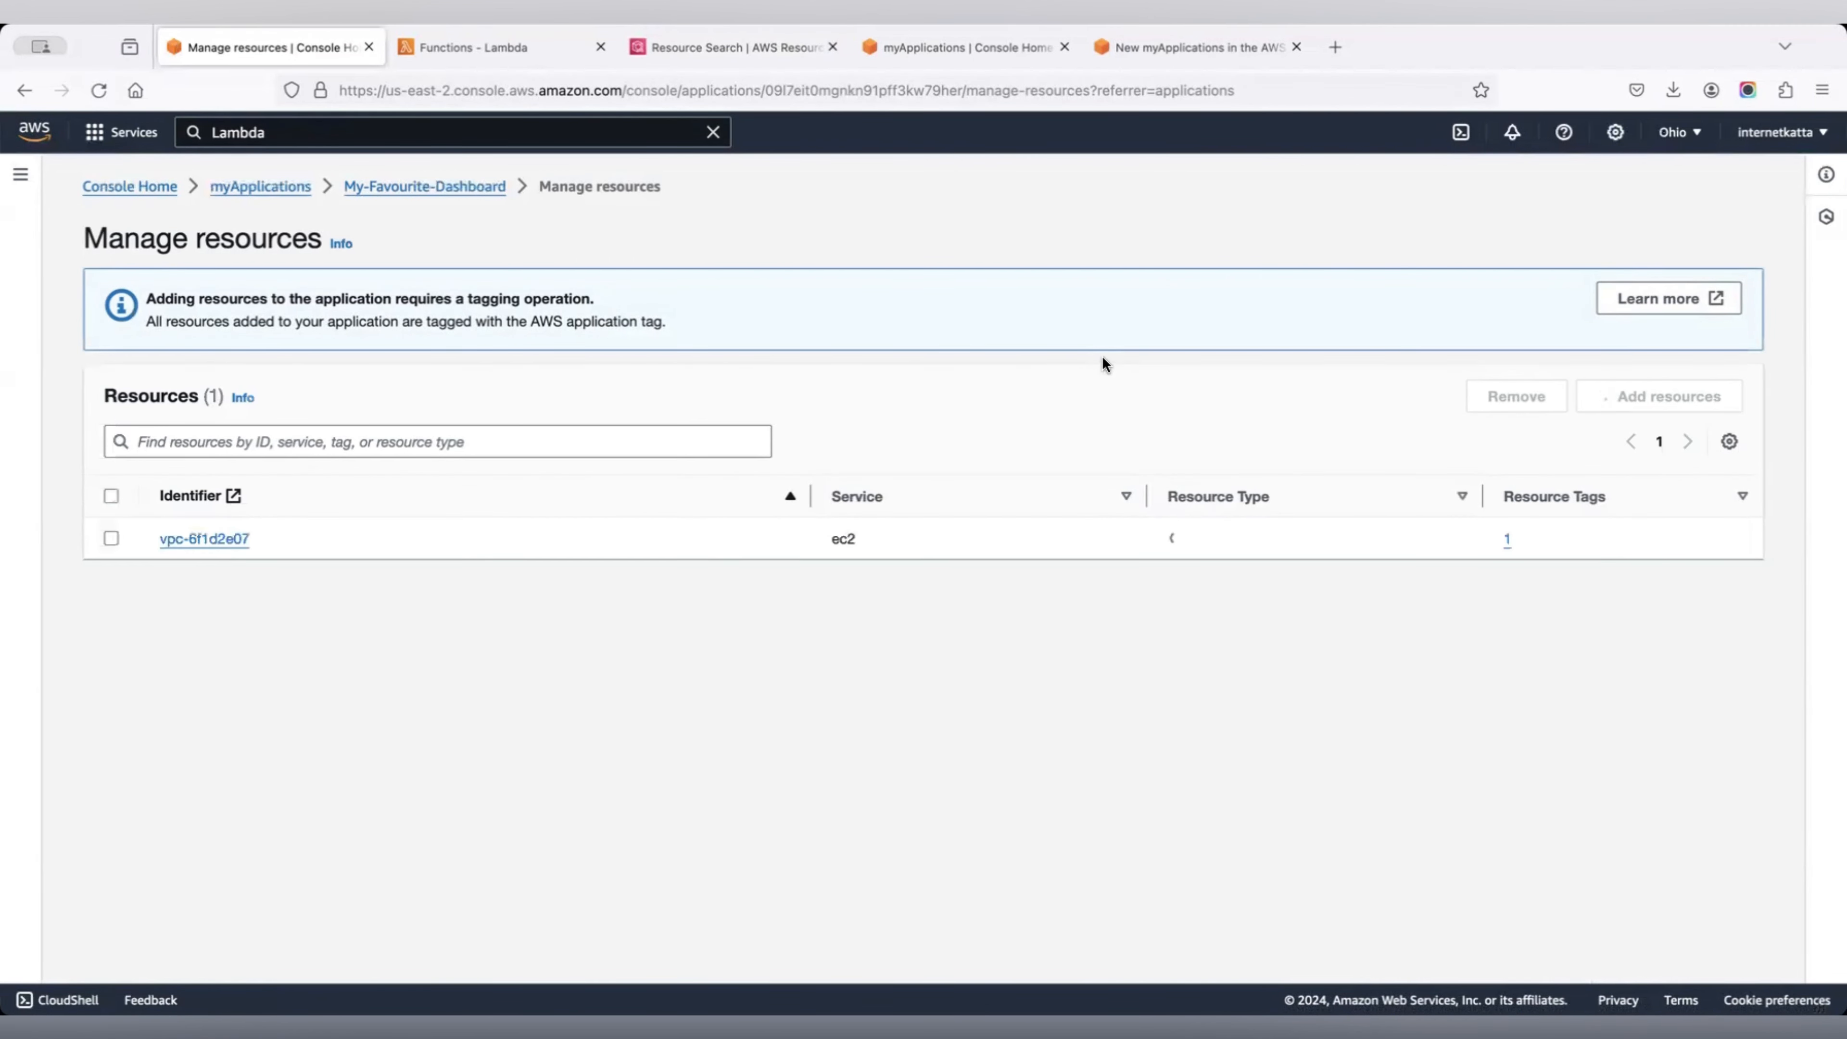
Reload the Resource Explorer search, then come back to the resource management page.
click(763, 55)
click(109, 88)
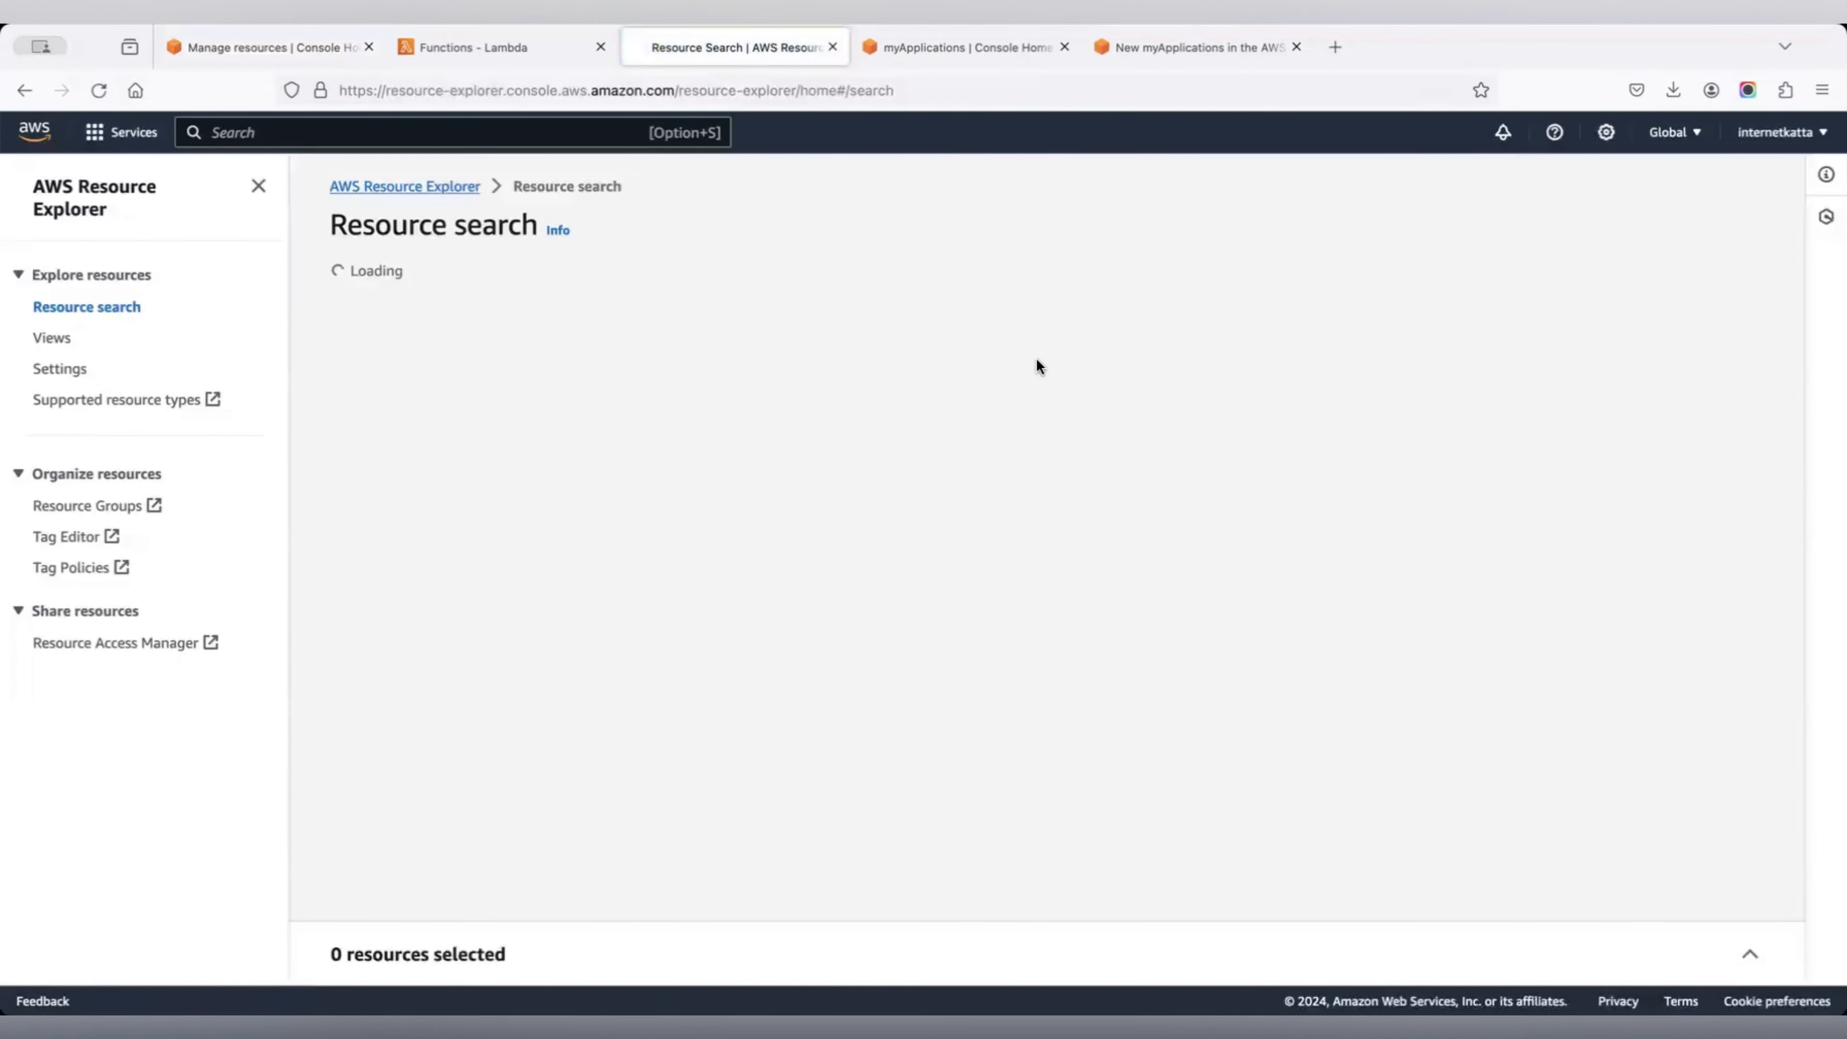
scroll(1037, 358, down, 15)
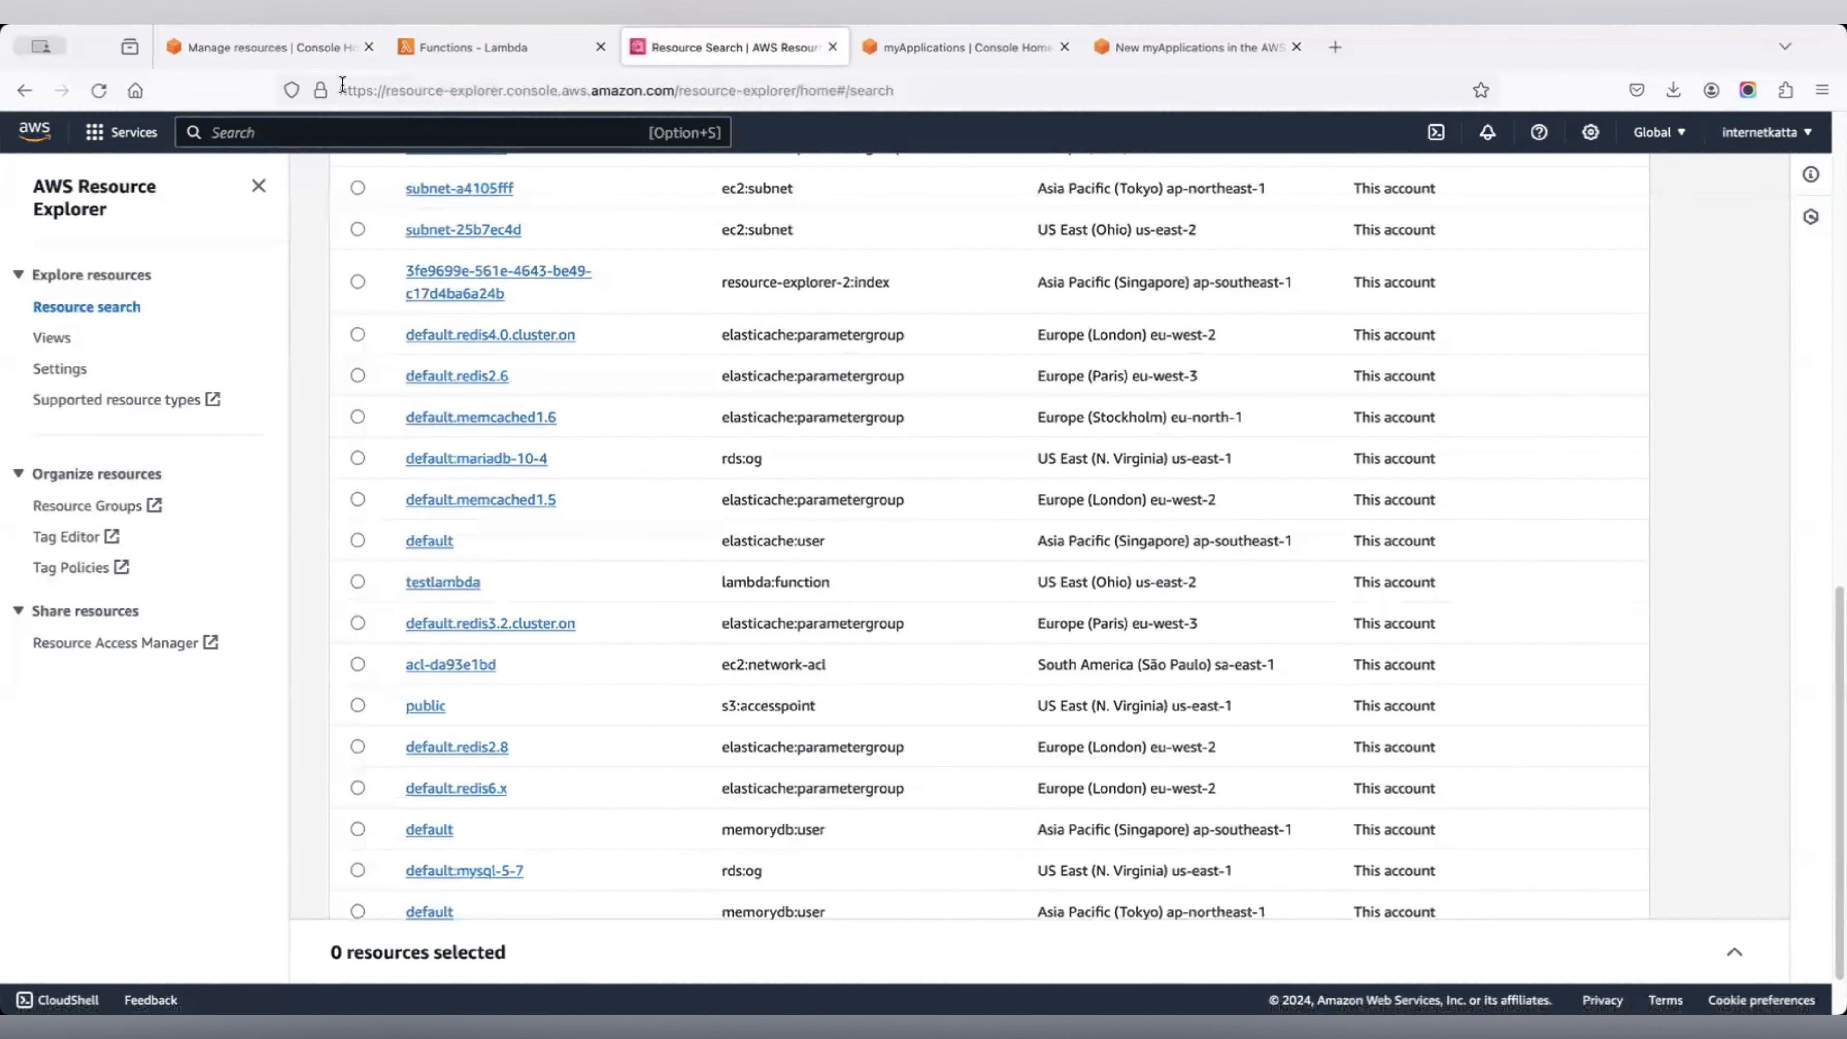
click(305, 48)
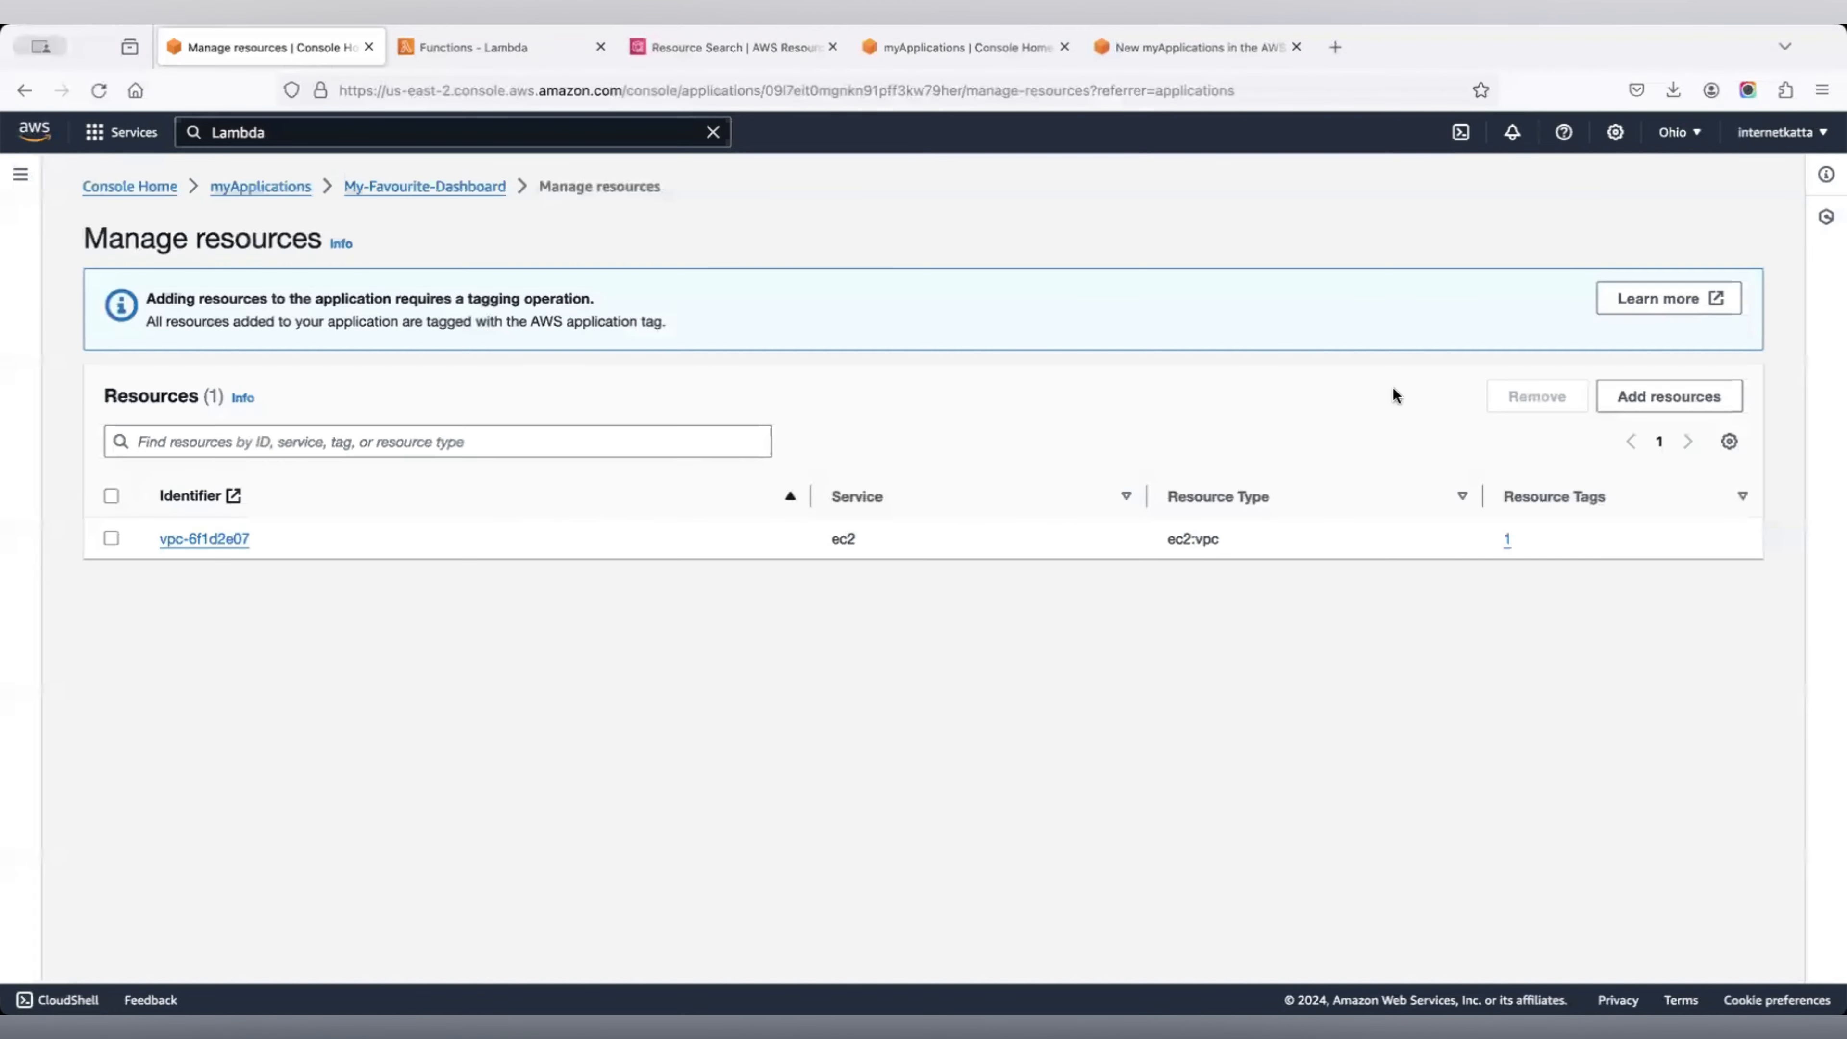
Add all seven lambda:function resources to the application and return to its dashboard.
click(1695, 396)
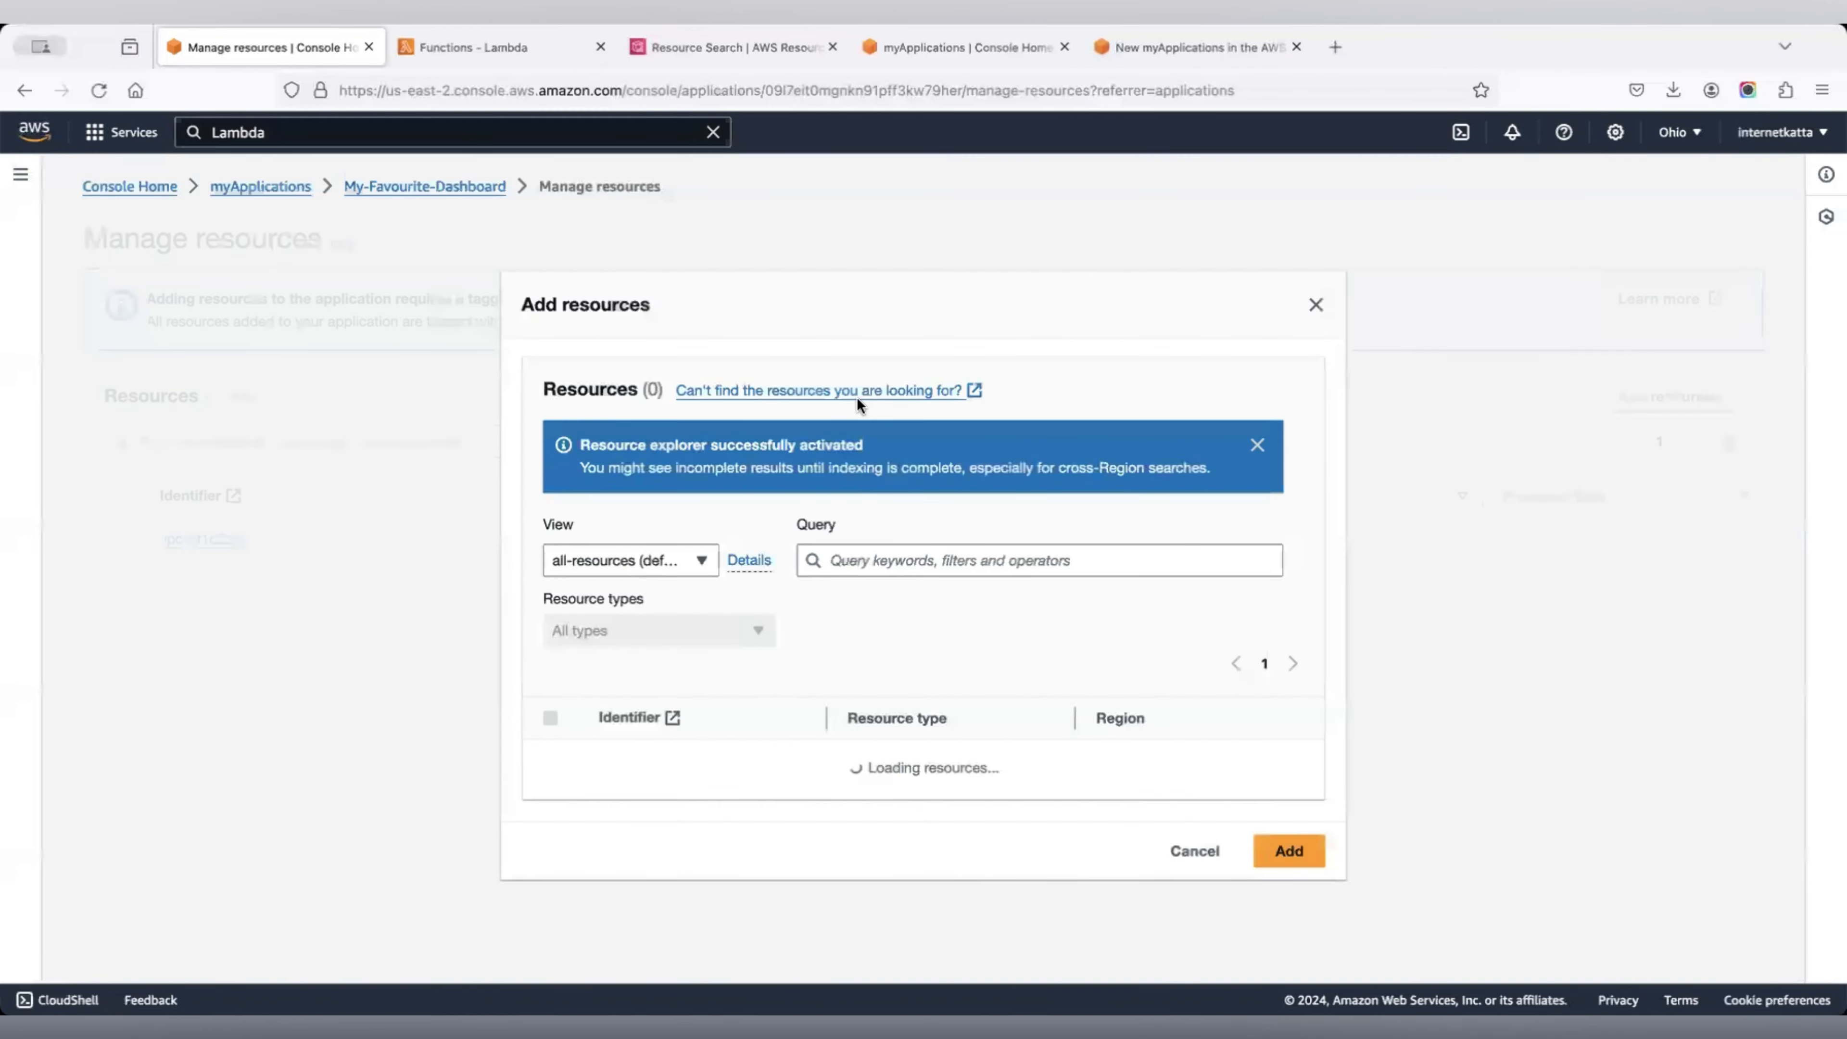
click(686, 587)
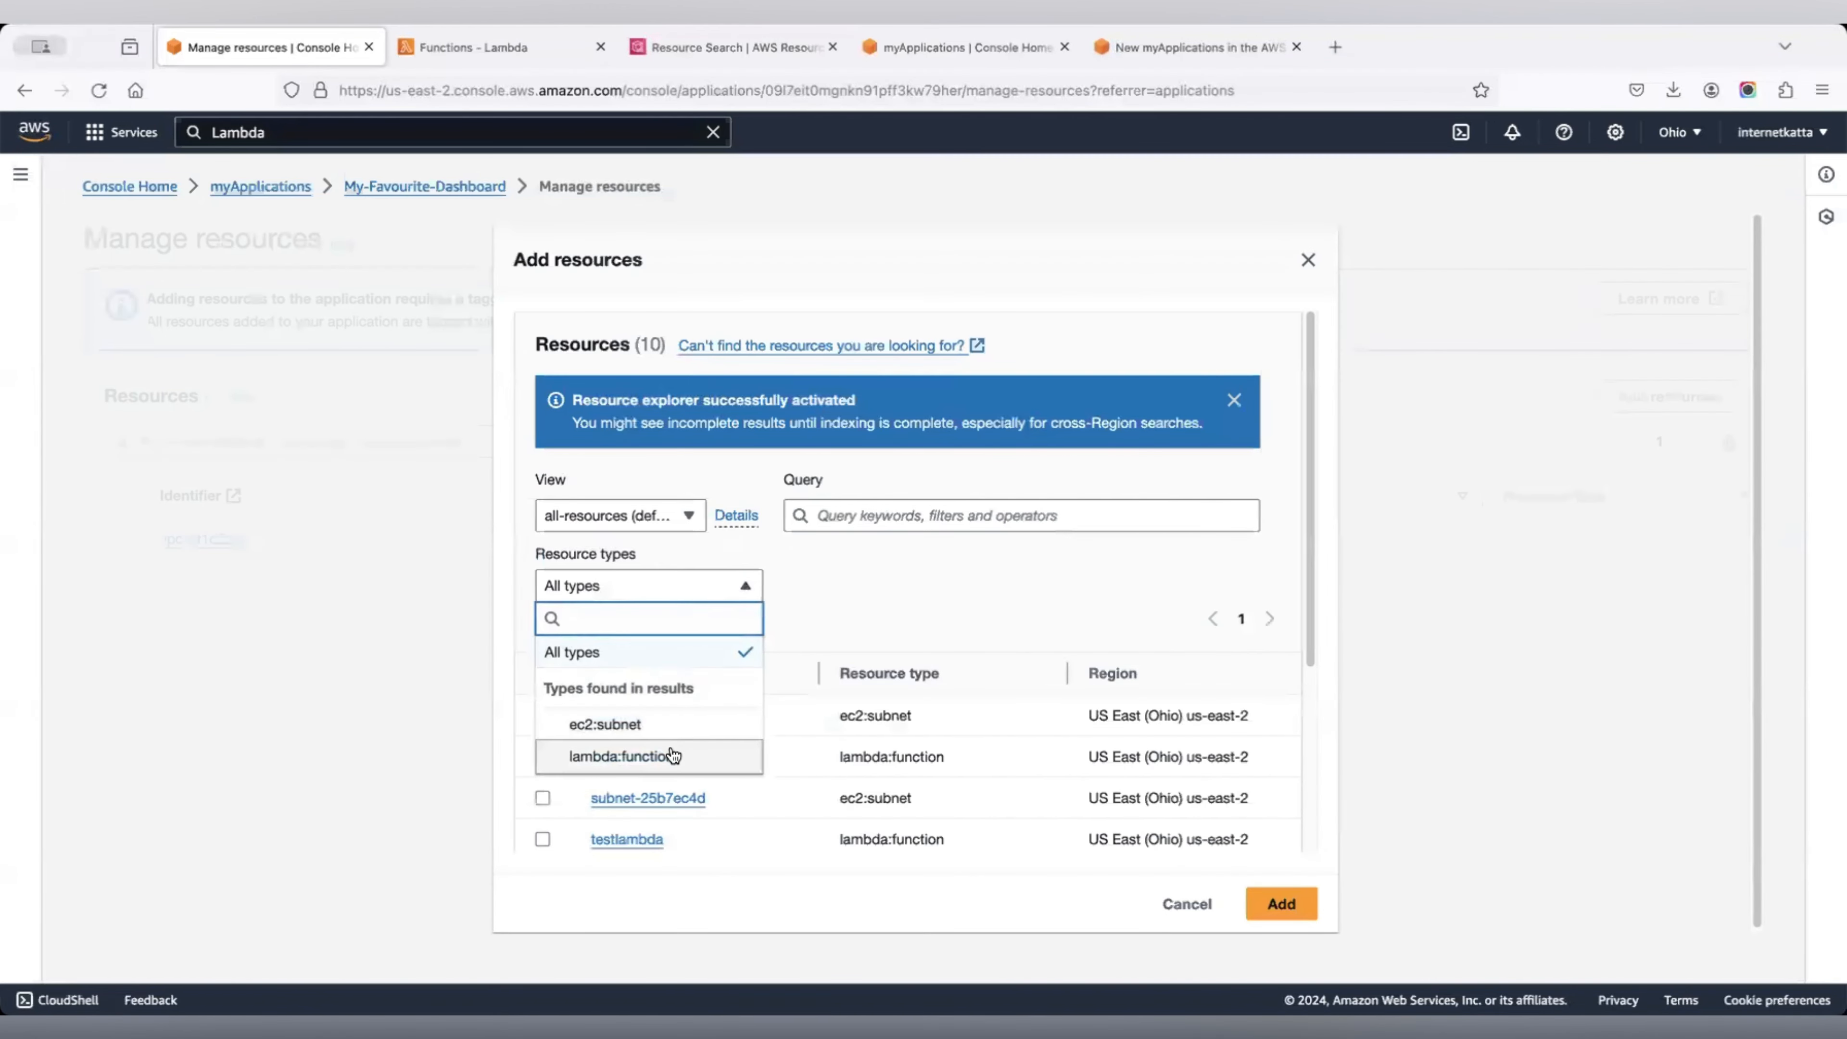
click(655, 756)
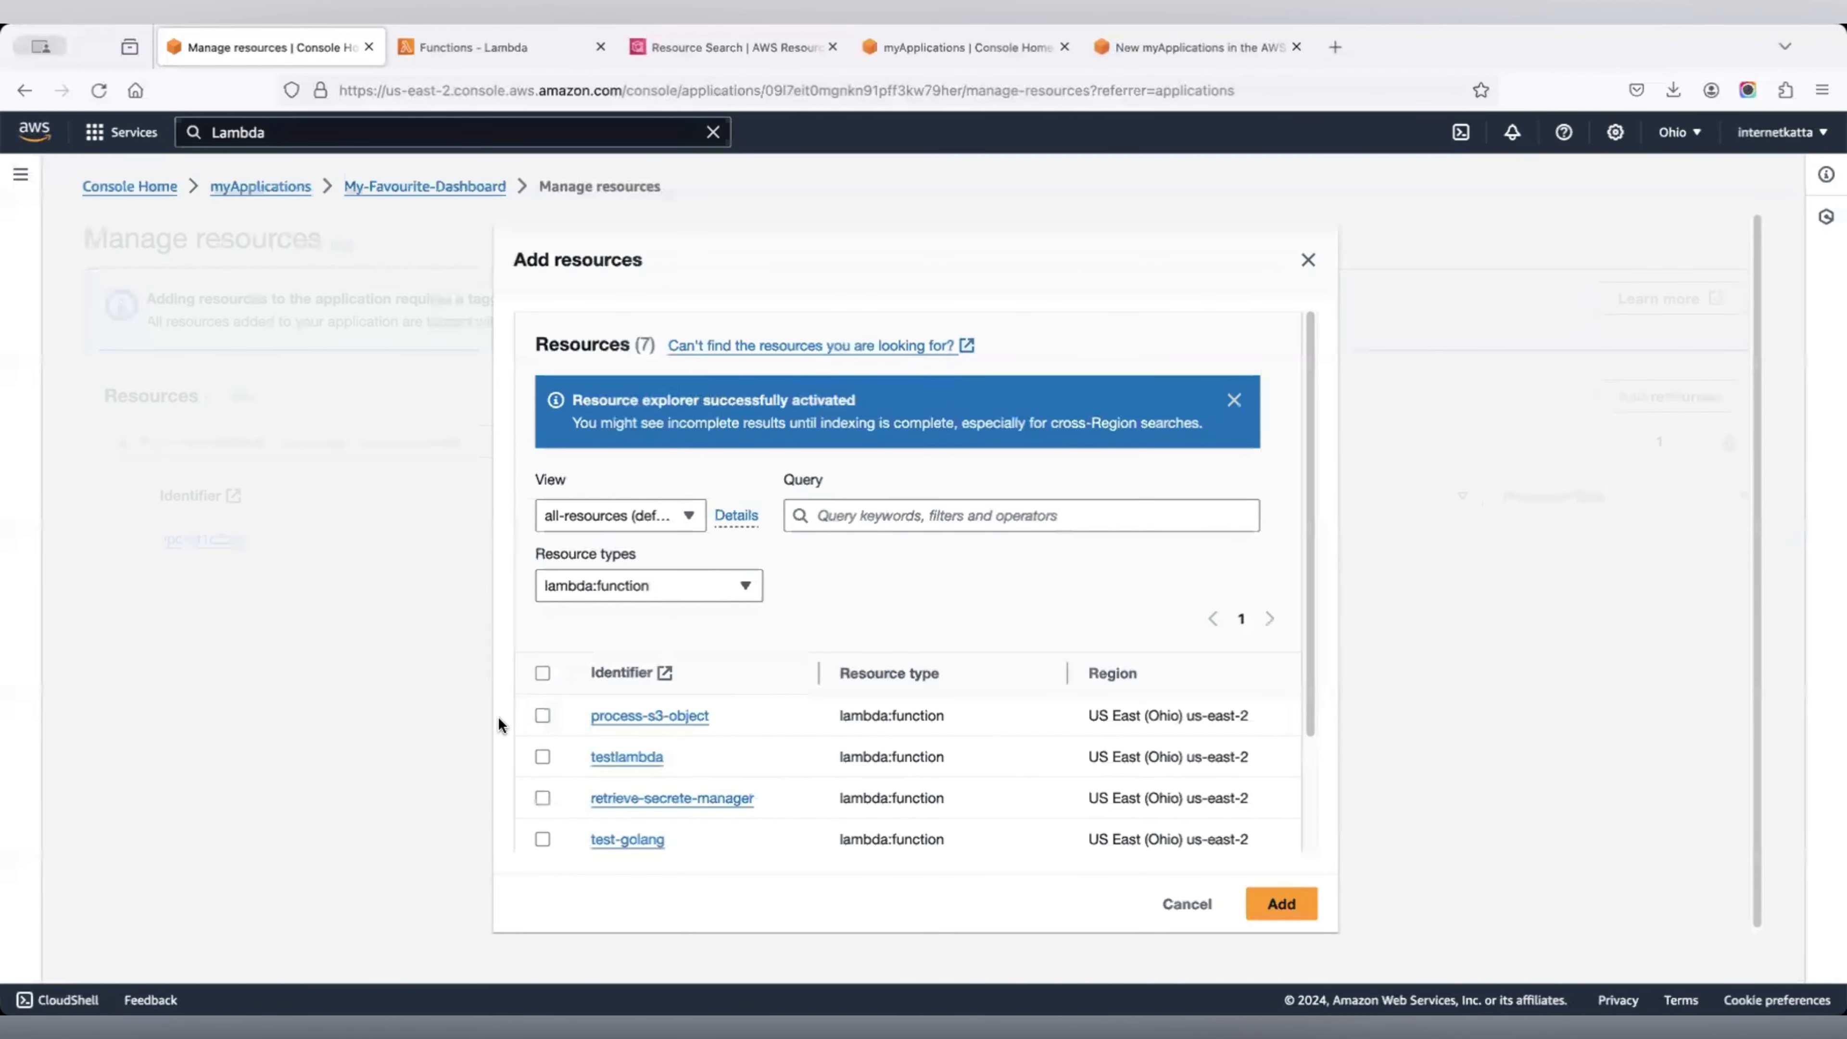
click(537, 674)
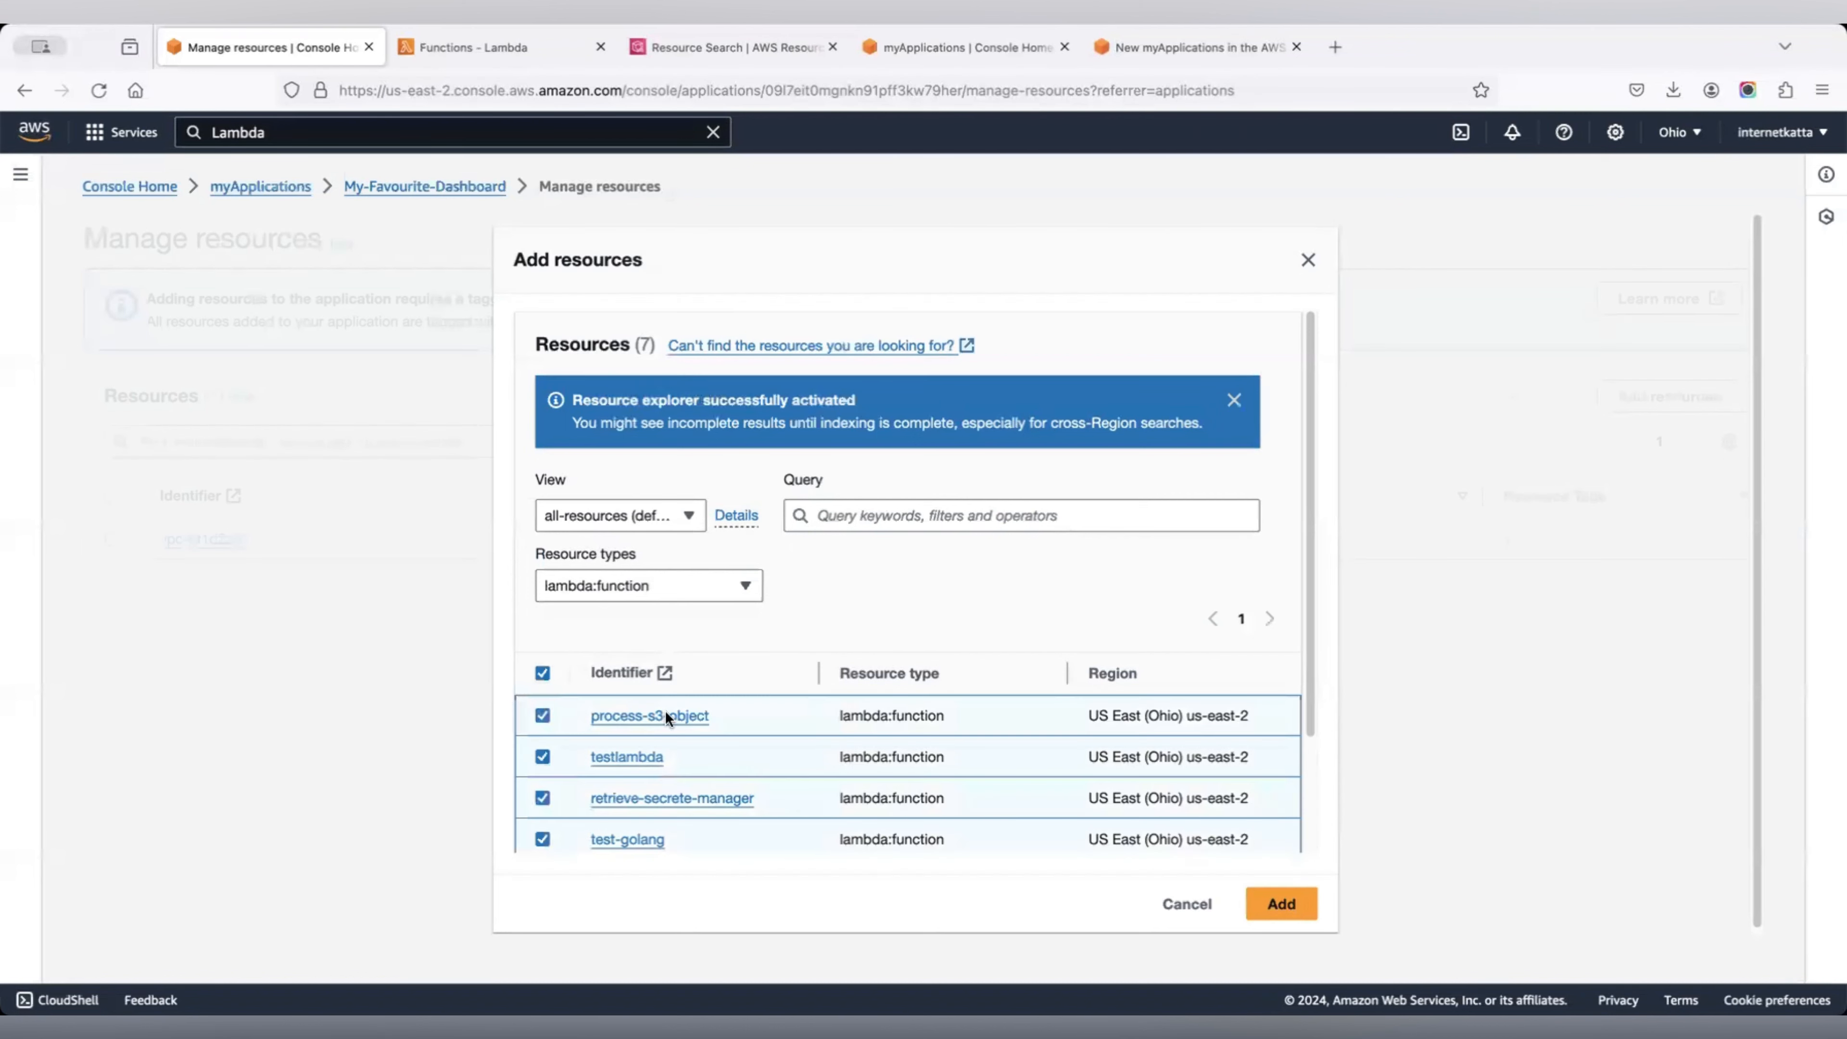
click(1273, 910)
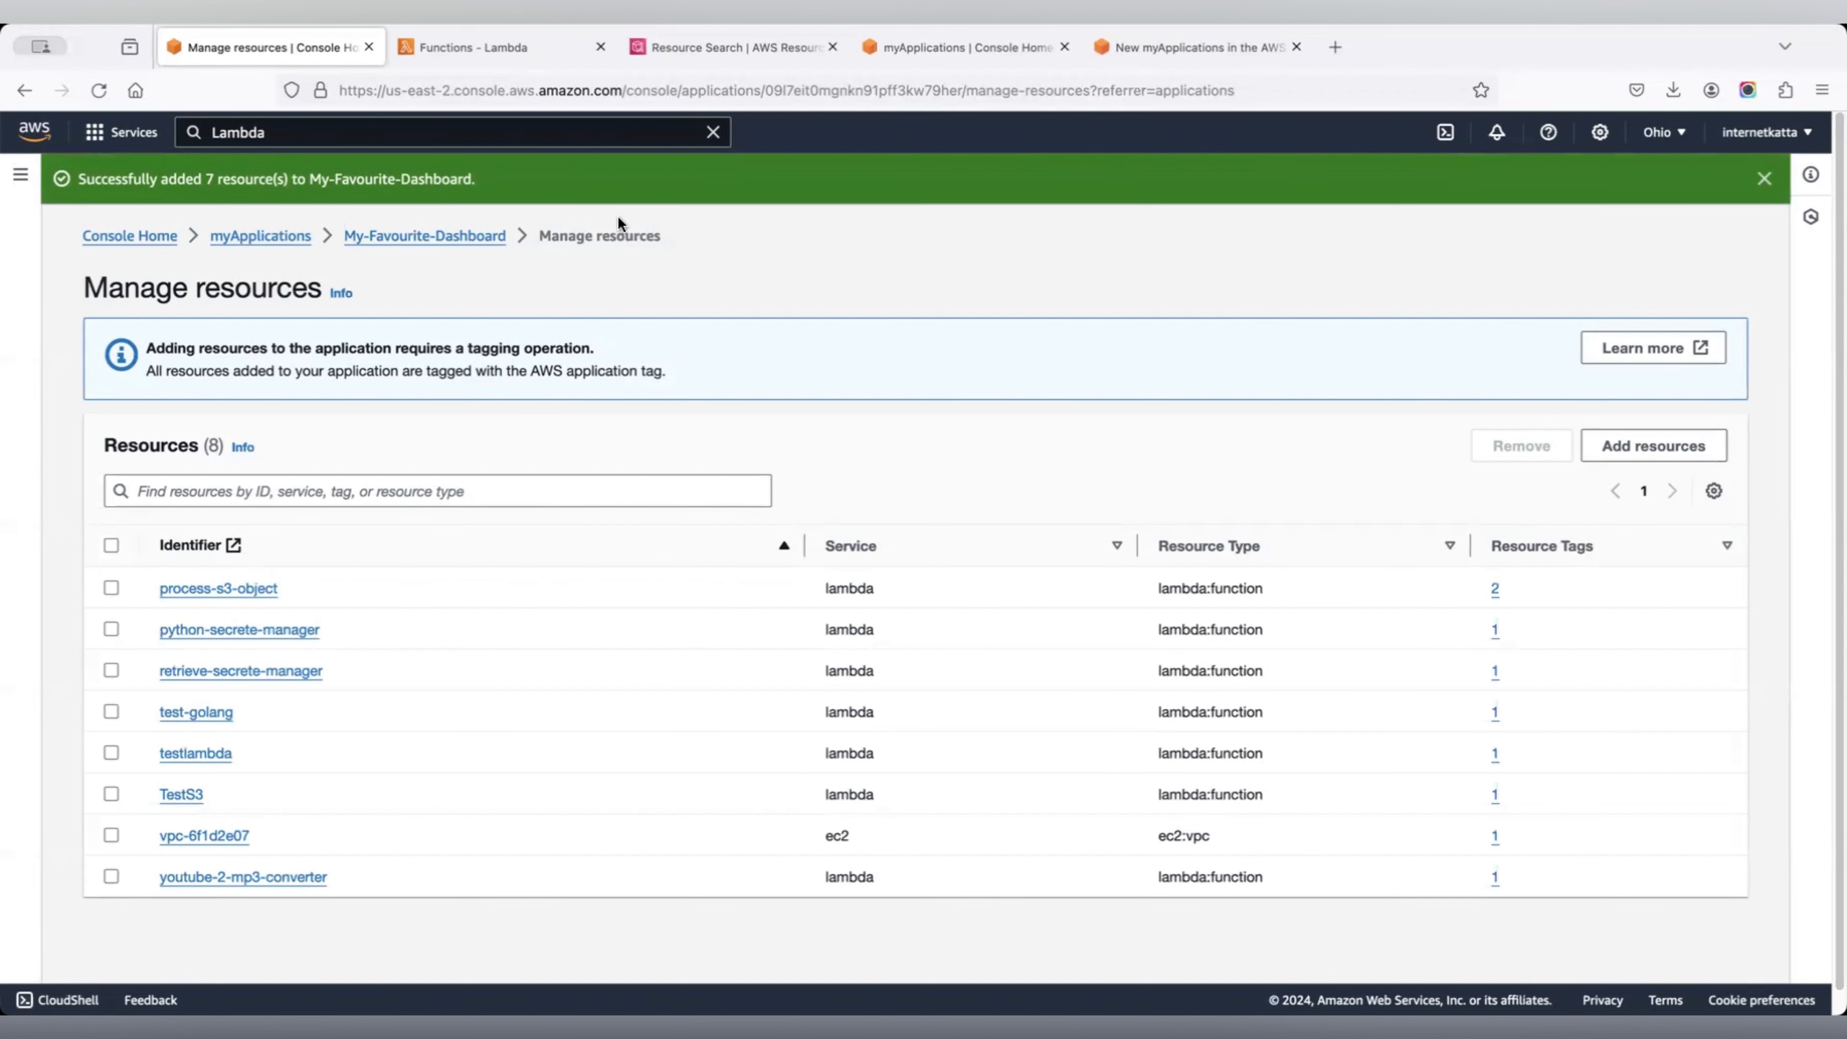
click(375, 237)
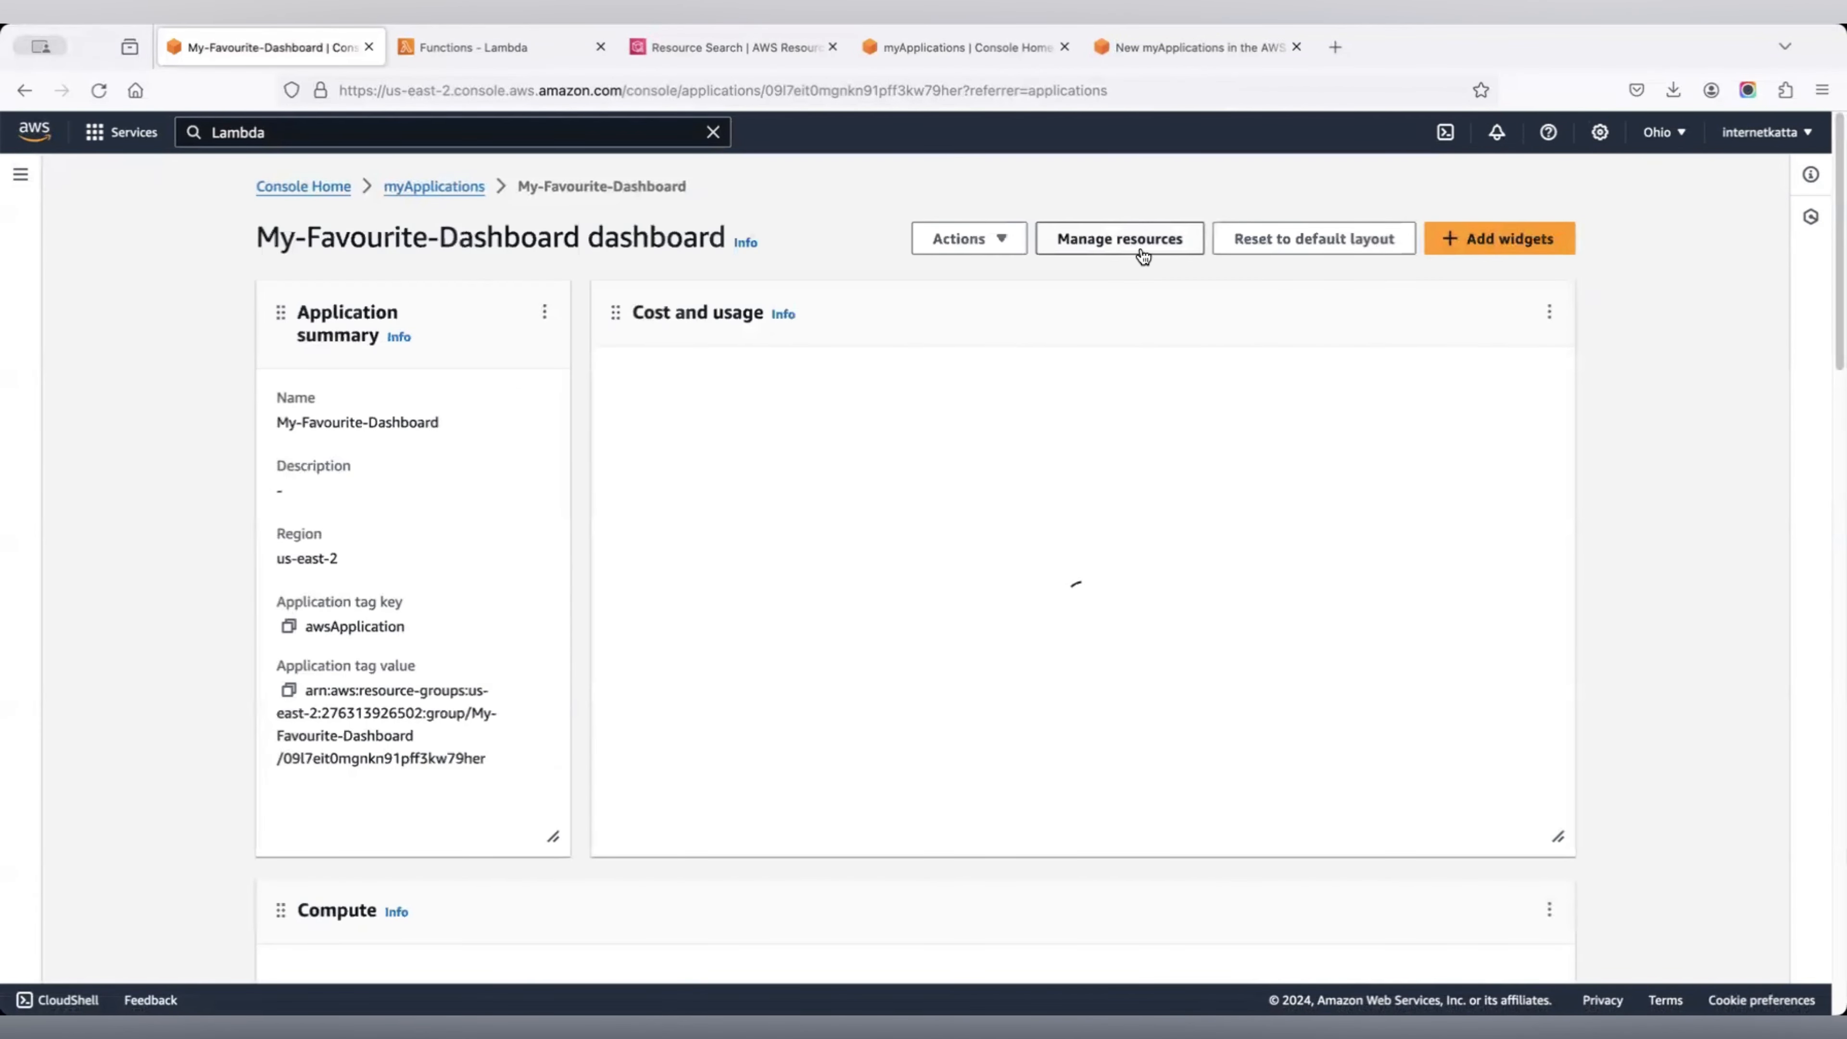
Scroll to the Compute widget showing 7 Lambda functions, 0 EC2 instances and no alarms.
scroll(1148, 325, down, 8)
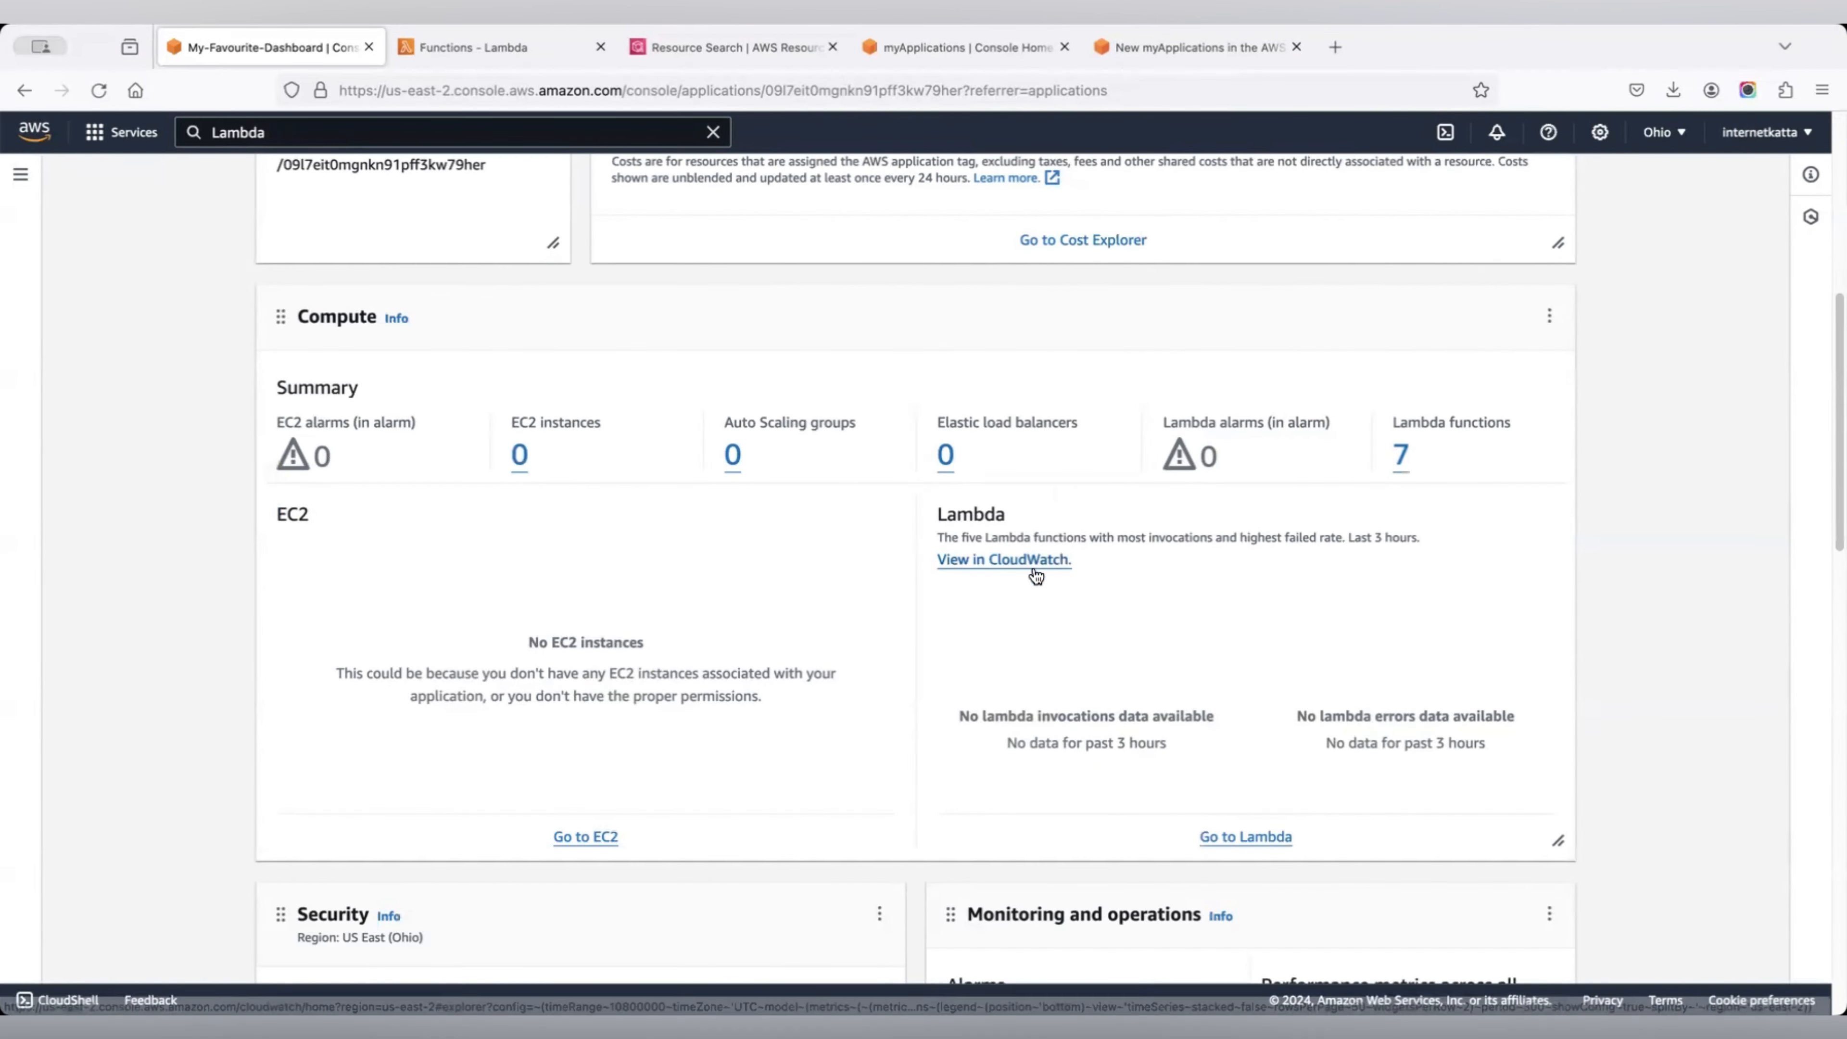
scroll(1059, 616, down, 12)
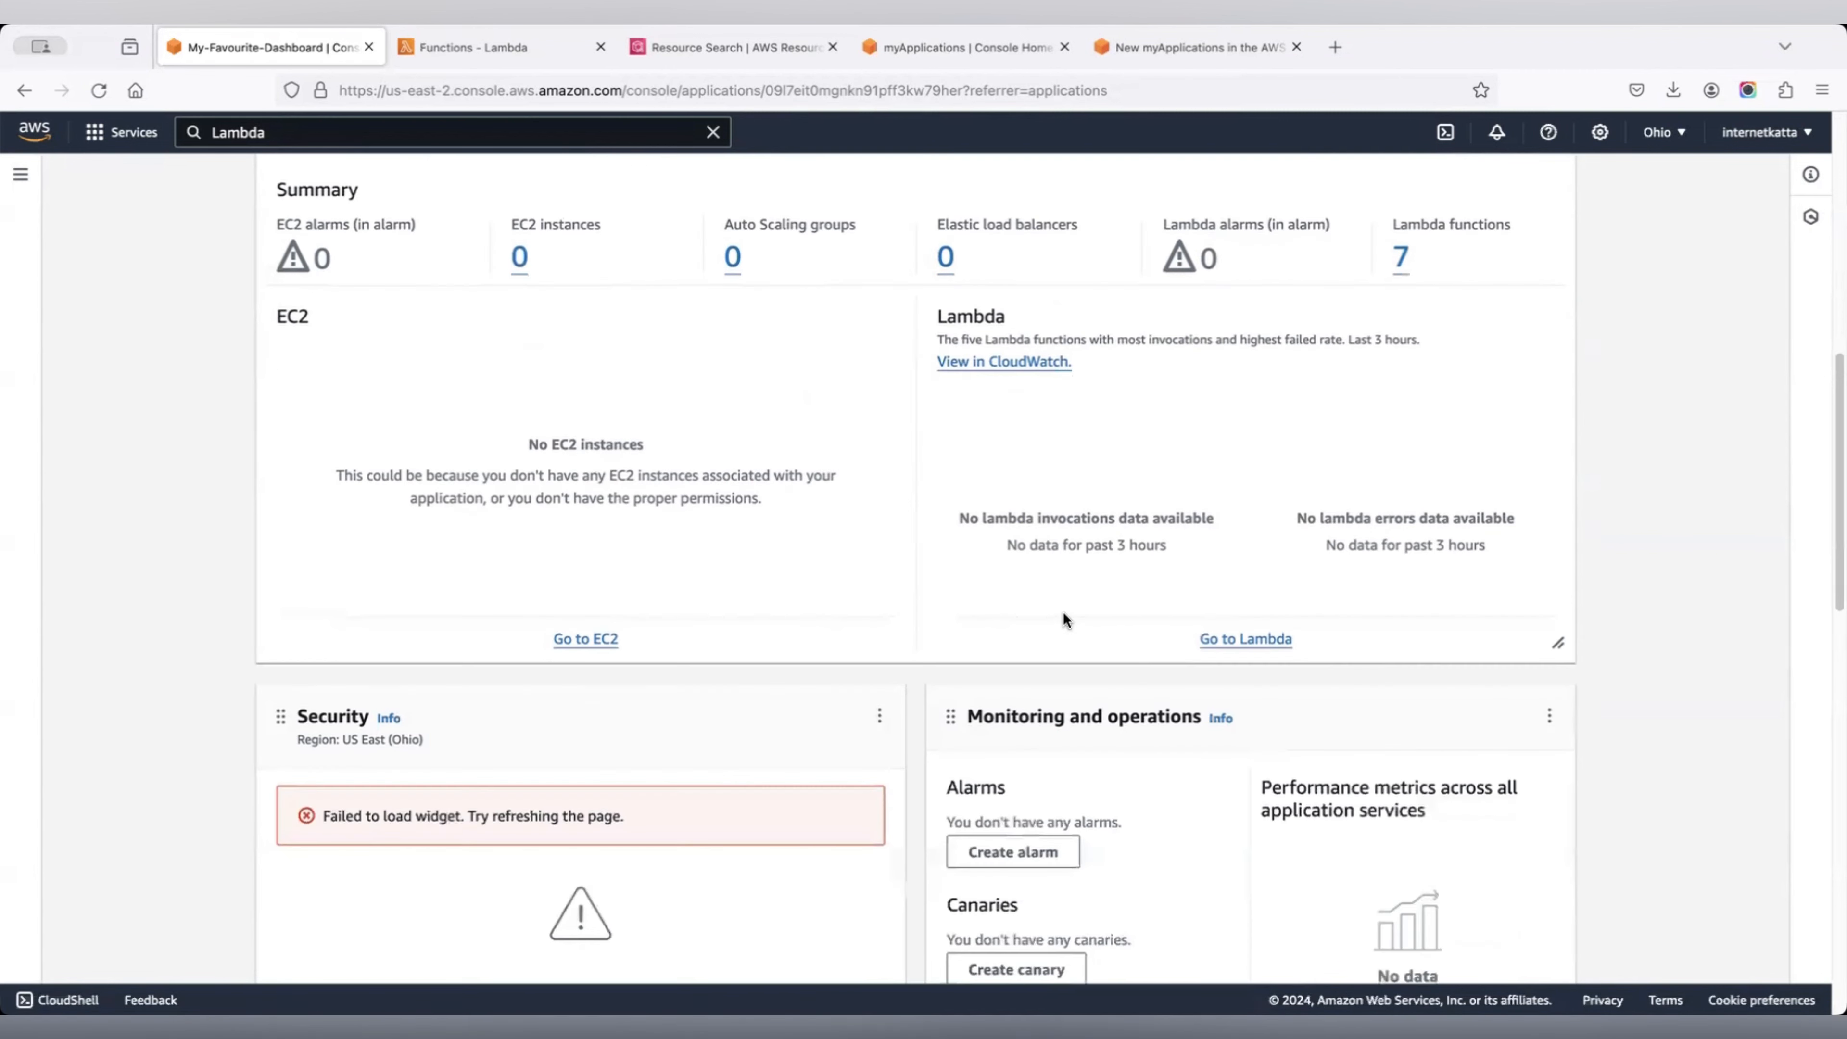
scroll(1063, 618, down, 3)
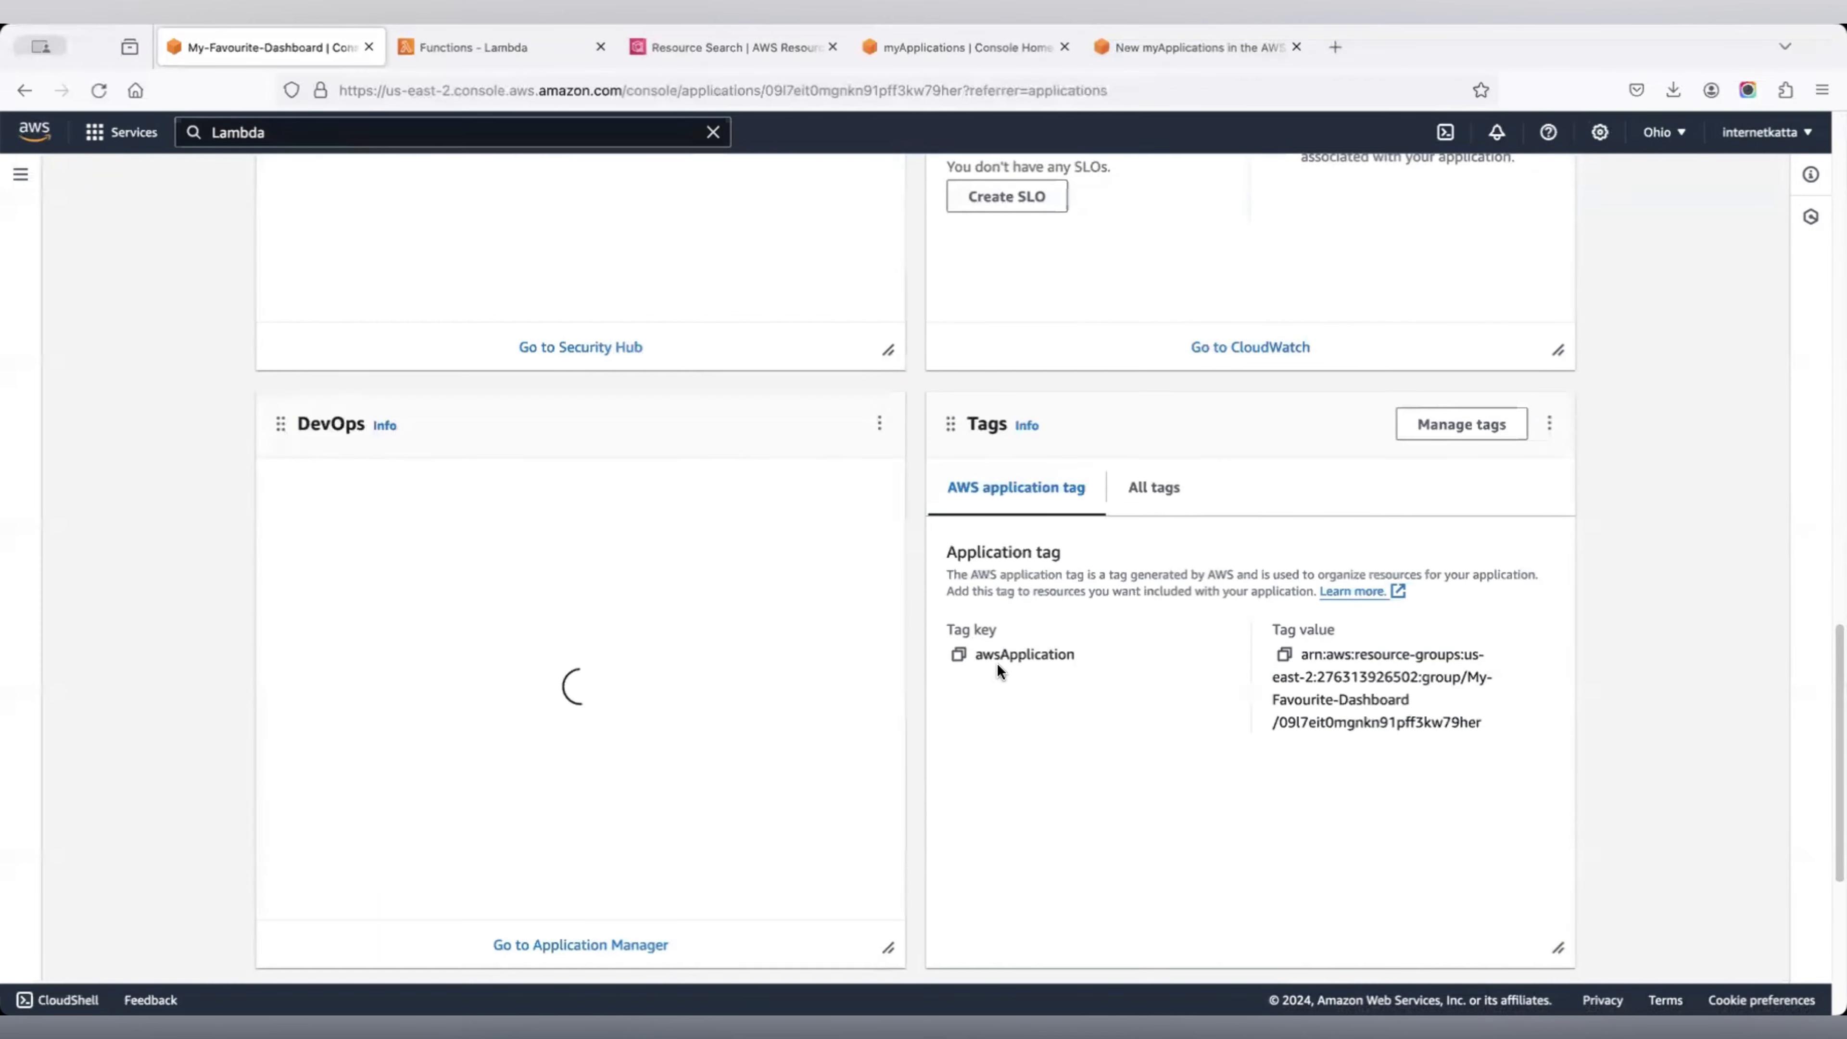
scroll(1004, 560, down, 3)
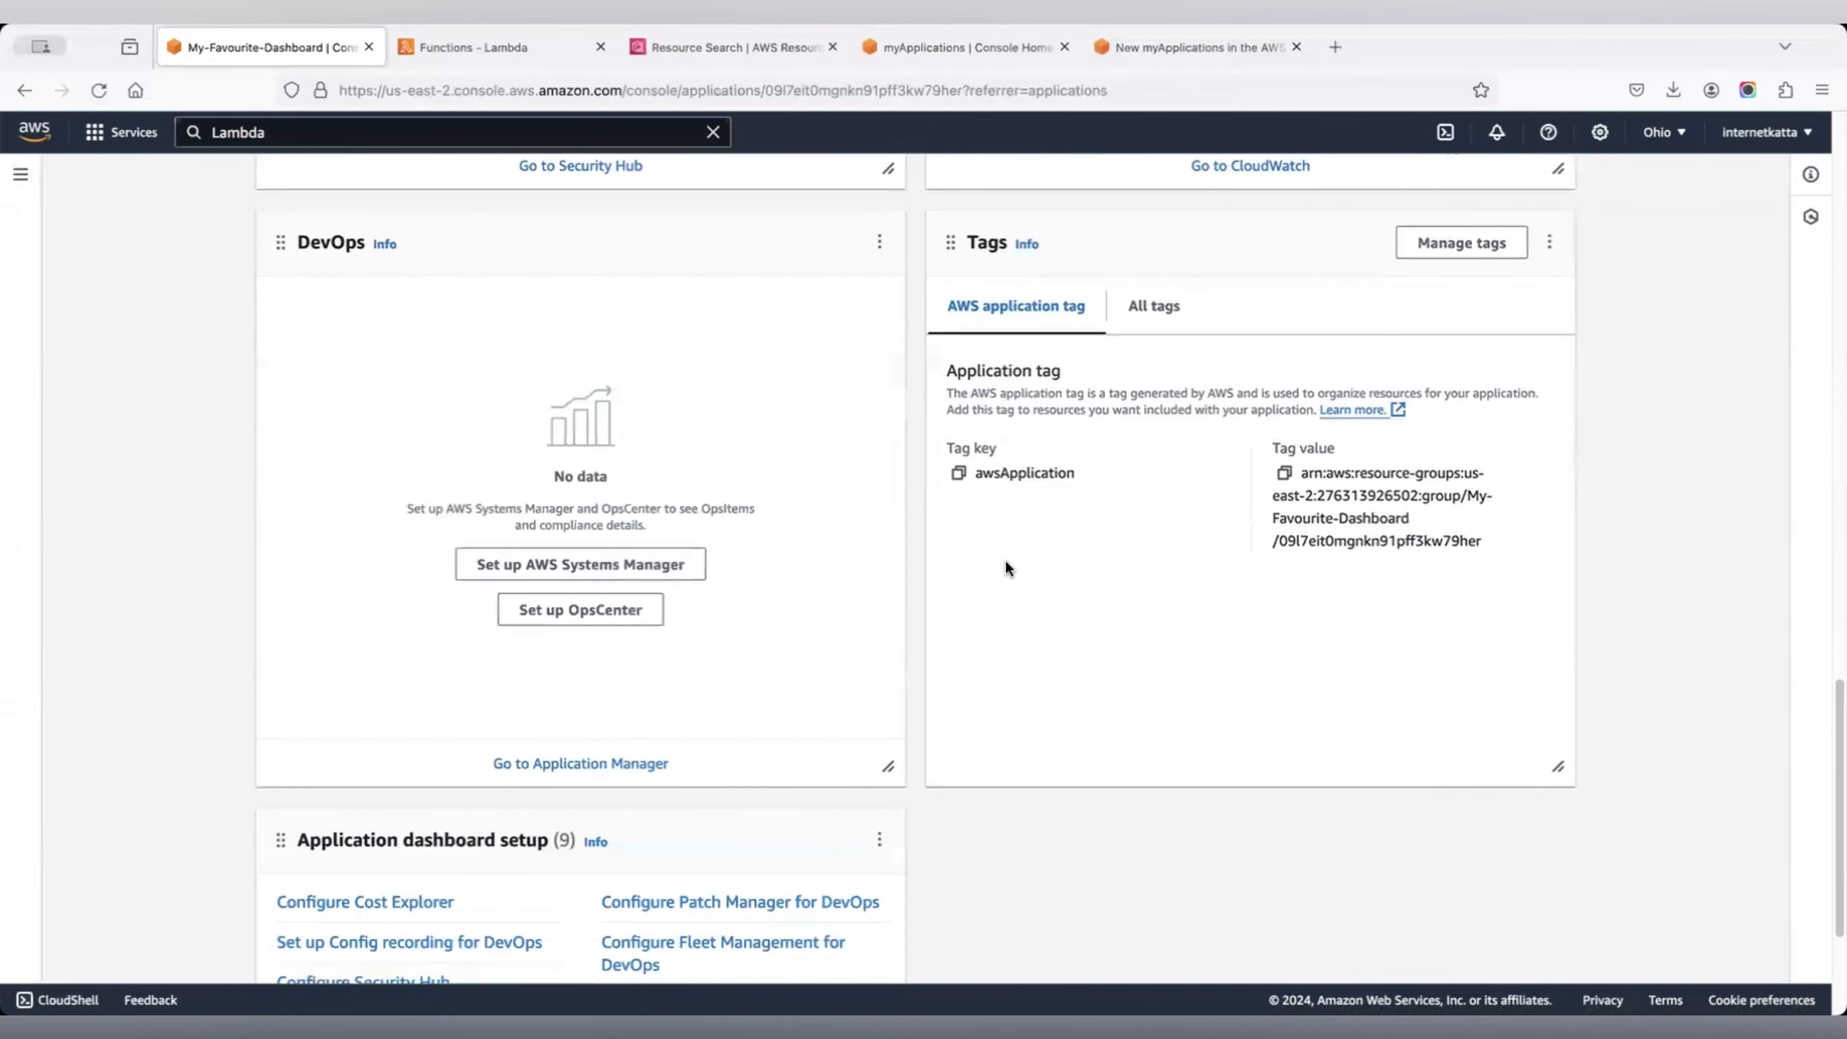
scroll(1089, 531, up, 9)
scroll(1090, 531, up, 9)
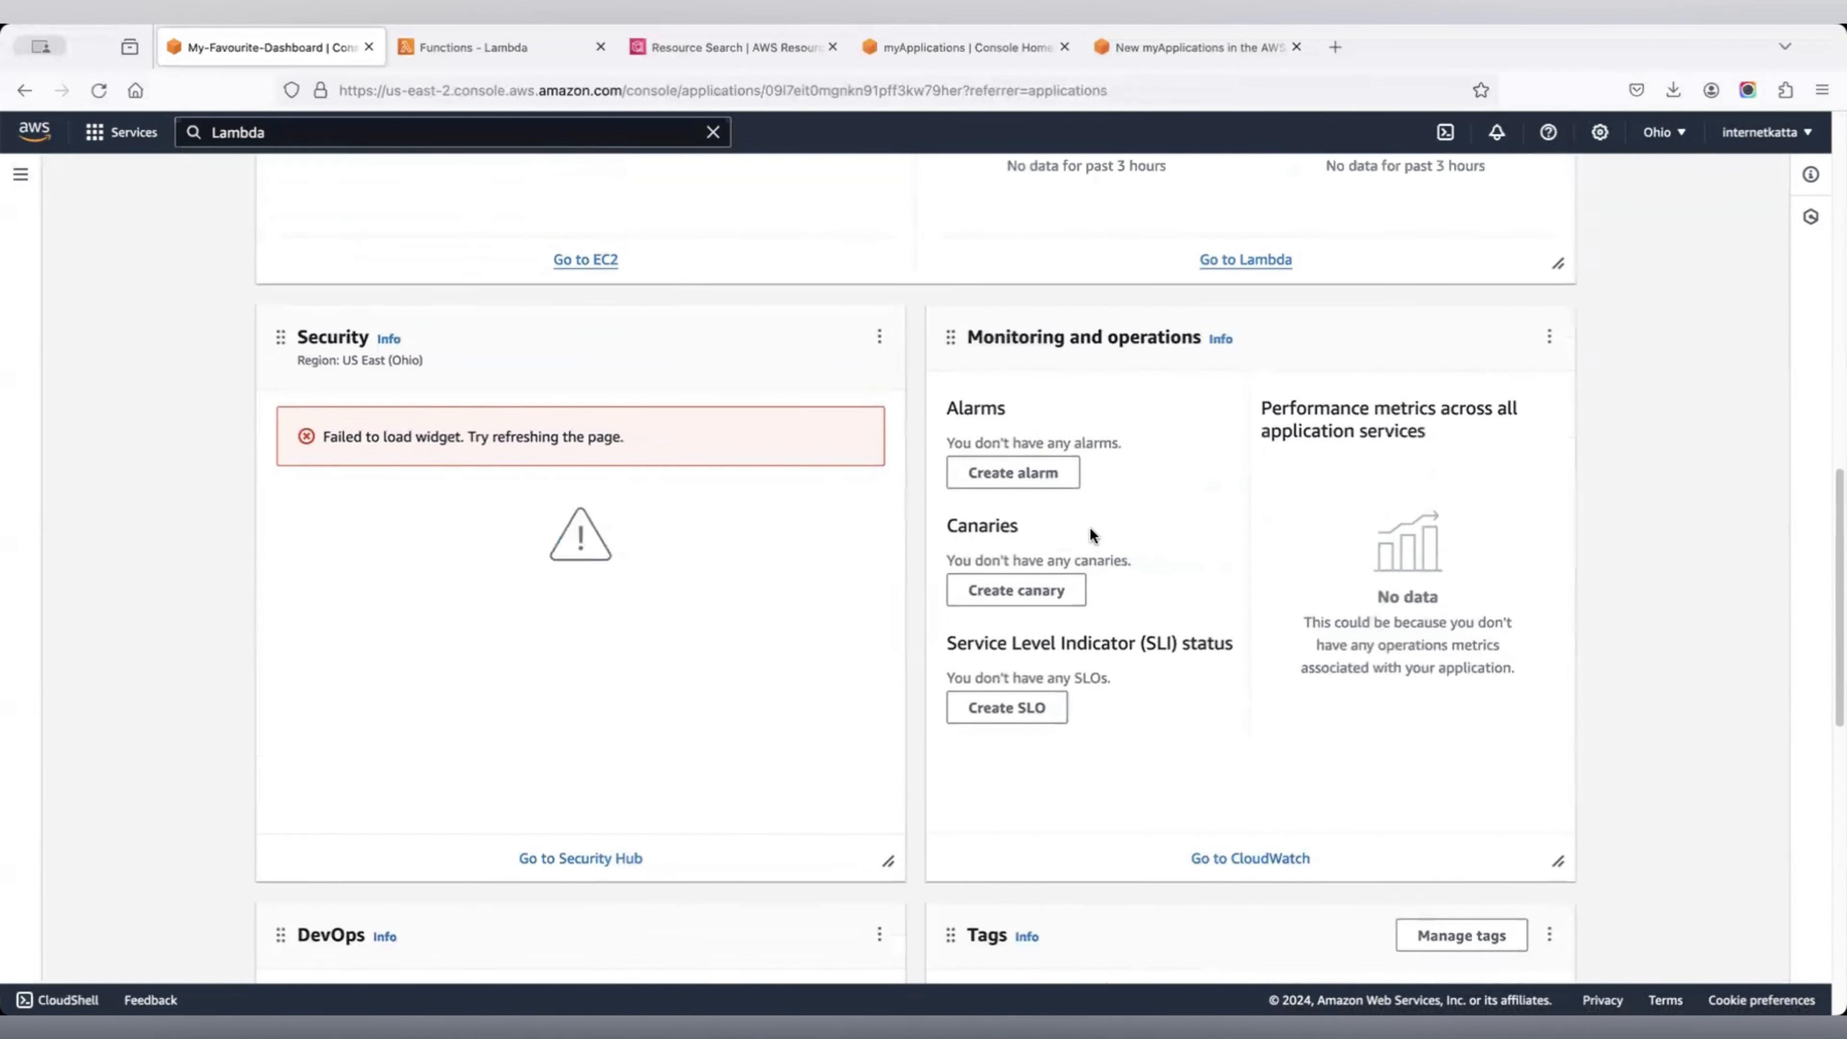
scroll(1089, 531, up, 8)
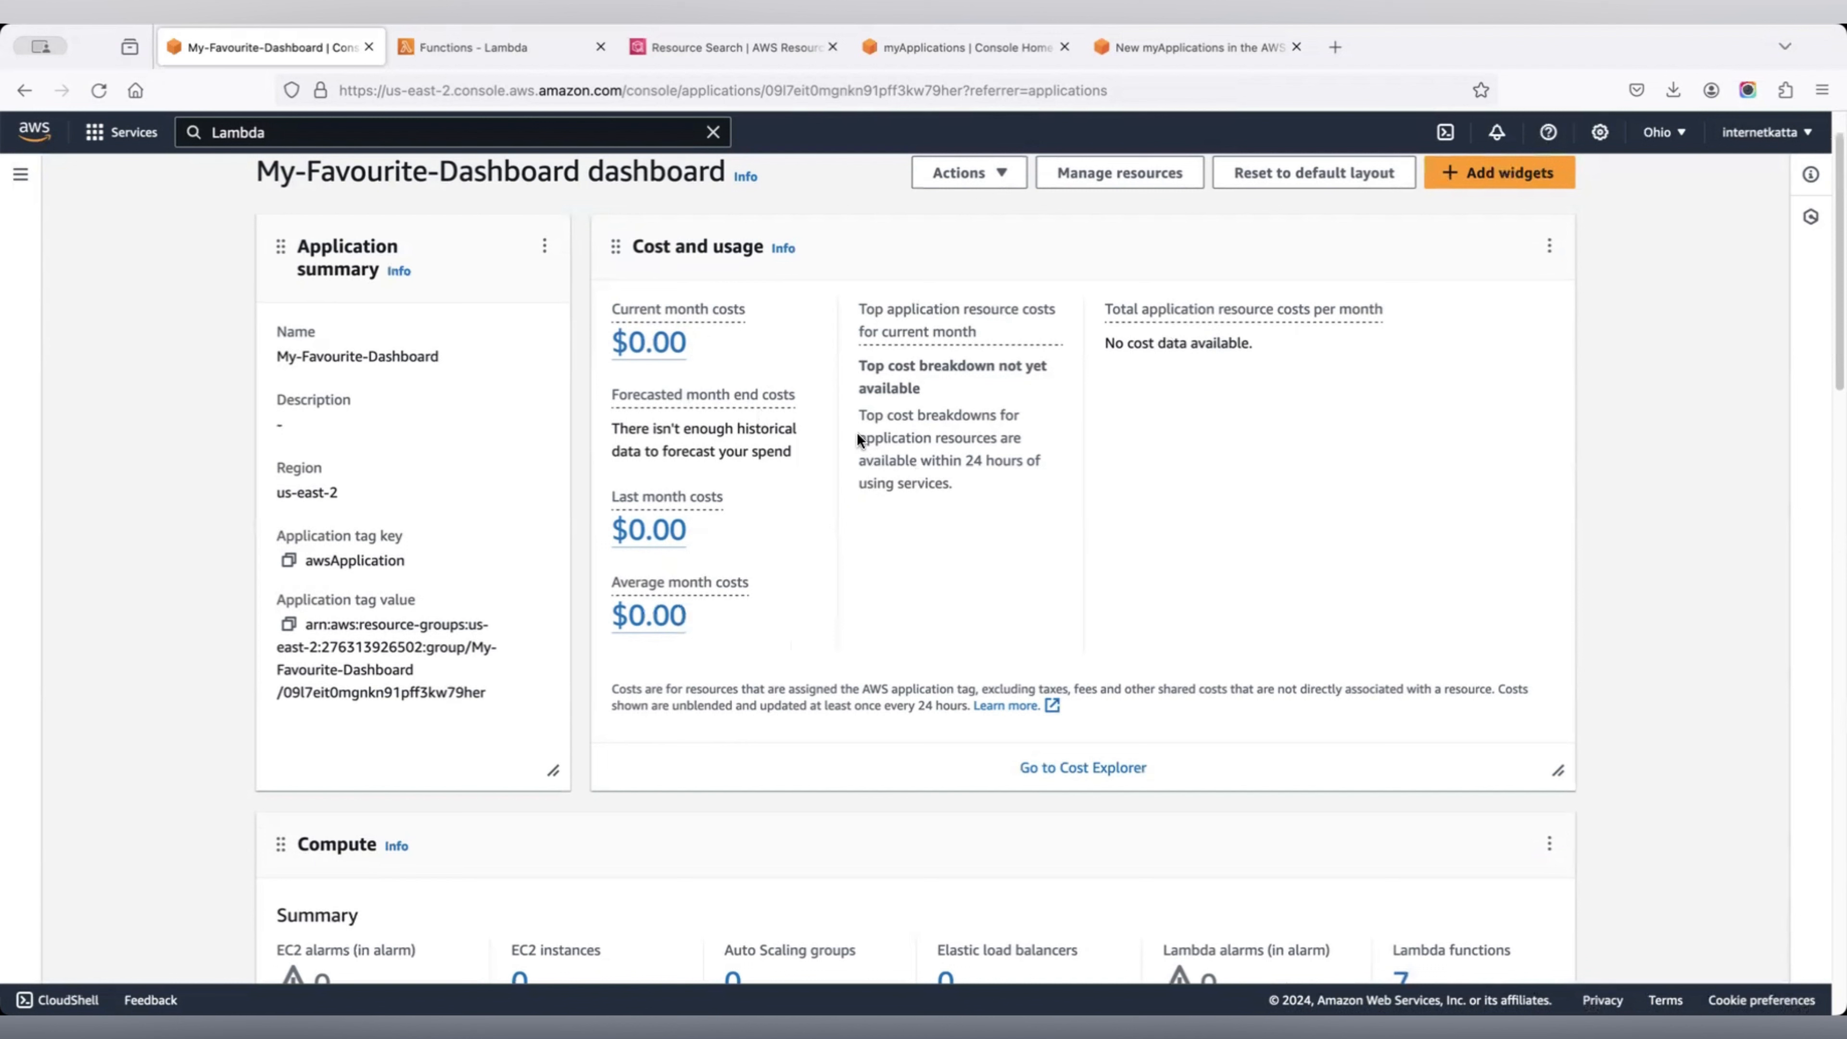
scroll(863, 435, down, 6)
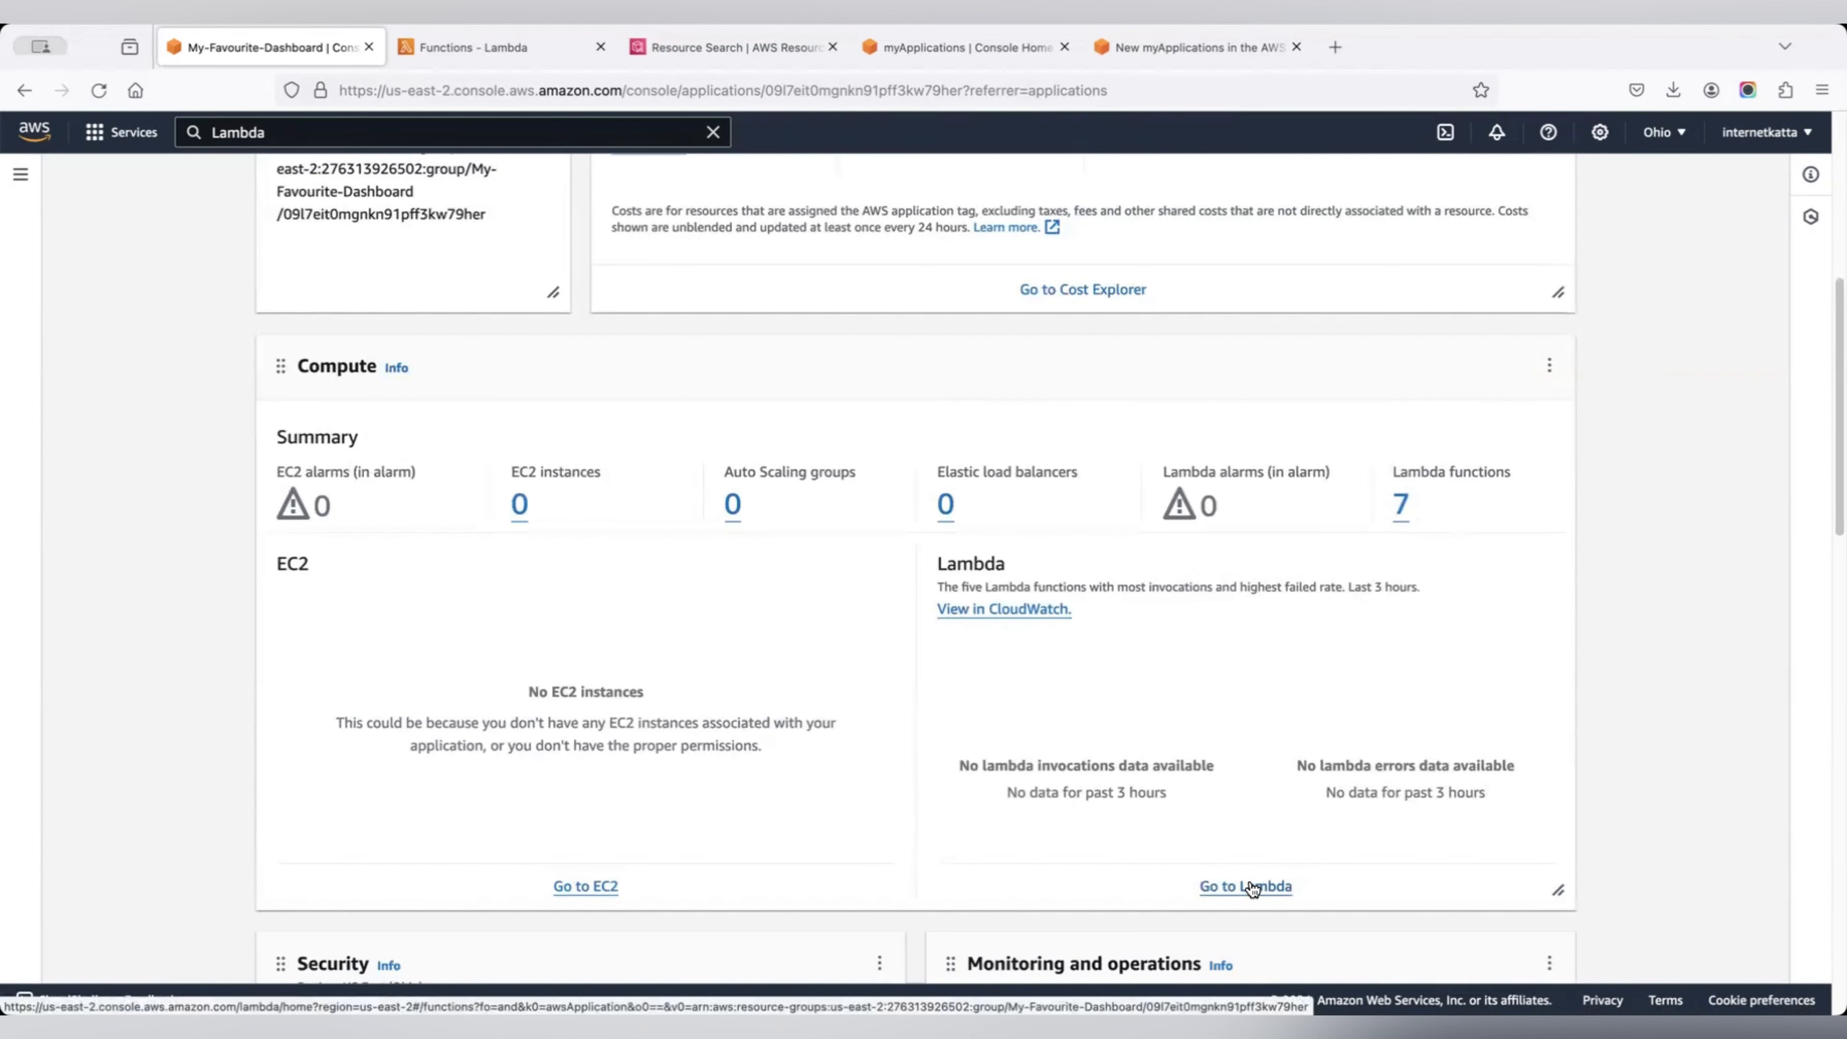
super+click(1401, 505)
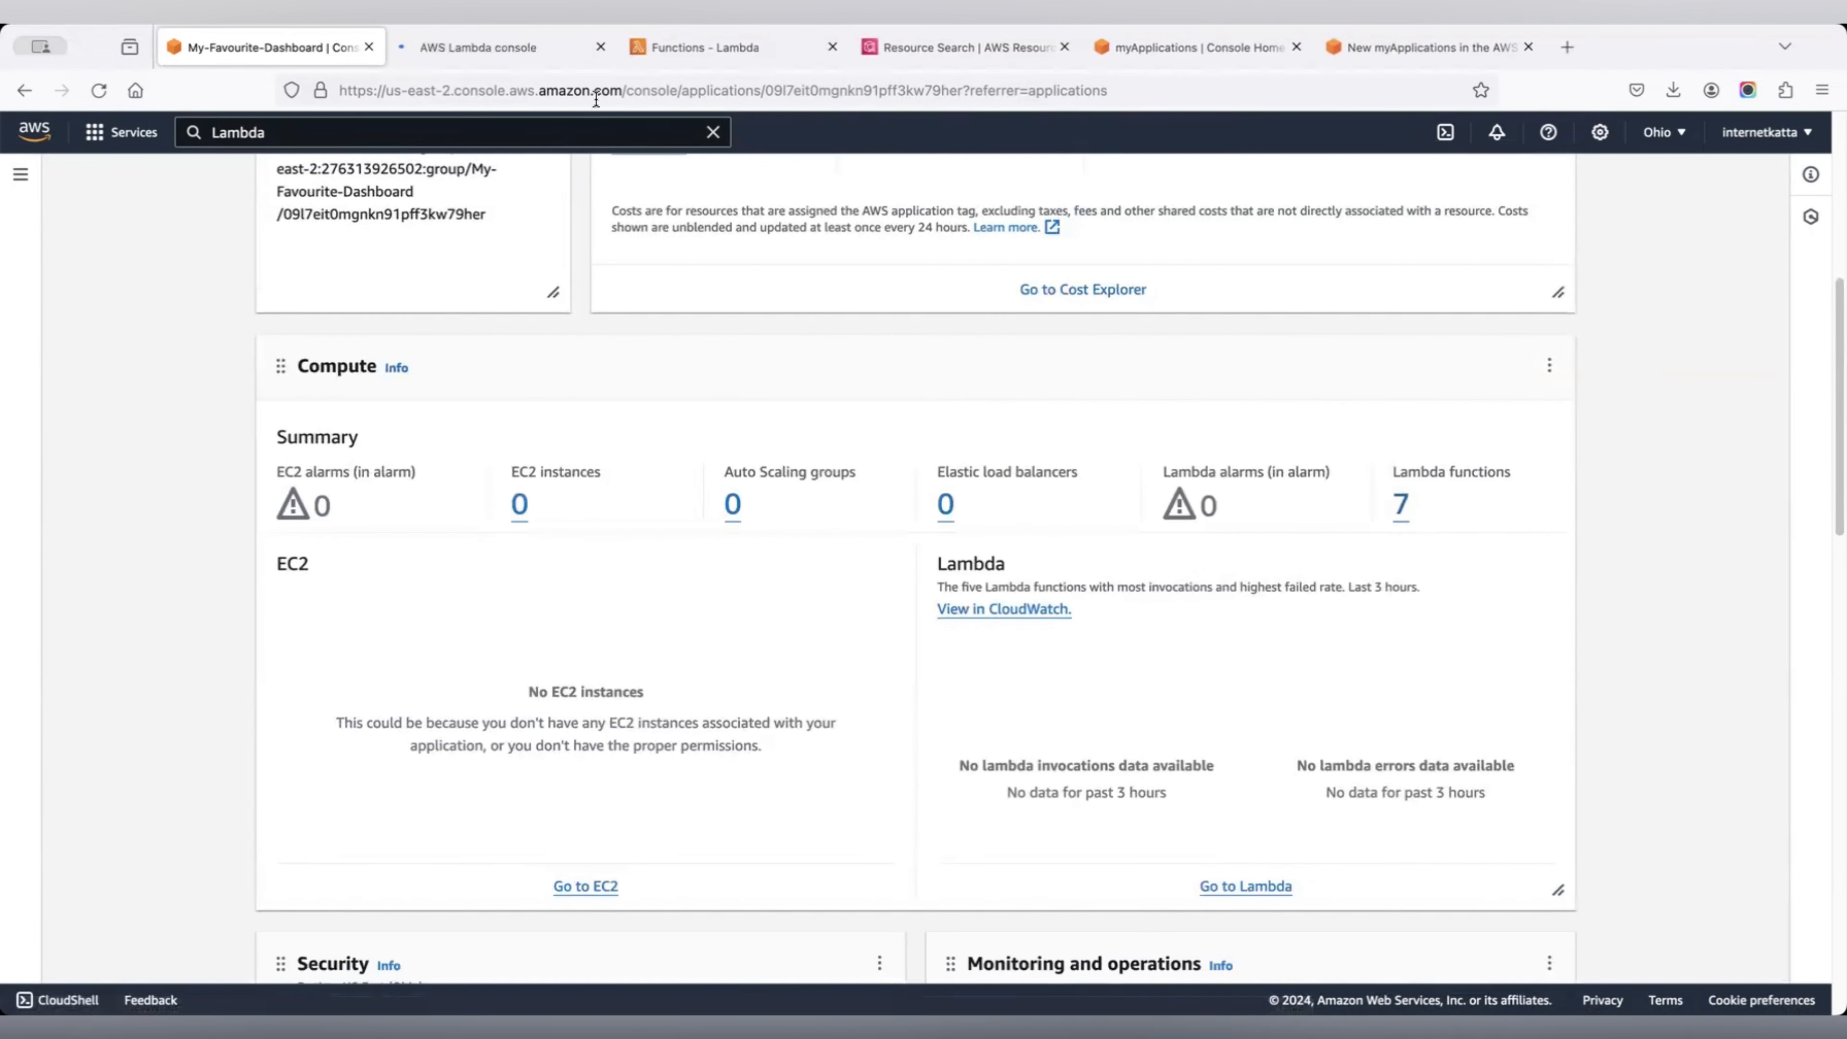
click(512, 47)
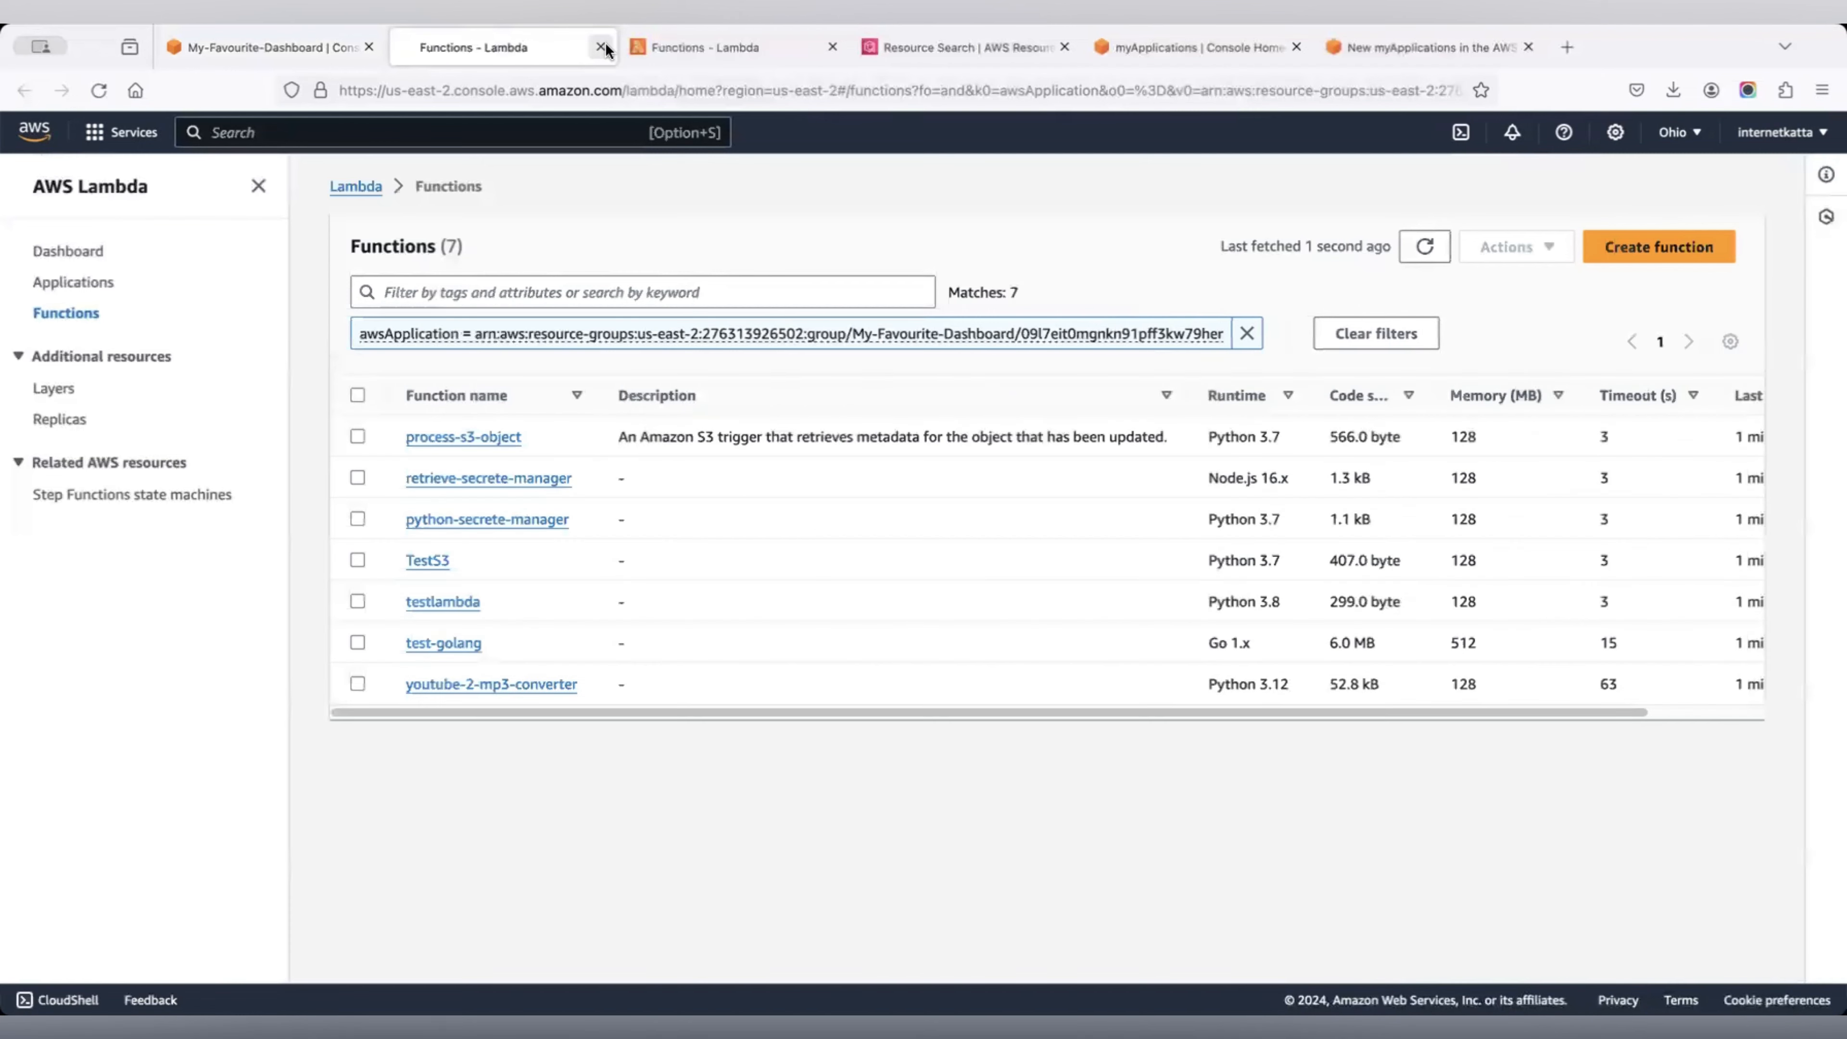
click(600, 47)
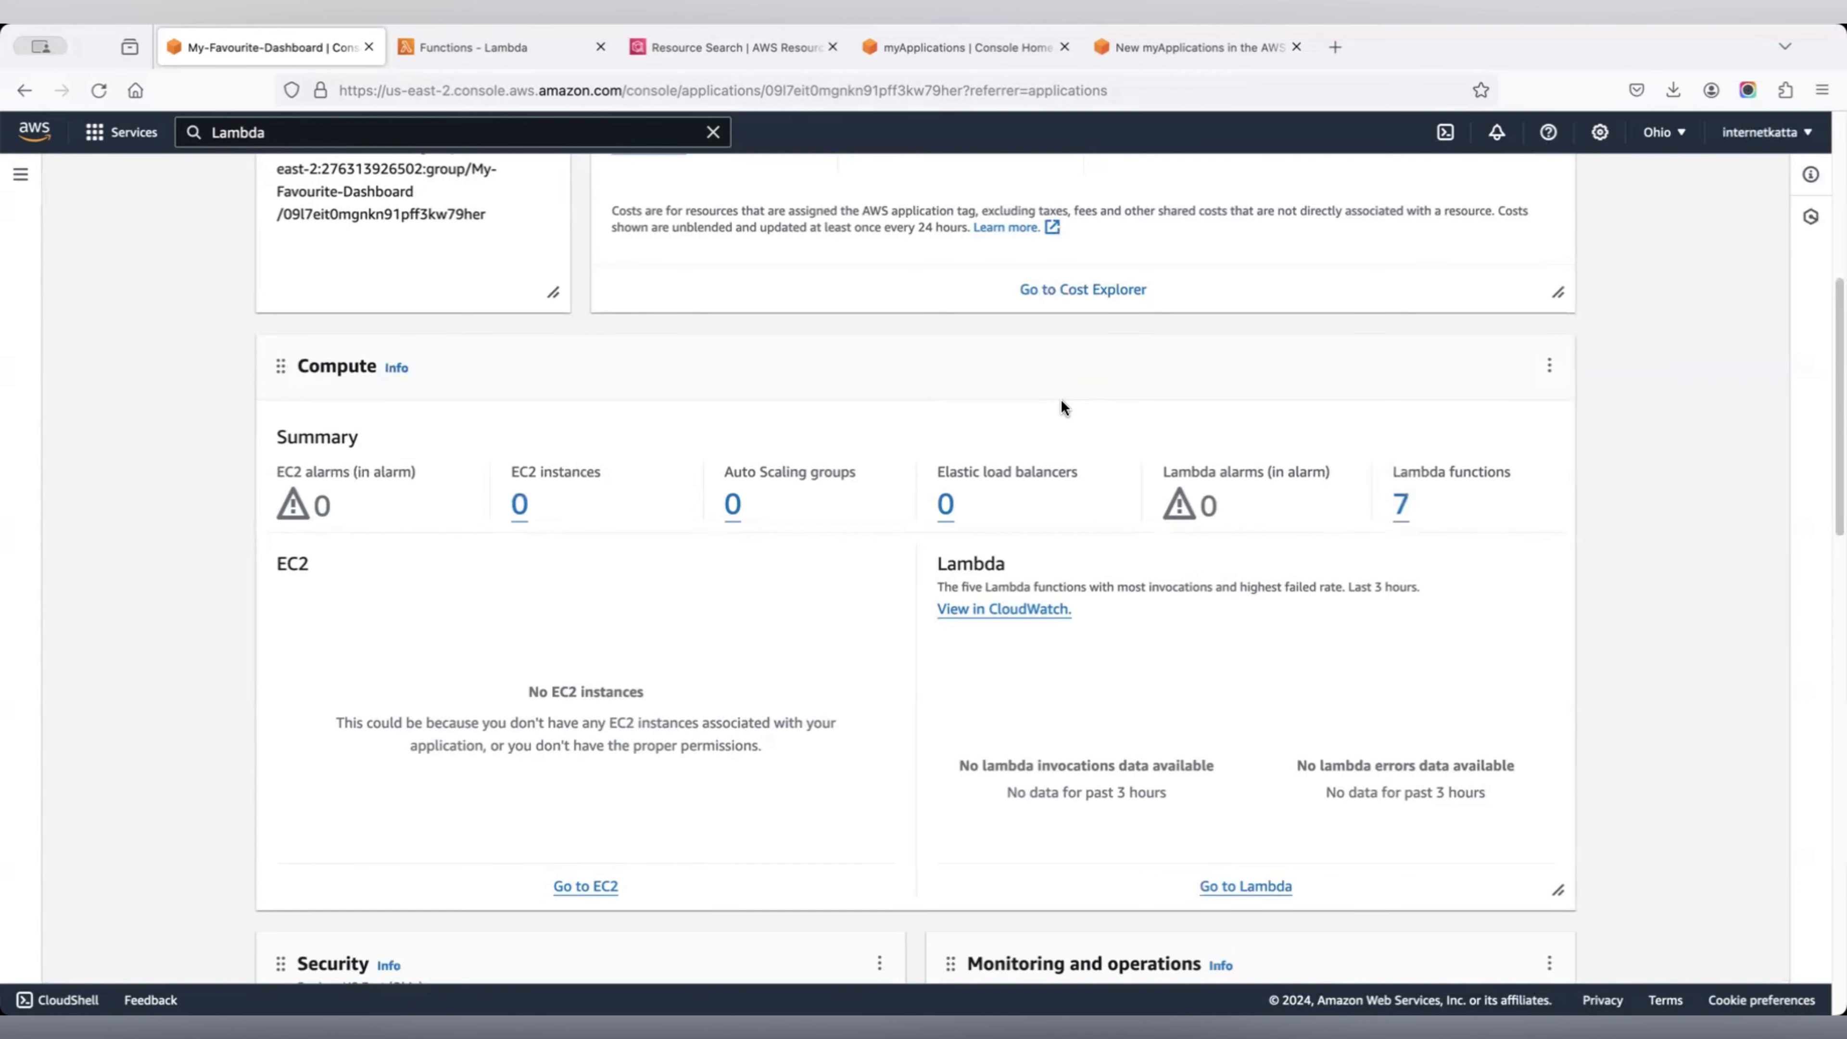
Check the failed Security and empty Monitoring and operations widgets, then start a CloudWatch alarm.
scroll(1204, 478, down, 2)
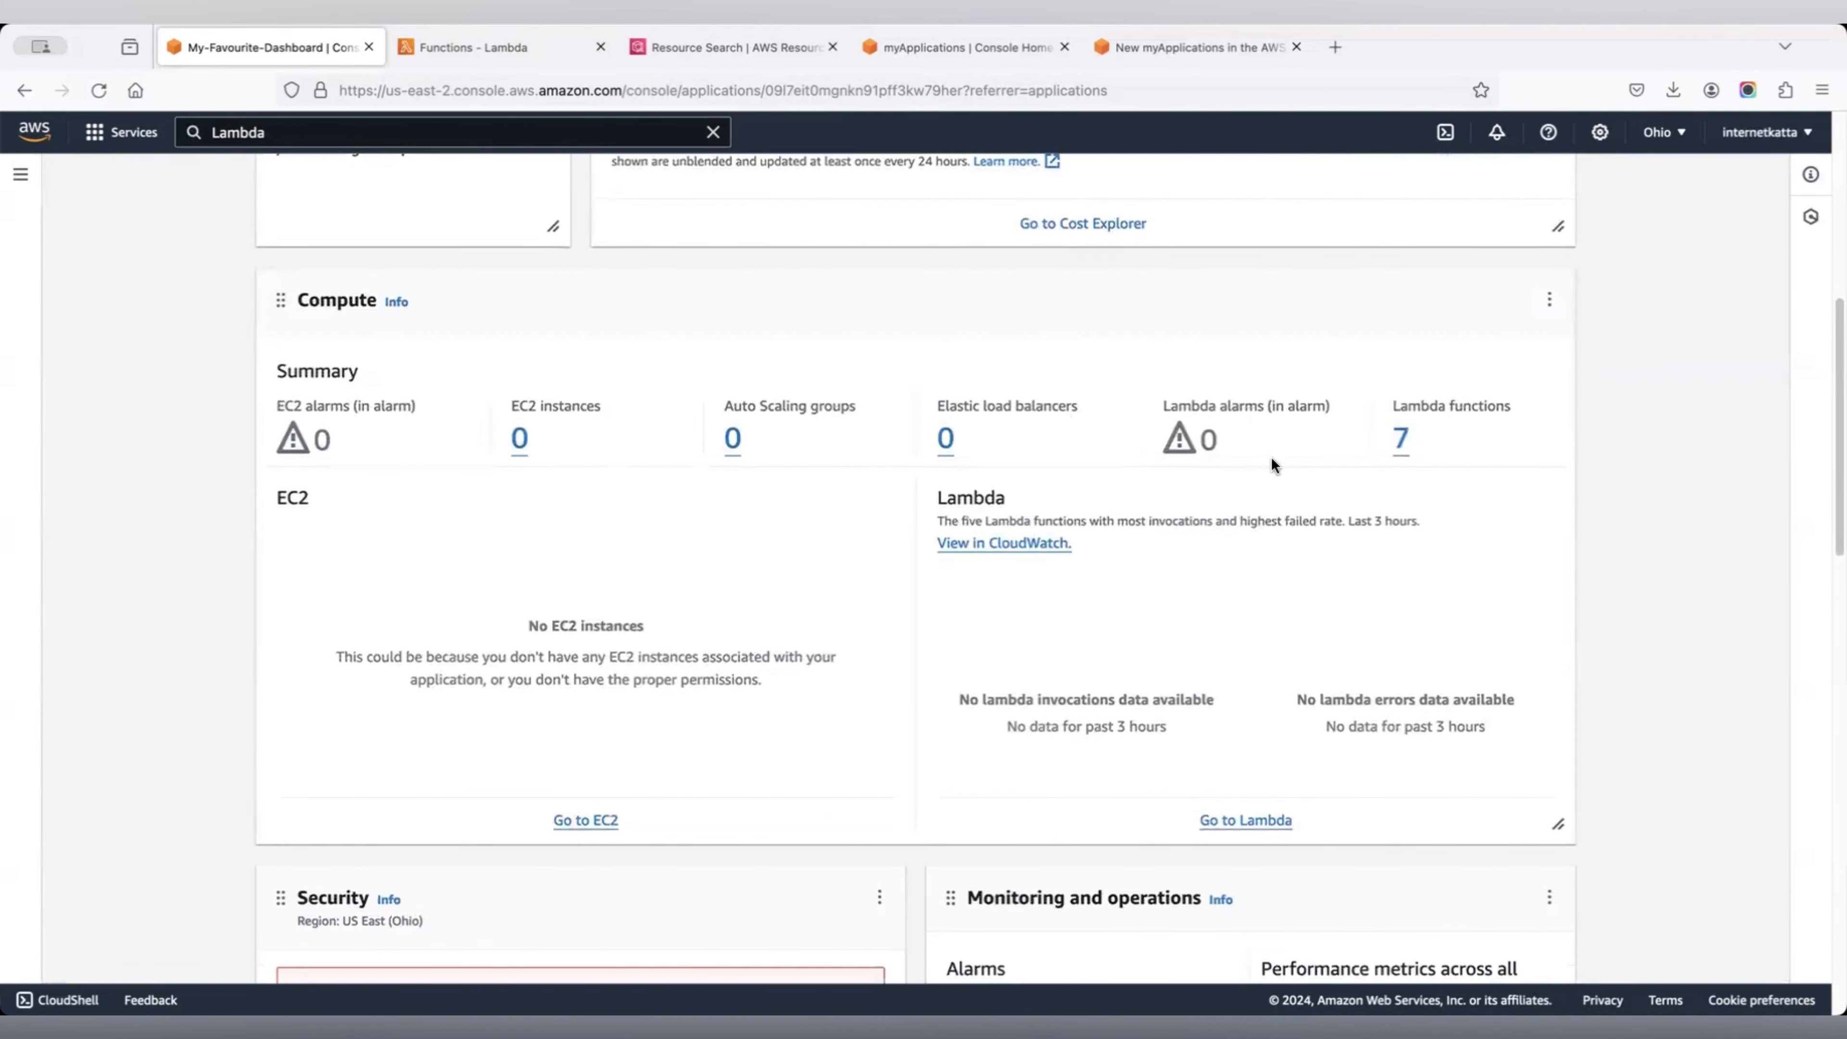
scroll(1272, 457, down, 2)
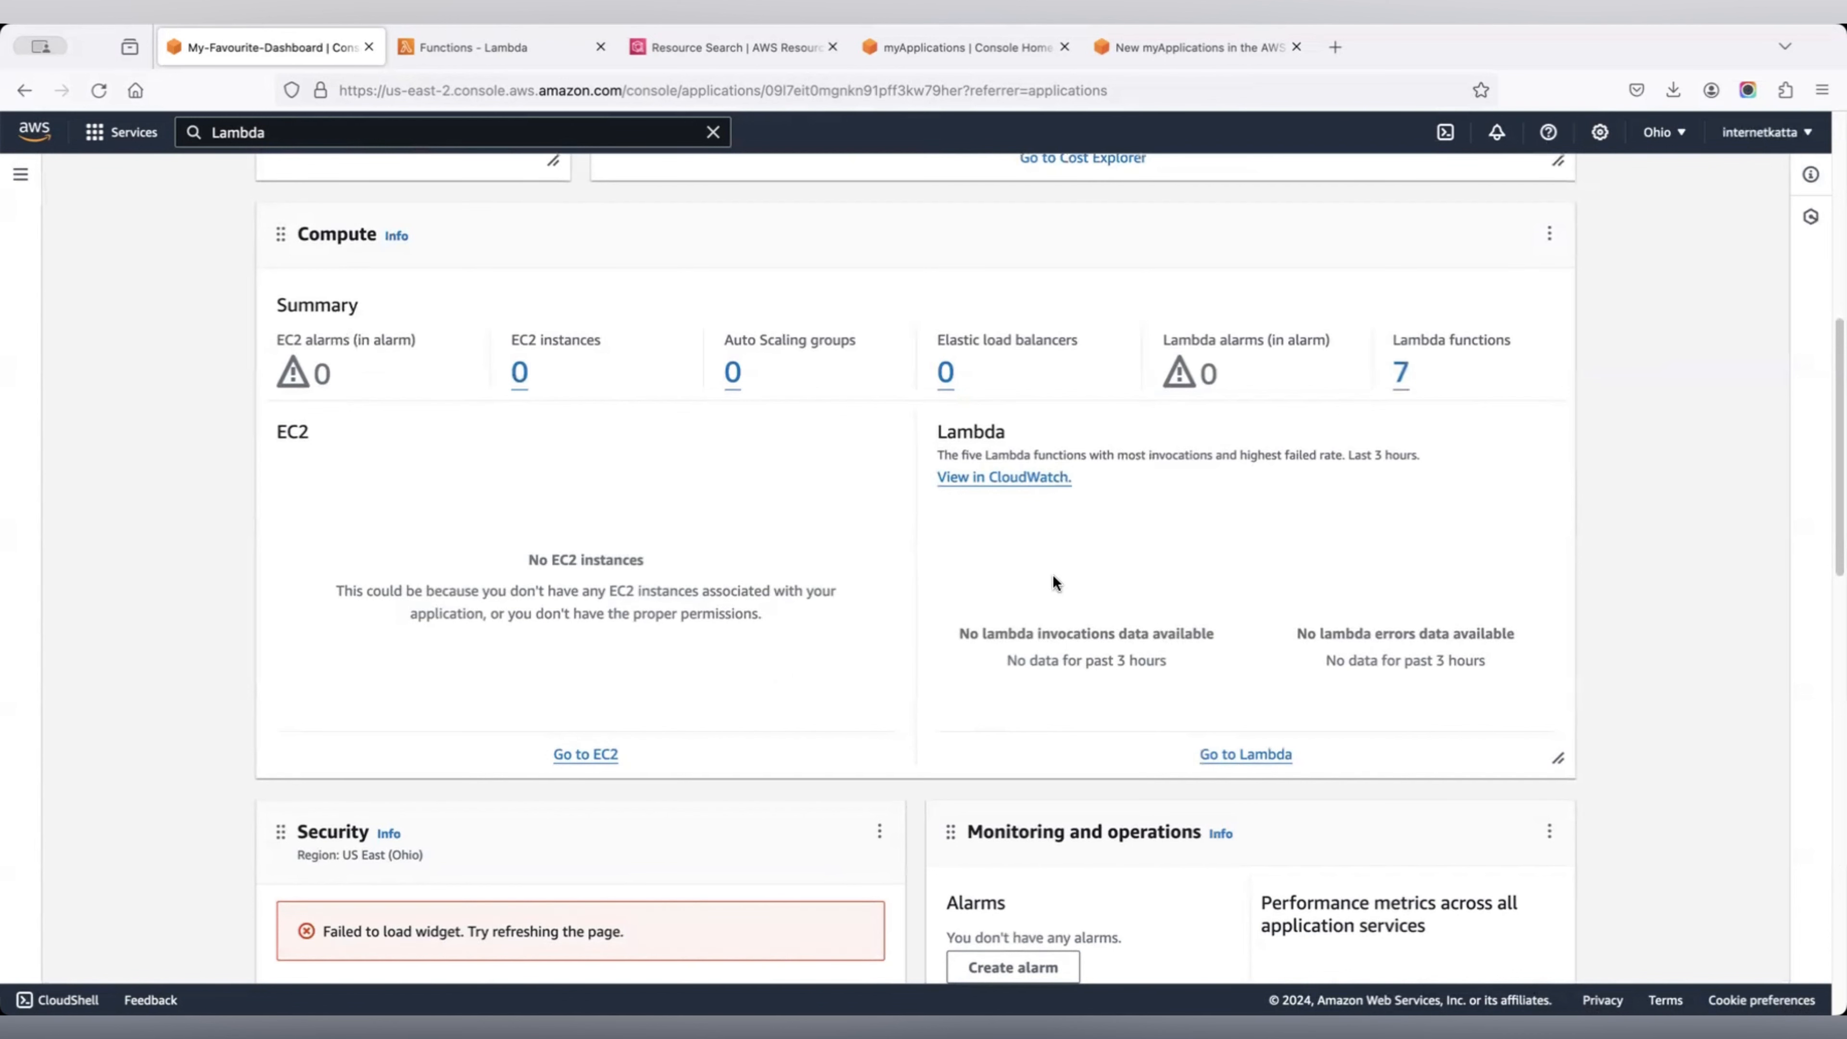
scroll(1056, 582, down, 12)
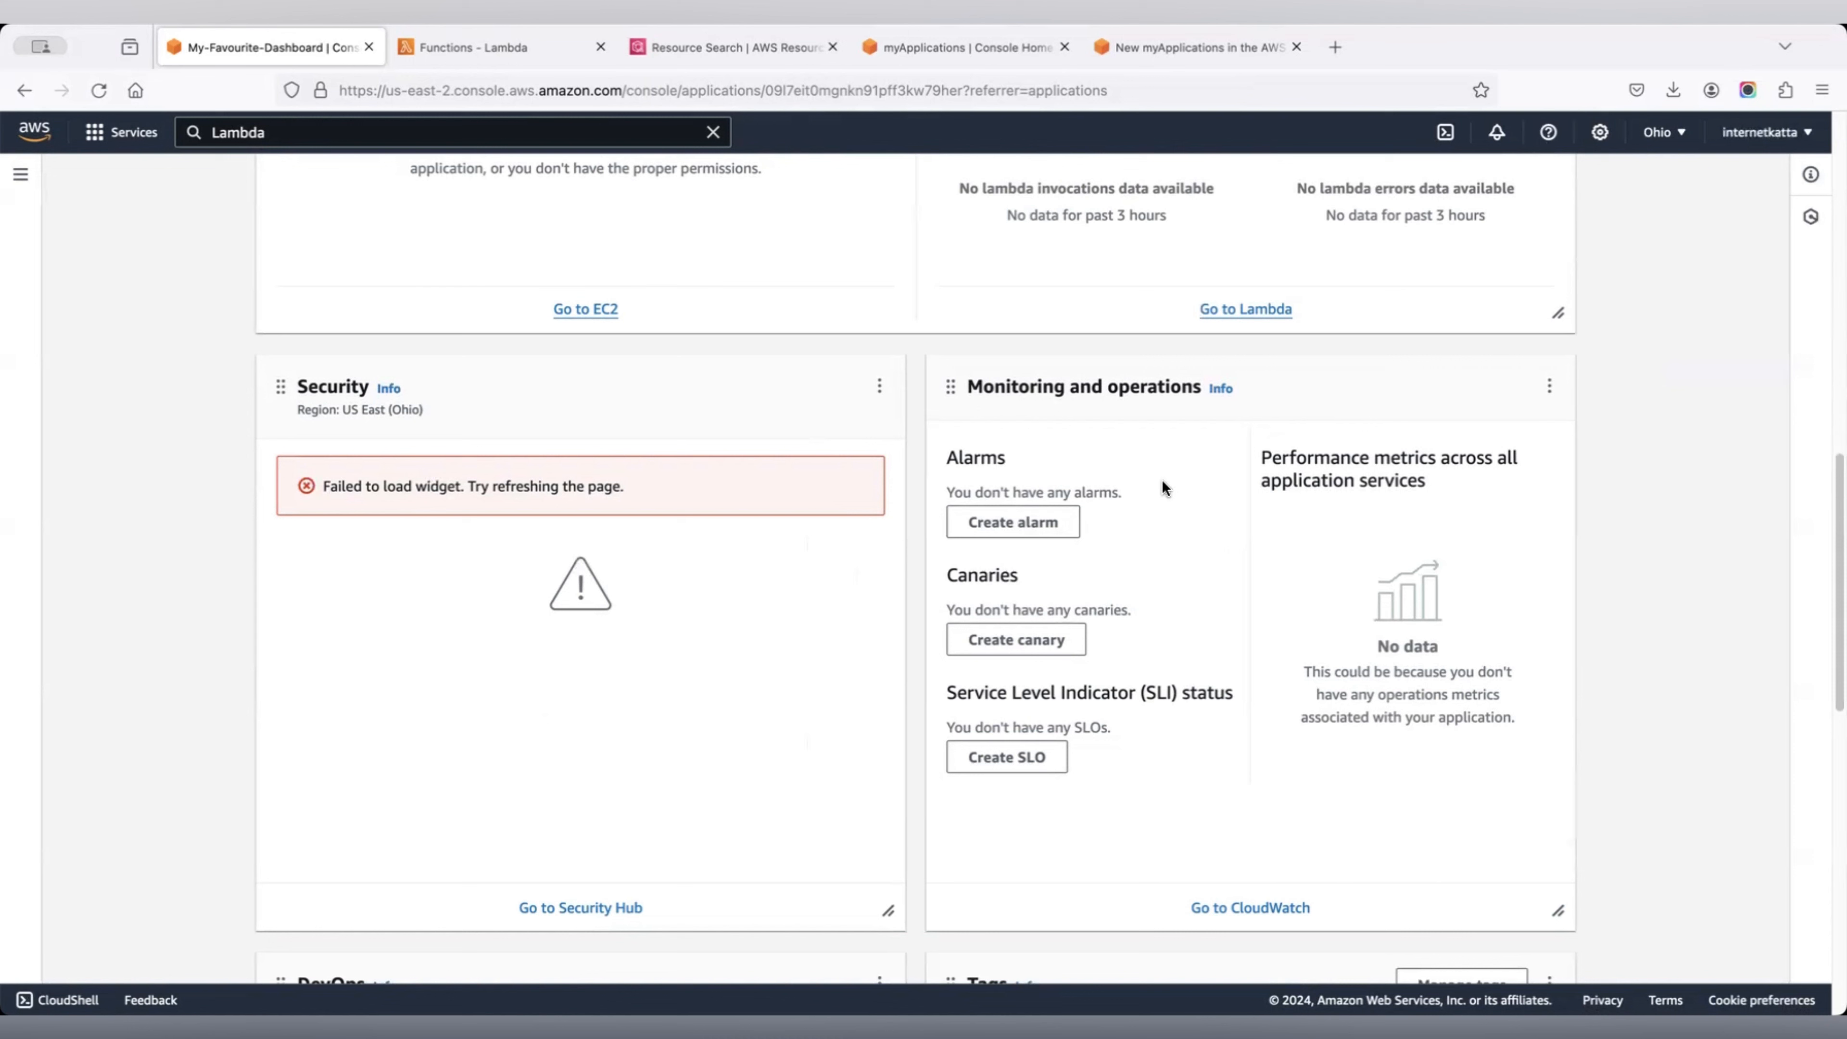
click(1047, 537)
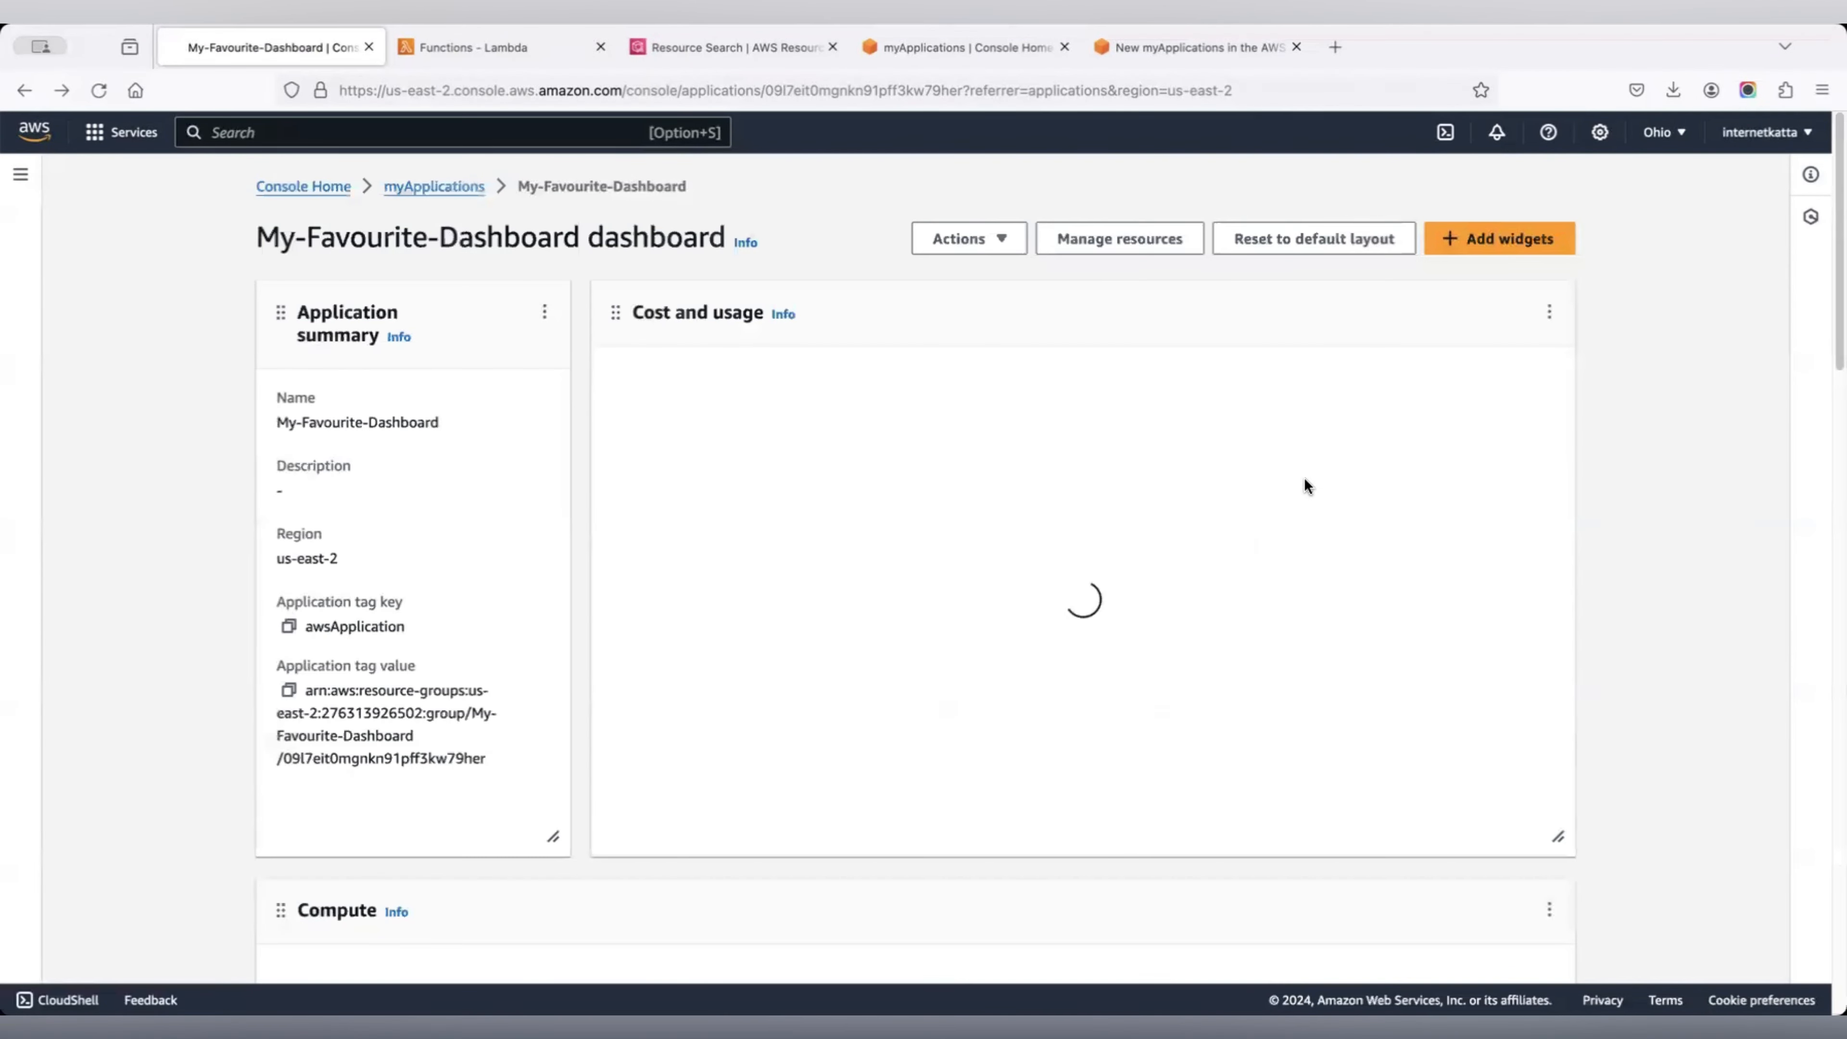
Scroll through the reloaded dashboard's populated widgets, reviewing their $0.00 costs.
scroll(1305, 480, down, 10)
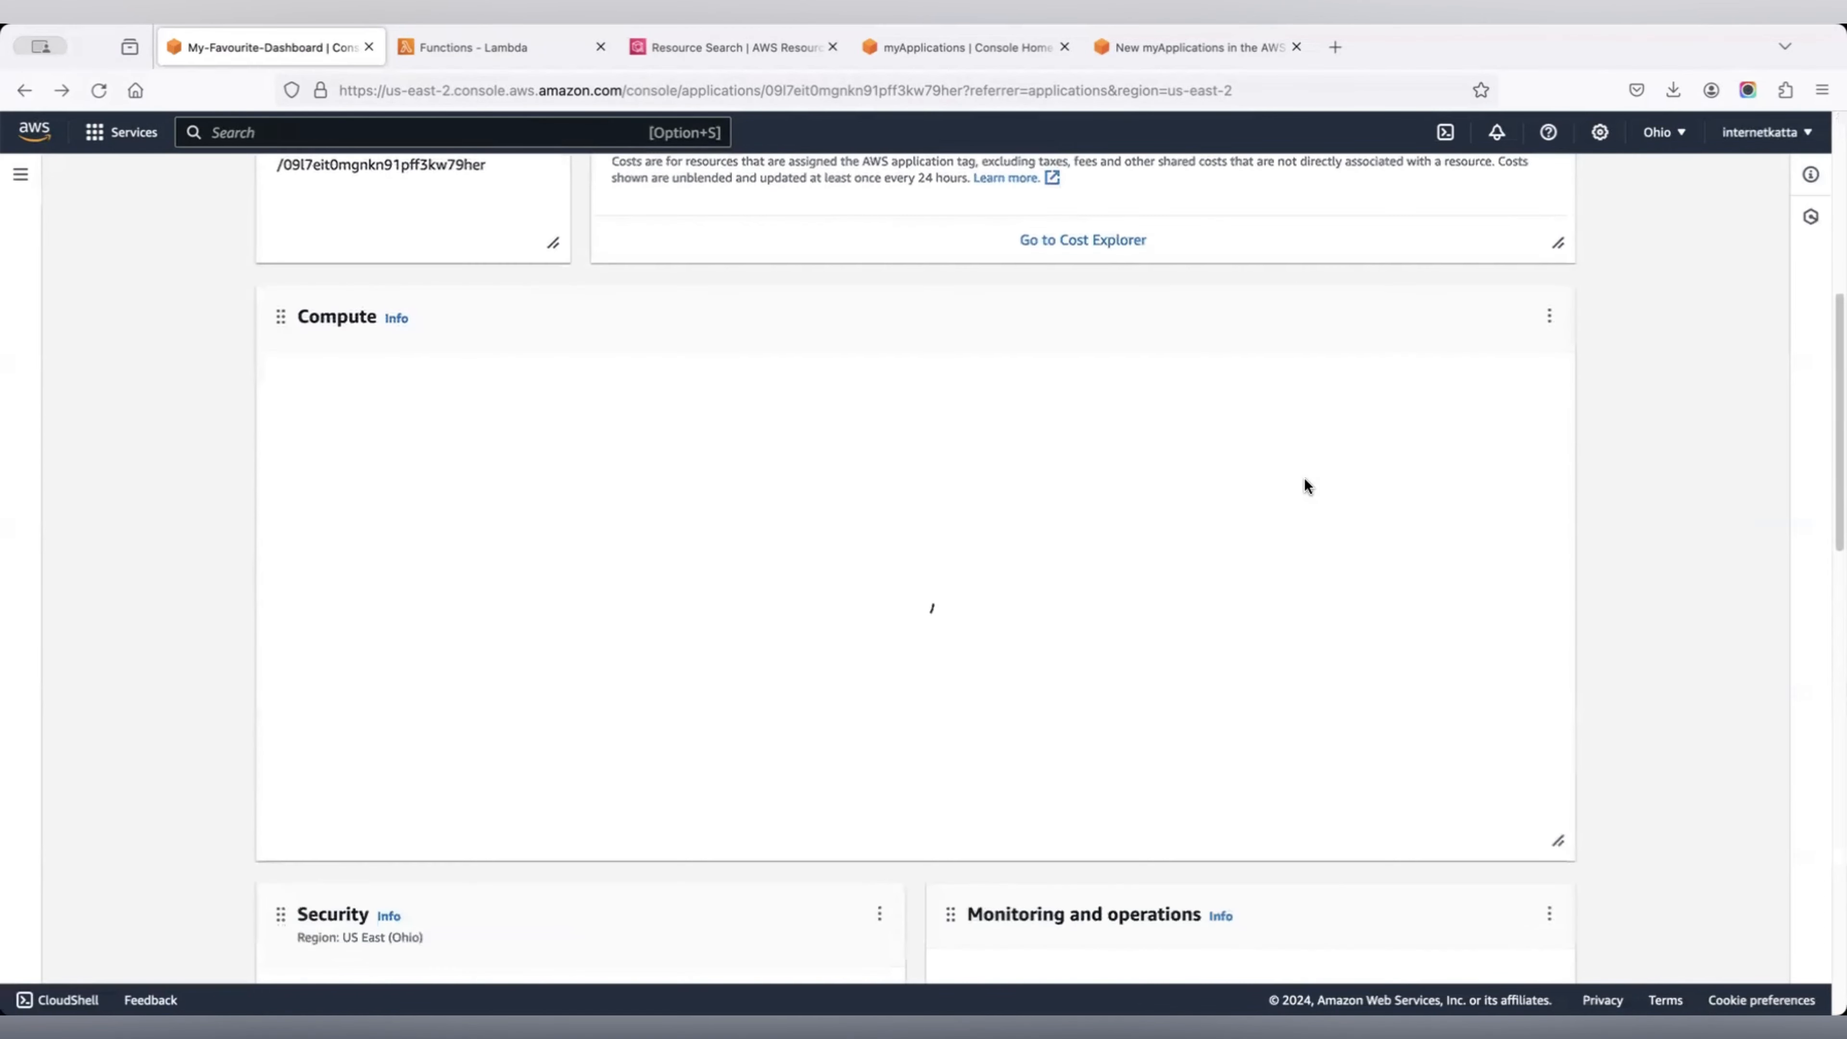
scroll(1305, 485, down, 3)
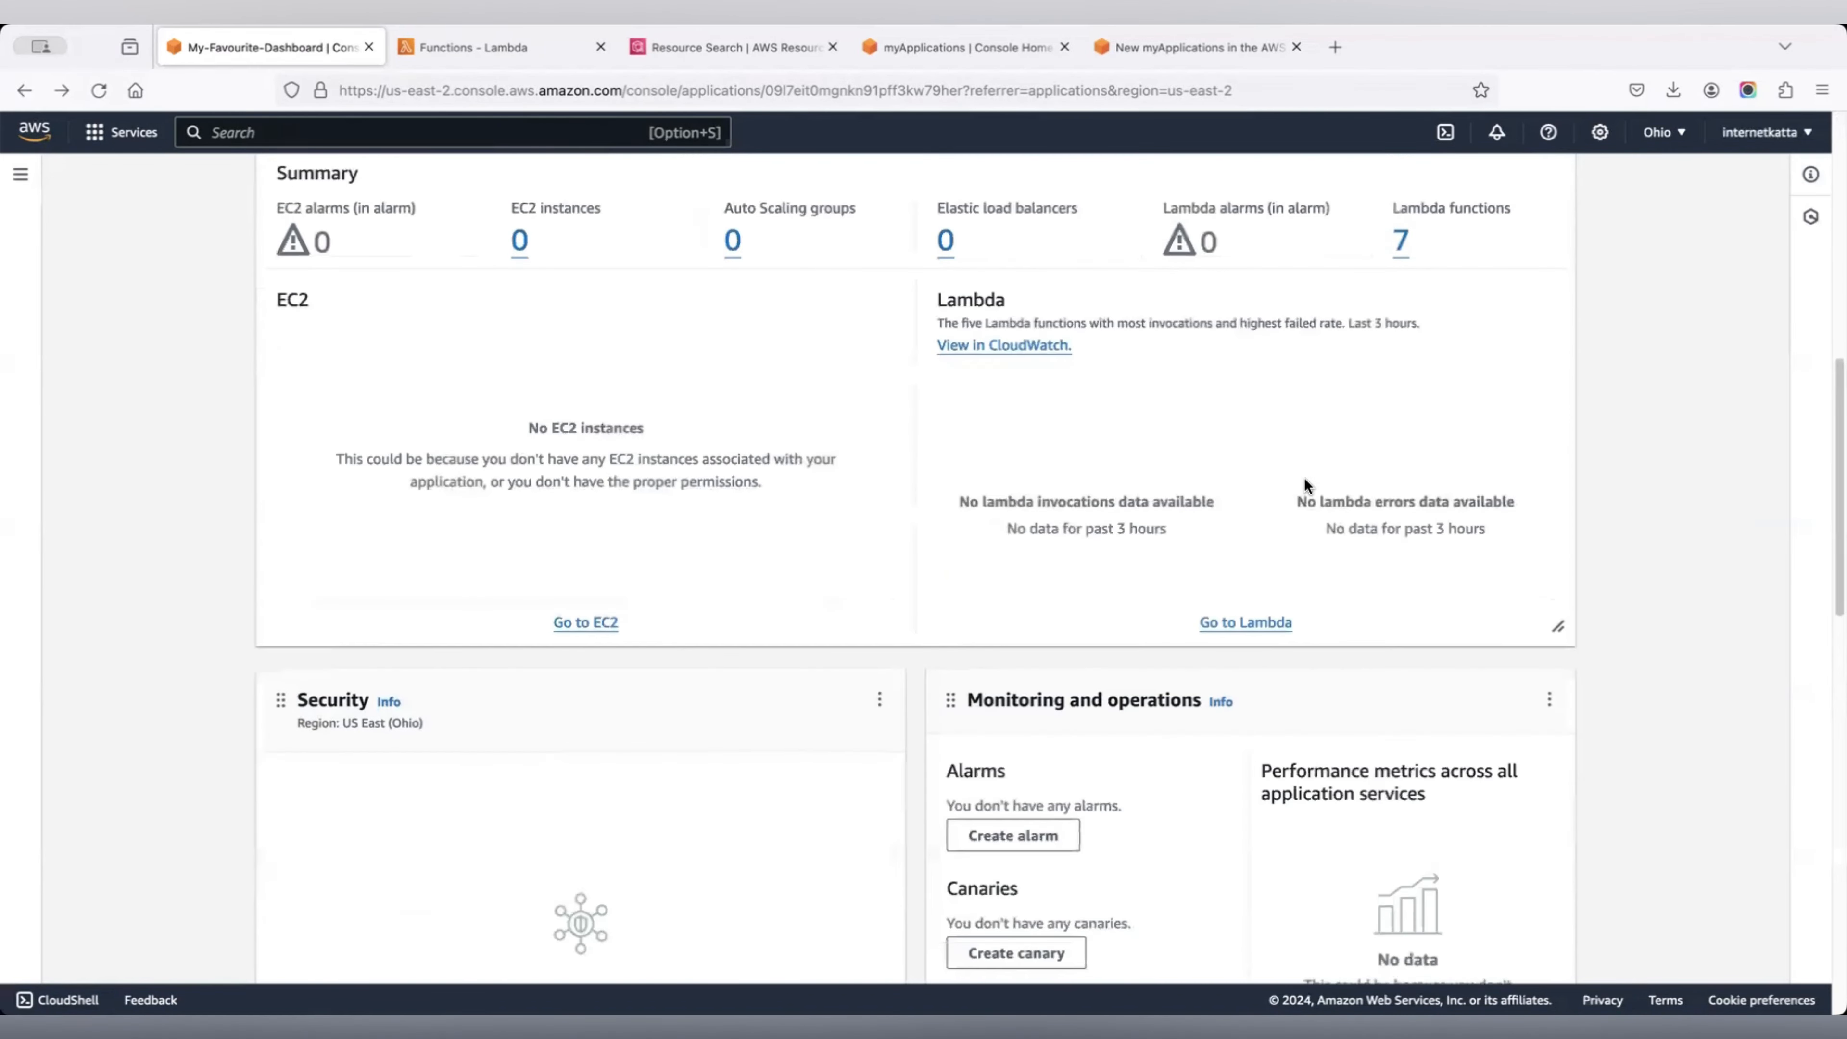
scroll(1305, 478, down, 5)
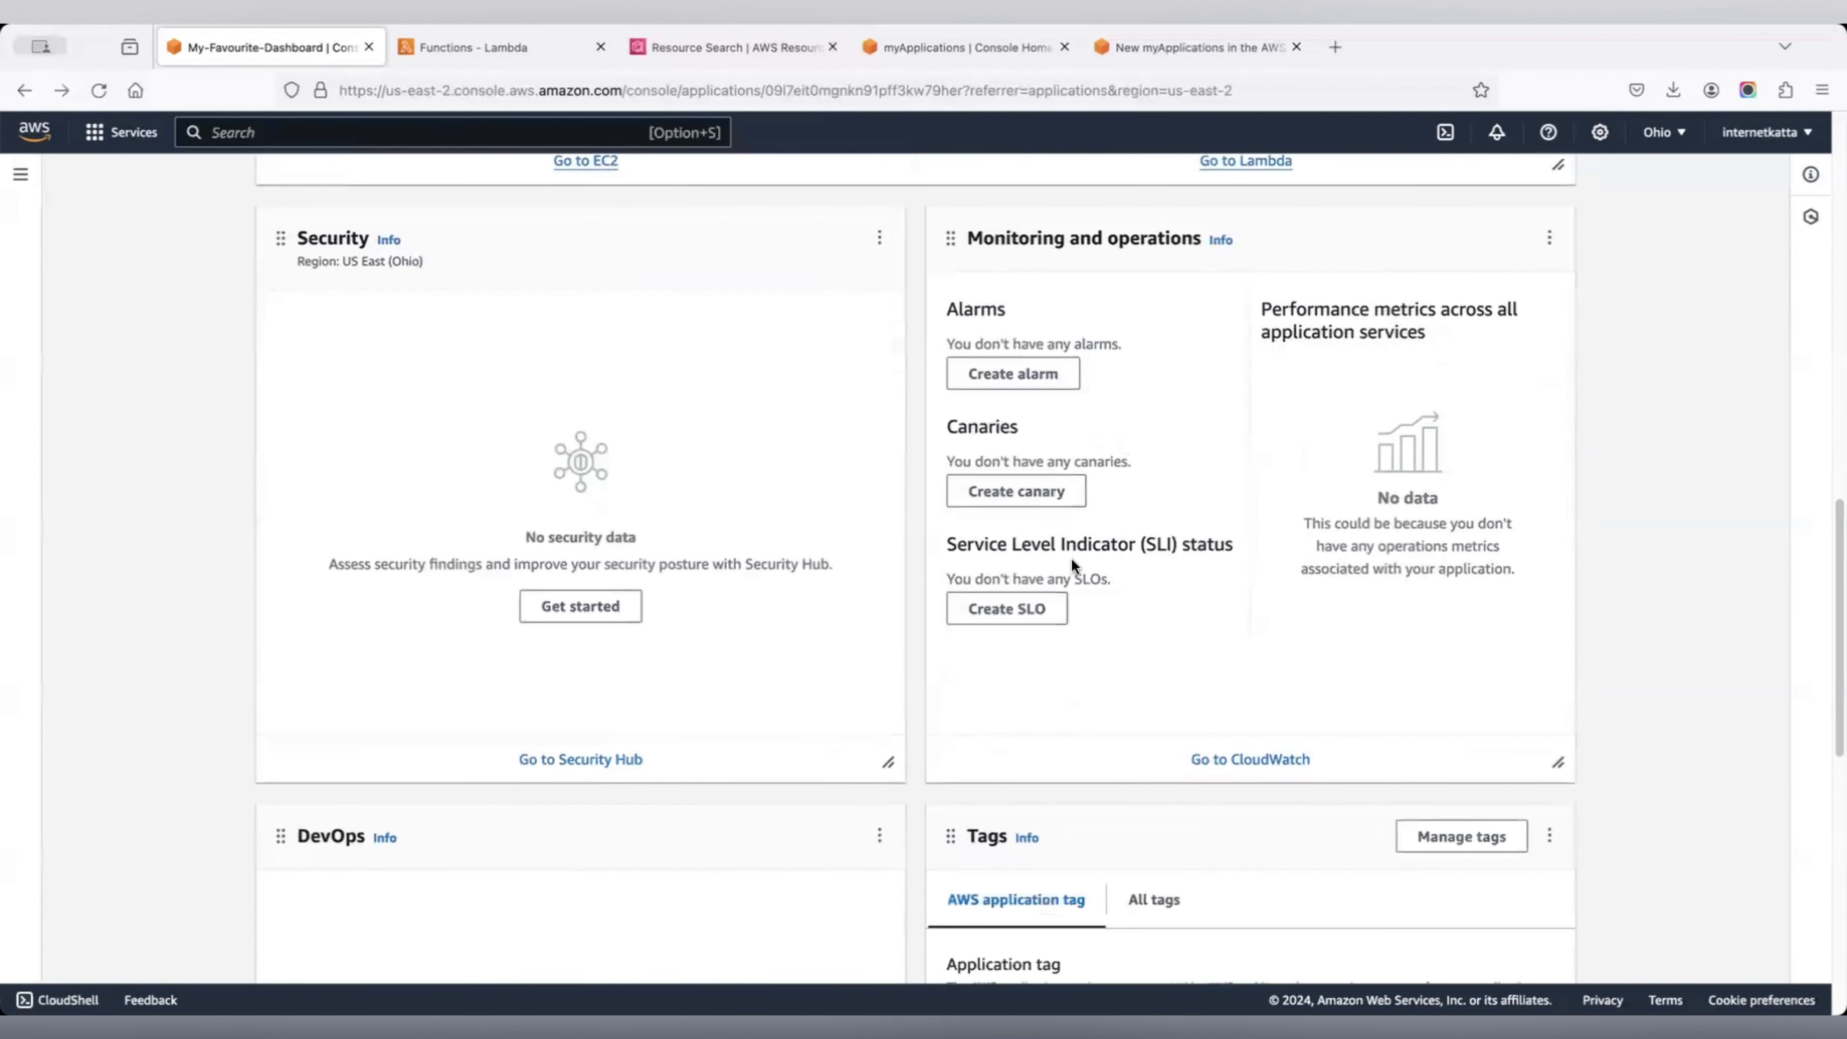
scroll(1134, 605, down, 5)
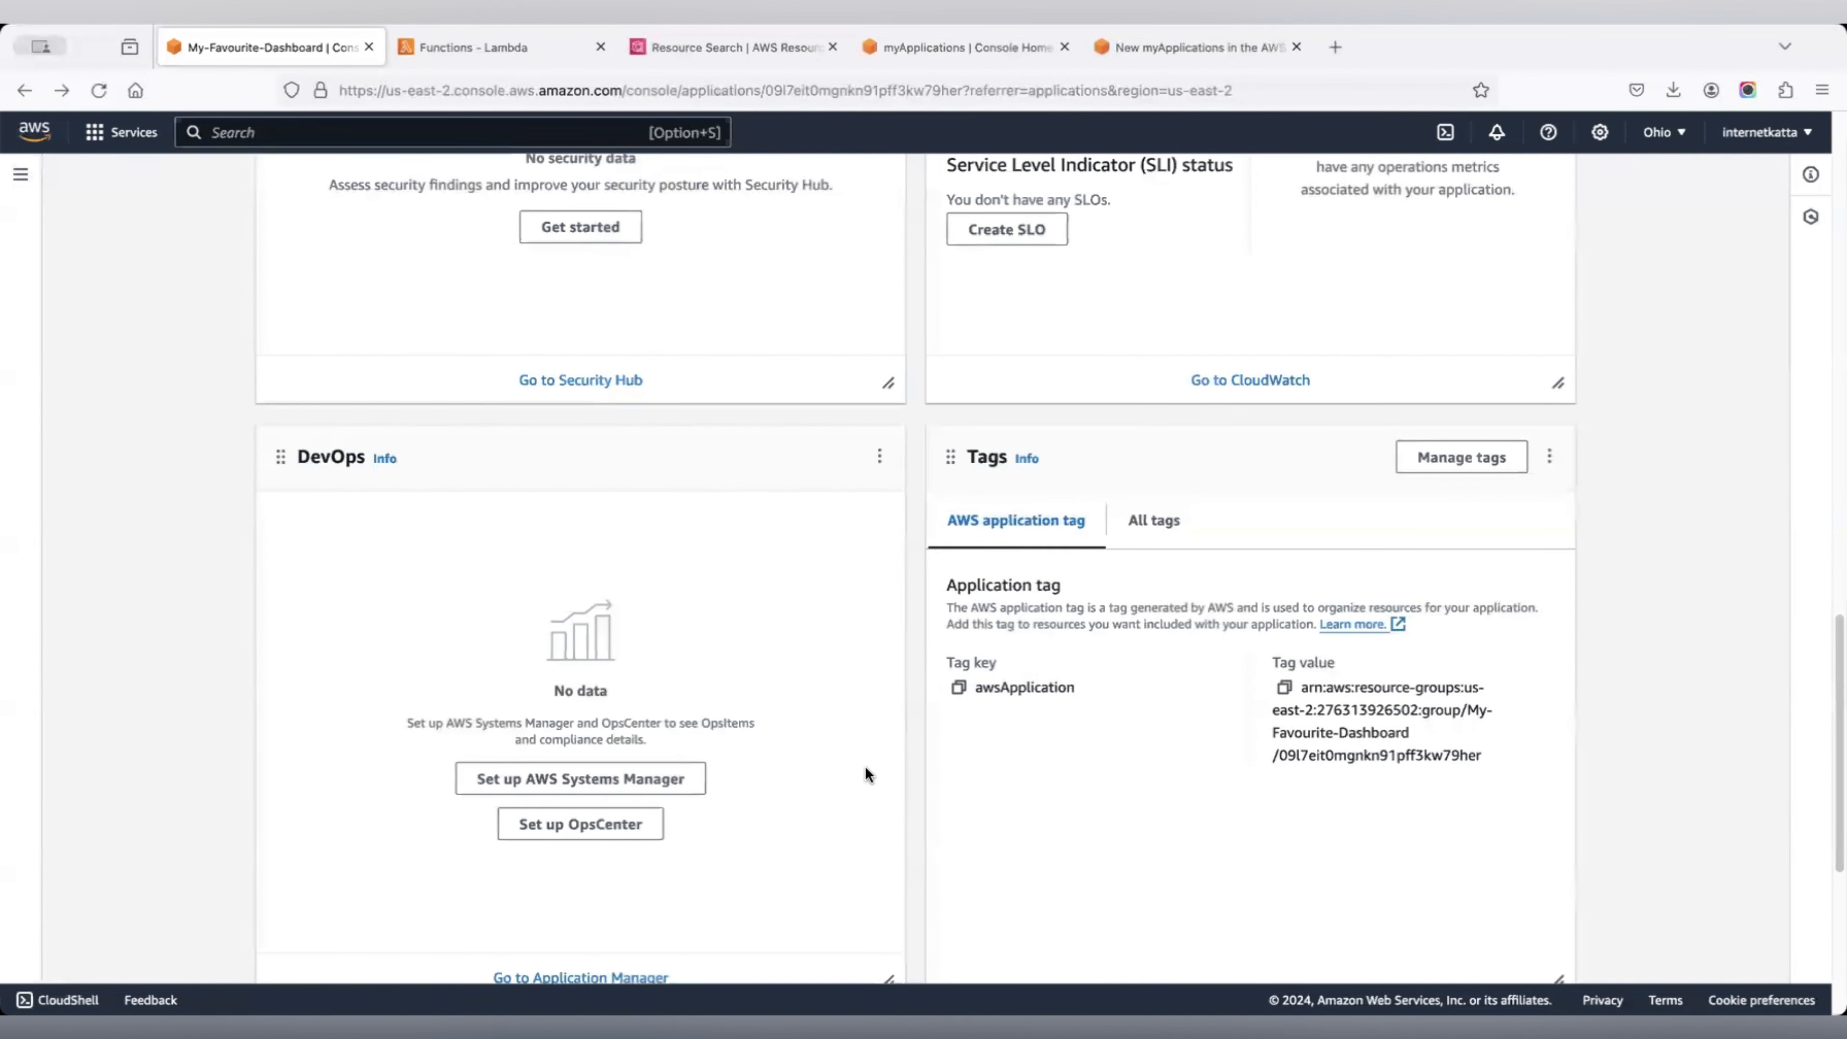
scroll(750, 582, down, 1)
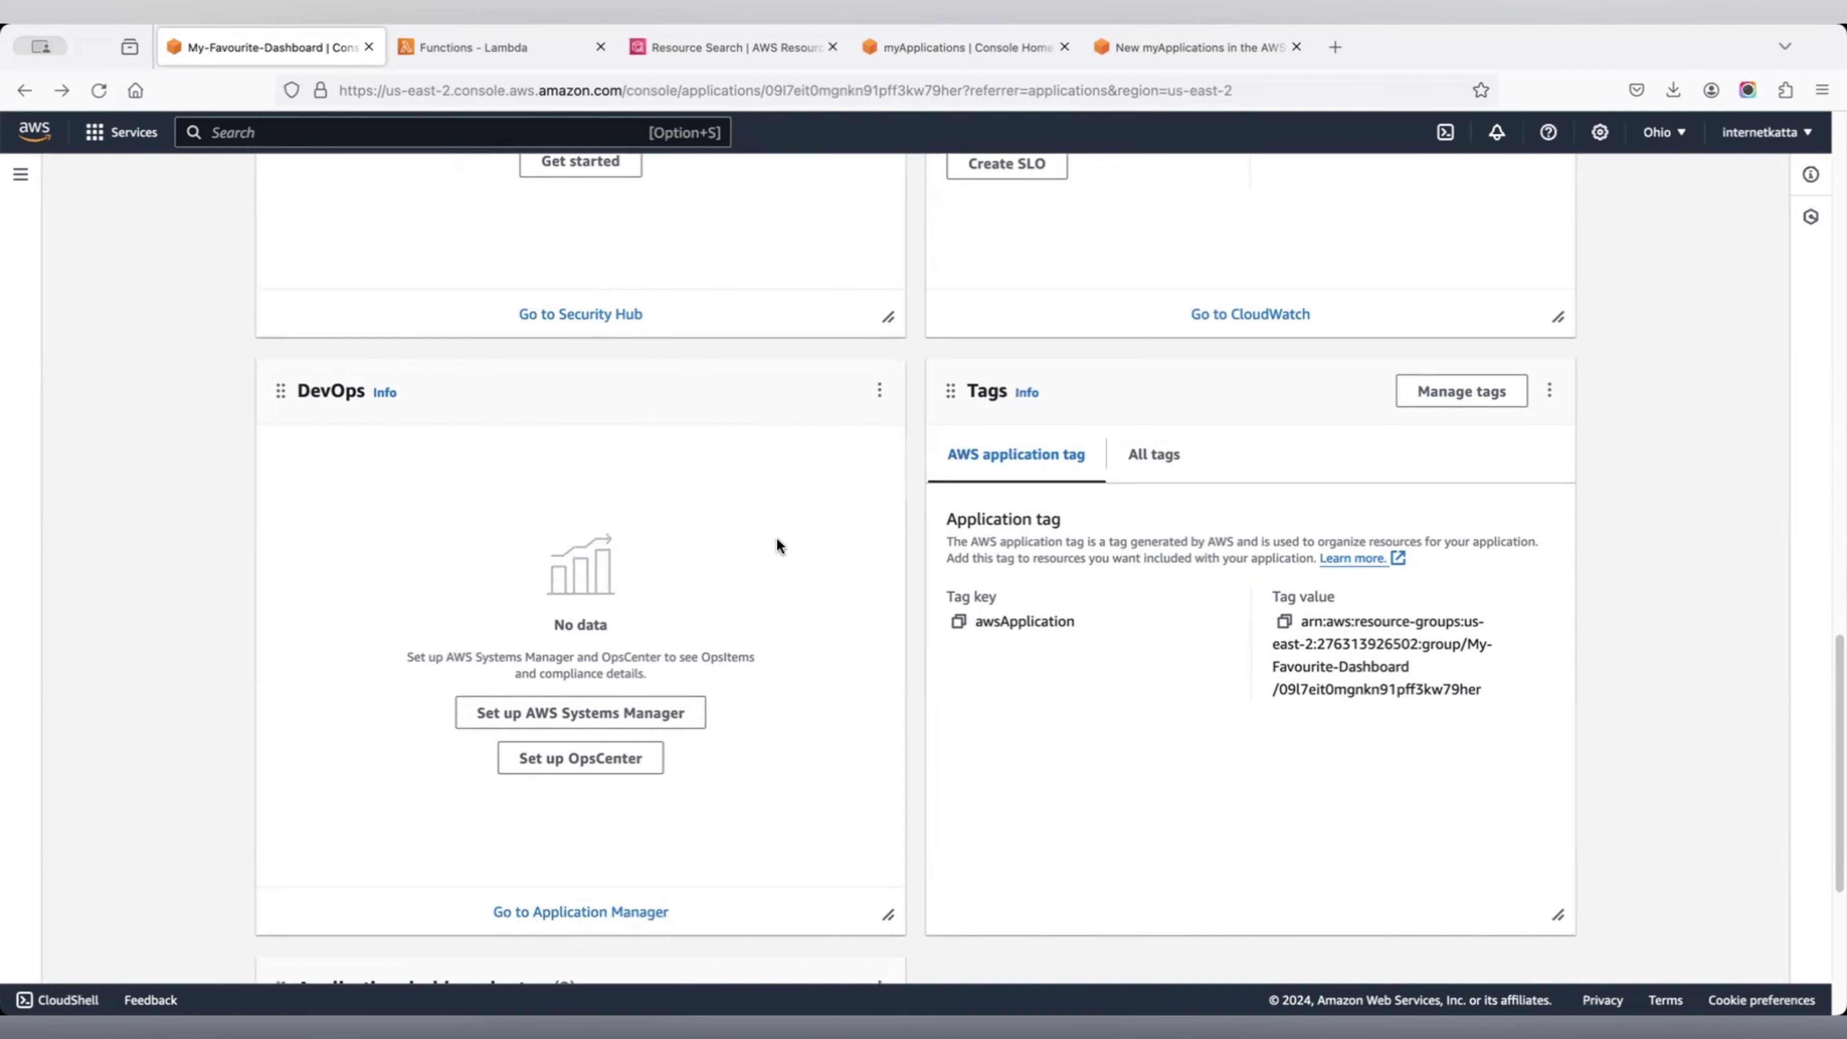
scroll(1262, 602, down, 3)
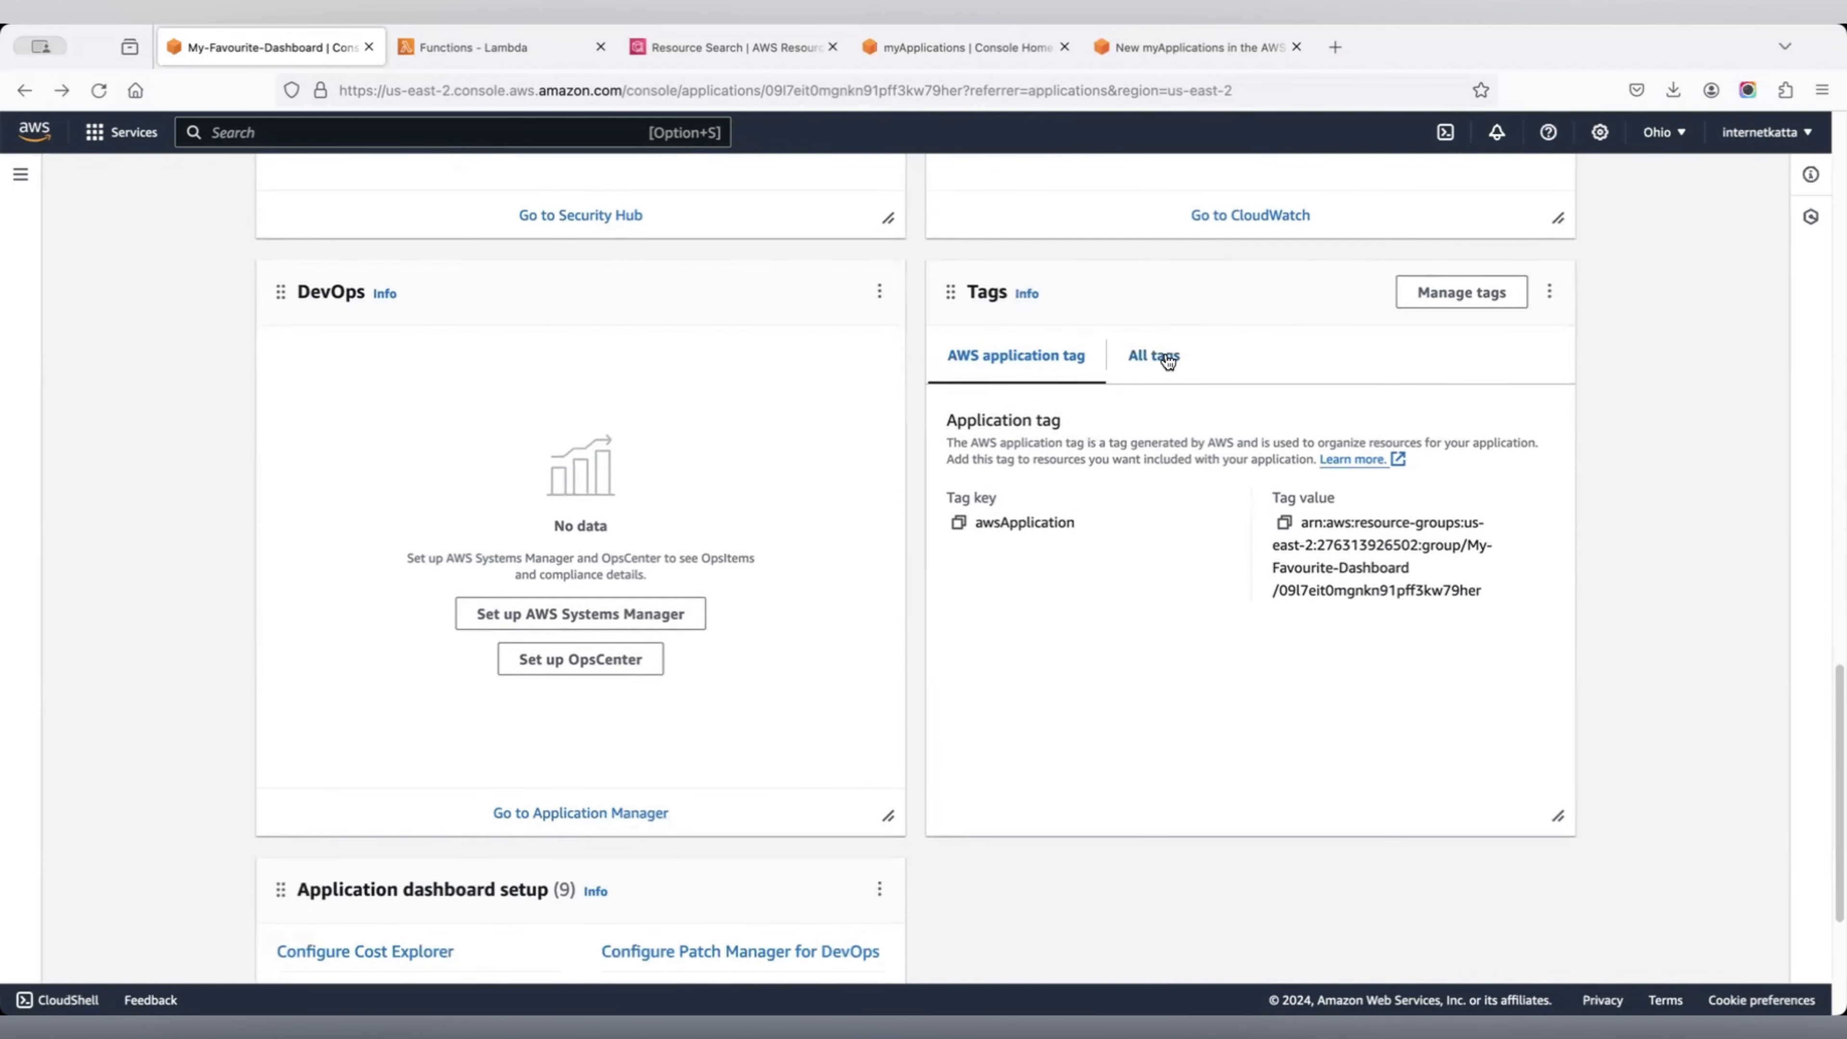
Toggle the Tags widget between all tags and the application tag, then go to Resource Search.
click(1180, 376)
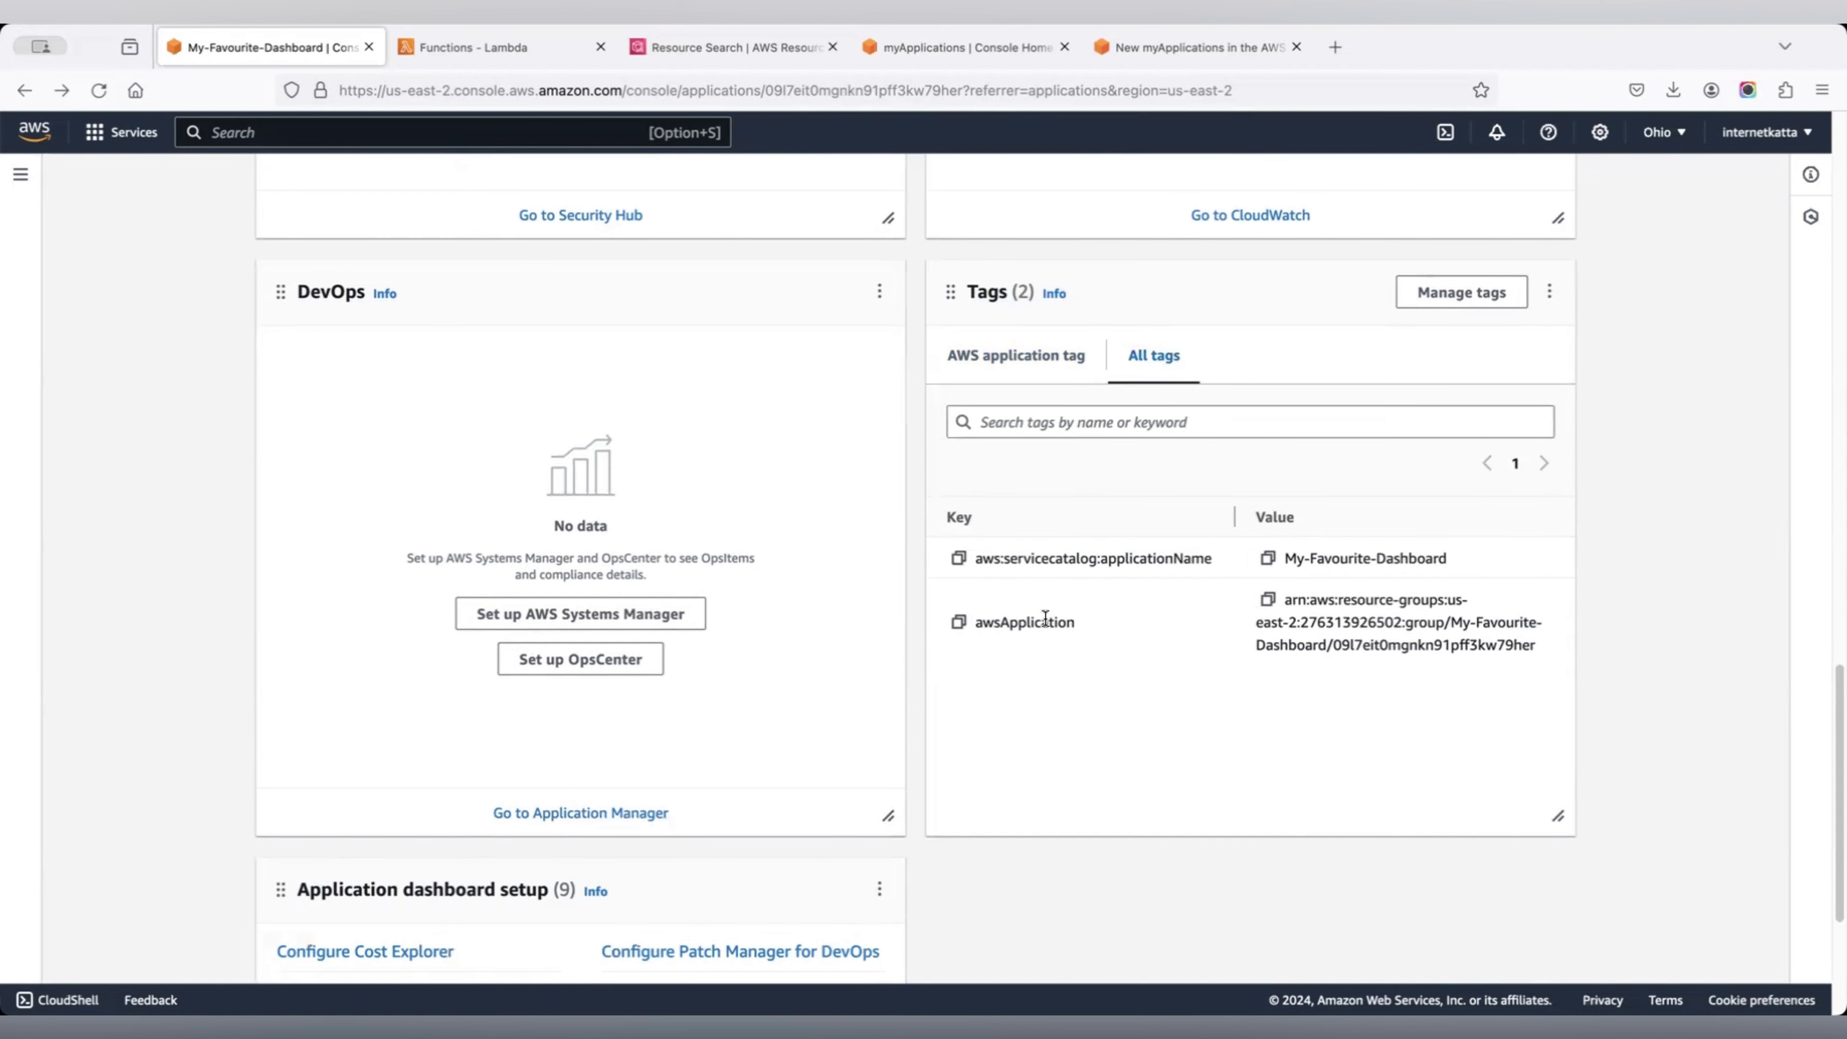
click(1056, 367)
scroll(1265, 593, down, 5)
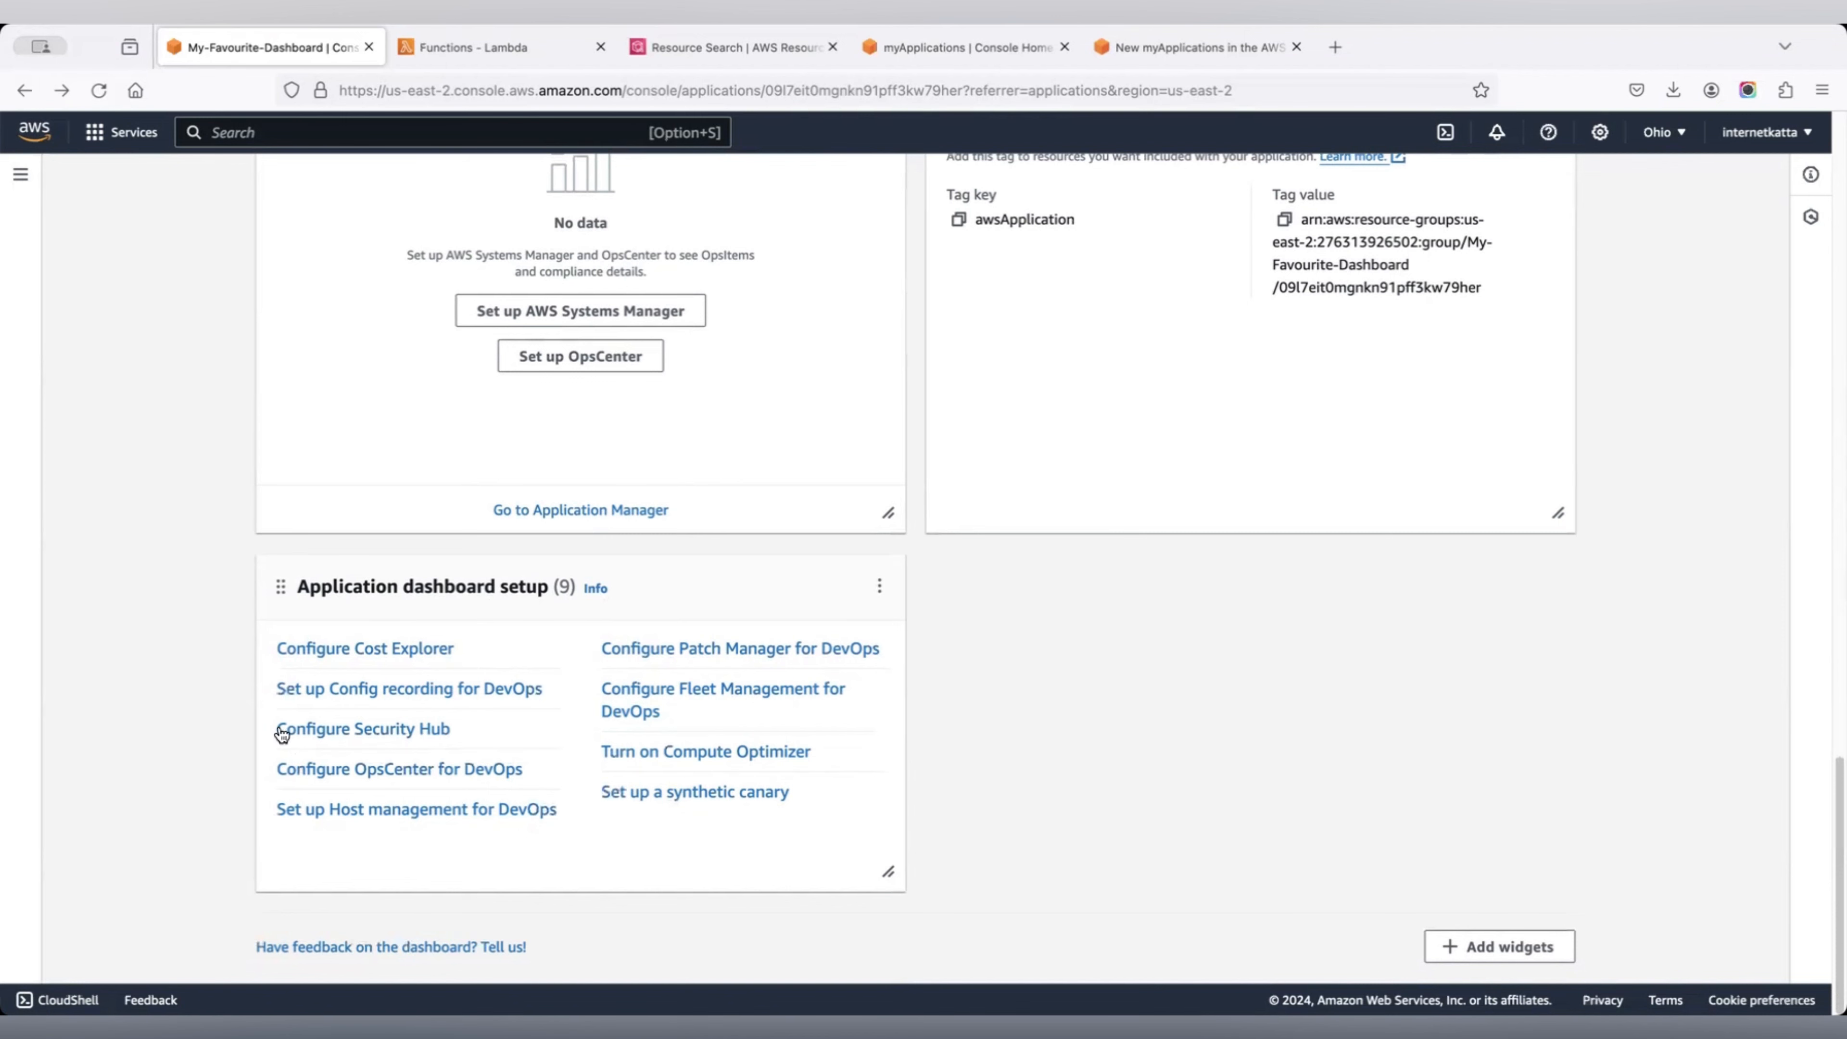
scroll(953, 598, up, 2)
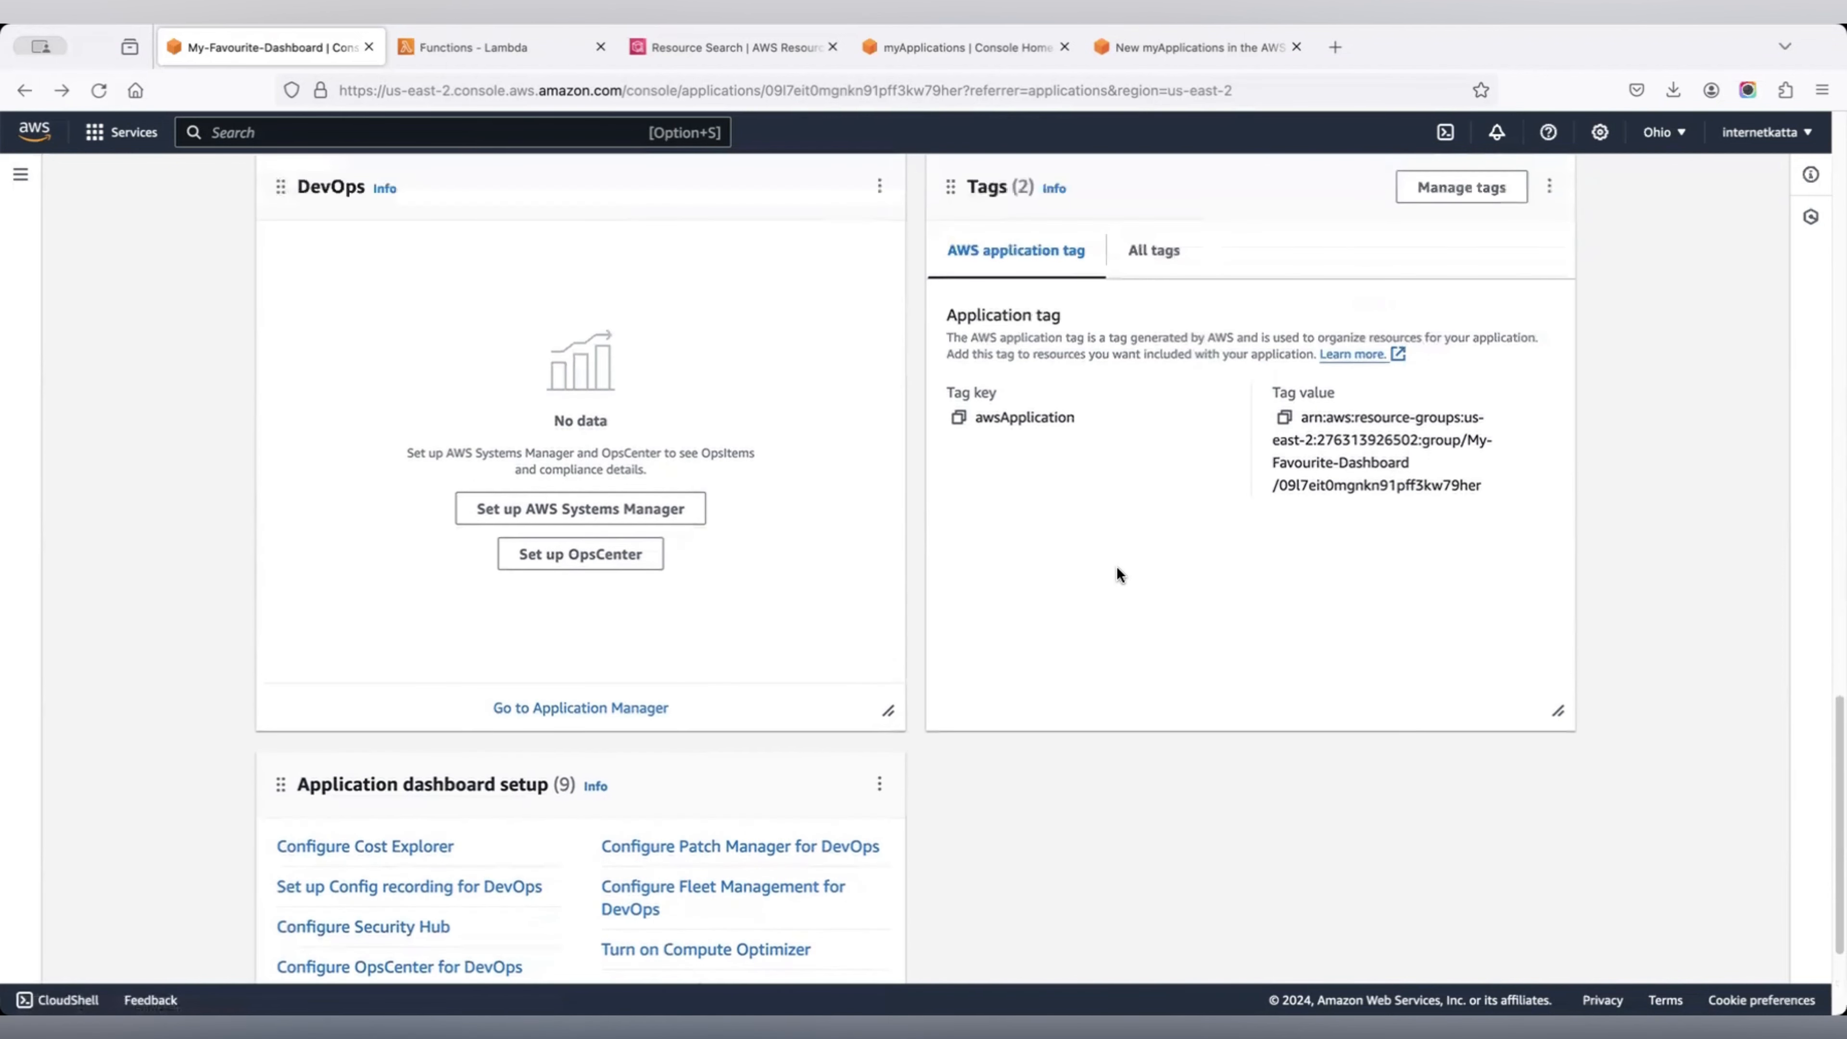
scroll(1118, 575, up, 15)
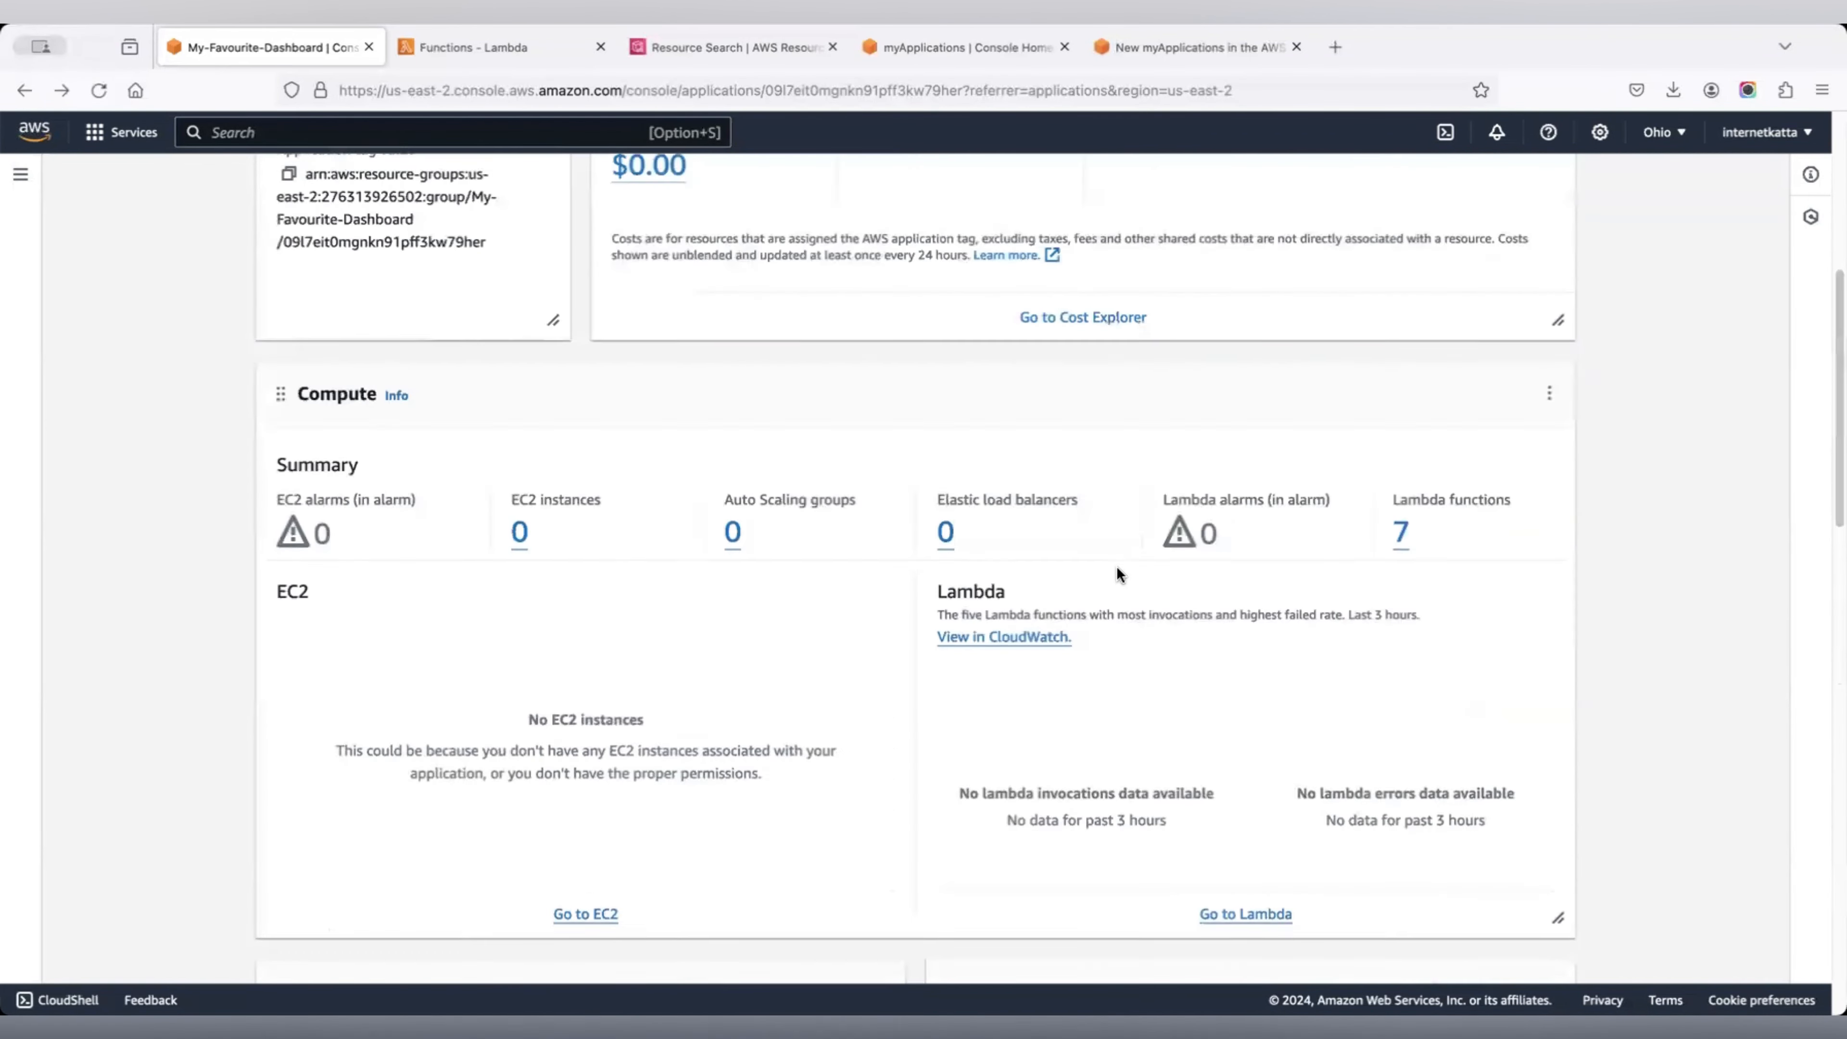
scroll(1117, 566, up, 4)
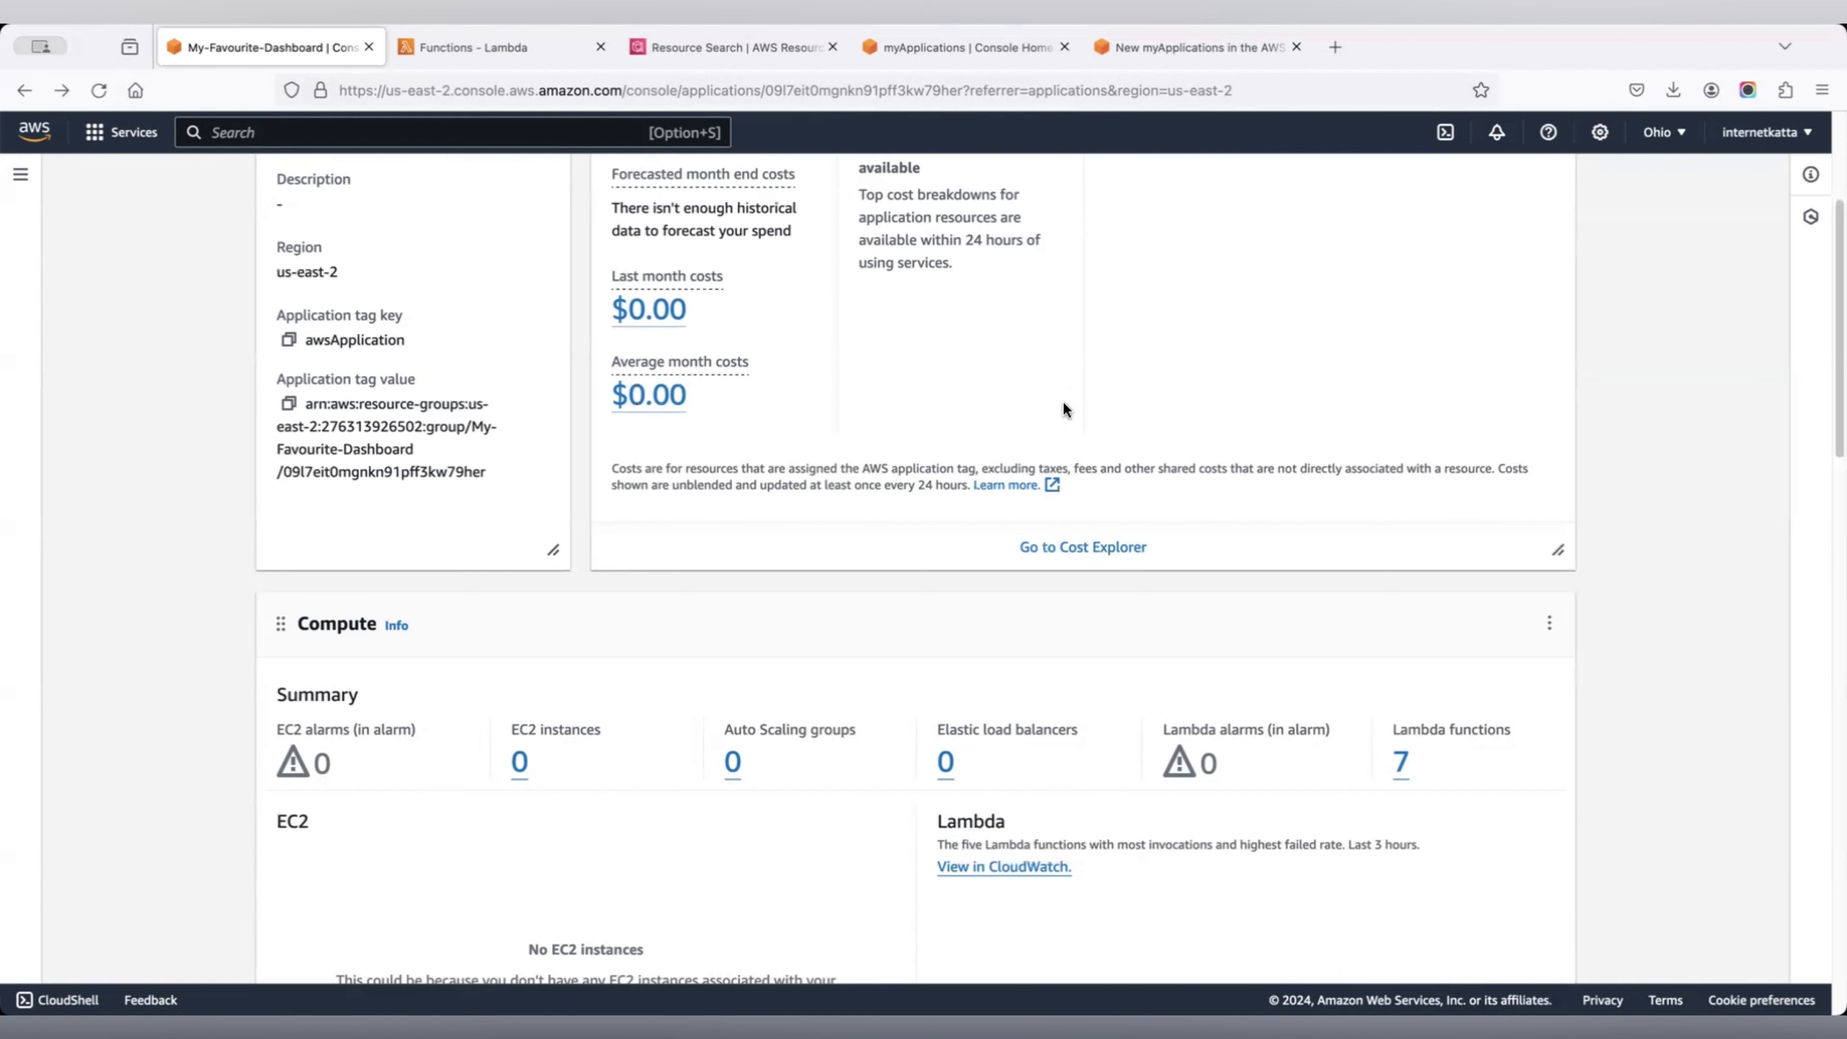
click(709, 56)
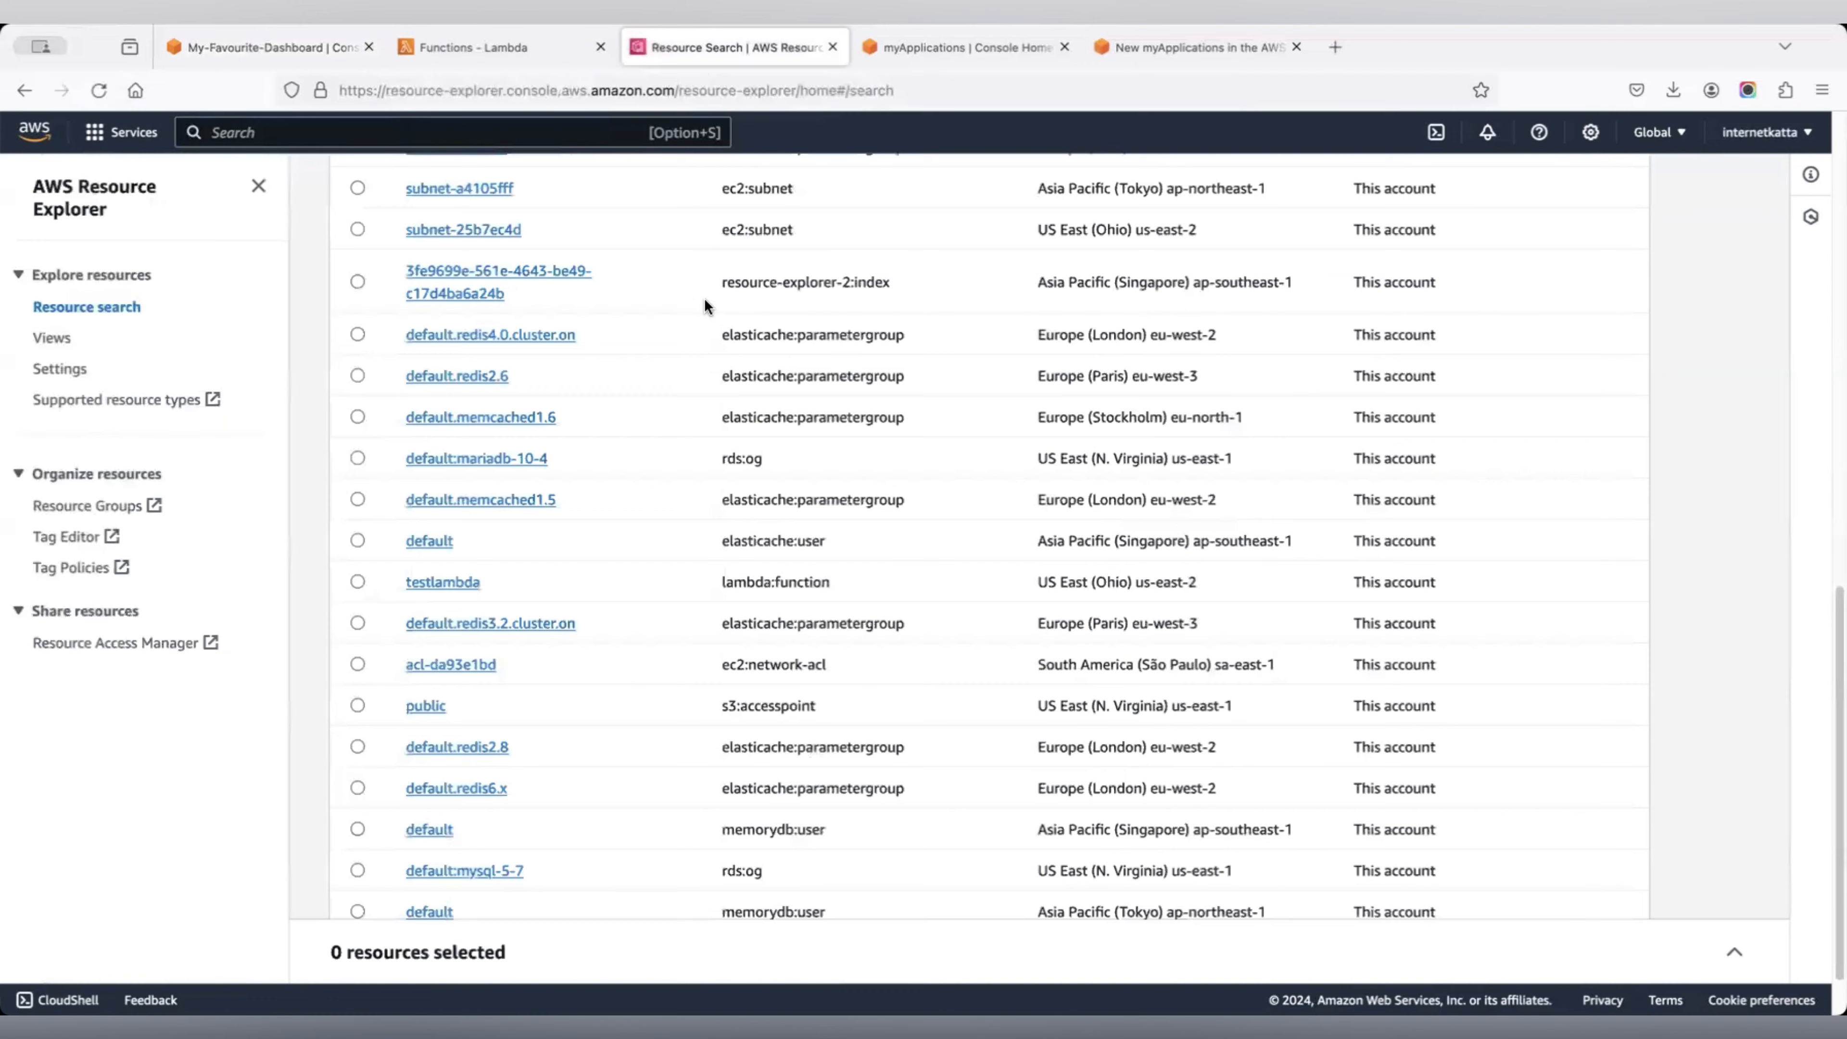
Reload the resource search to list all 108 resources, then go back to My-Favourite-Dashboard.
scroll(704, 300, up, 7)
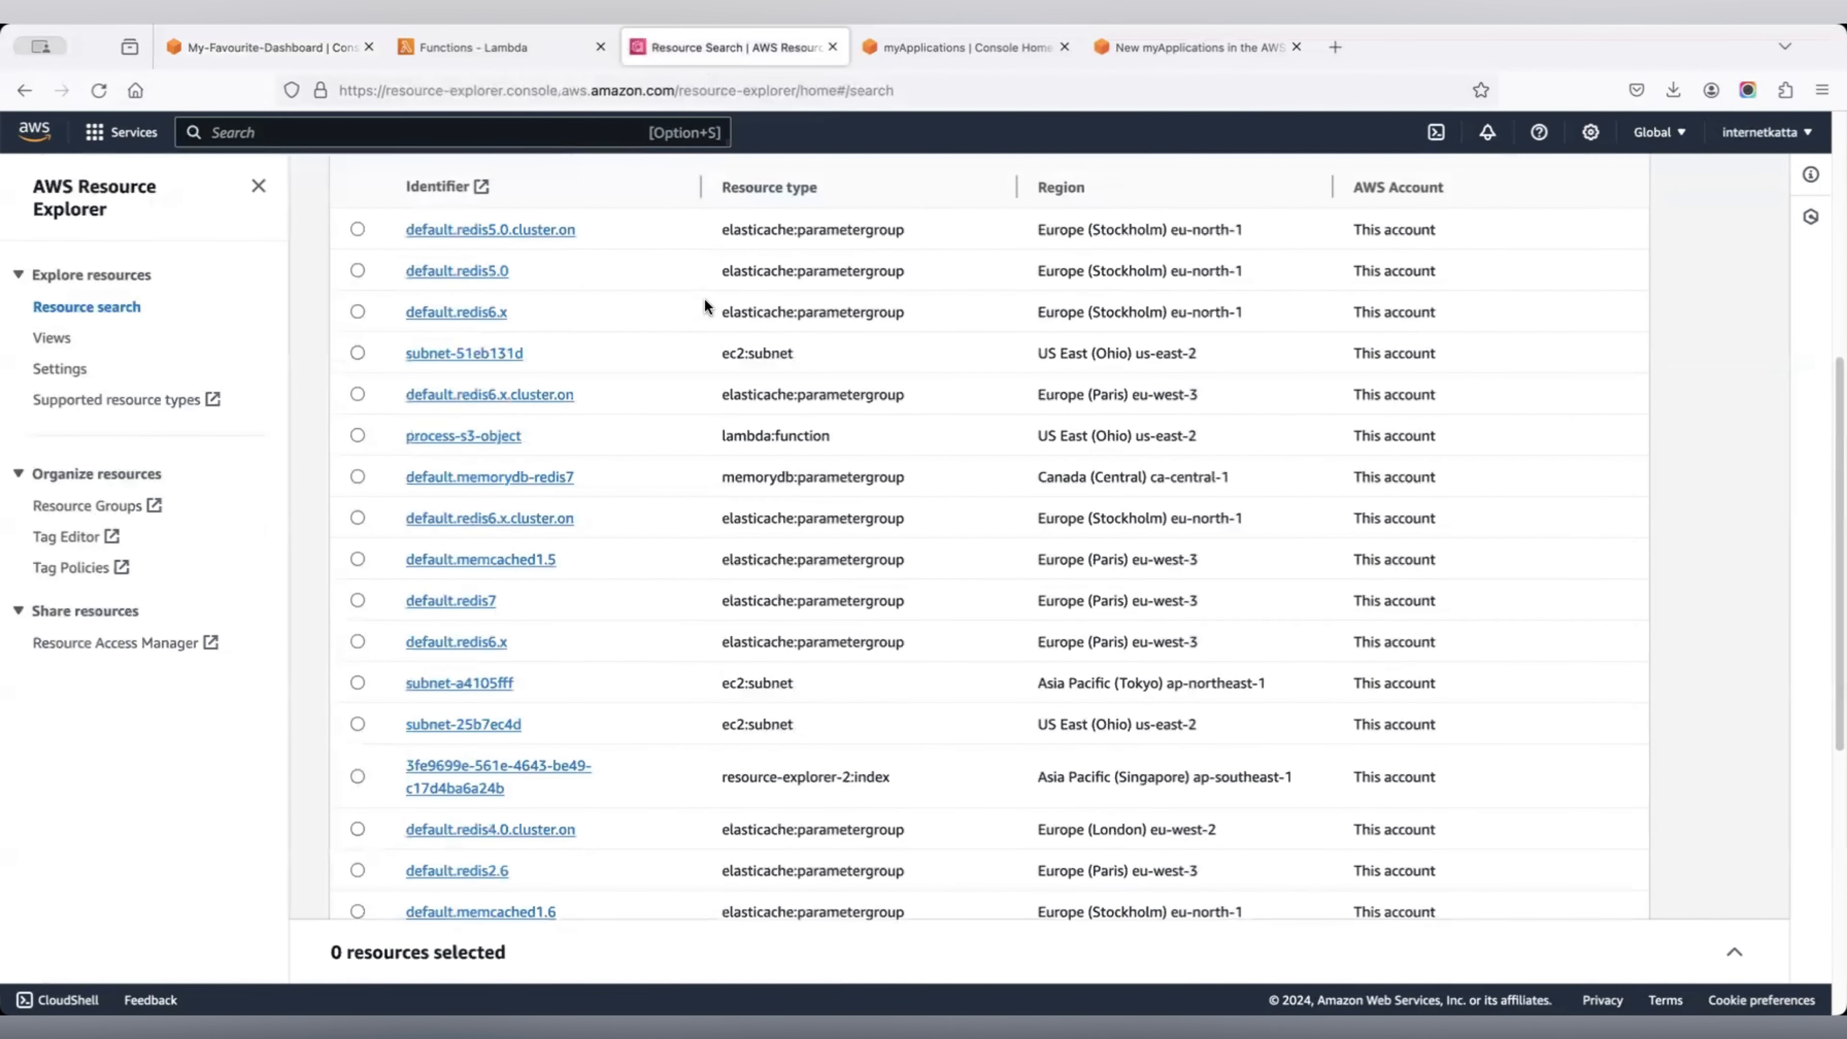
click(100, 90)
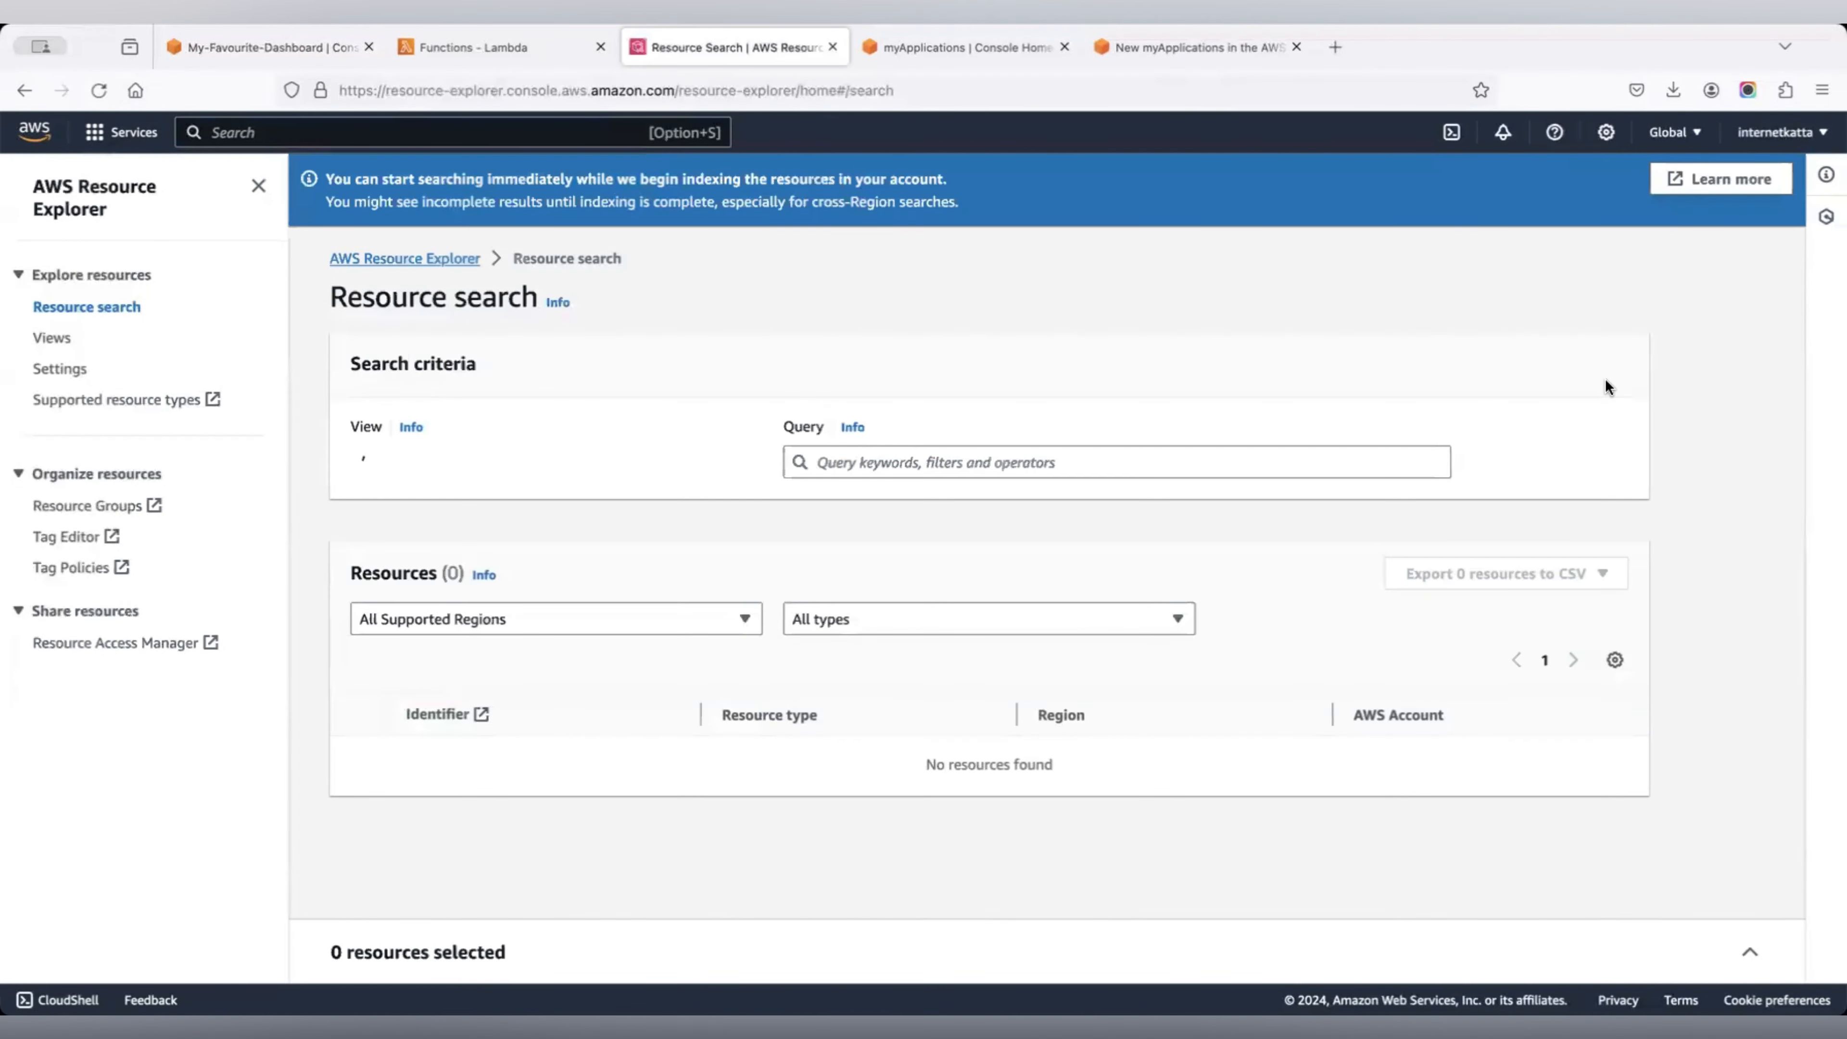
scroll(1311, 366, down, 2)
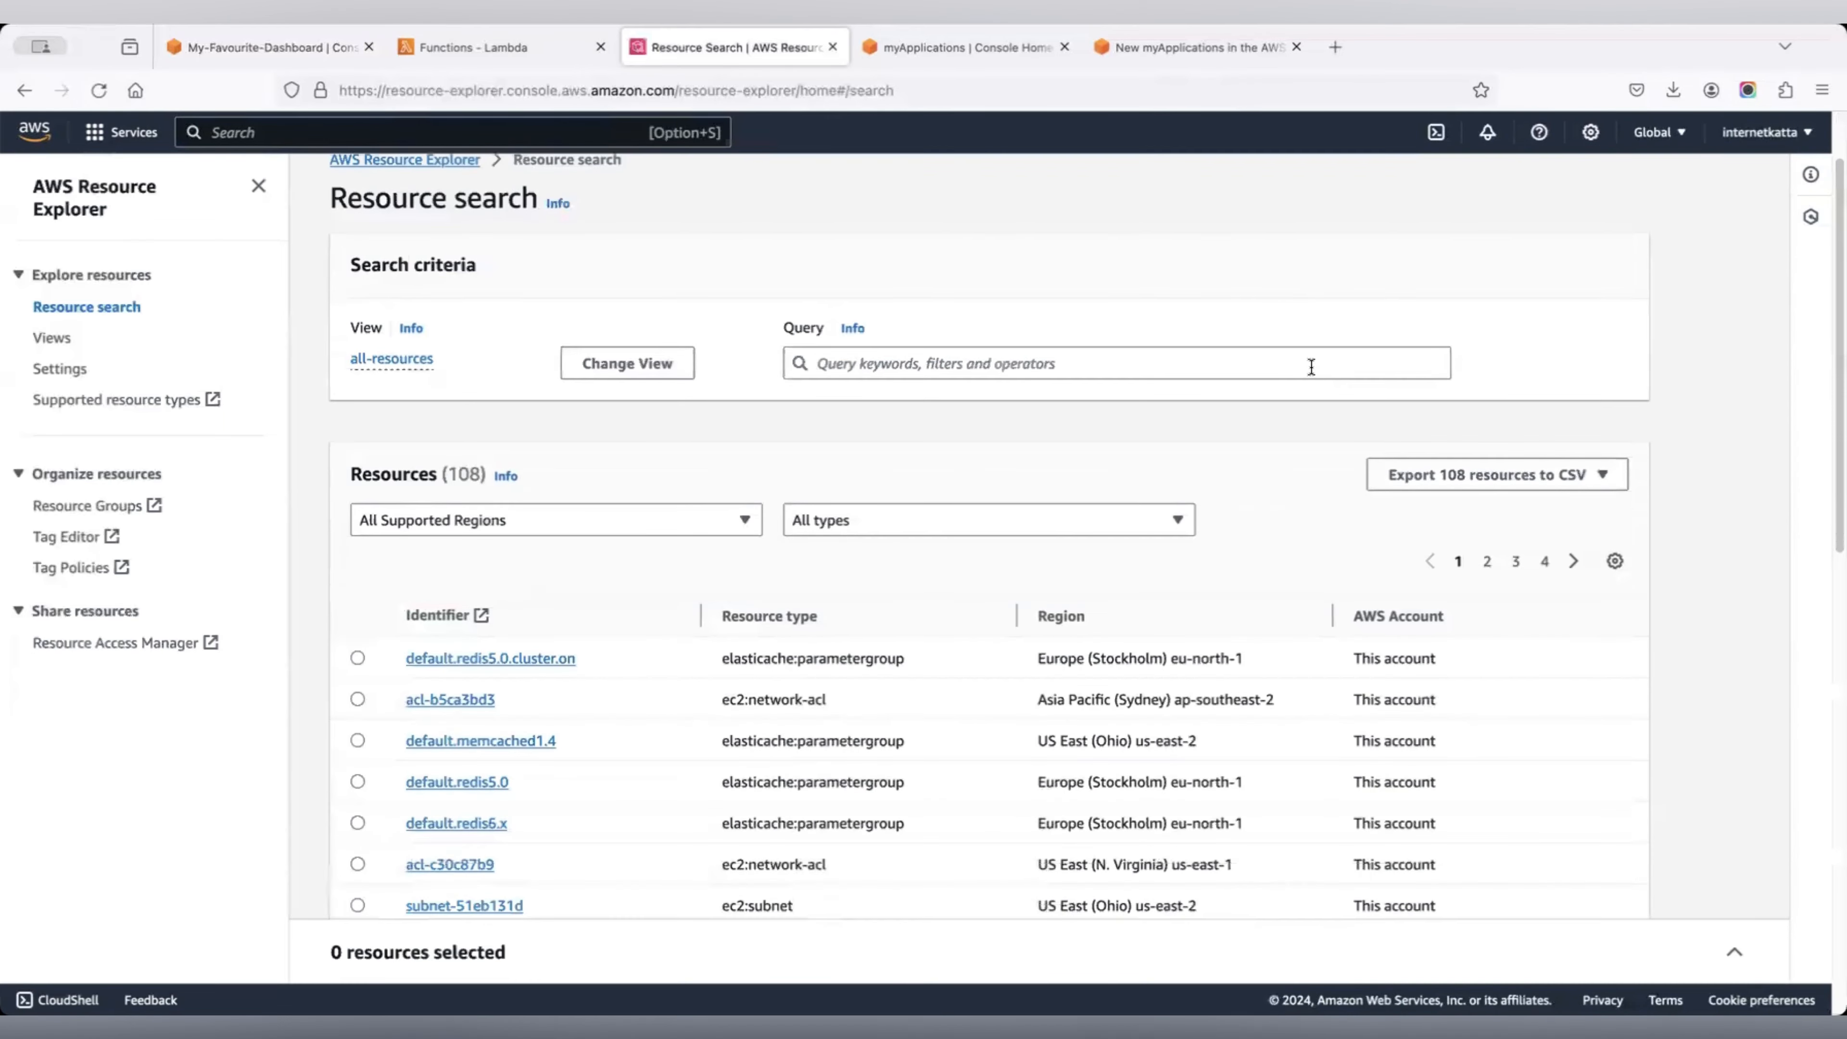
scroll(1312, 366, down, 10)
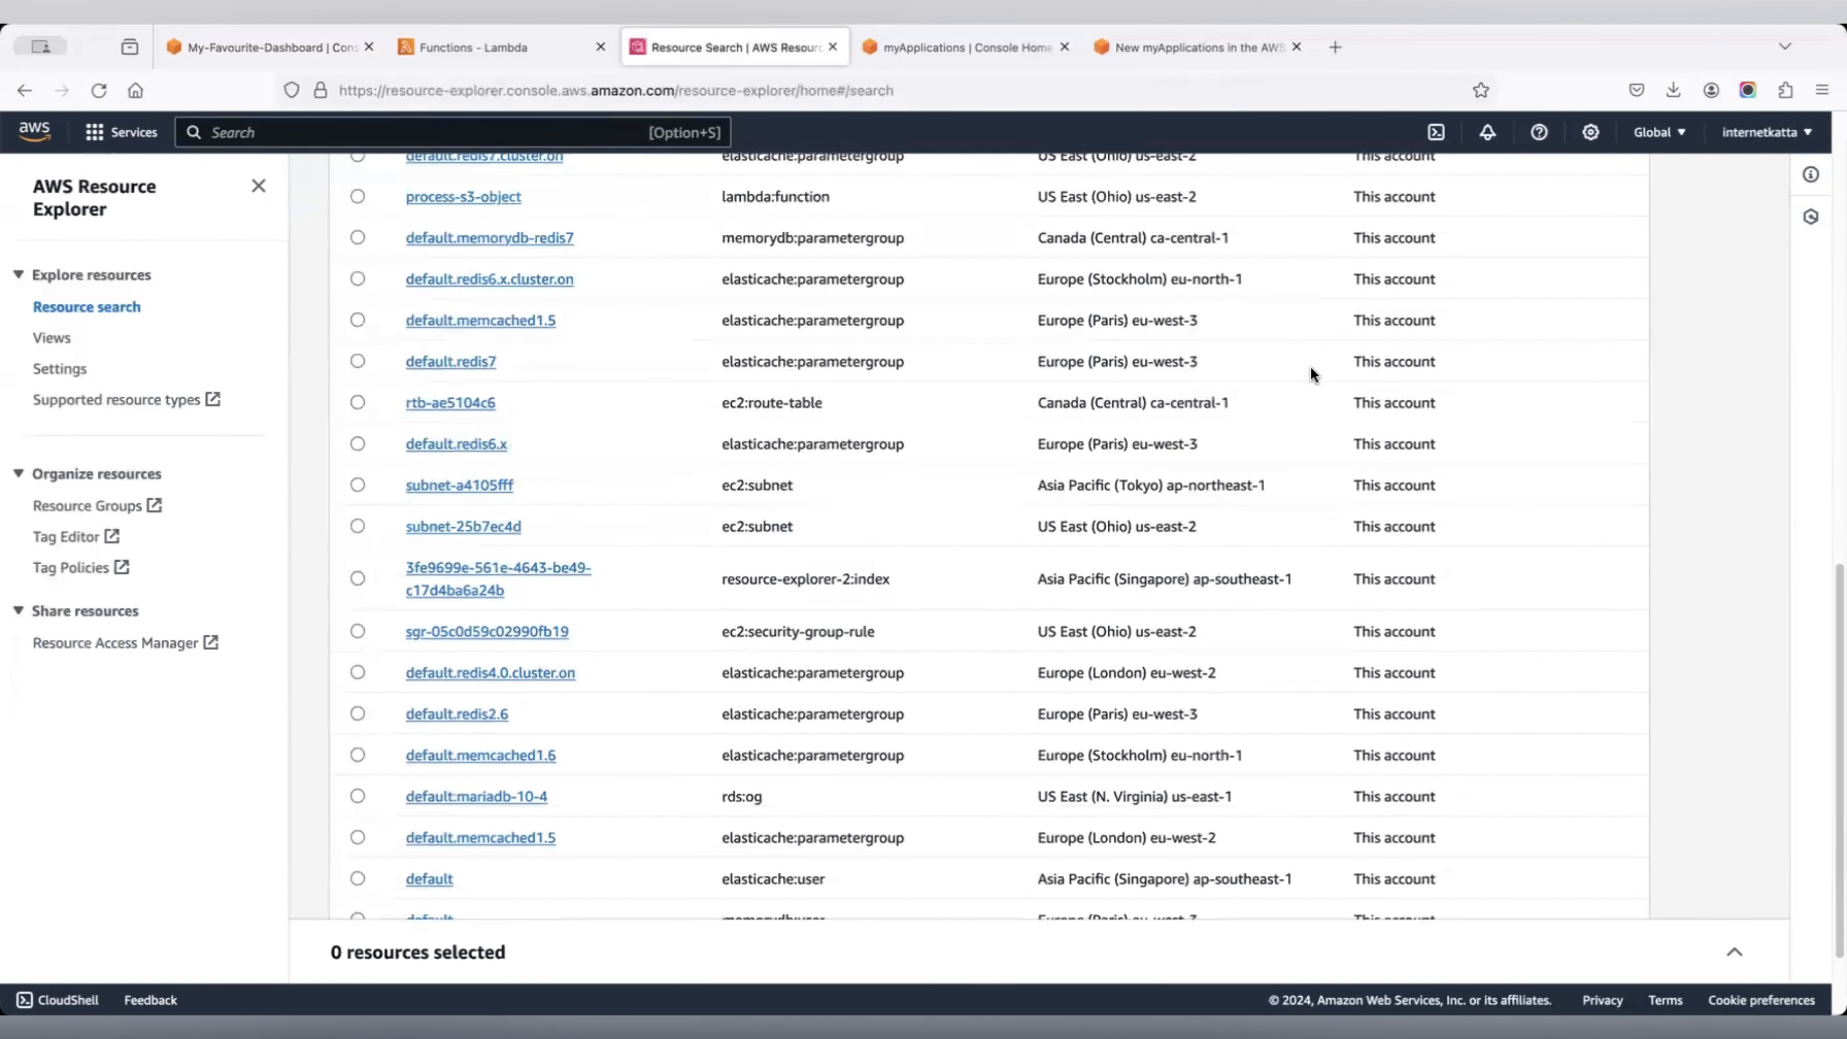
scroll(1311, 368, down, 3)
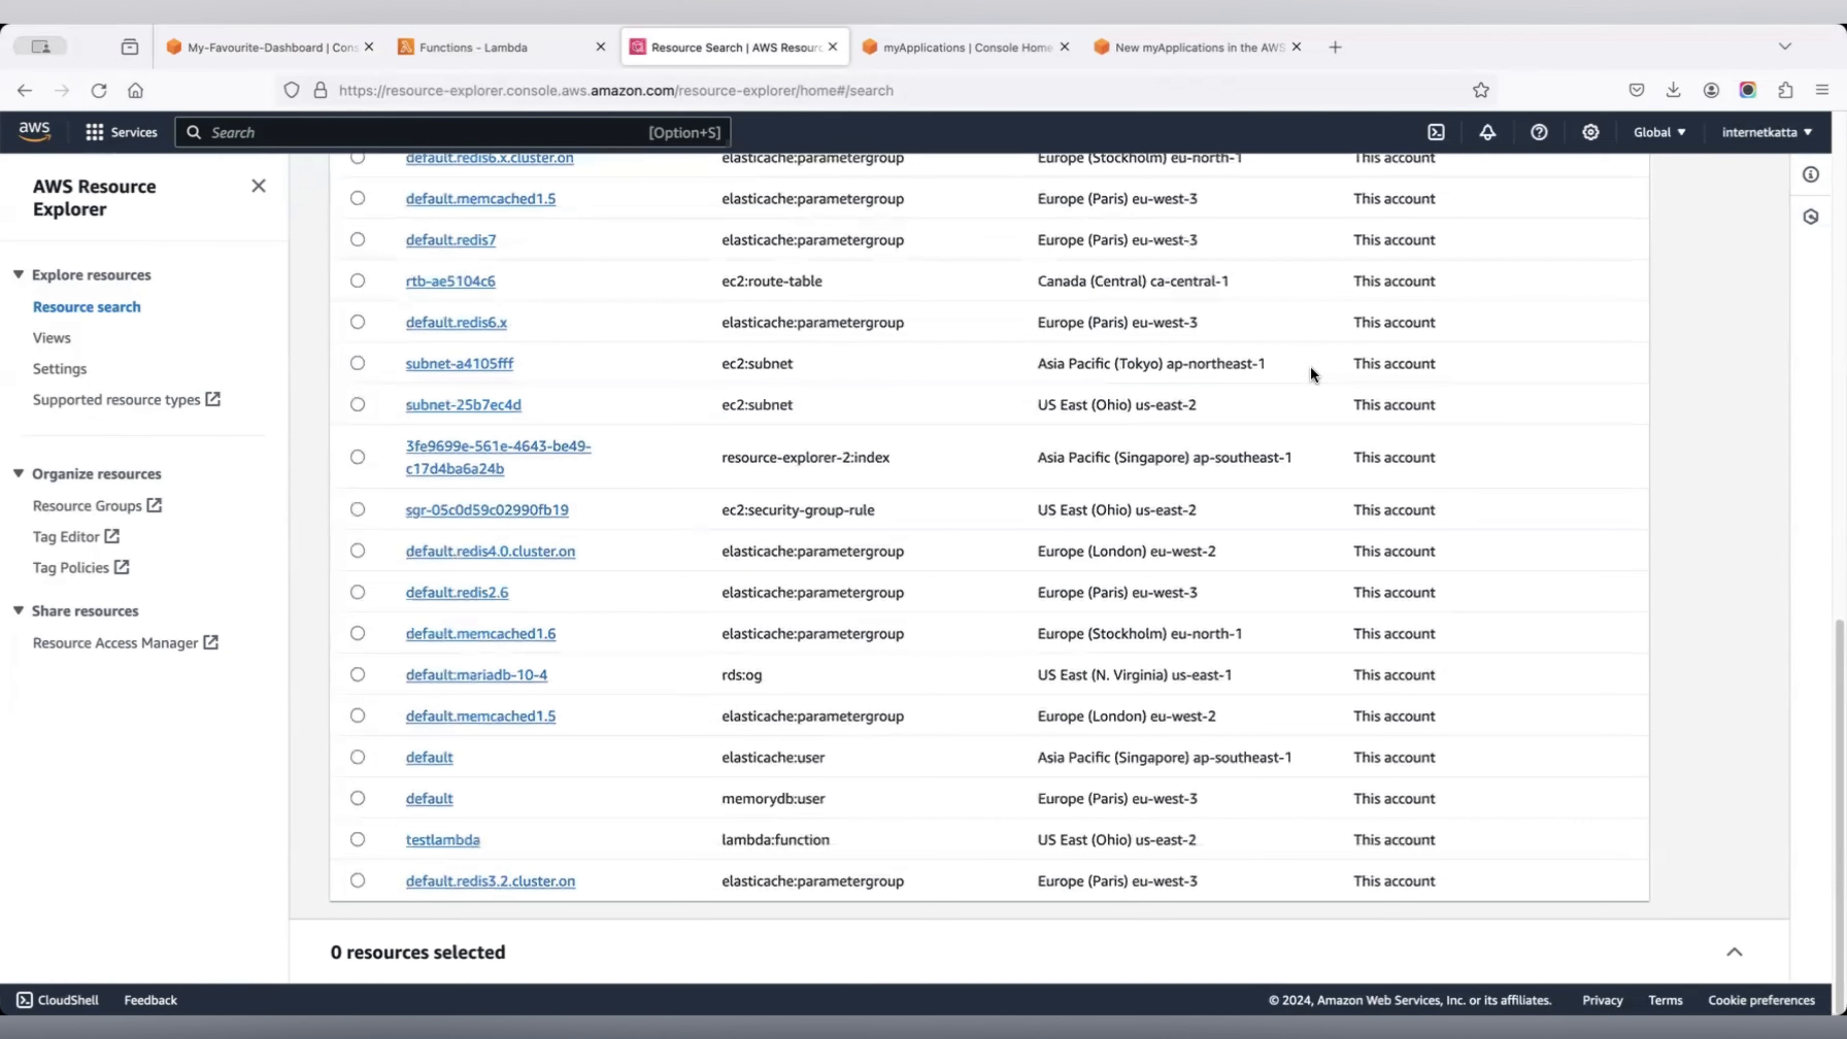
scroll(1312, 374, up, 6)
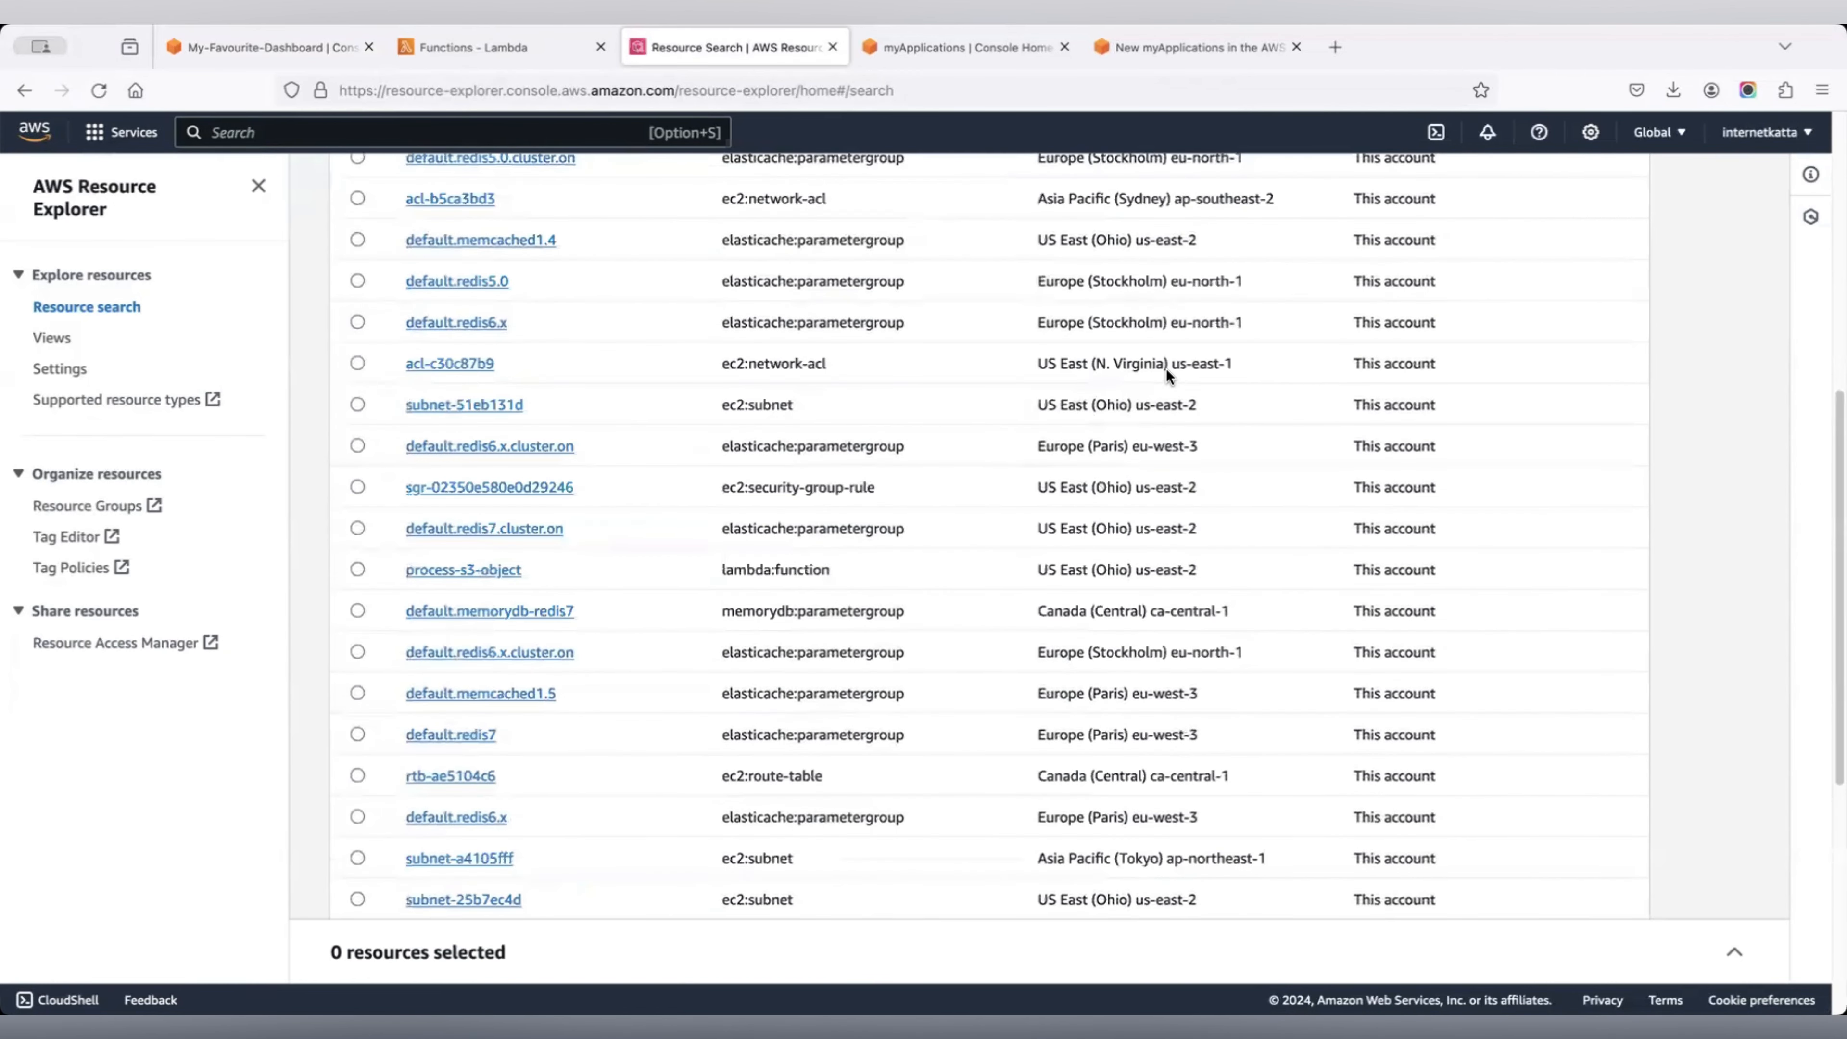
scroll(1165, 375, up, 6)
click(320, 57)
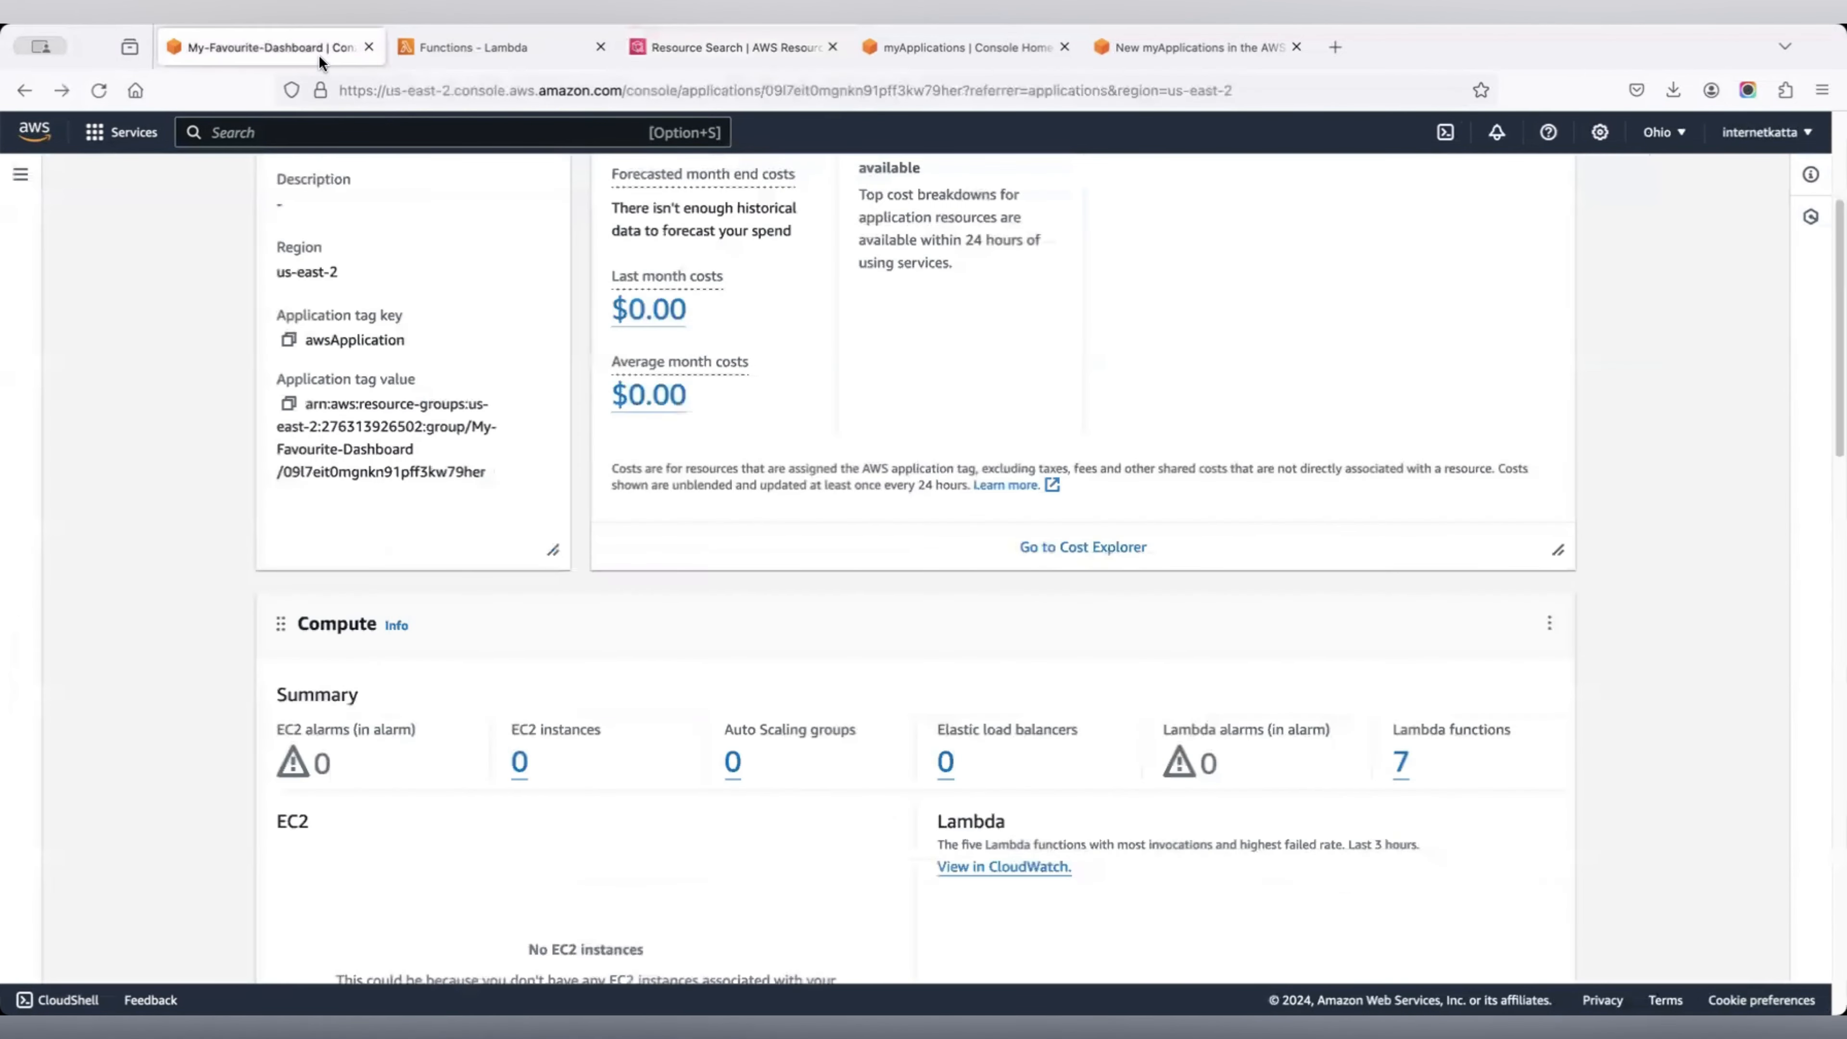
scroll(1052, 469, up, 3)
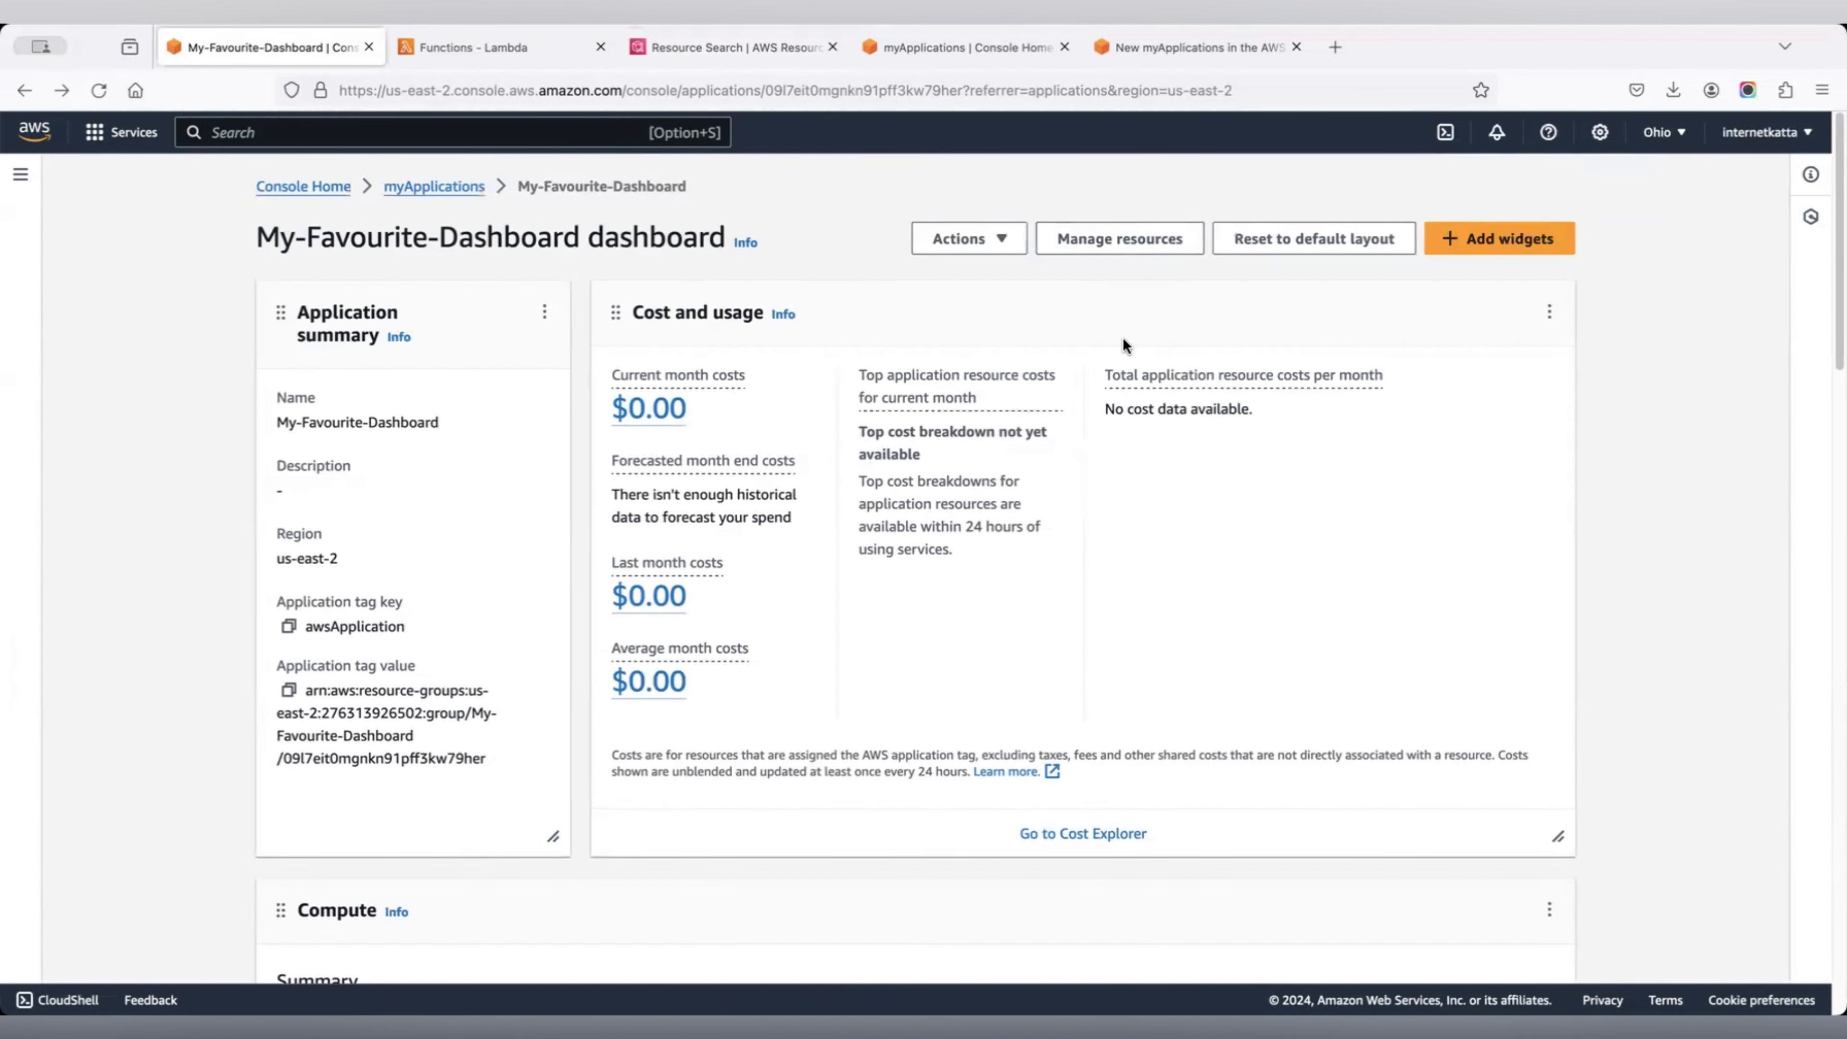
scroll(1206, 417, down, 1)
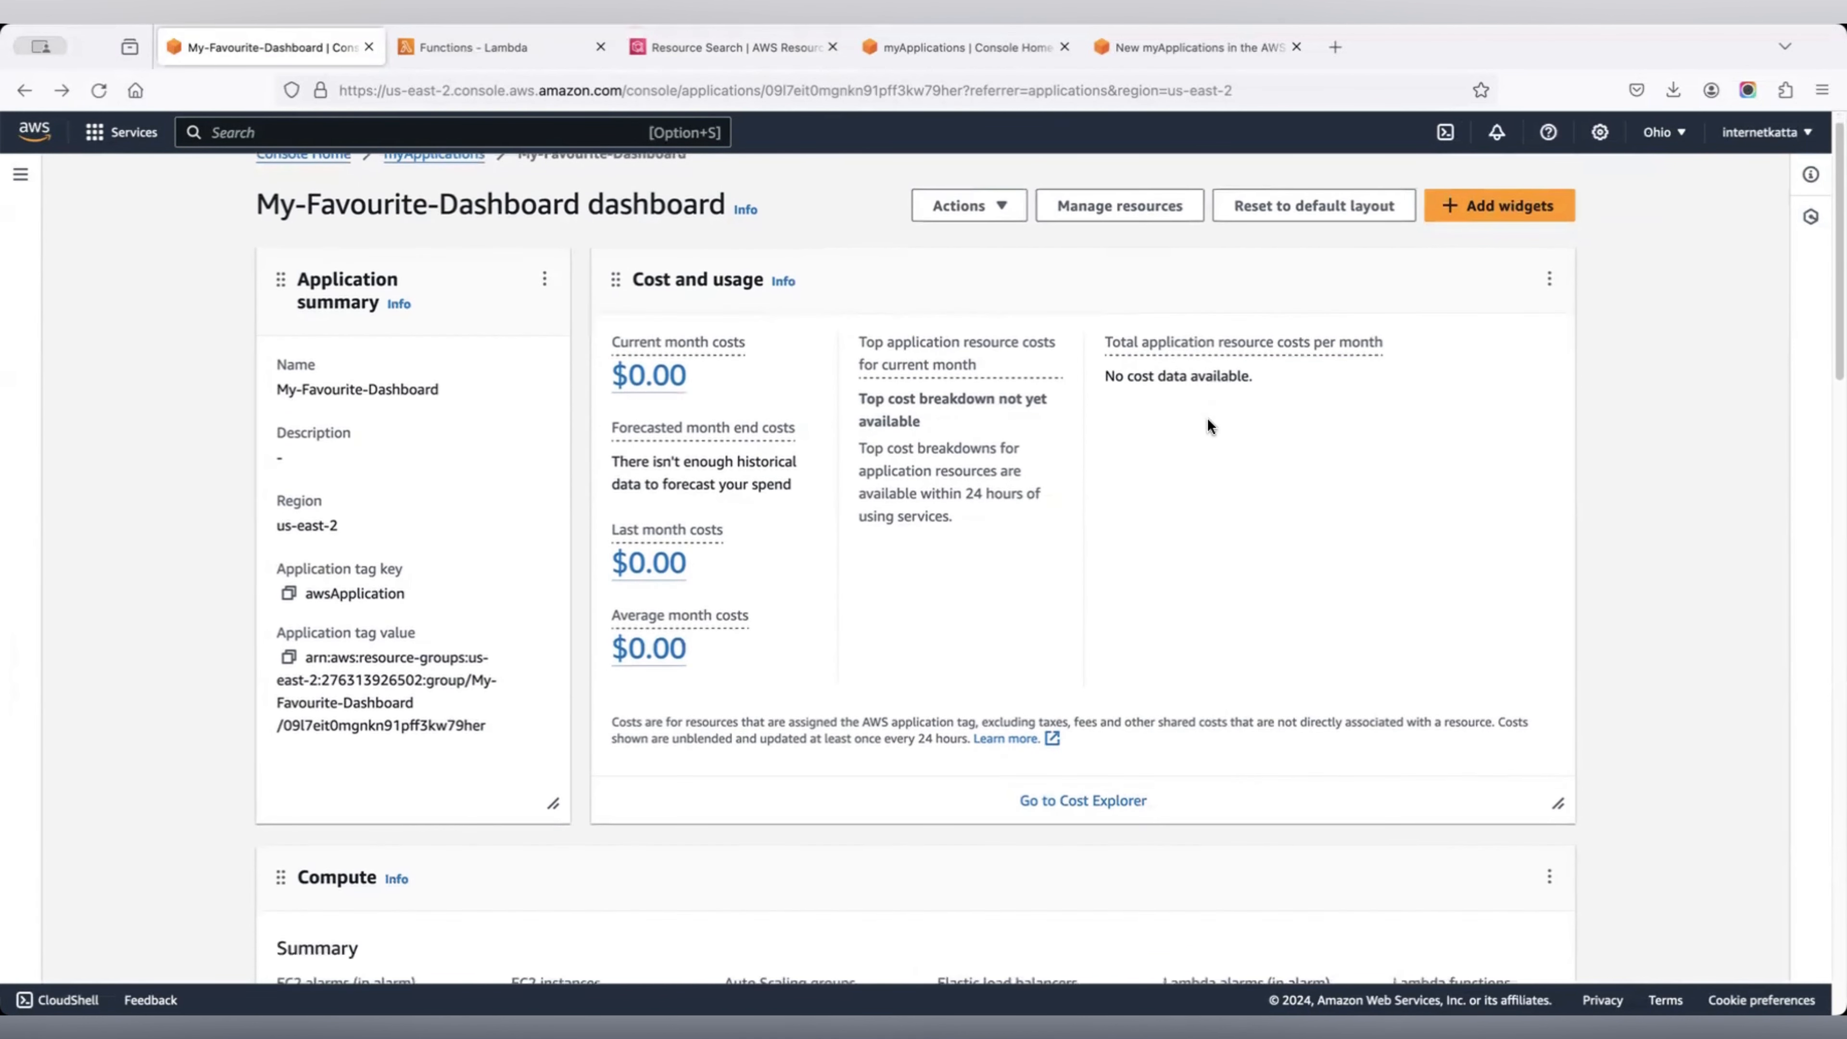
click(1495, 207)
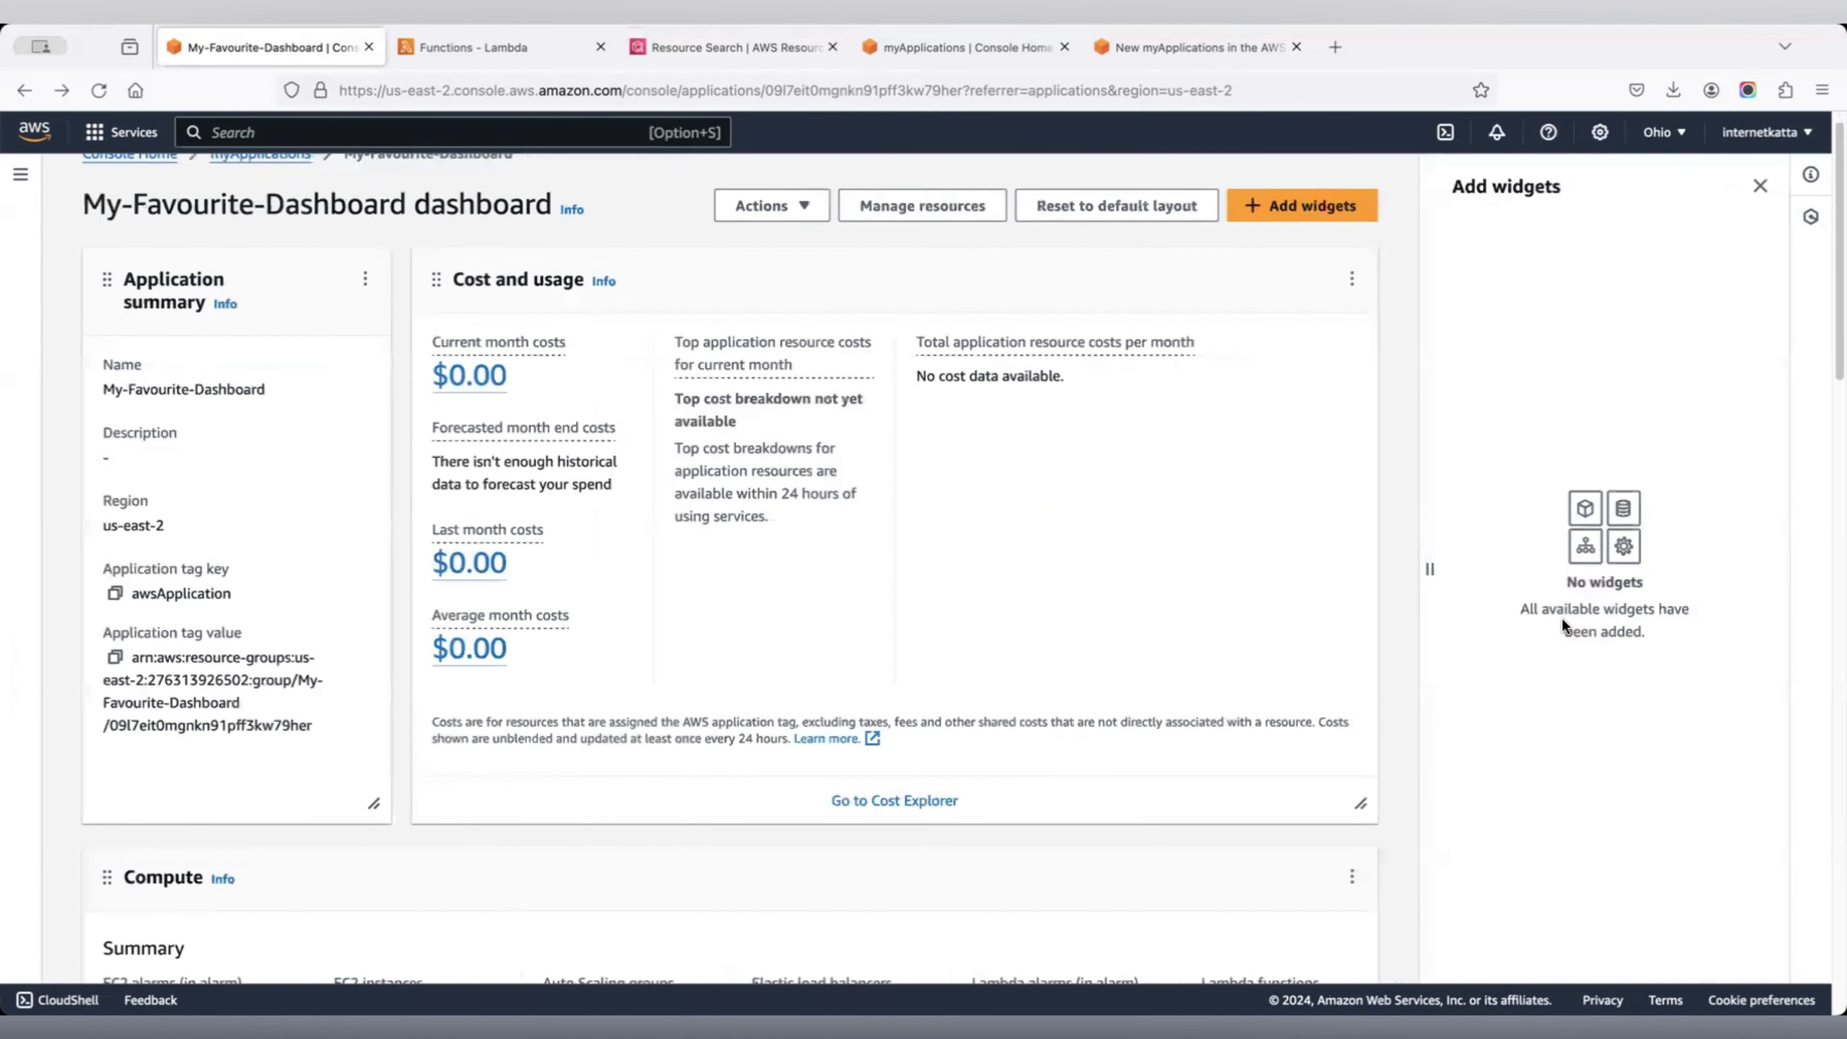
click(1760, 187)
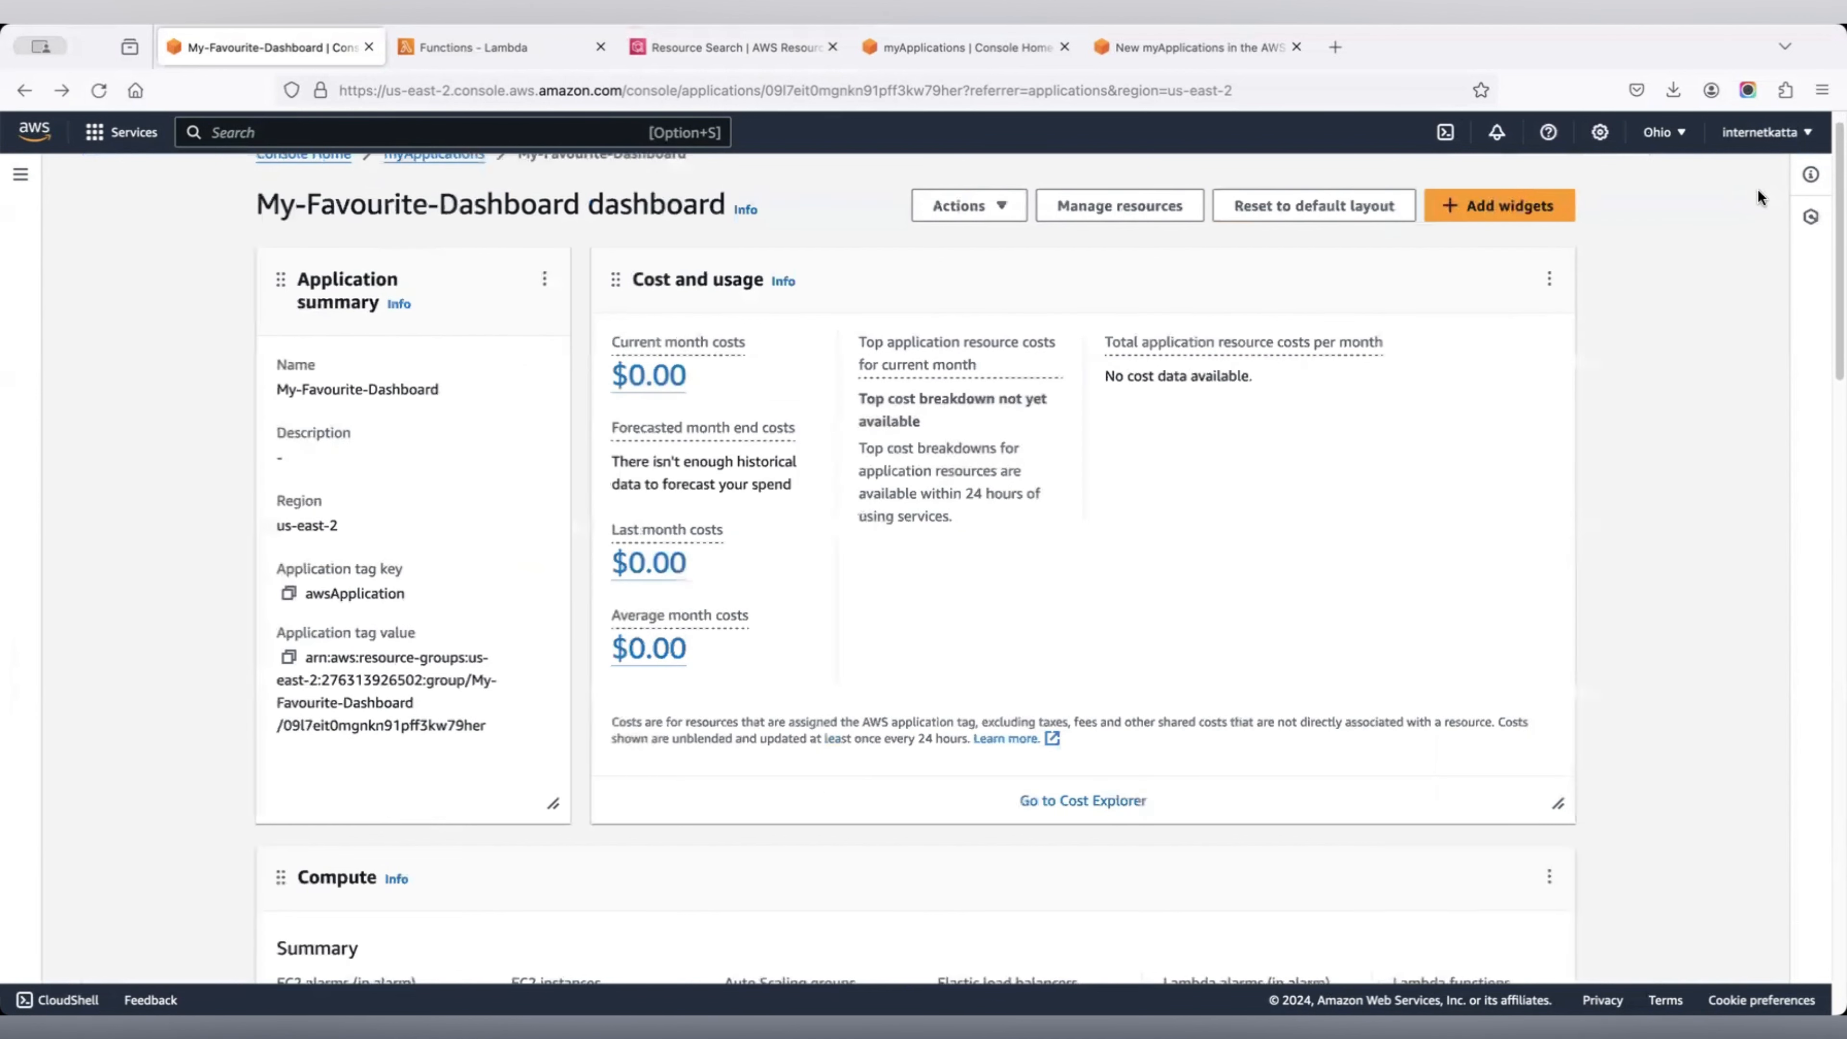
click(1370, 211)
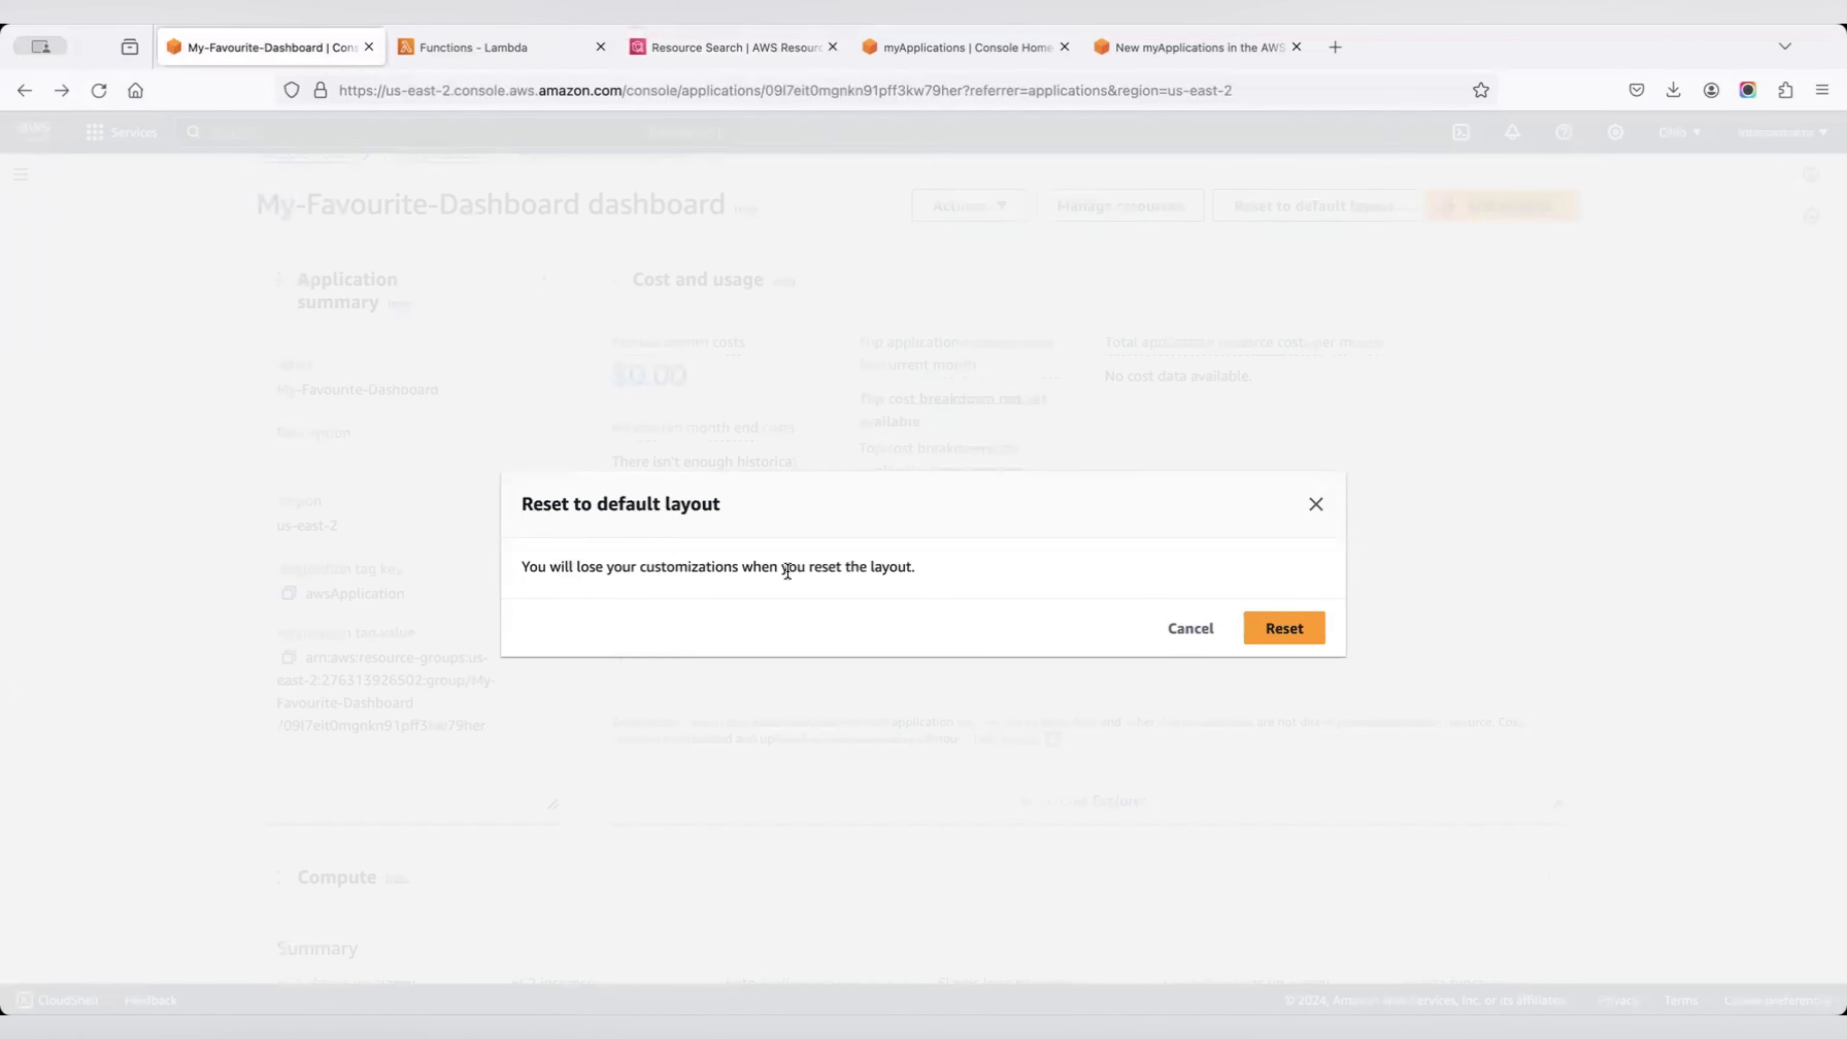
click(1191, 630)
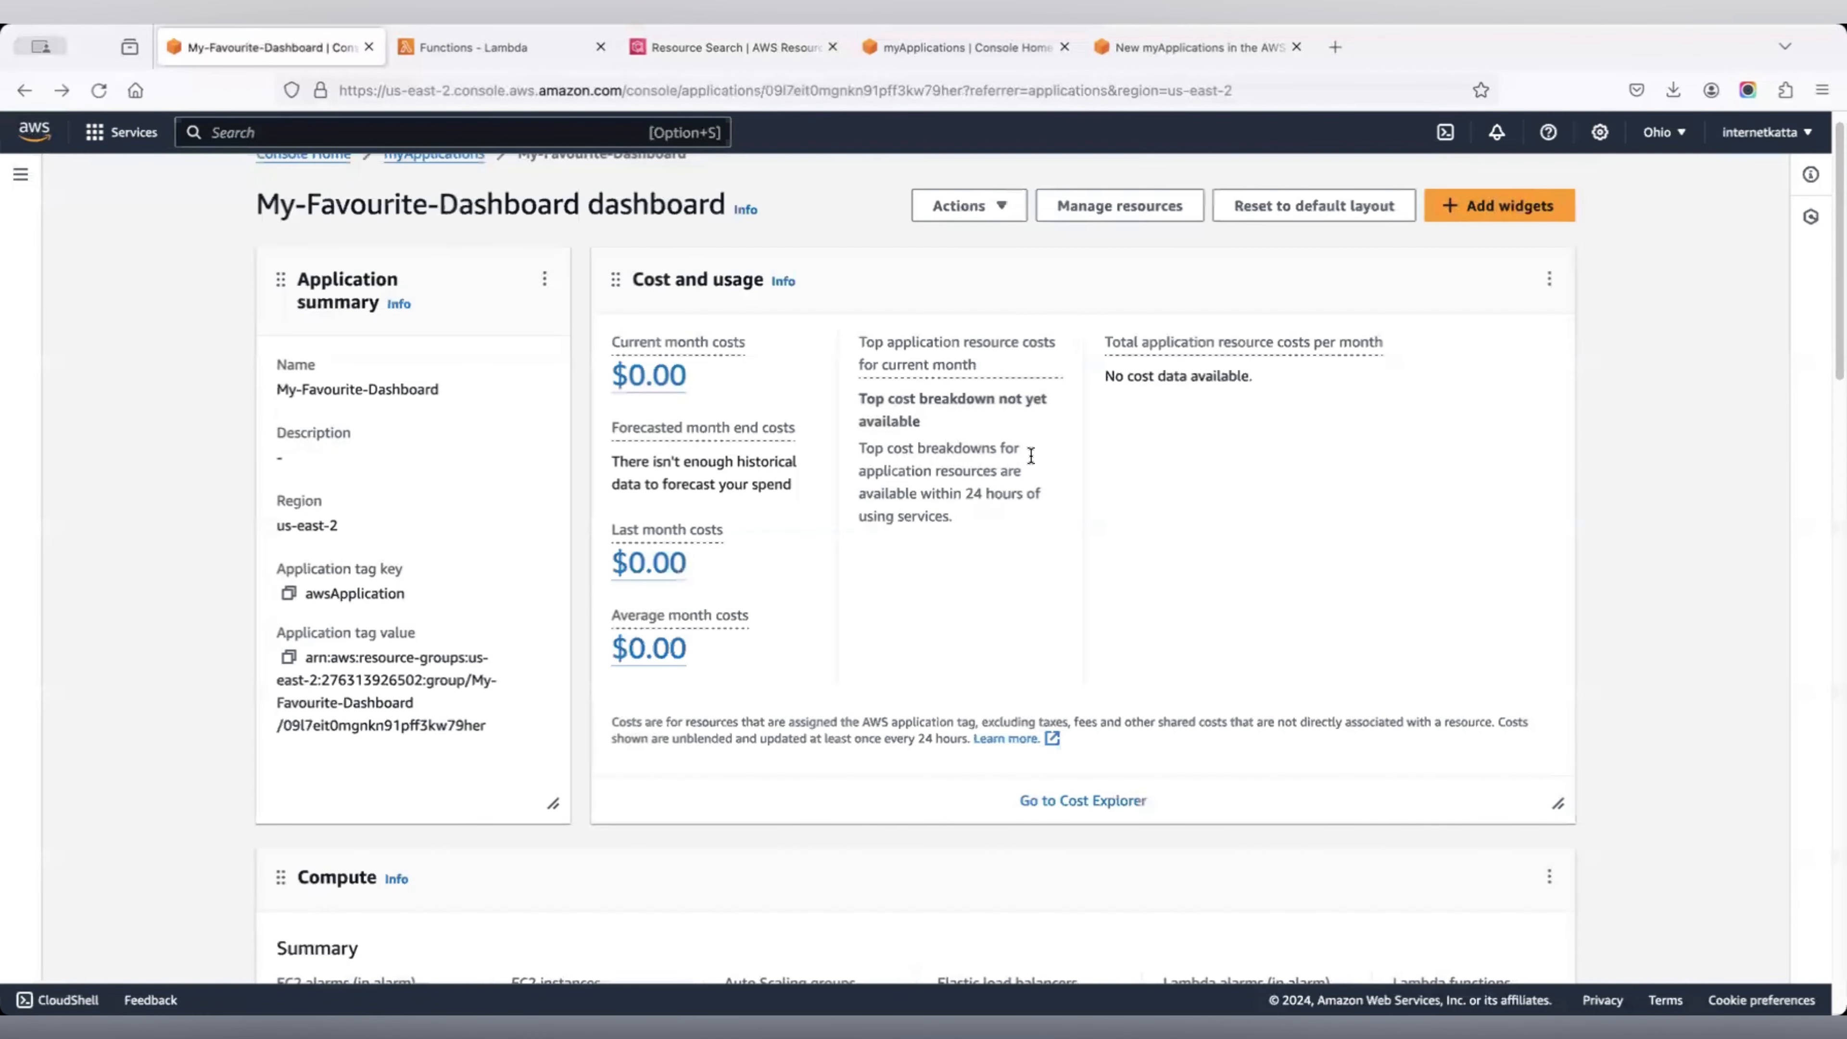
Review the Compute, Security, Monitoring, DevOps and Tags widgets, then go to the myApplications list.
scroll(1440, 494, down, 10)
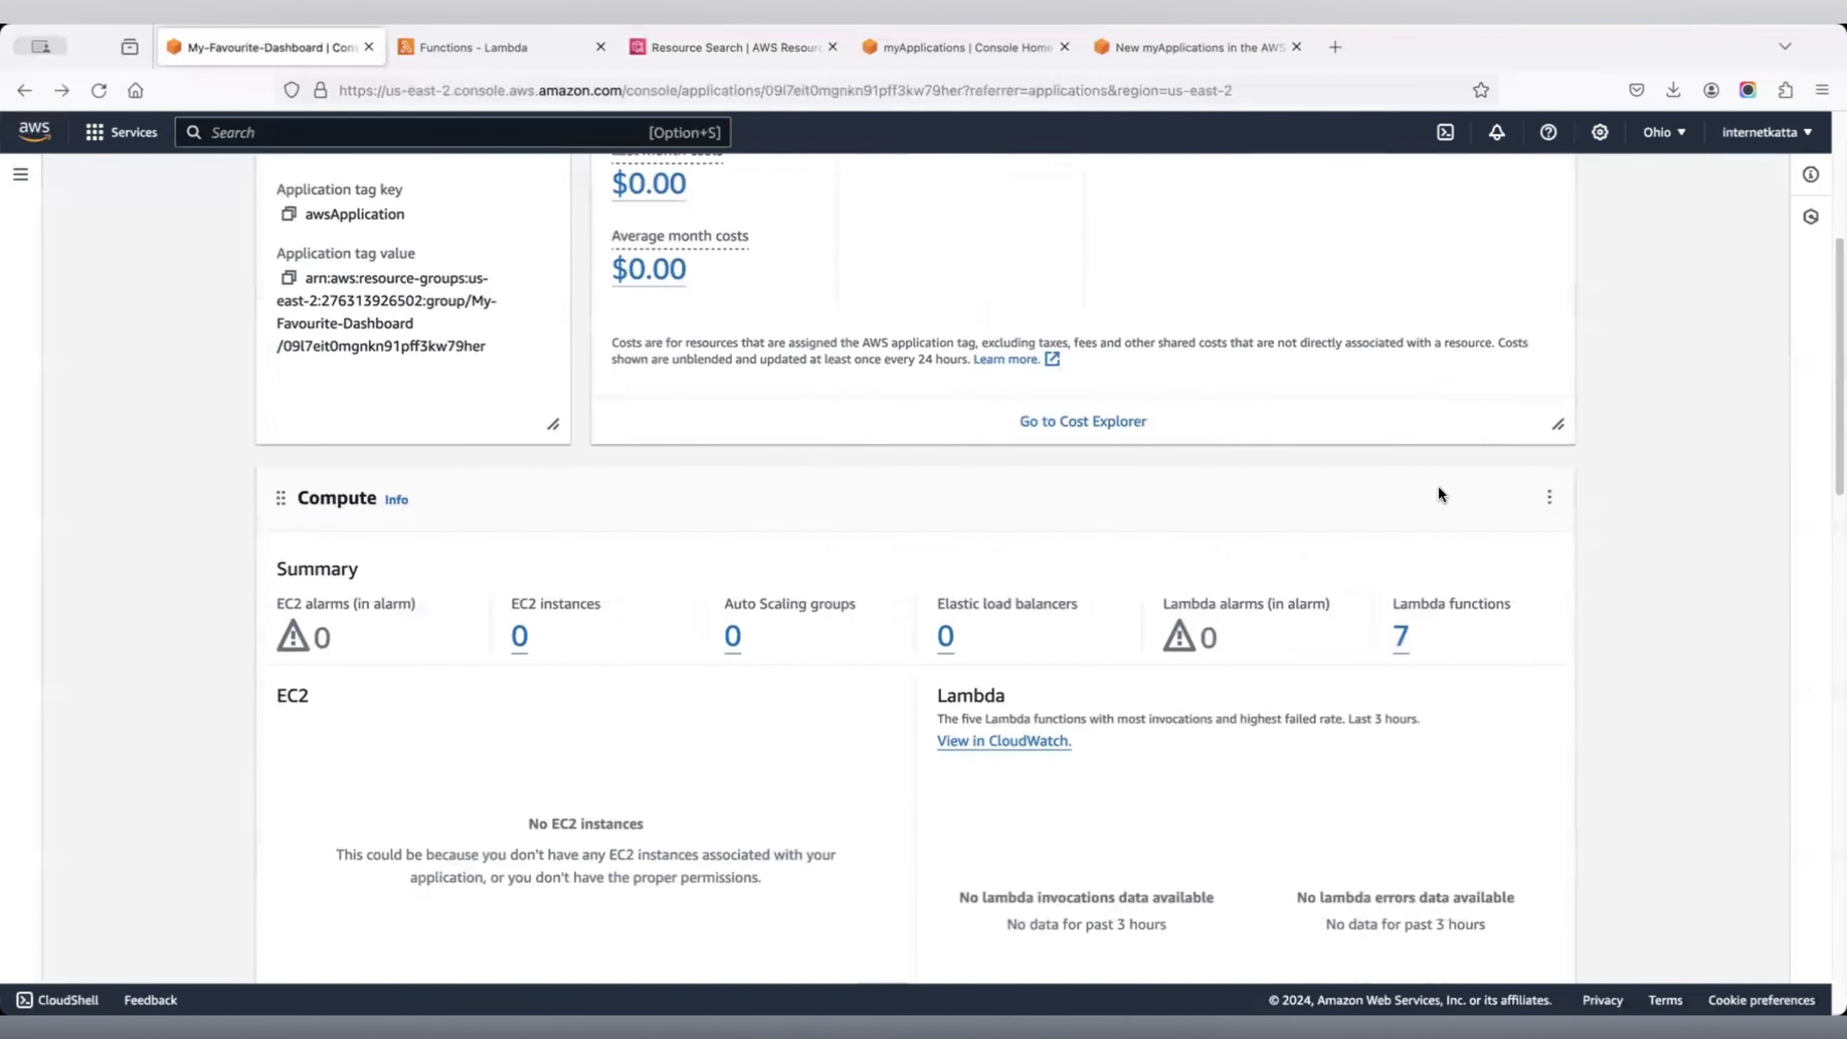
scroll(1439, 494, down, 9)
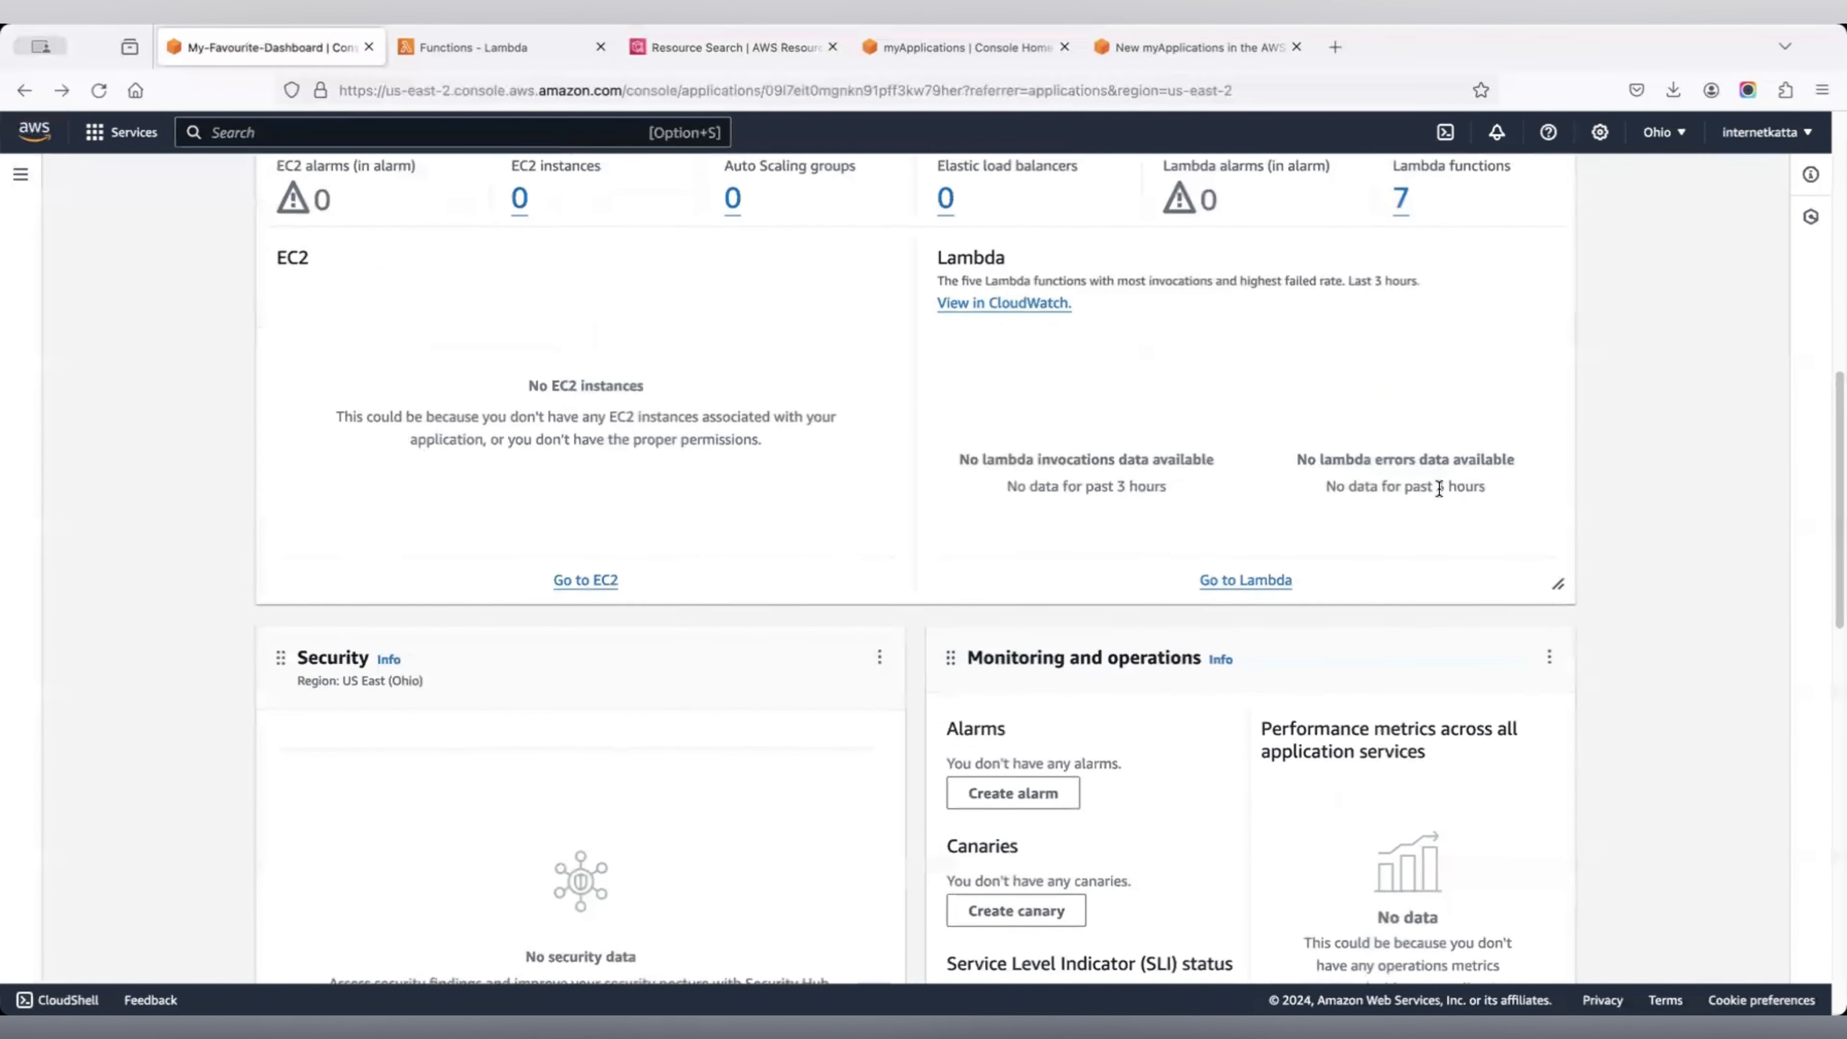
scroll(1439, 493, down, 12)
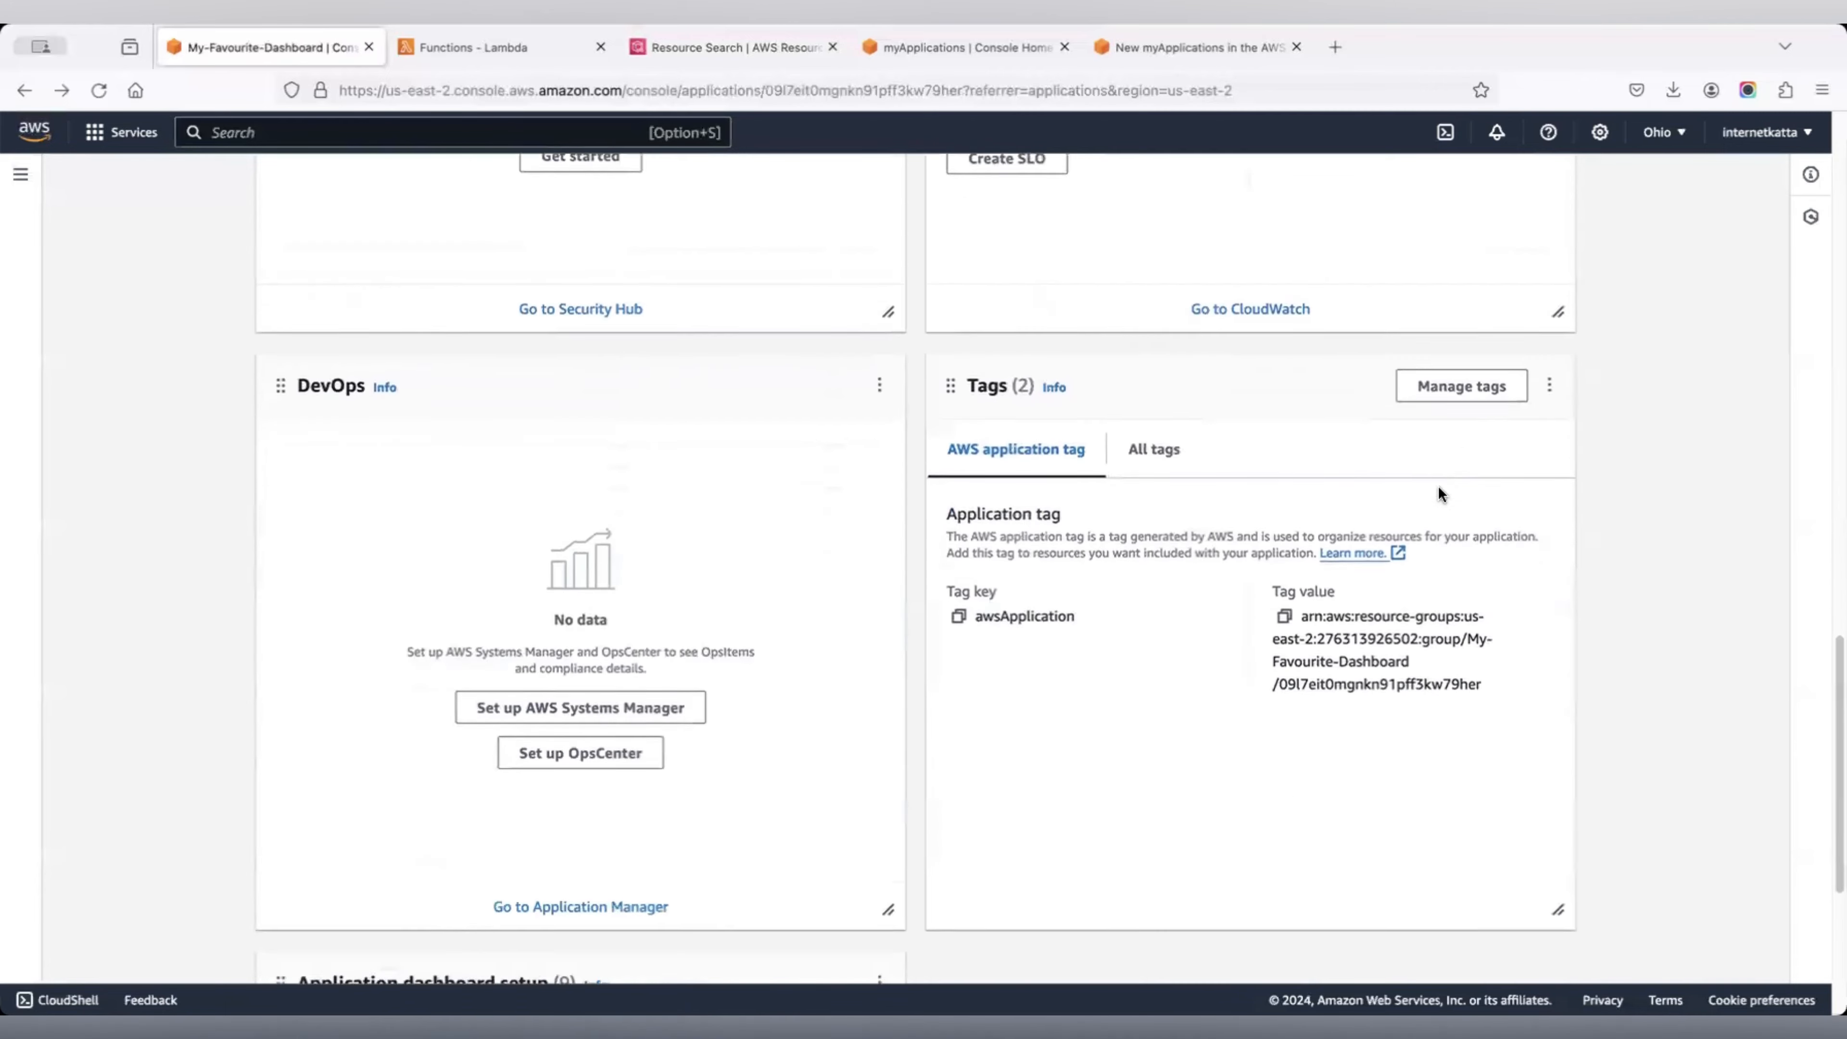
scroll(1438, 489, up, 12)
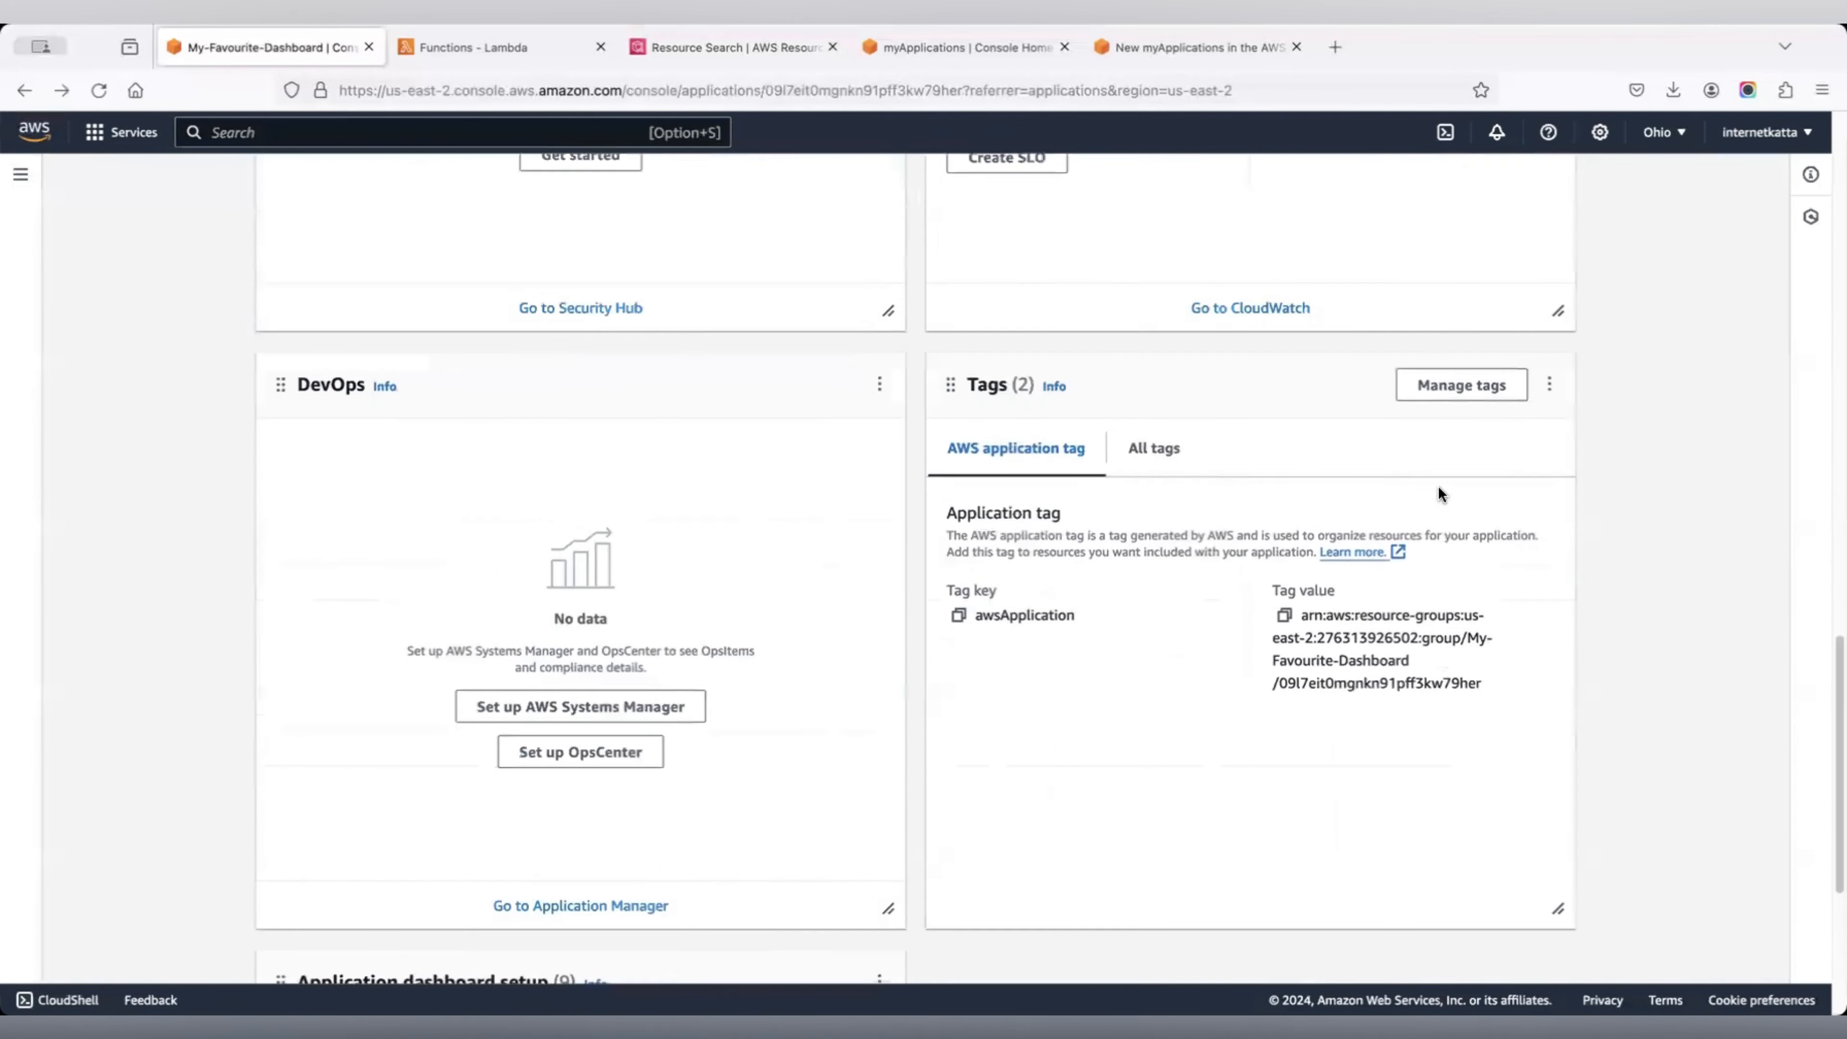
scroll(1440, 494, up, 16)
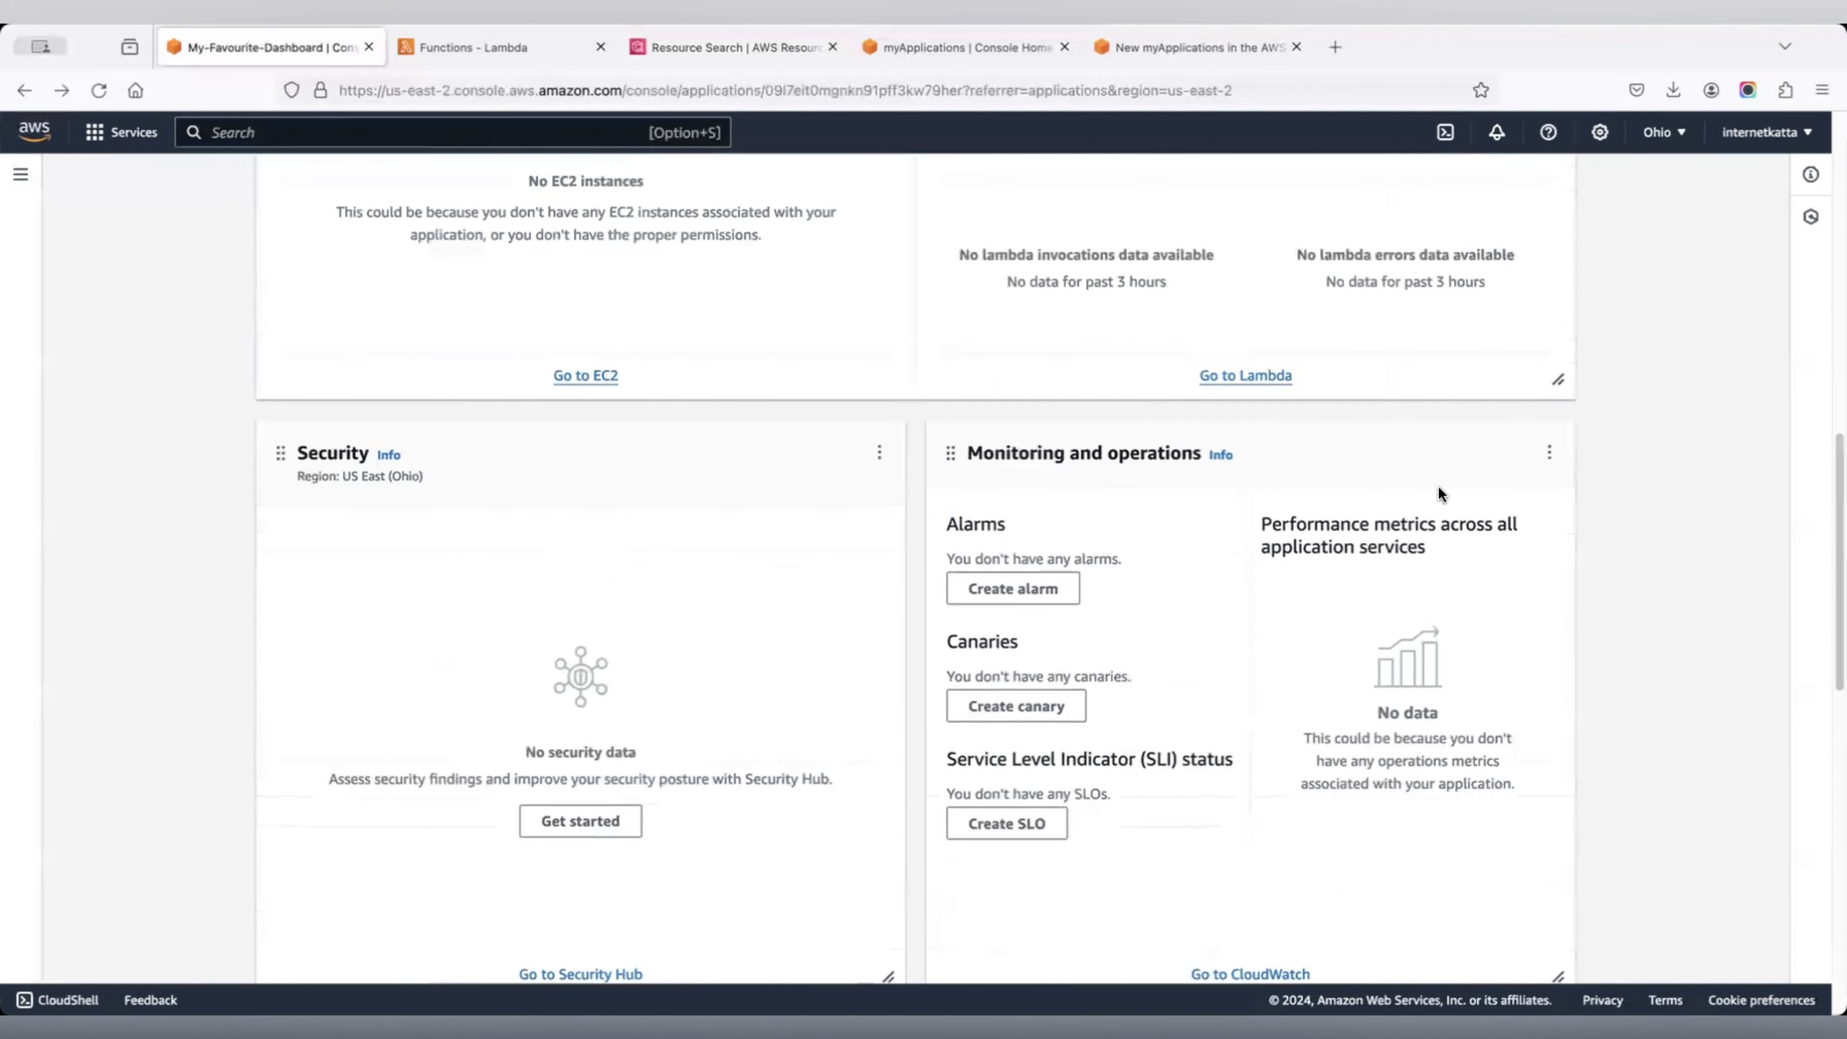
scroll(1440, 494, up, 3)
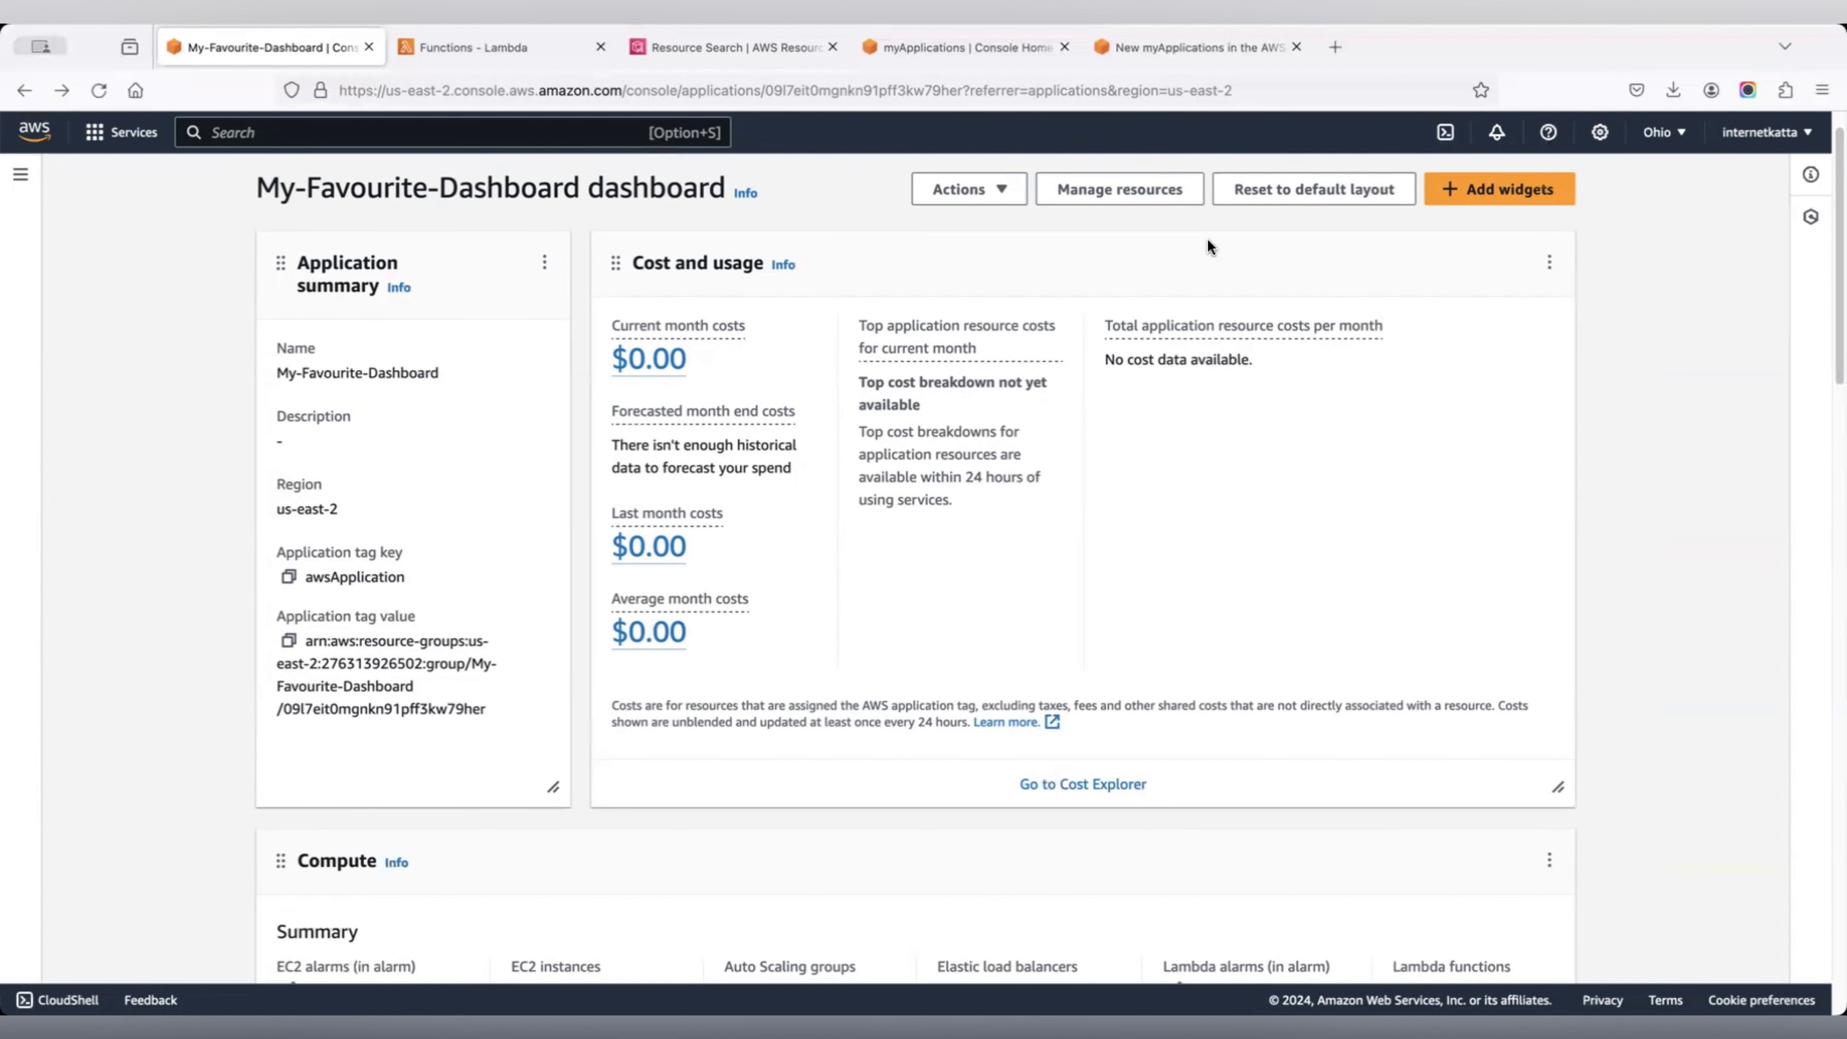
click(993, 54)
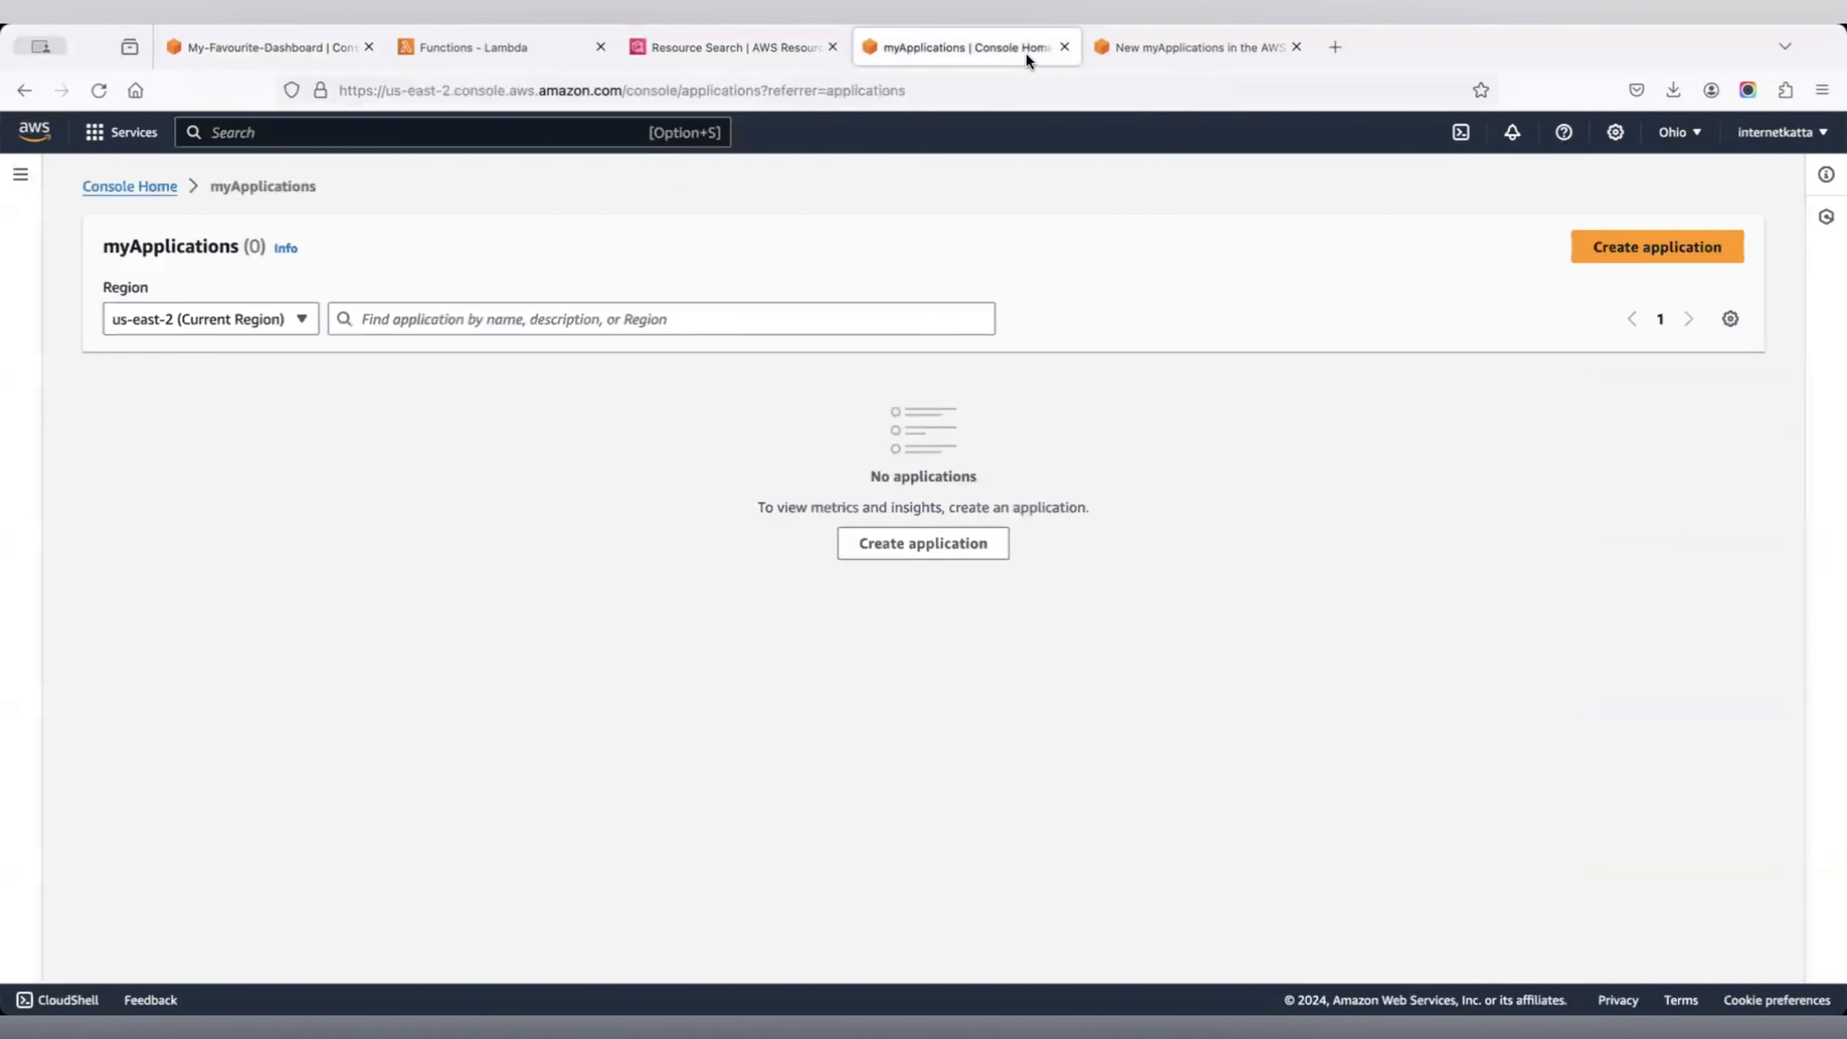
Switch to the AWS News Blog post announcing myApplications.
click(1185, 50)
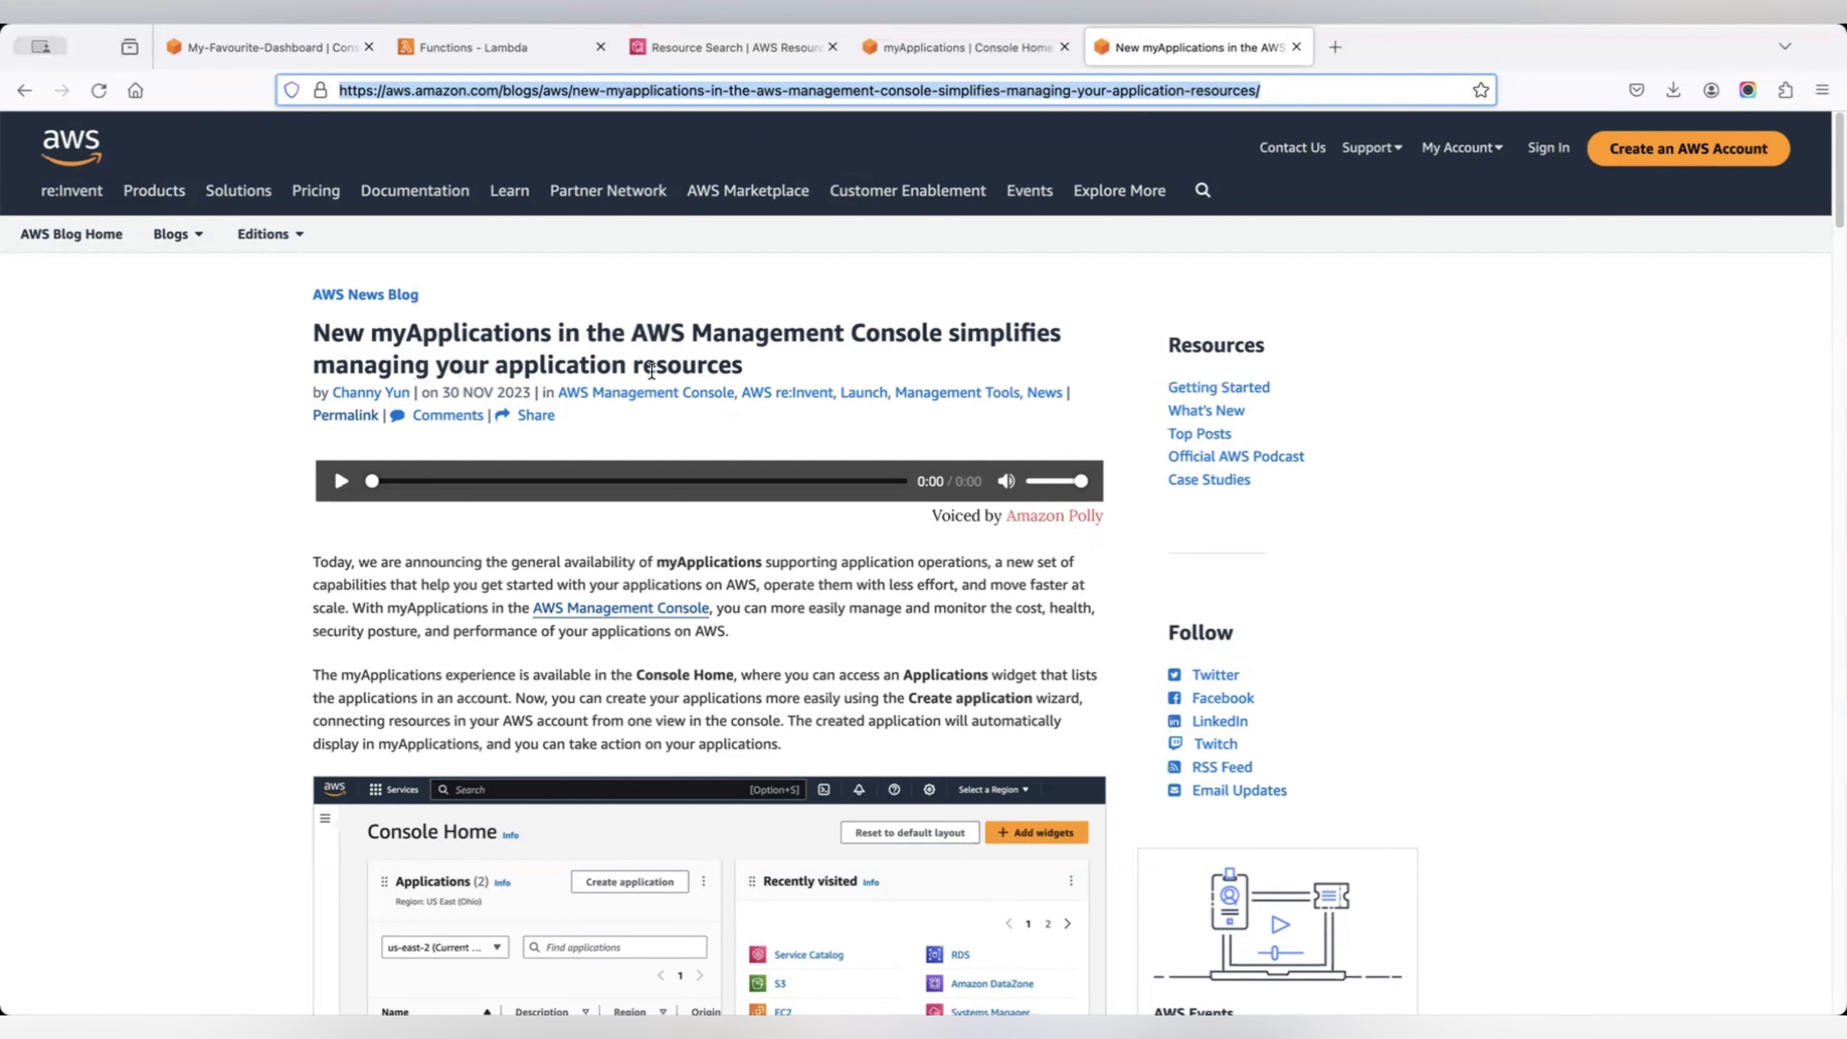
scroll(917, 417, down, 4)
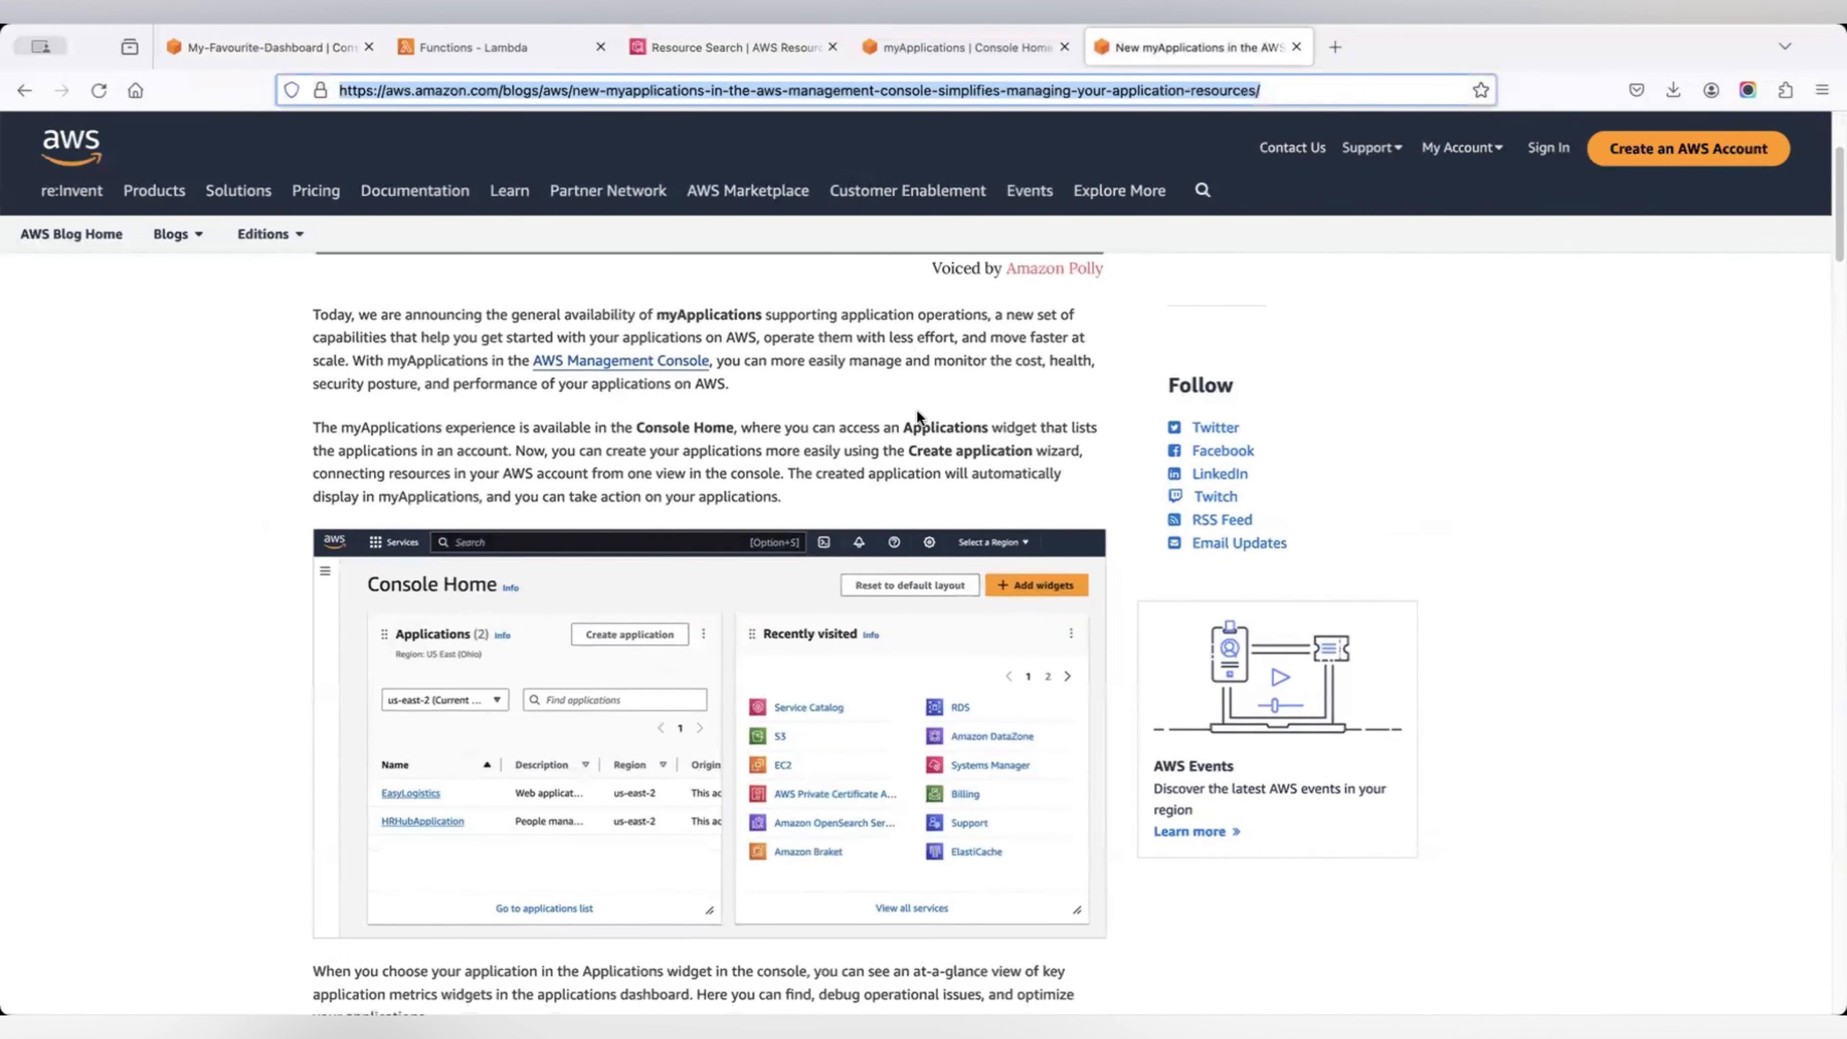
scroll(917, 412, down, 1)
scroll(916, 409, down, 4)
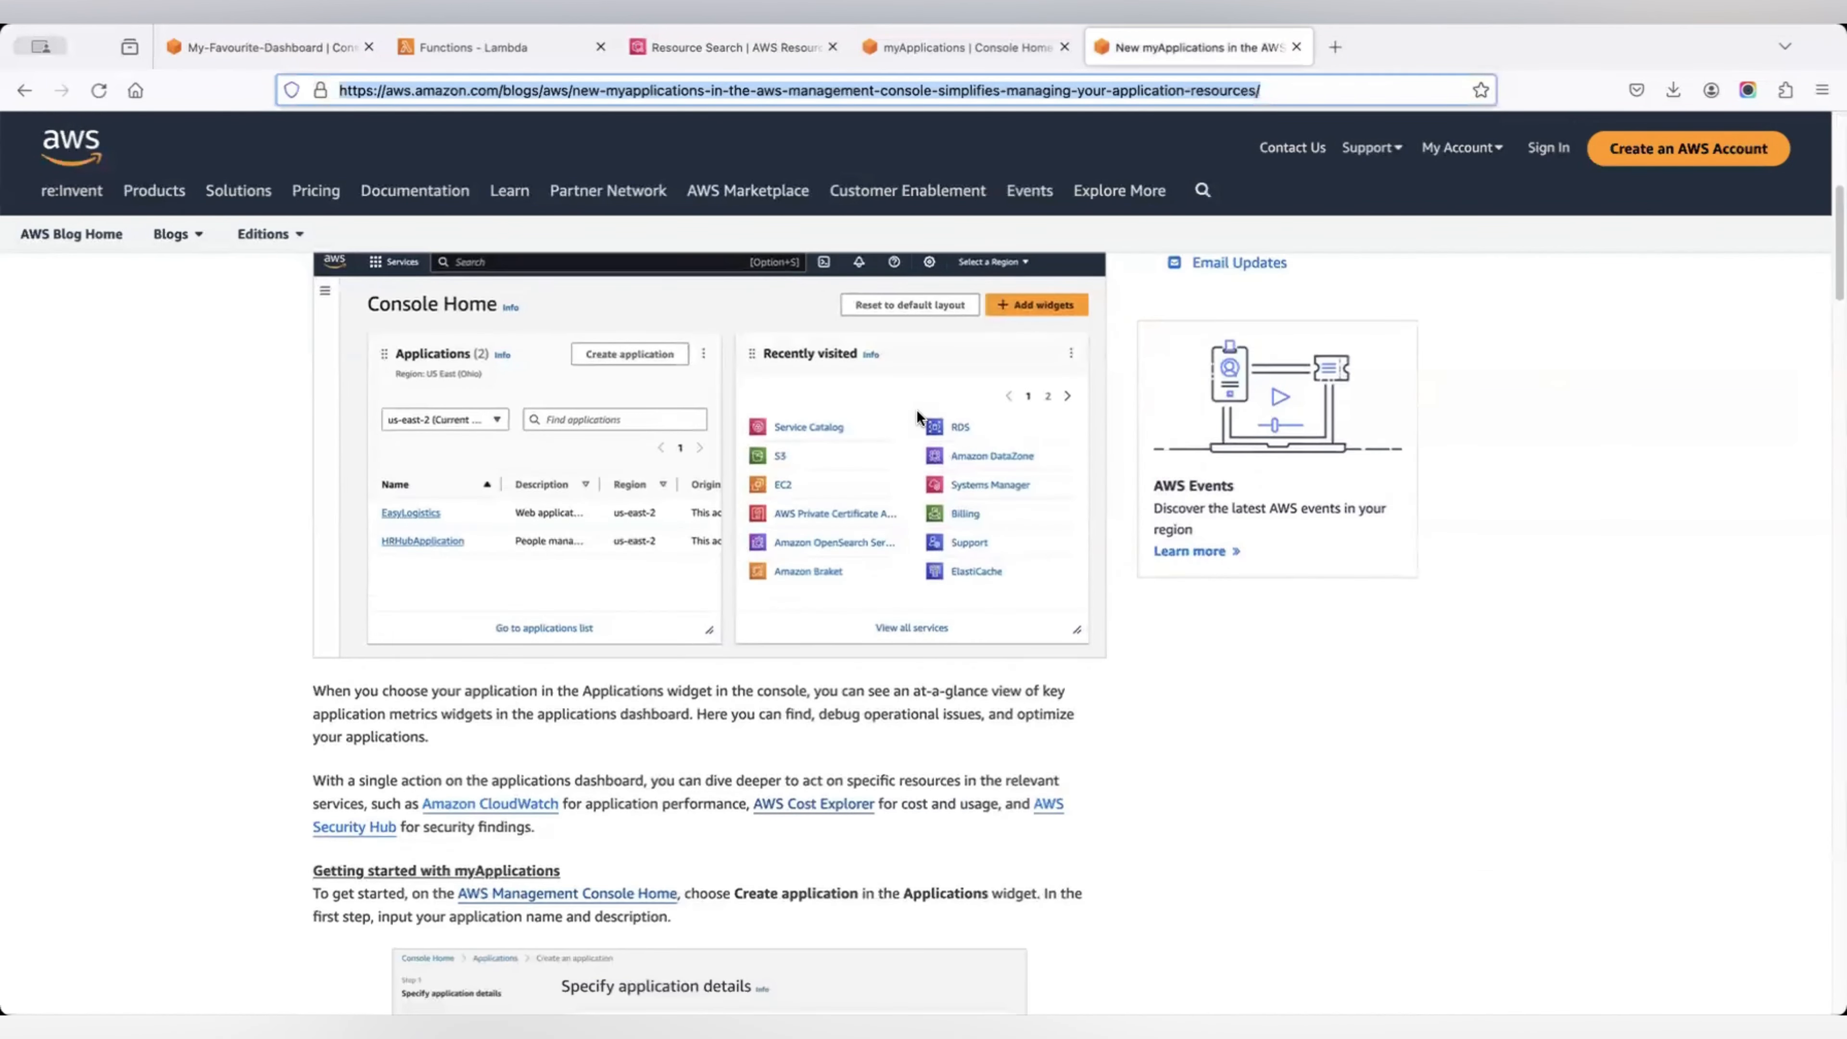
scroll(828, 481, down, 14)
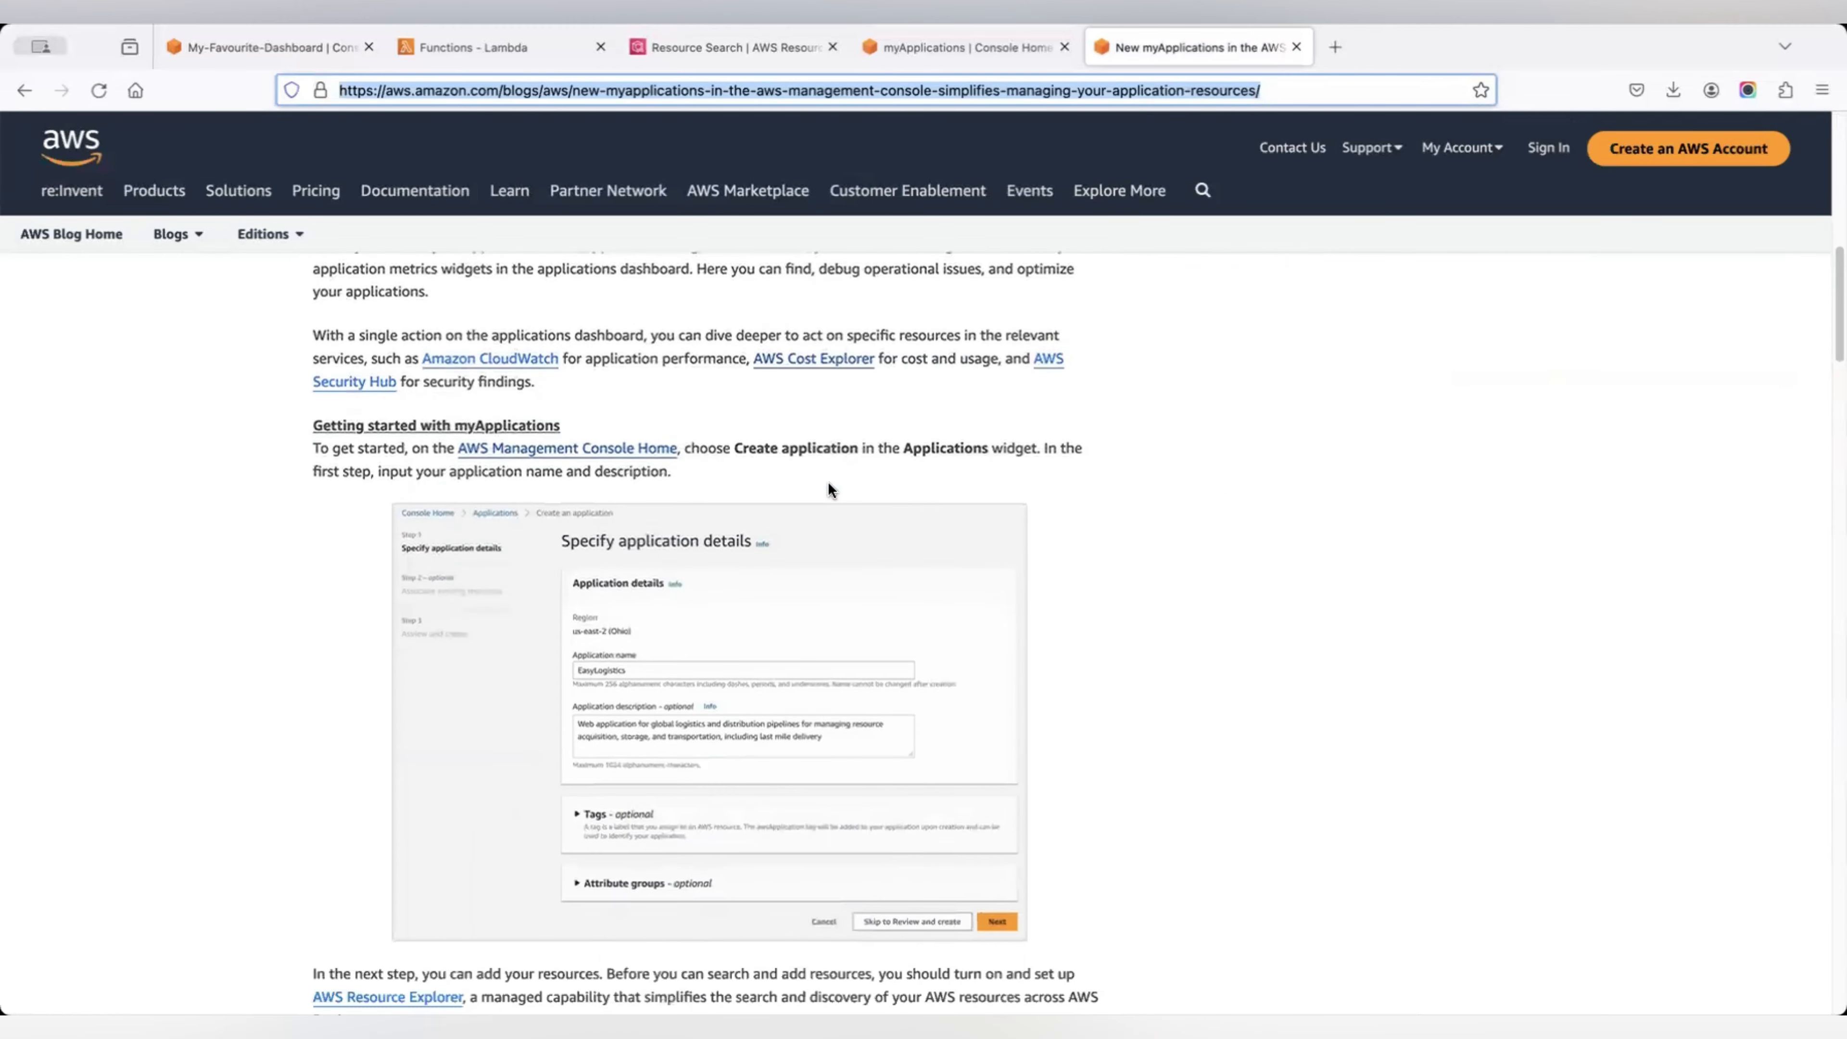
scroll(829, 484, down, 5)
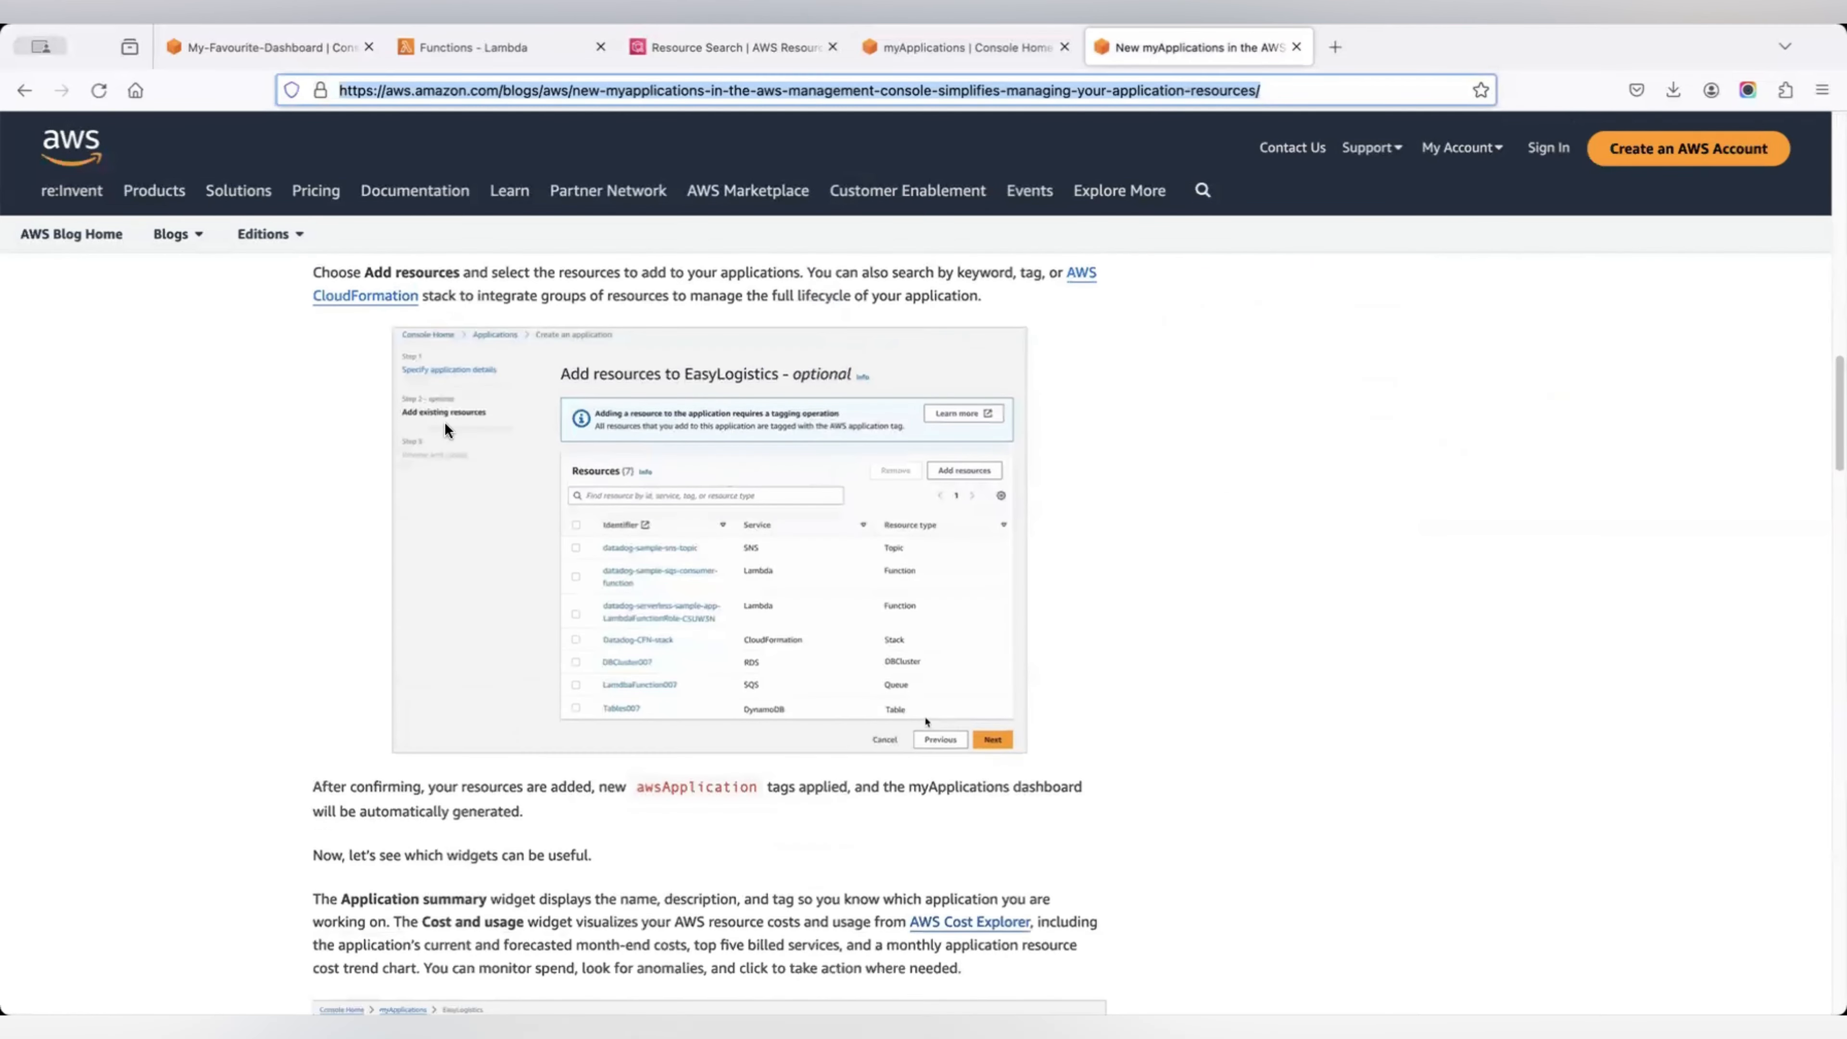
scroll(902, 510, down, 9)
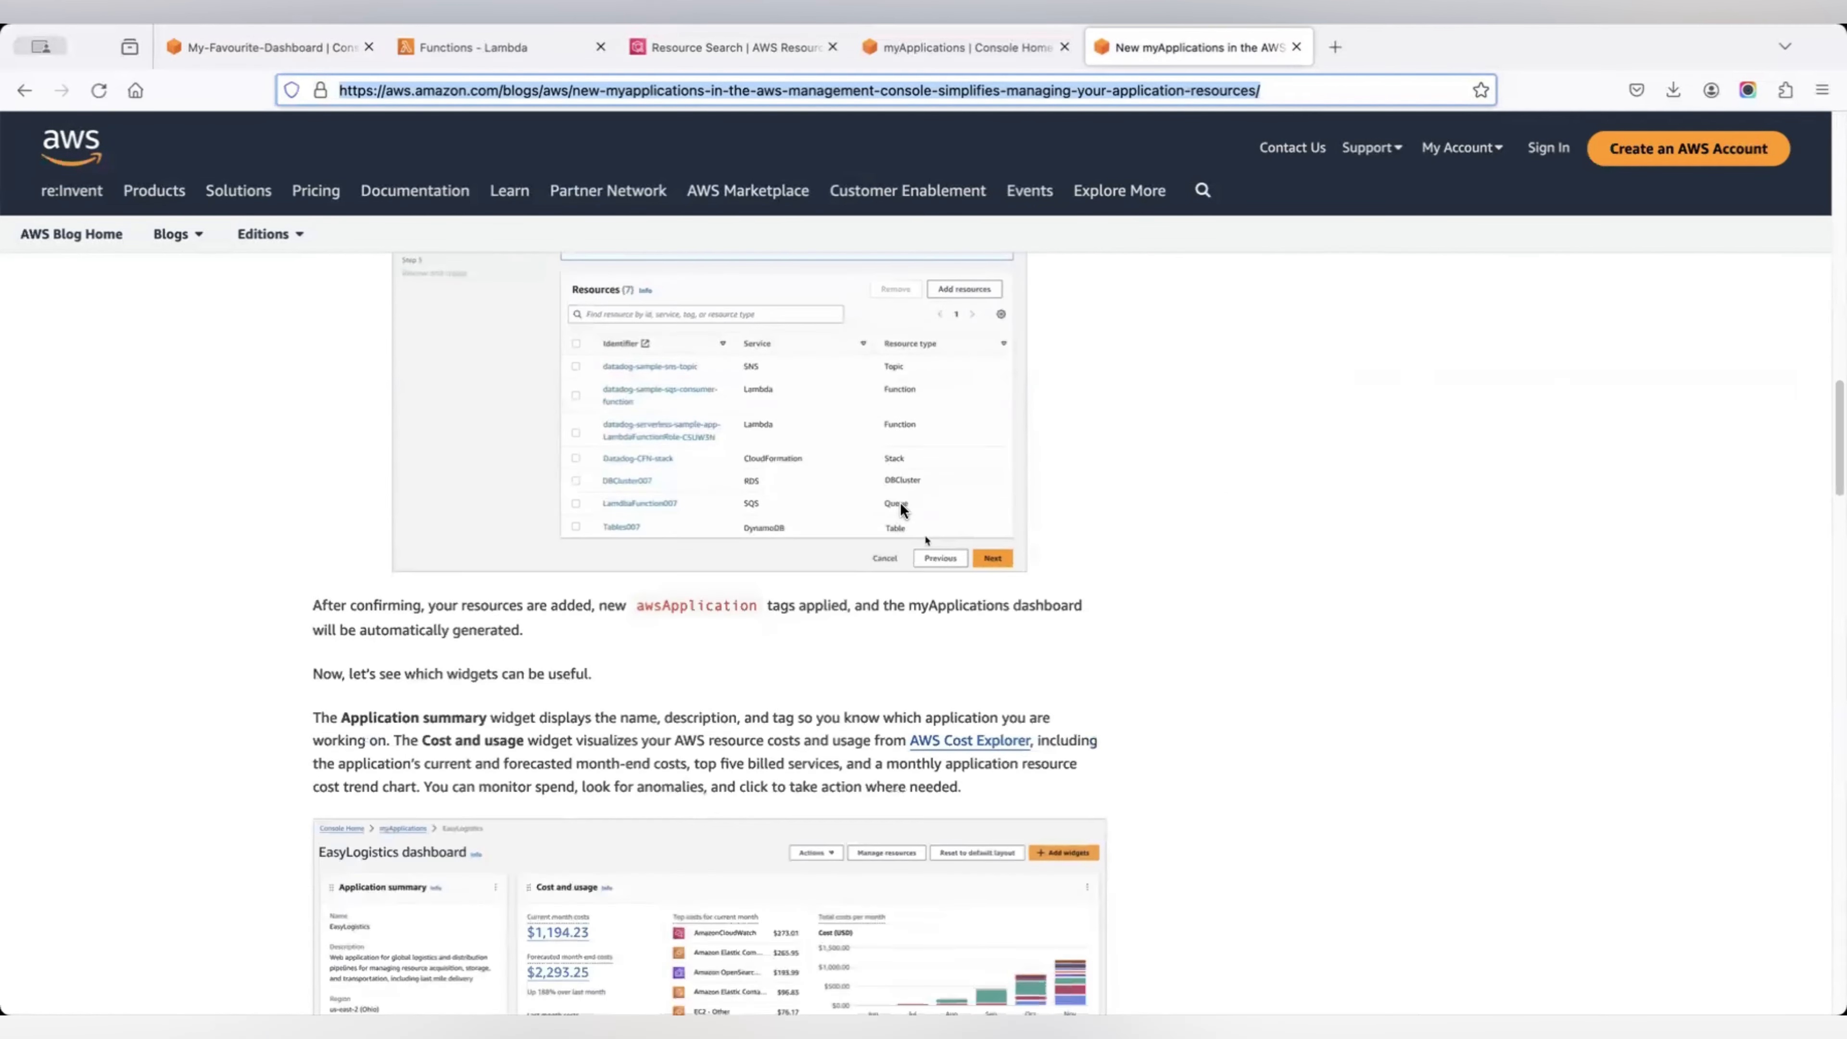
scroll(901, 510, down, 1)
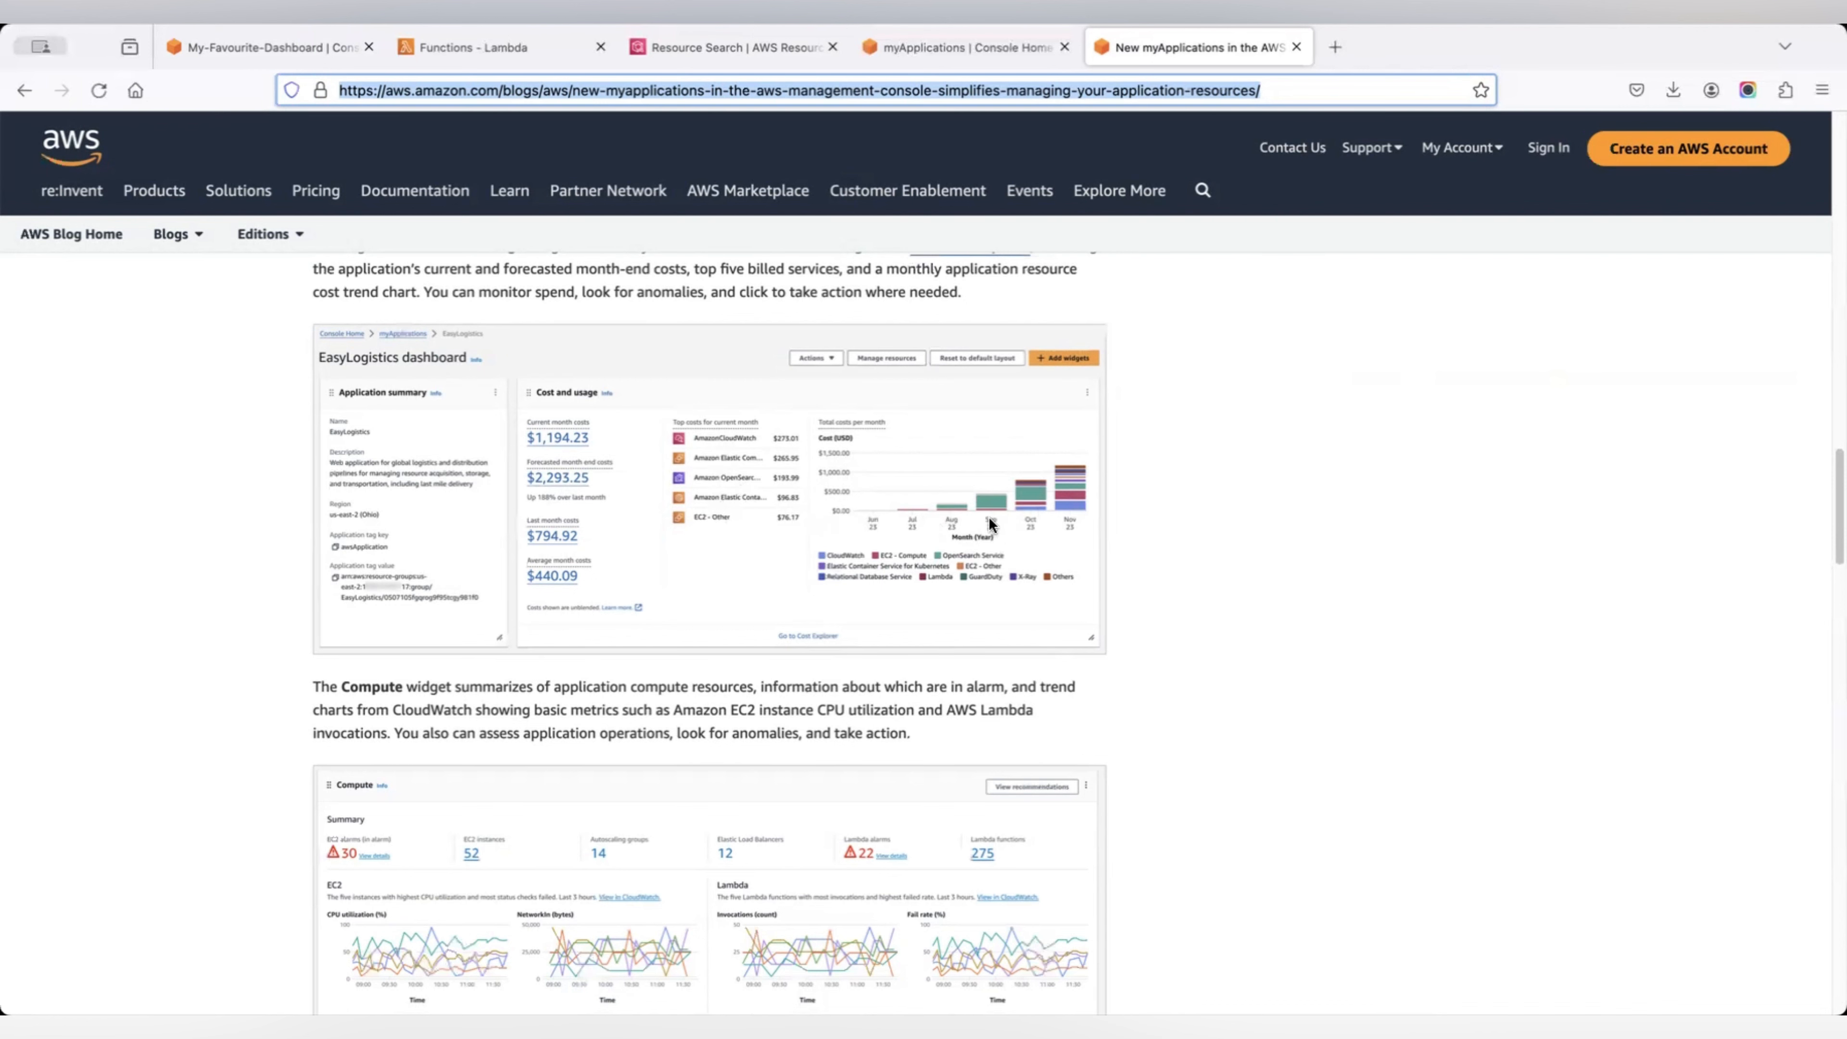
scroll(1051, 512, down, 10)
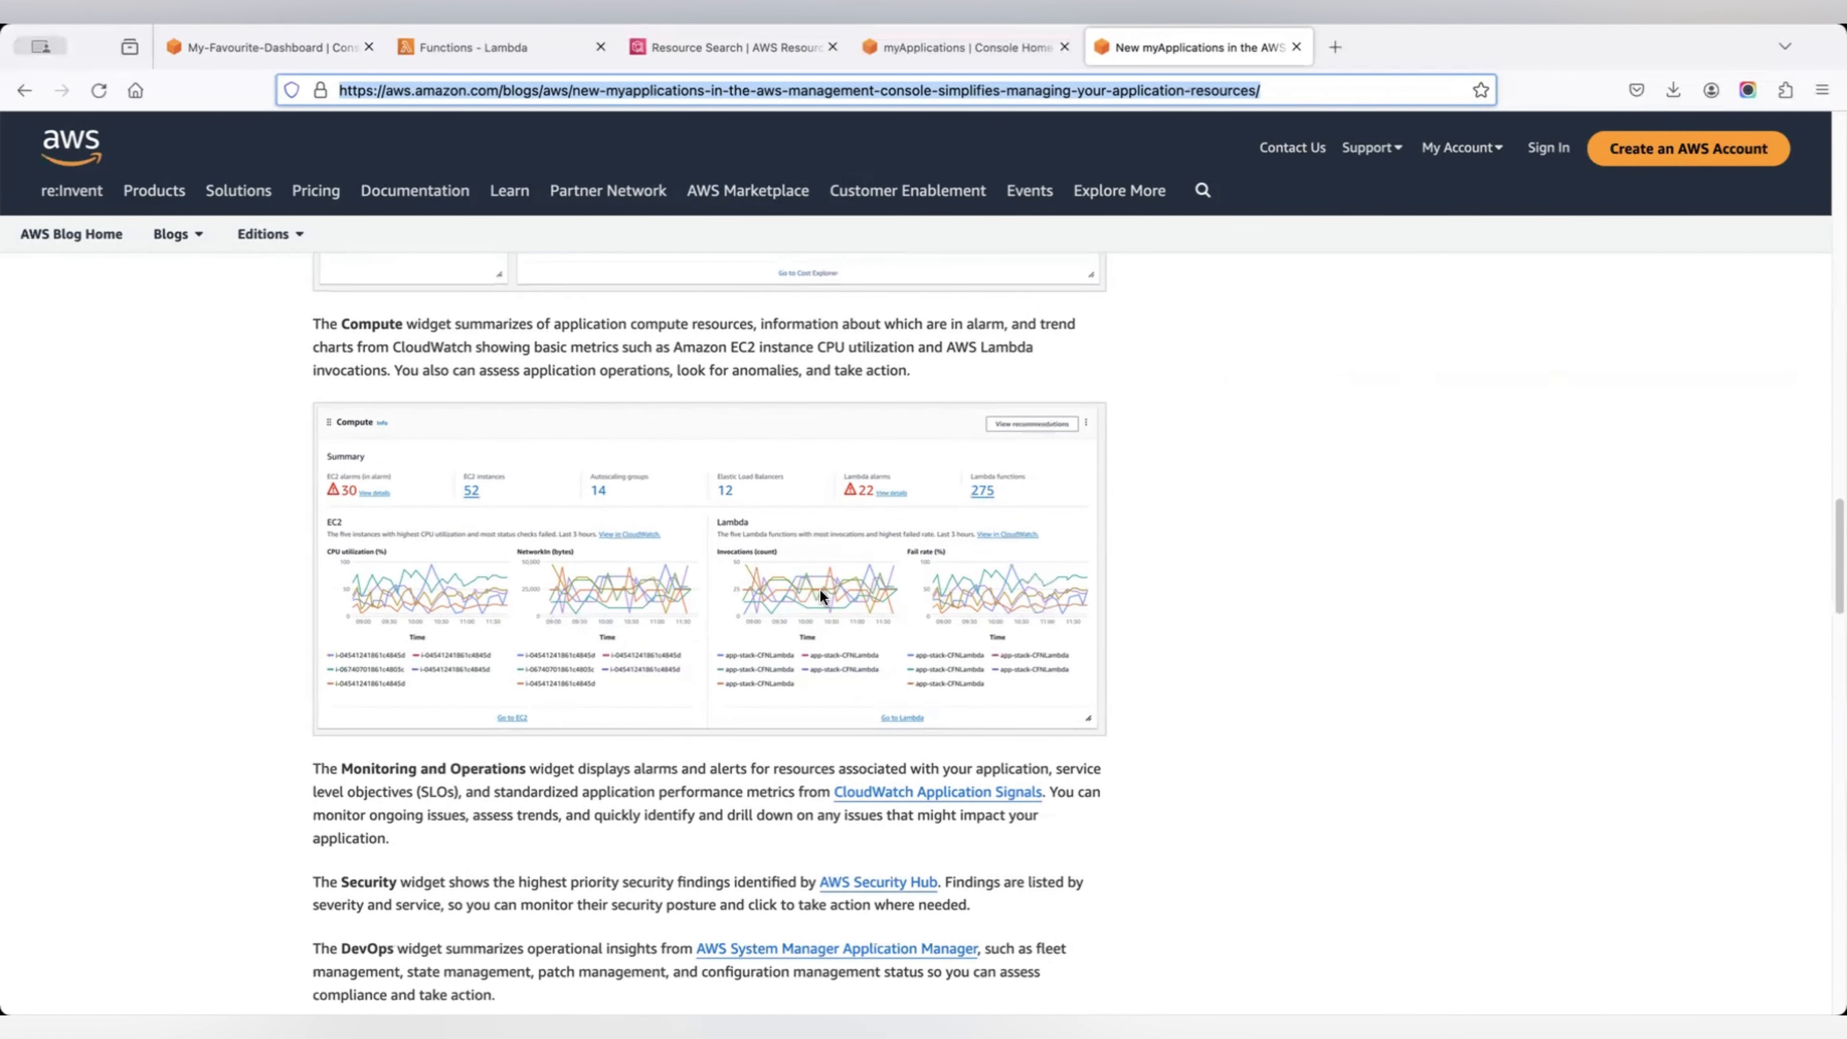
scroll(970, 596, down, 15)
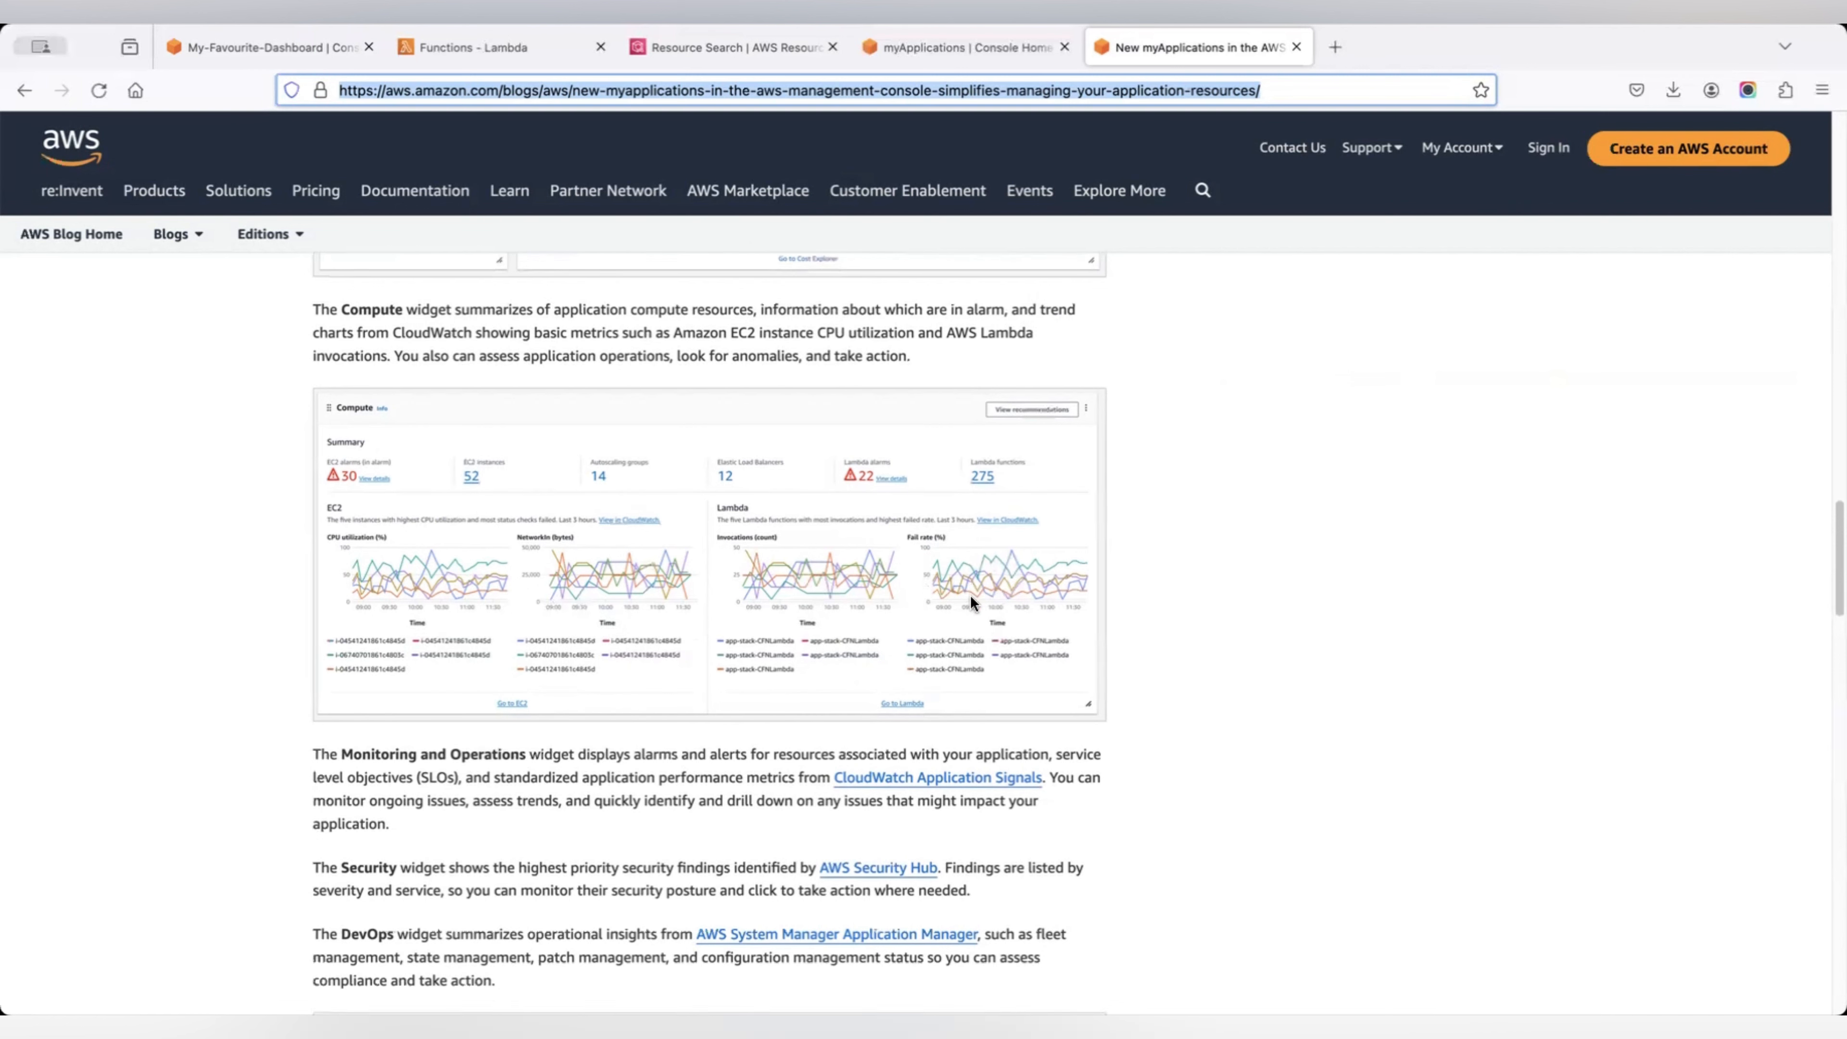
scroll(971, 595, down, 12)
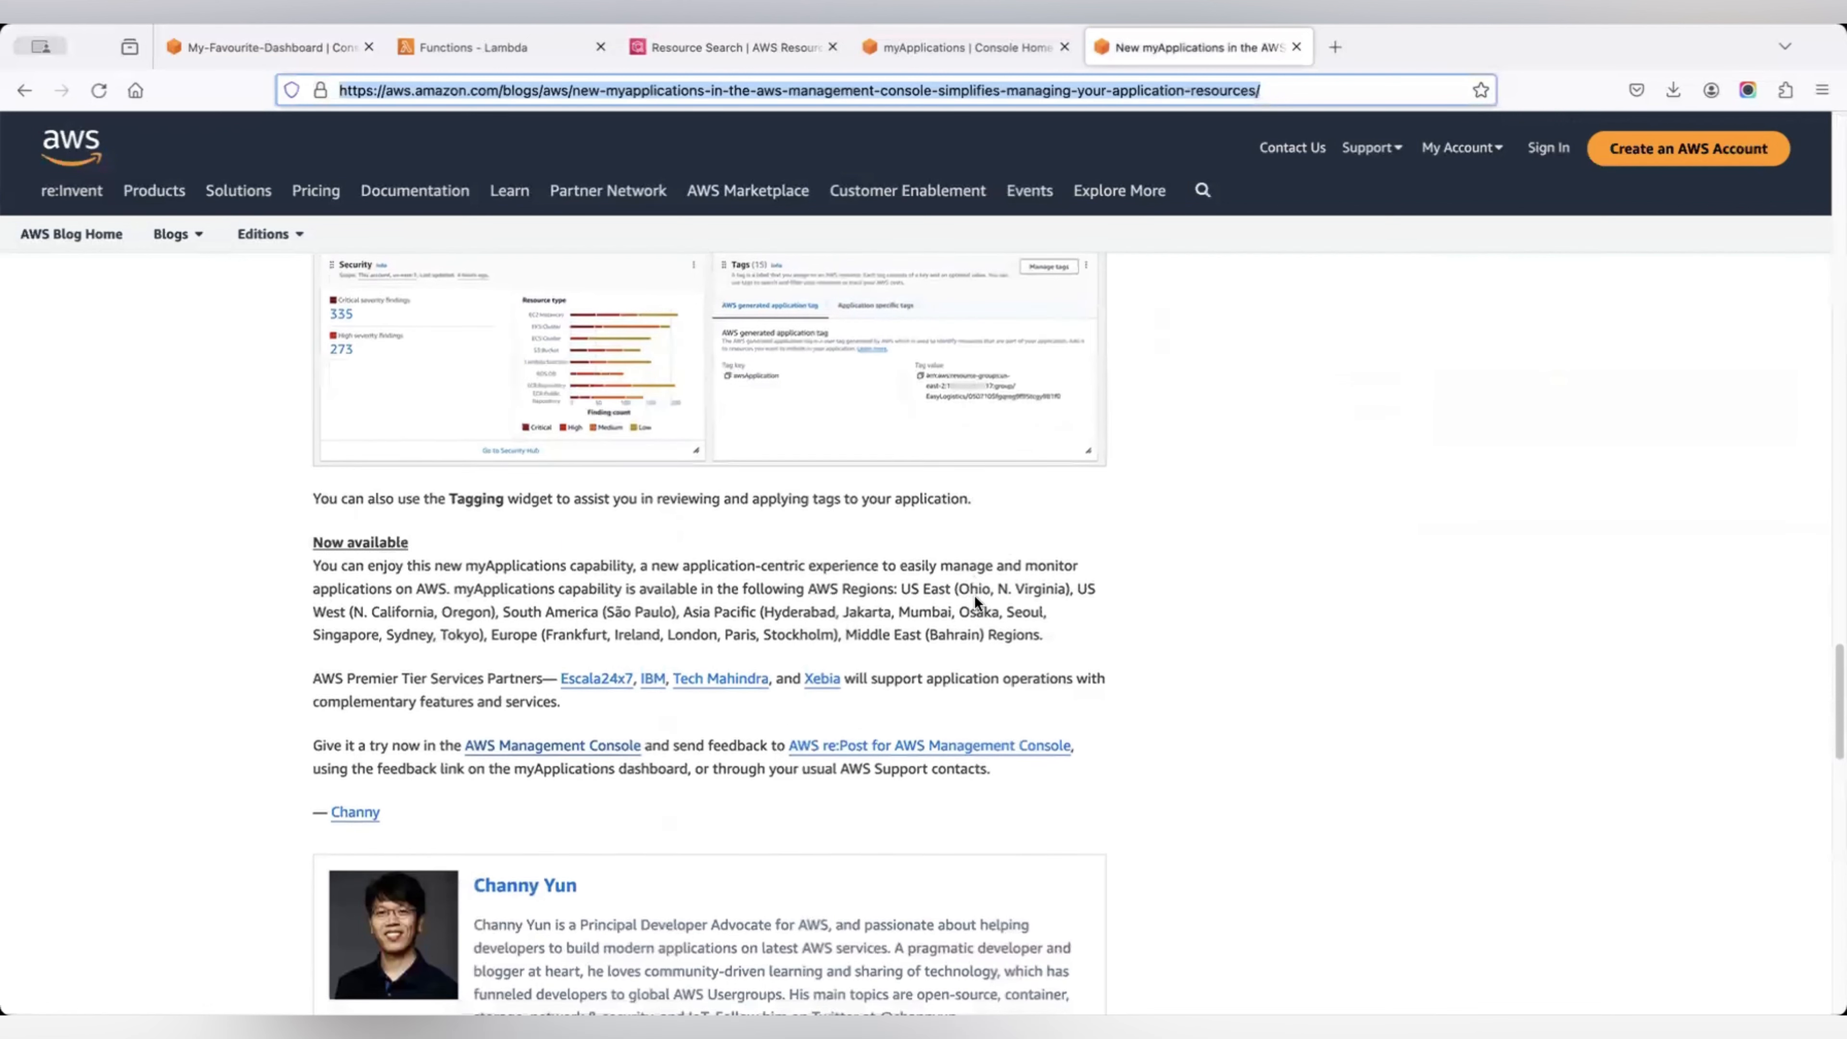
scroll(1003, 539, up, 20)
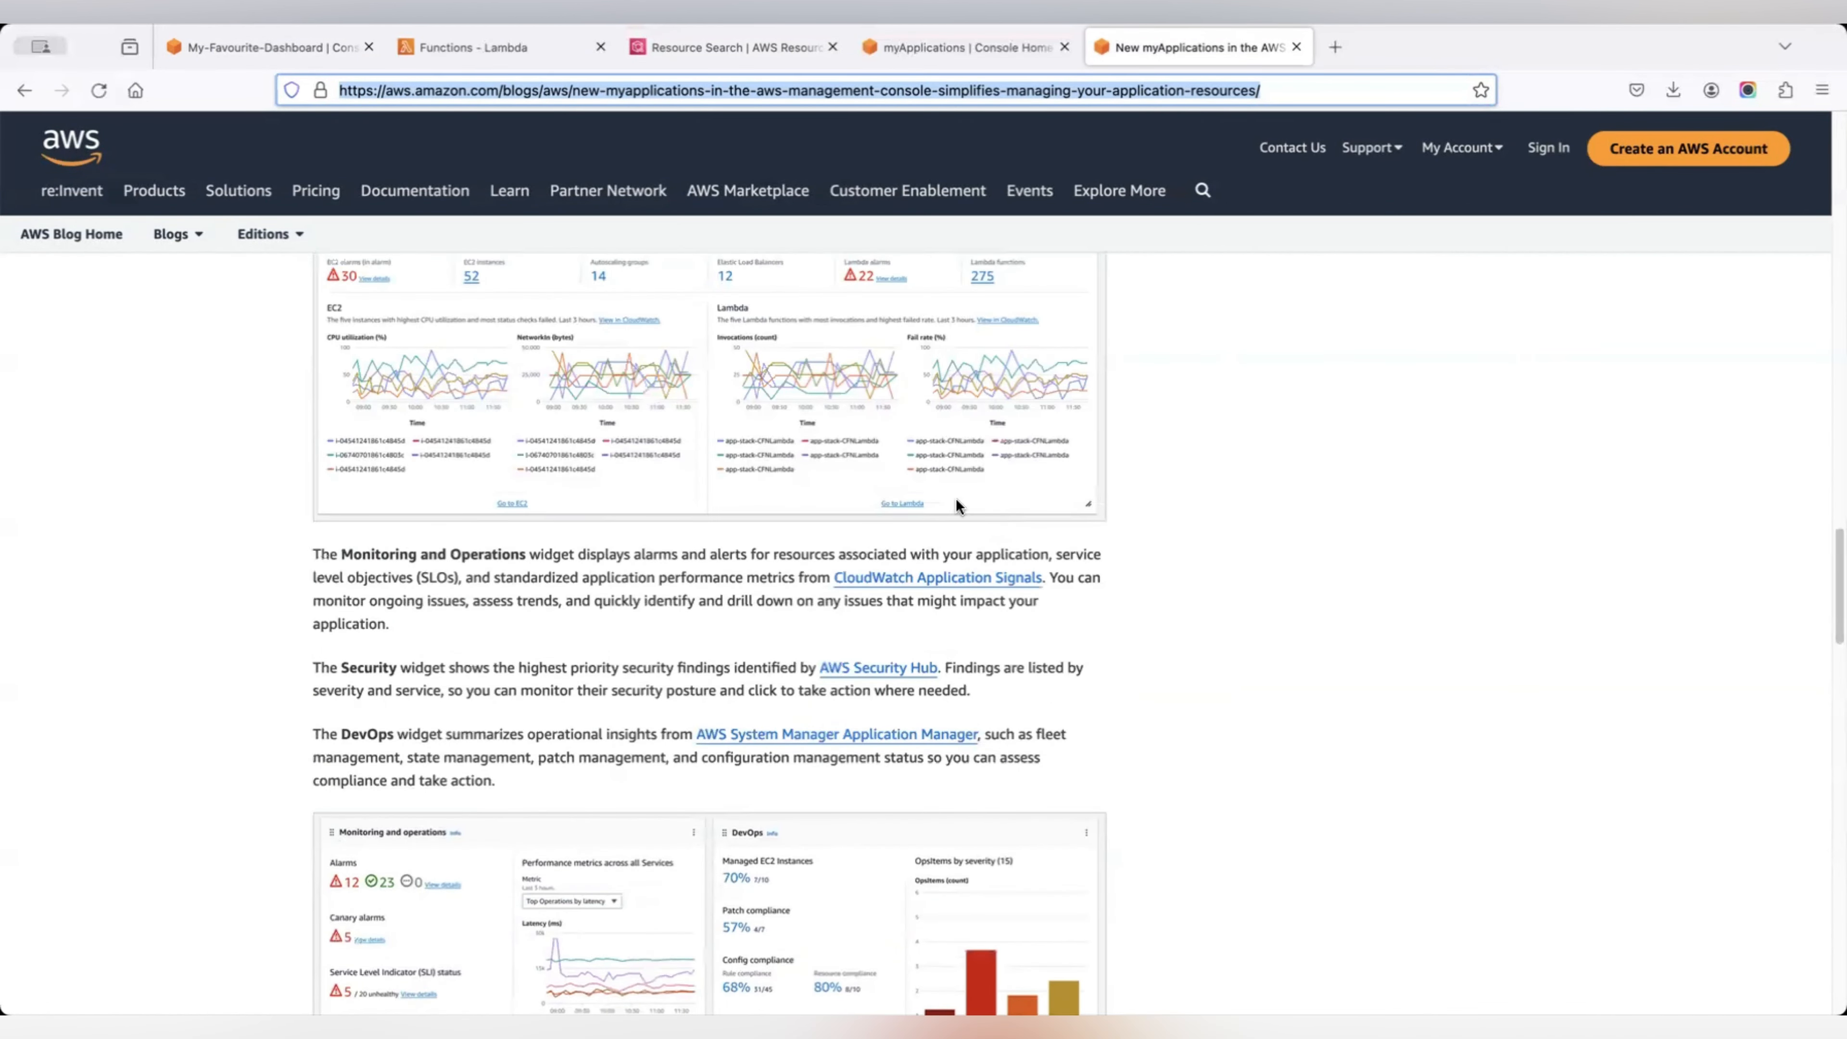
scroll(956, 504, up, 15)
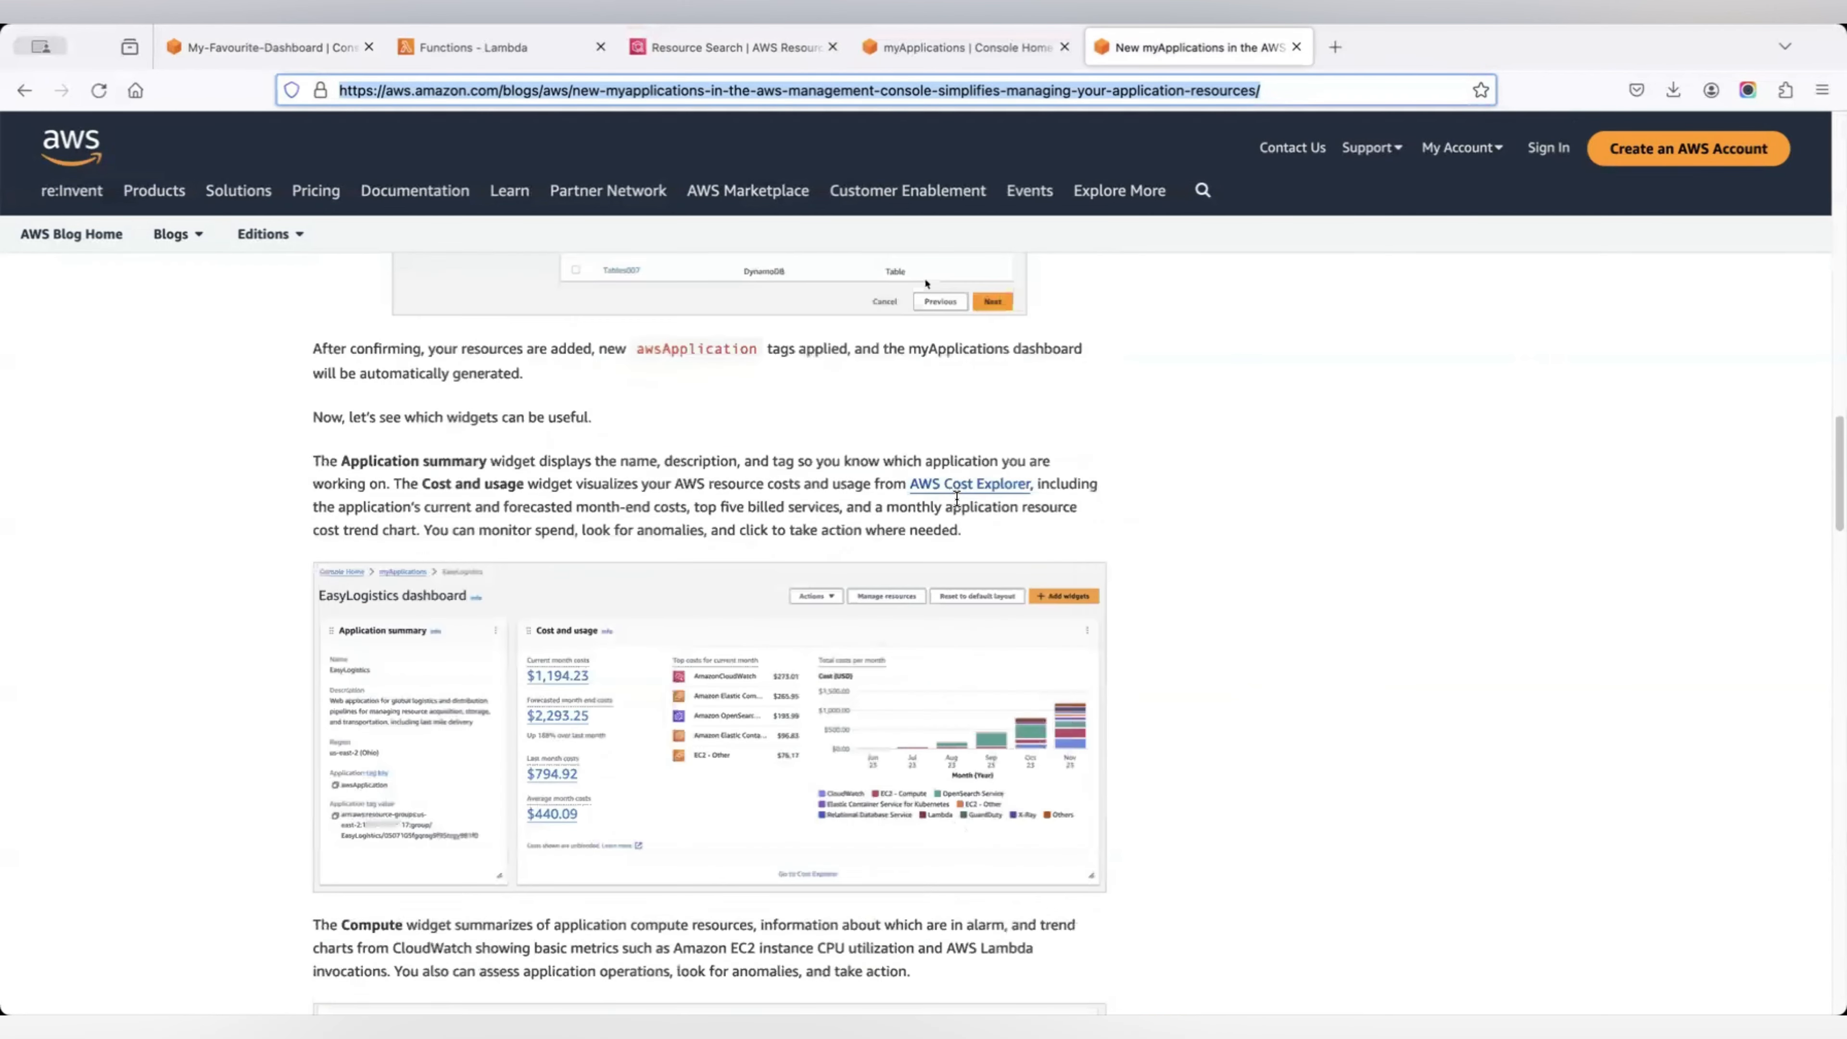
scroll(956, 499, up, 15)
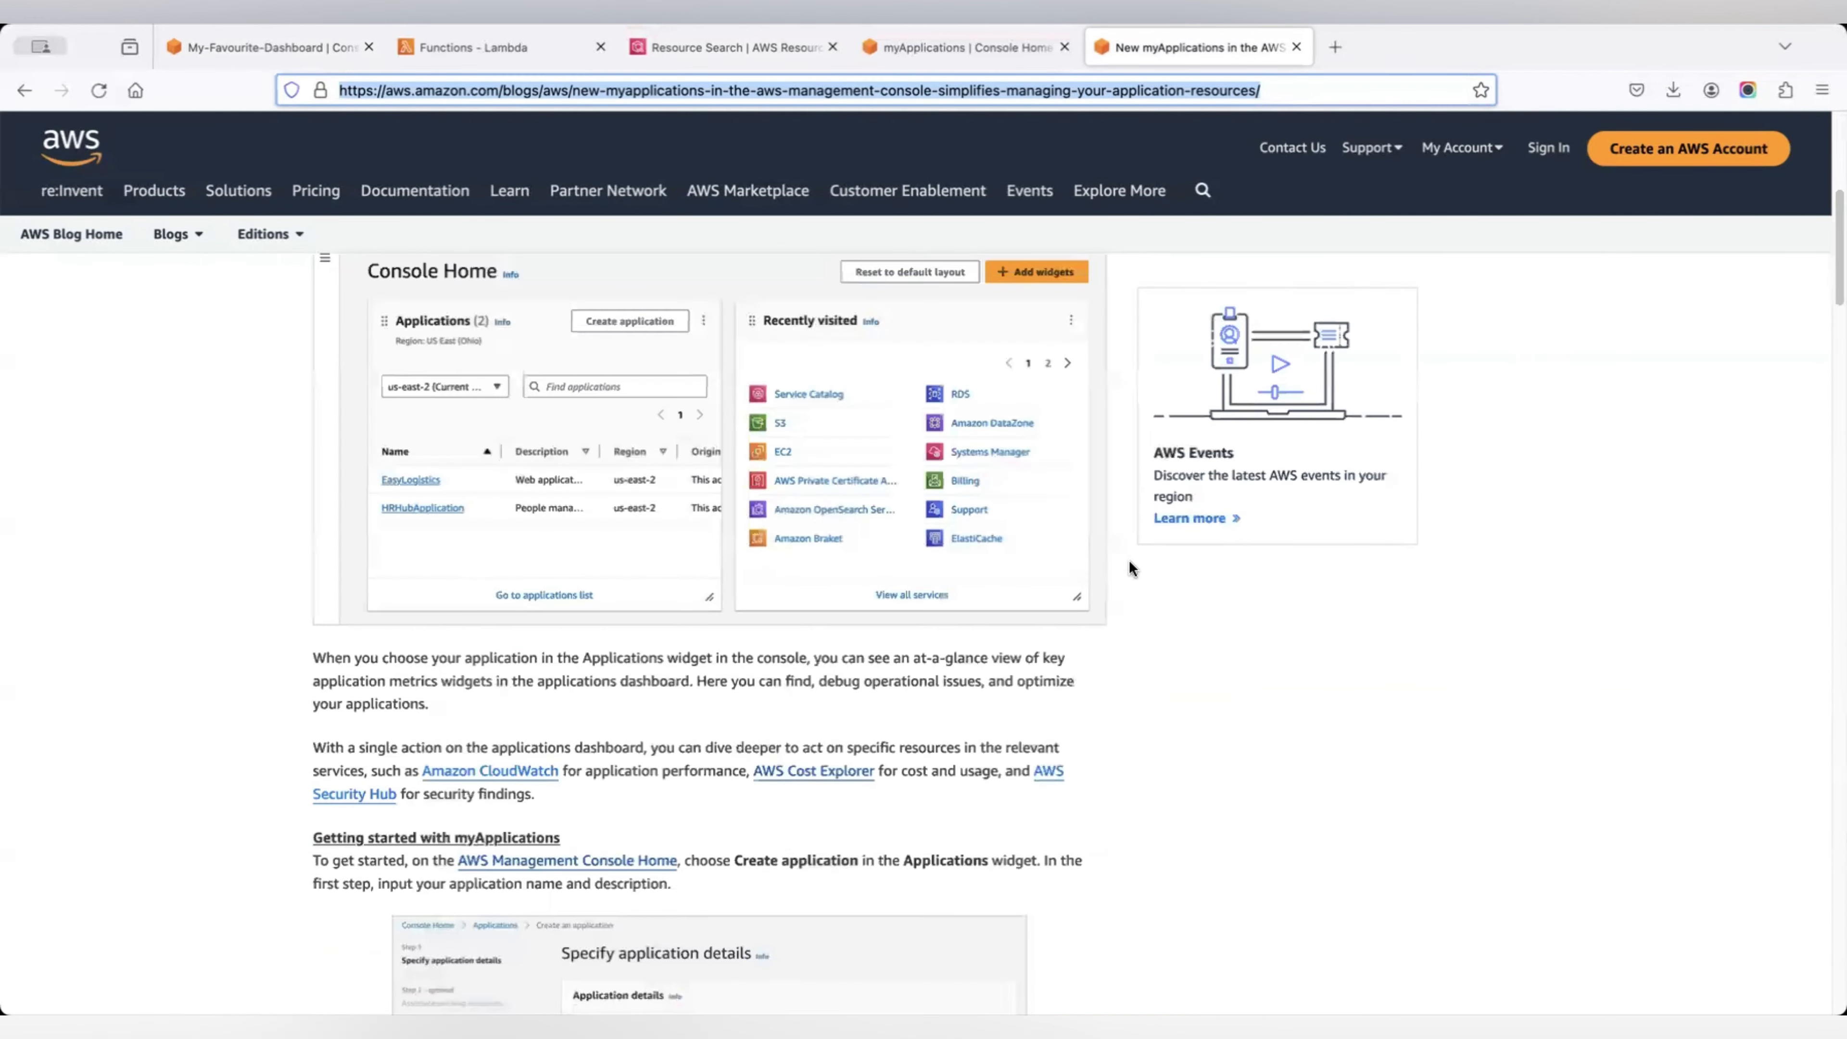
scroll(1118, 572, up, 6)
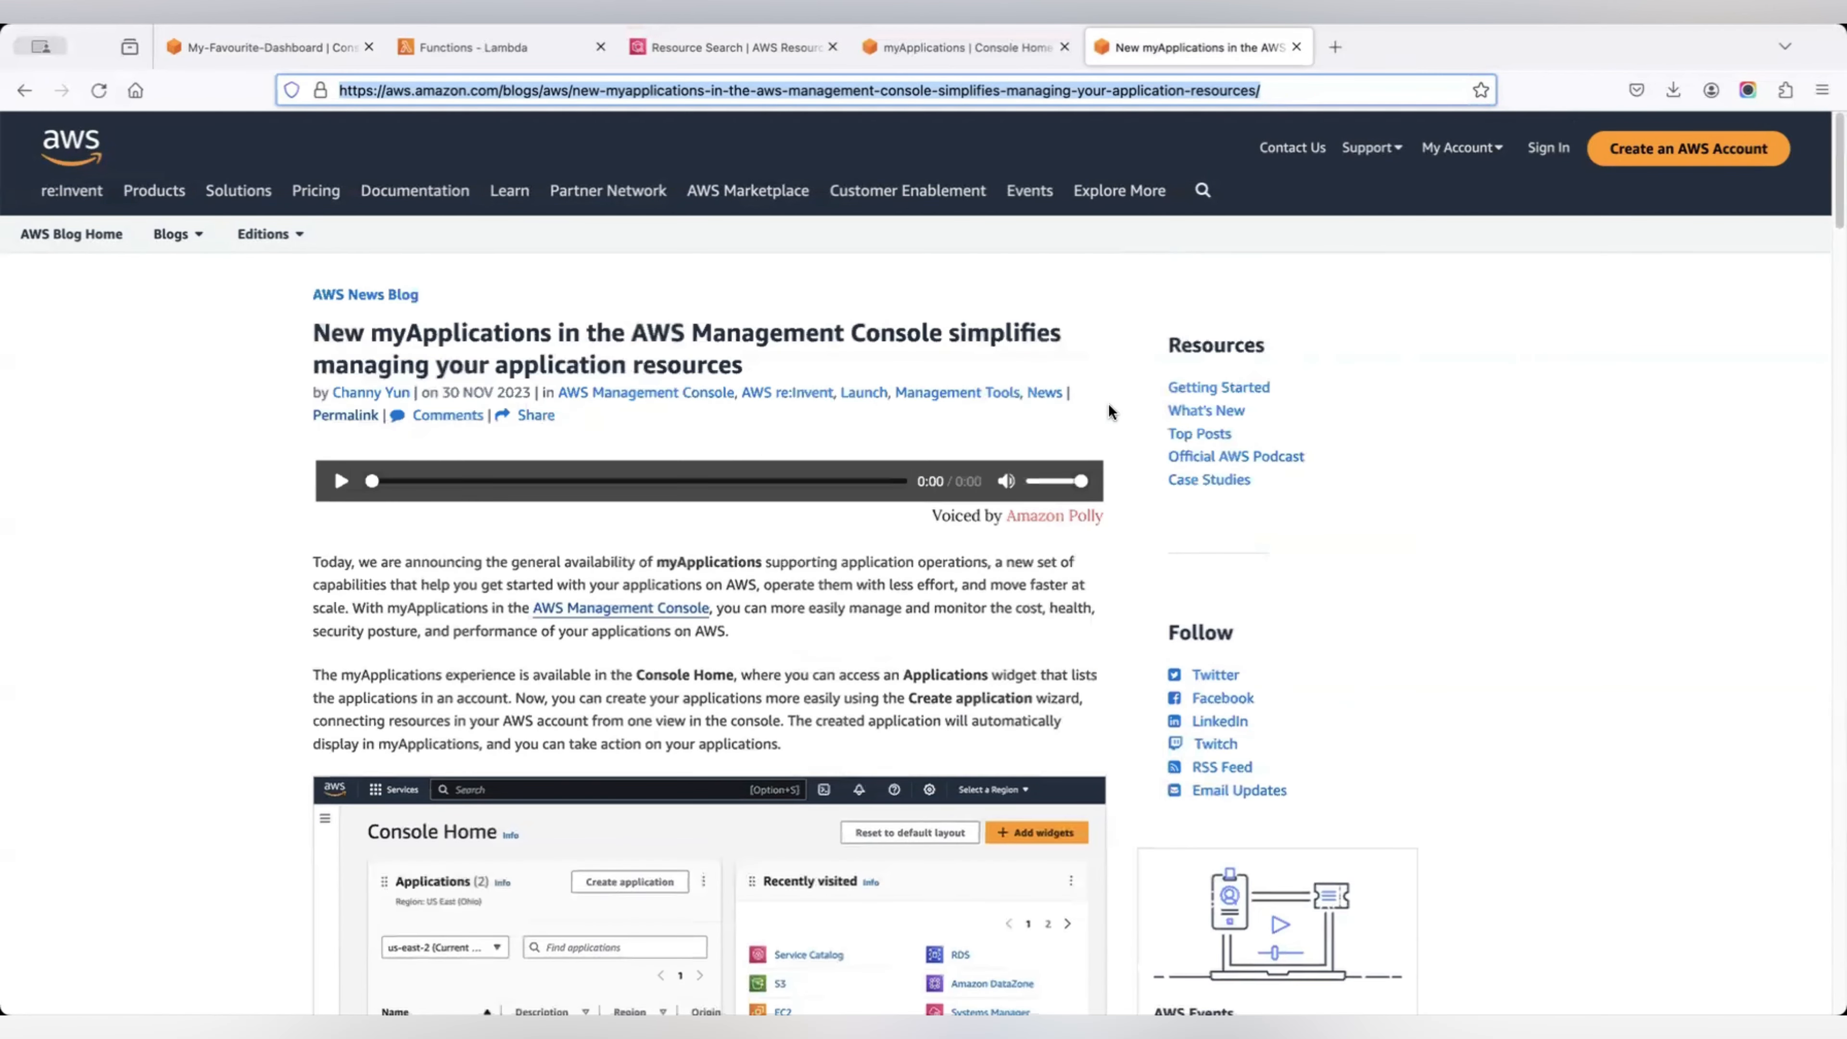